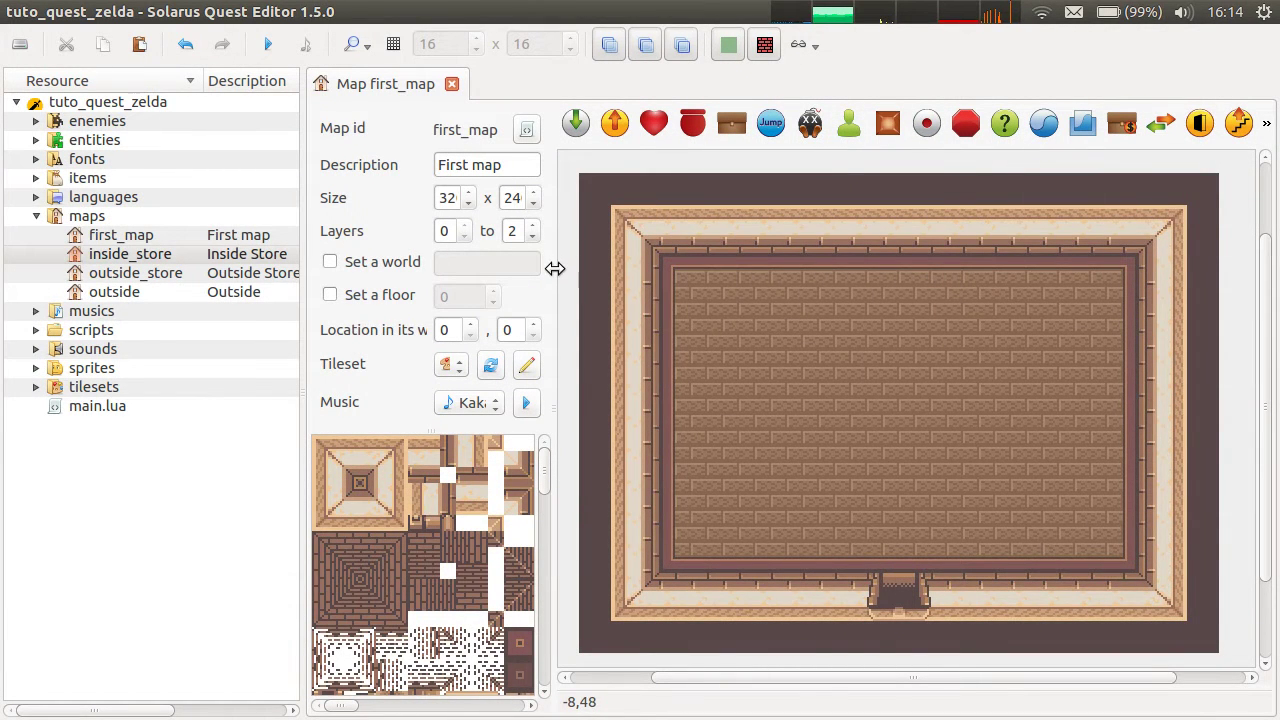
Step: Widen the first map's properties area and inspect its central floor tile and left wall tile
{"action": "left_click_drag", "start_coordinate": [554, 268], "coordinate": [604, 267]}
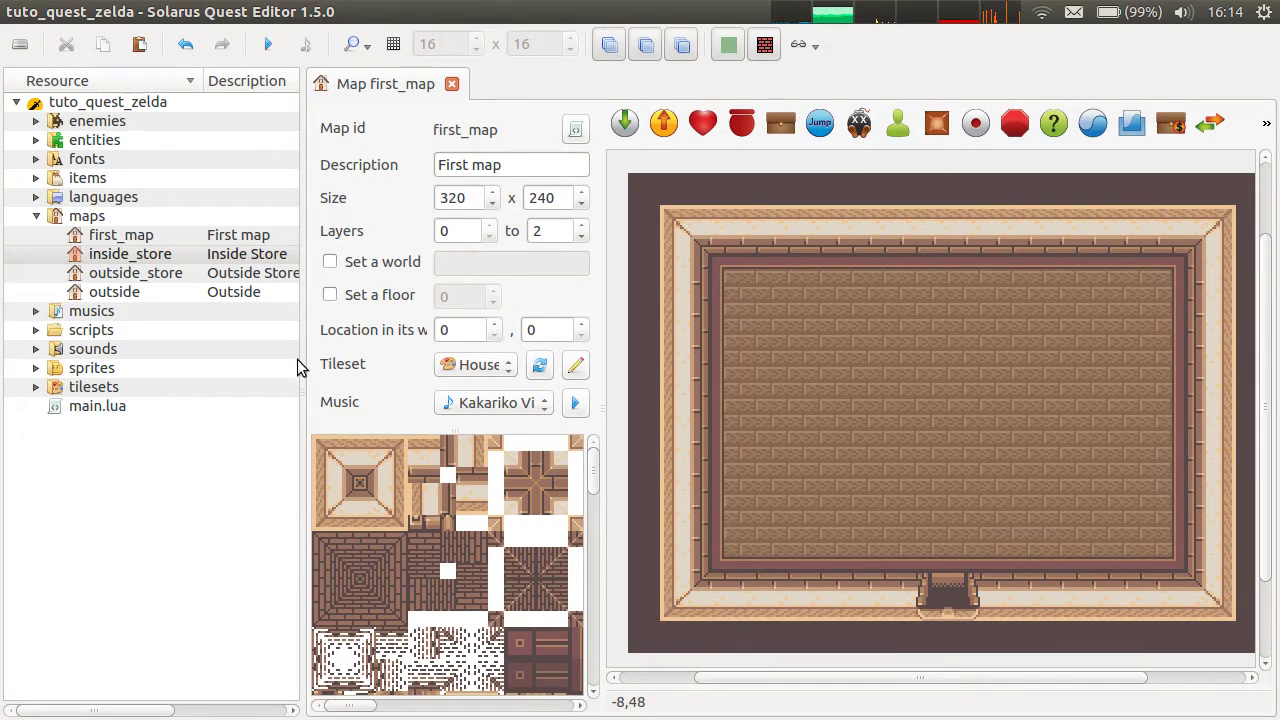
{"action": "left_click_drag", "start_coordinate": [300, 360], "coordinate": [263, 360]}
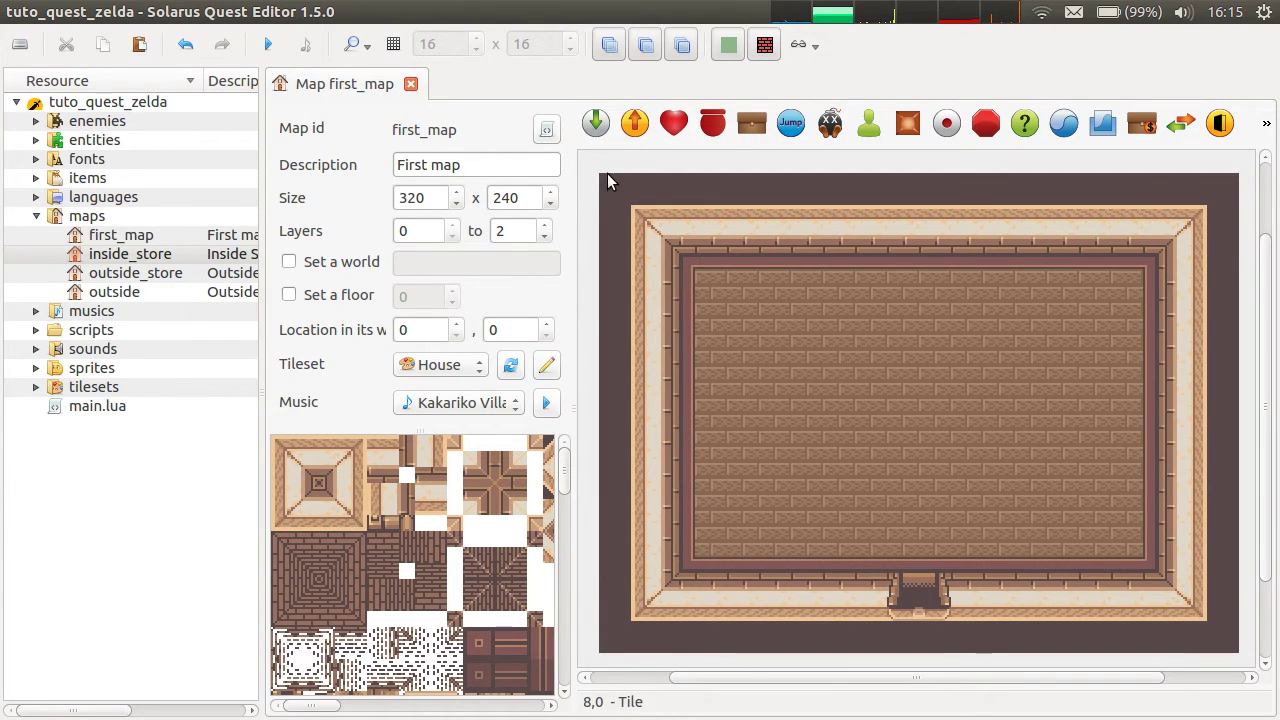
{"action": "left_click", "coordinate": [880, 519]}
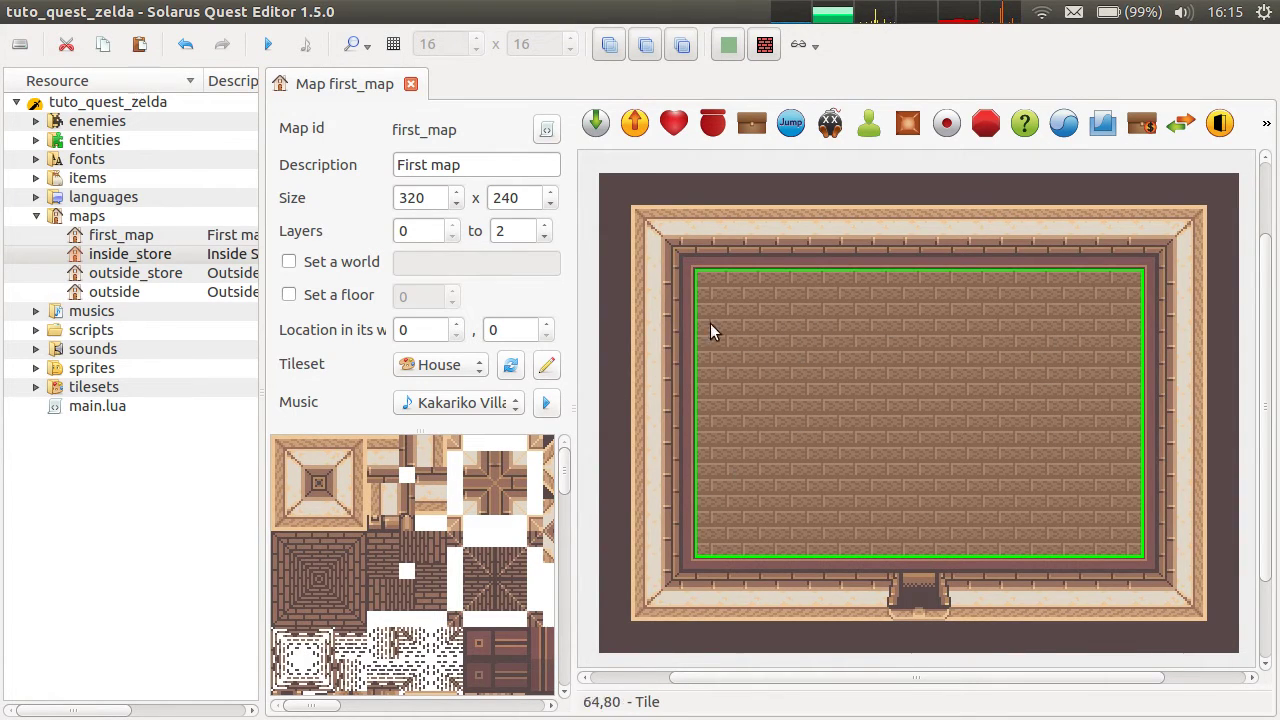
{"action": "left_click", "coordinate": [660, 420]}
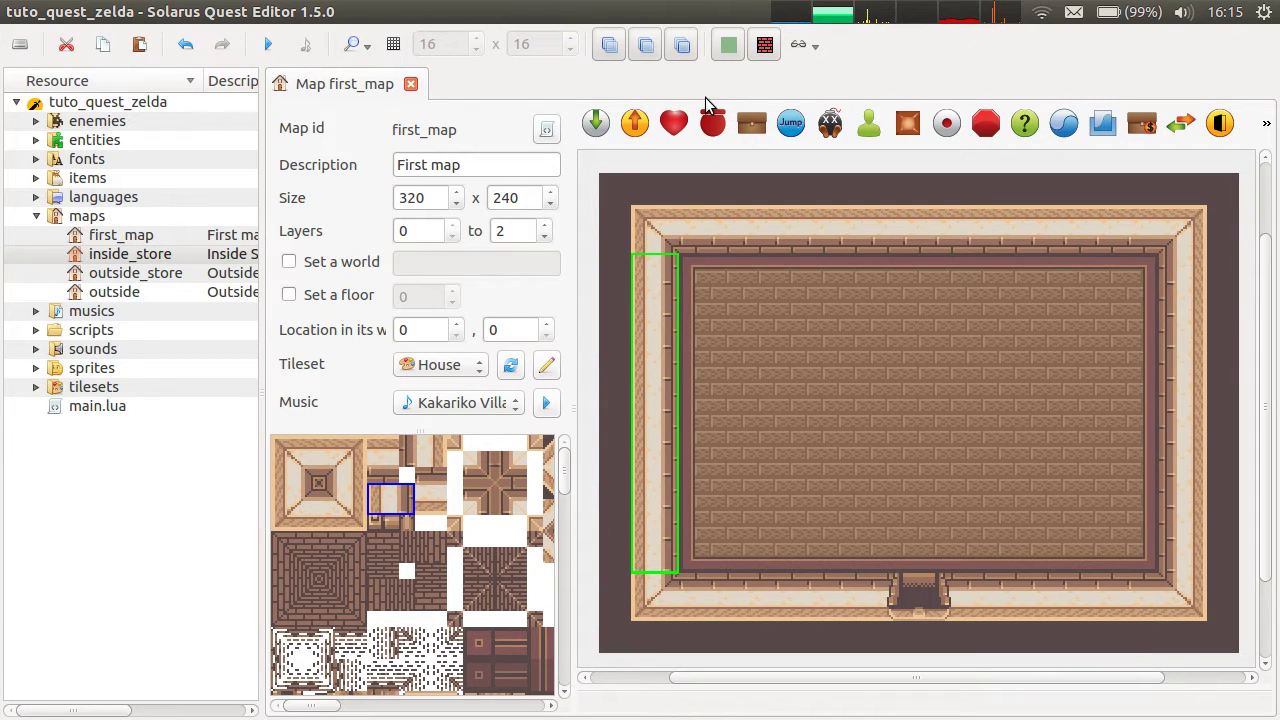
Step: Create a new map with the id "grounds" and the description "Grounds"
{"action": "right_click", "coordinate": [84, 226]}
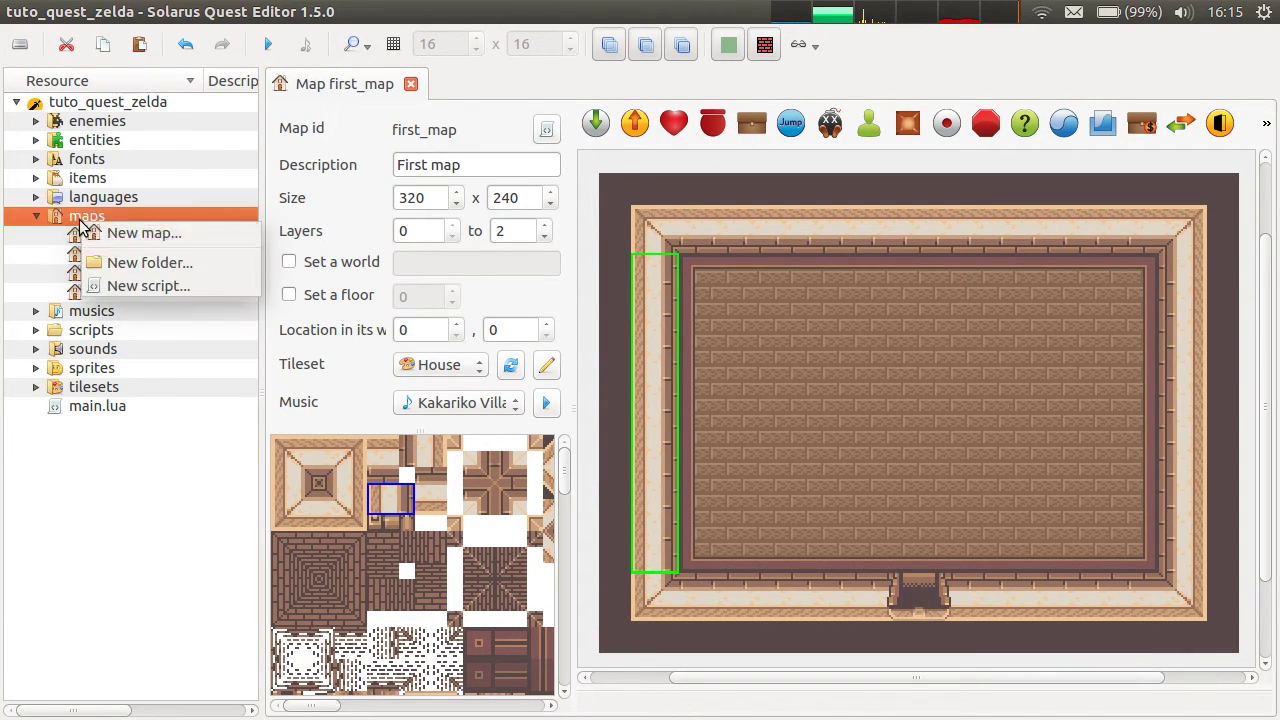
{"action": "left_click", "coordinate": [150, 232]}
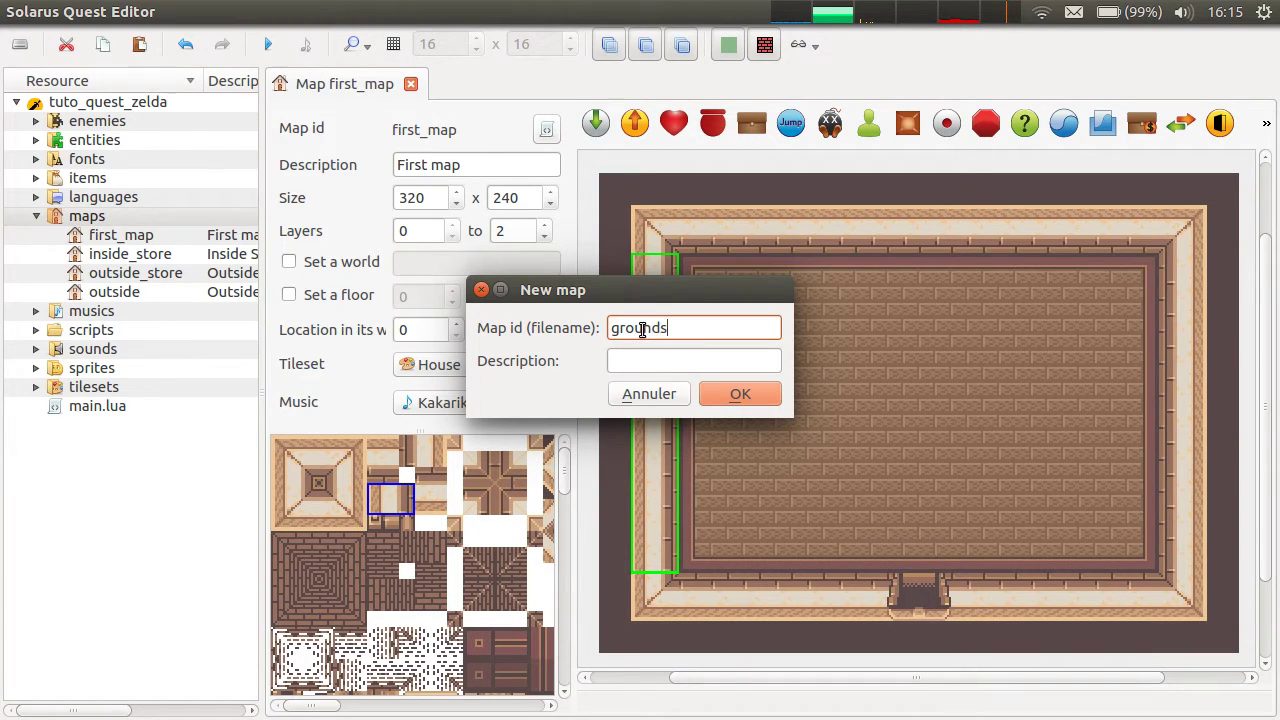
{"action": "key", "text": "Tab"}
{"action": "type", "text": "grounds"}
{"action": "key", "text": "Home"}
{"action": "key", "text": "Delete"}
{"action": "type", "text": "G"}
{"action": "key", "text": "Return"}
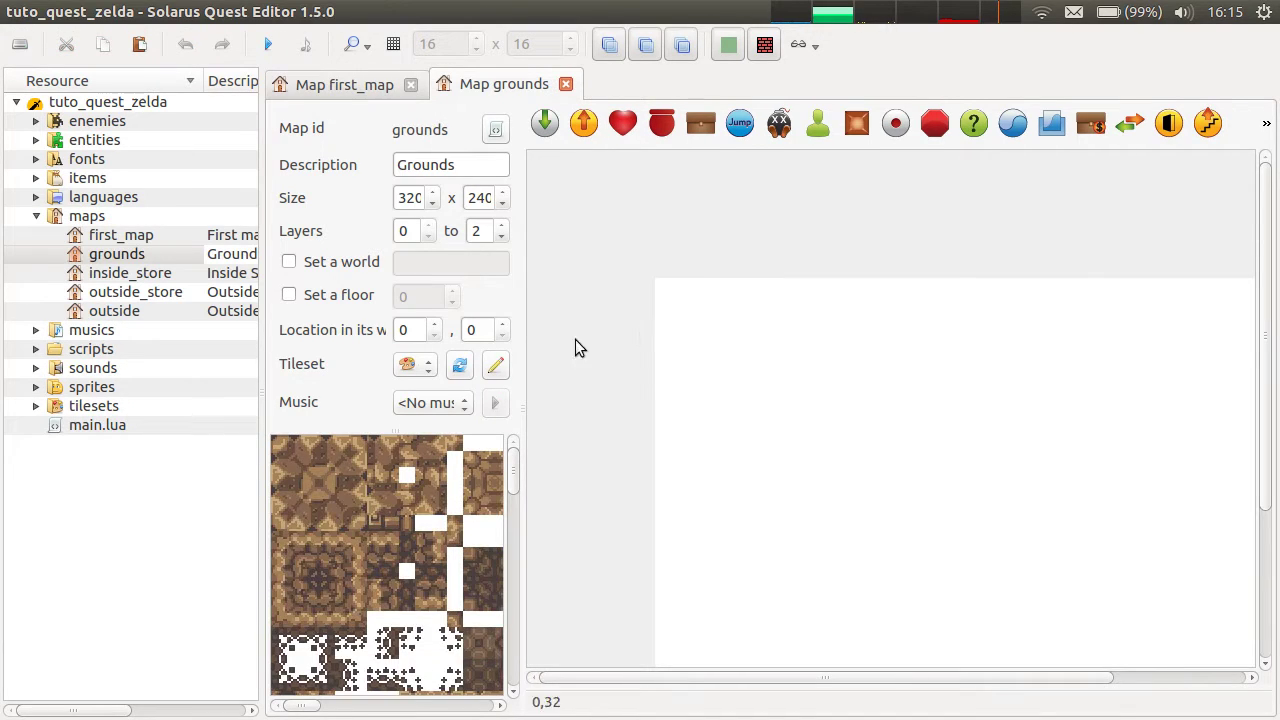
Step: Set the grounds map's tileset to Light World and its music to Overworld
{"action": "left_click", "coordinate": [430, 366]}
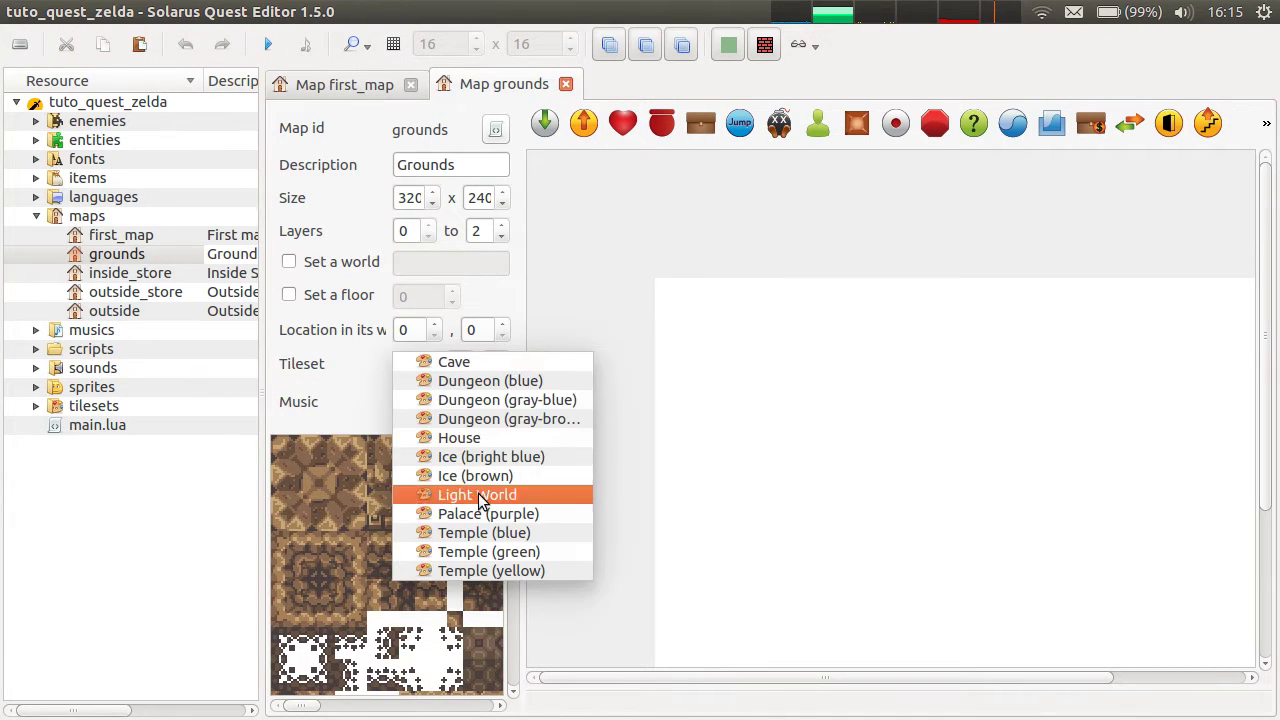
{"action": "left_click", "coordinate": [470, 497]}
{"action": "left_click", "coordinate": [462, 404]}
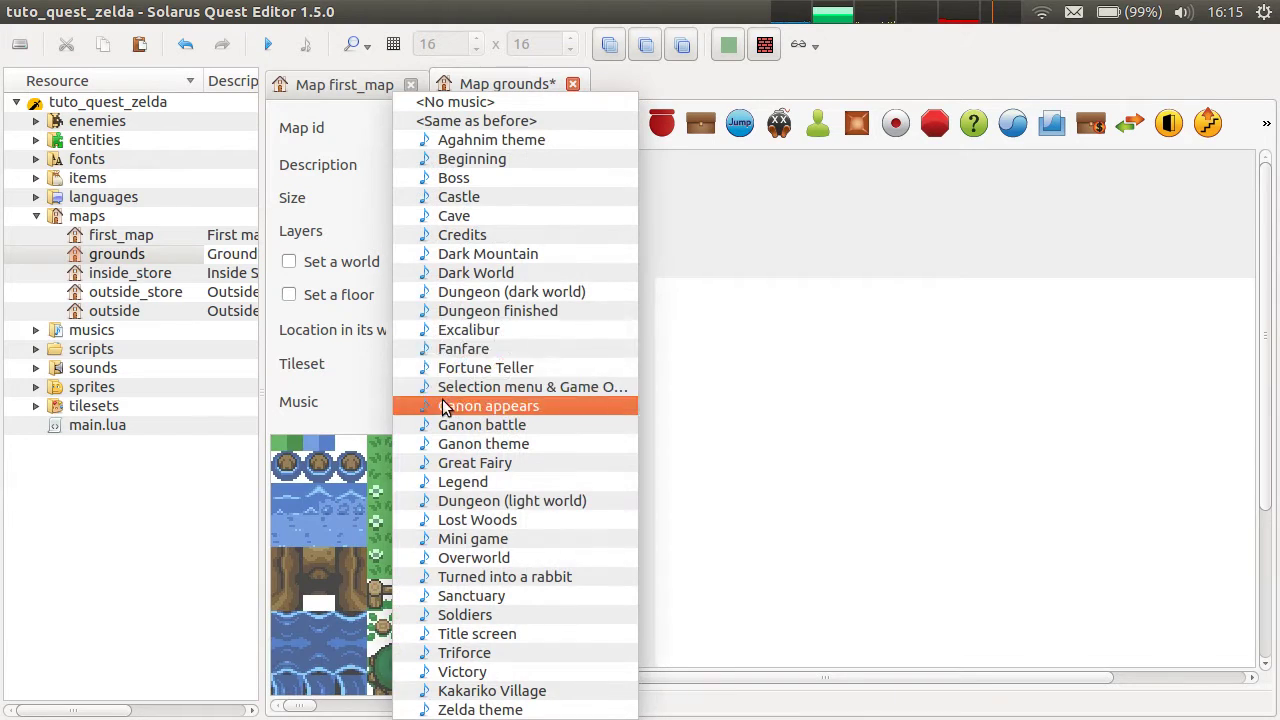
{"action": "left_click", "coordinate": [519, 555]}
Step: Place a plain green grass tile from the map's upper-left corner and resize it to cover the whole map
{"action": "left_click", "coordinate": [280, 447]}
{"action": "left_click_drag", "start_coordinate": [663, 213], "coordinate": [1079, 532]}
{"action": "scroll", "coordinate": [1077, 524], "scroll_direction": "down", "scroll_amount": 1, "text": "ctrl"}
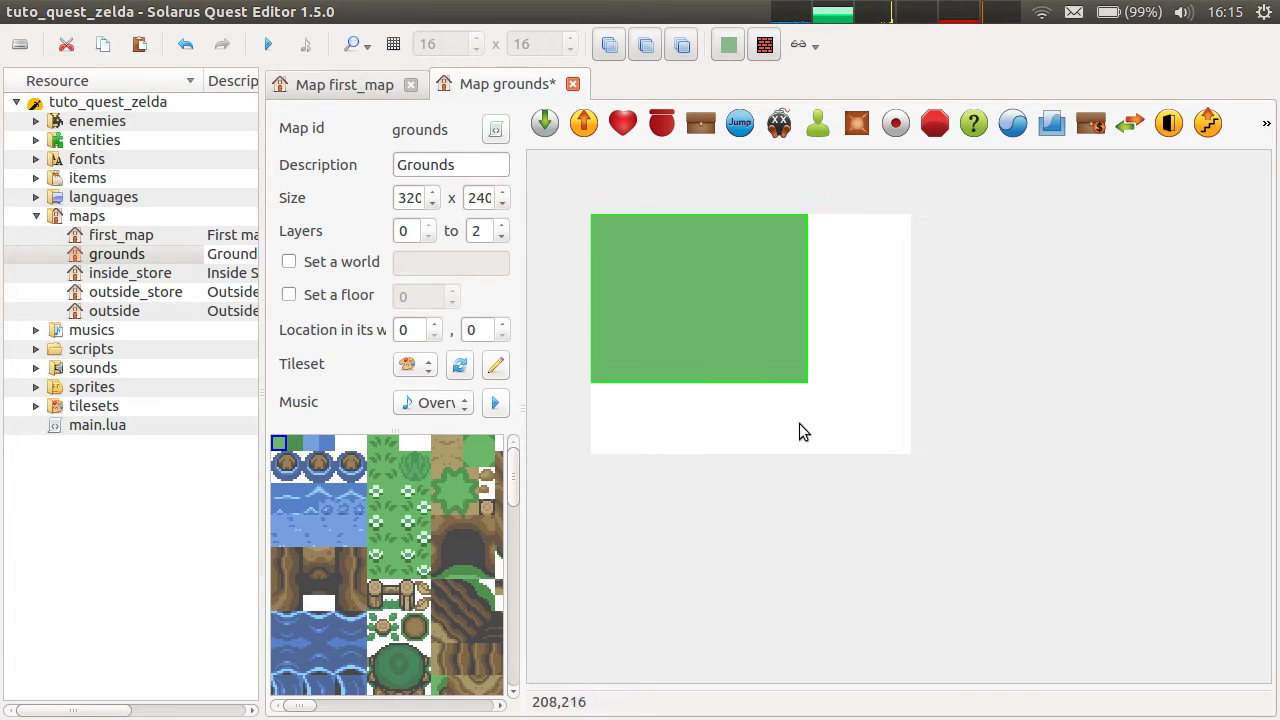
{"action": "key", "text": "r"}
{"action": "left_click_drag", "start_coordinate": [902, 446], "coordinate": [902, 446]}
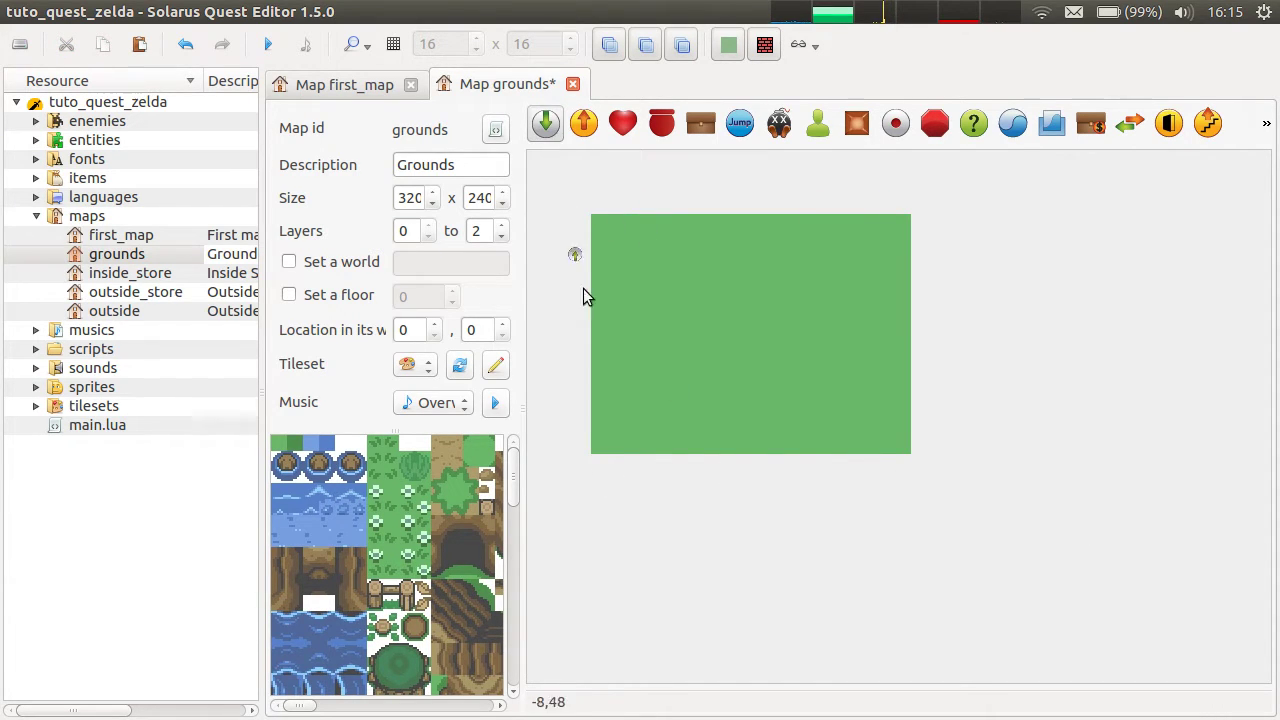
Step: Place a destination entity on the grass near the map's left edge and save the map
{"action": "left_click", "coordinate": [627, 296]}
{"action": "key", "text": "ctrl+s"}
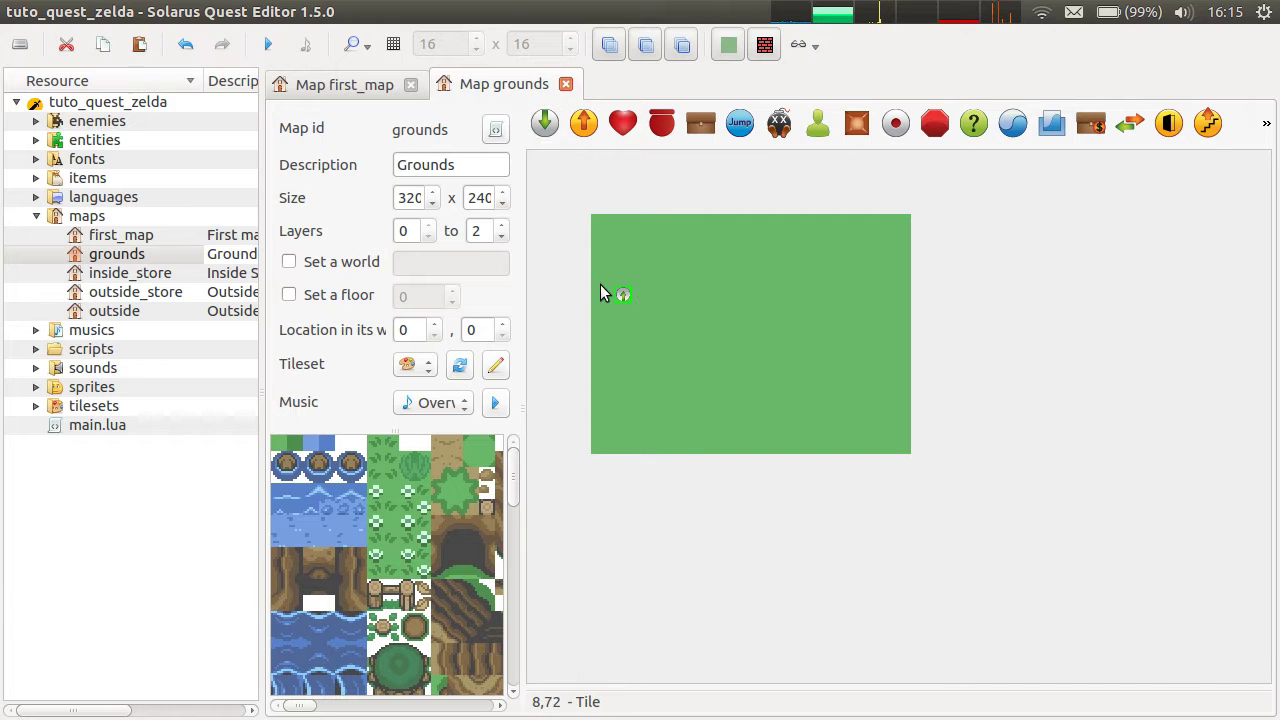
{"action": "scroll", "coordinate": [603, 289], "scroll_direction": "up", "scroll_amount": 1, "text": "ctrl"}
Step: Change the starting location in the game_manager.lua script to "grounds", save the script and close it
{"action": "left_click", "coordinate": [36, 349]}
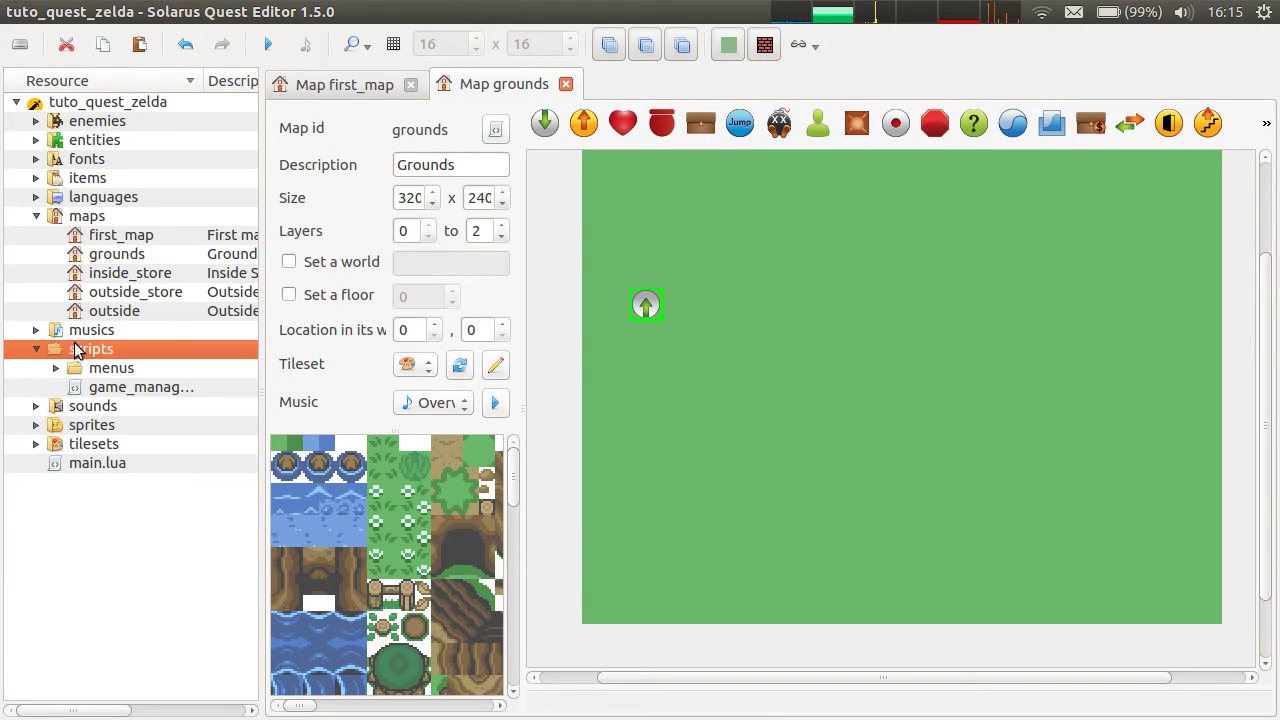
{"action": "double_click", "coordinate": [118, 388]}
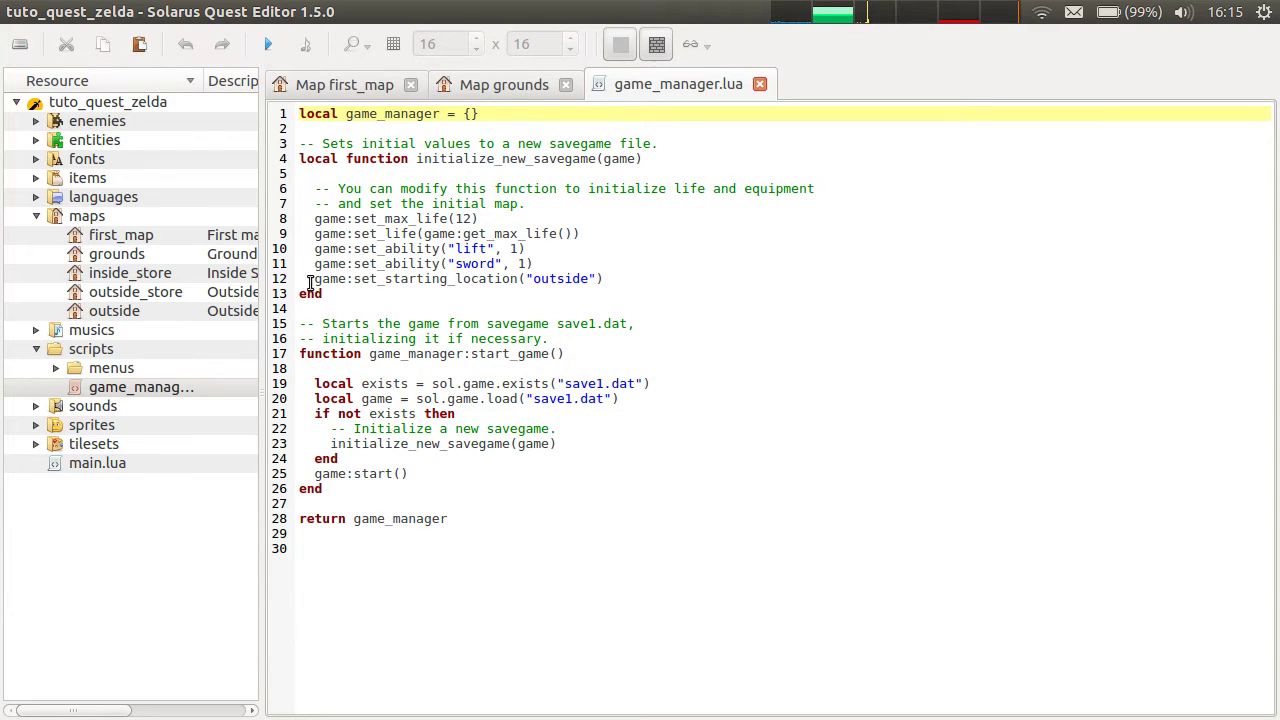
{"action": "double_click", "coordinate": [571, 279]}
{"action": "type", "text": "ground"}
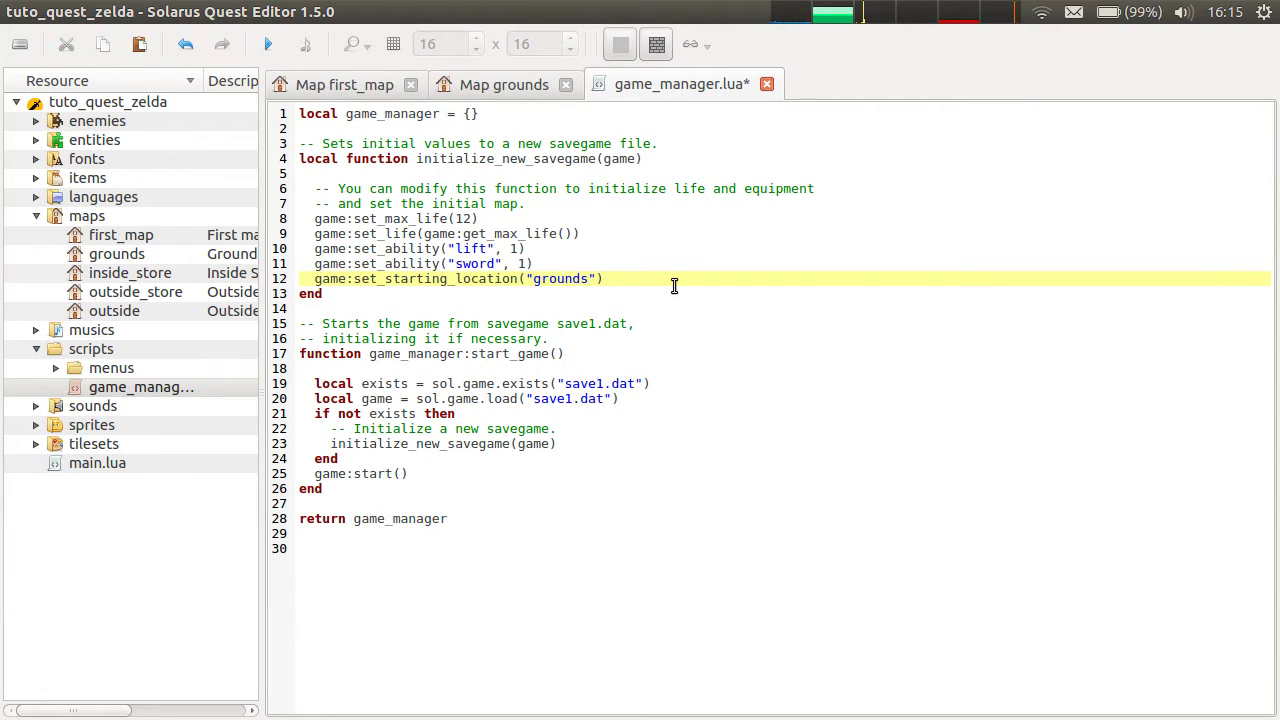
{"action": "key", "text": "ctrl+s"}
{"action": "key", "text": "ctrl+w"}
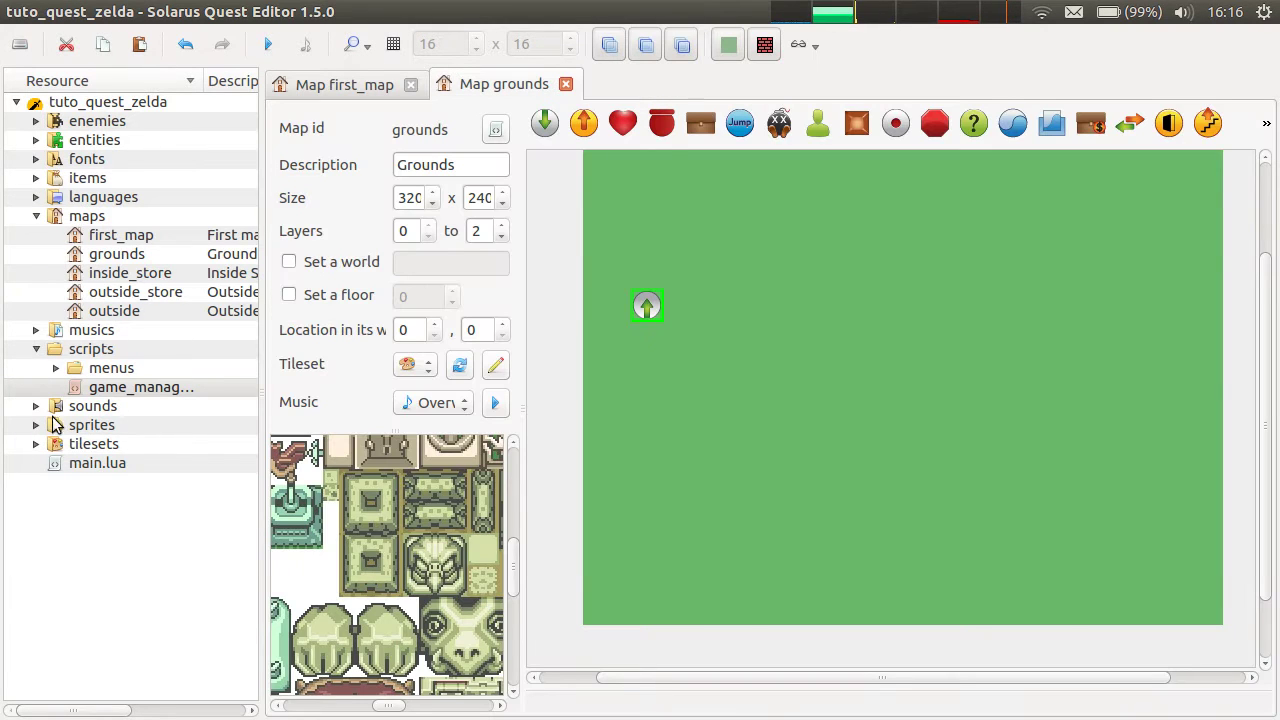
Step: Run the quest to test the hero walking on the grounds map, and close the game window
{"action": "left_click", "coordinate": [116, 392]}
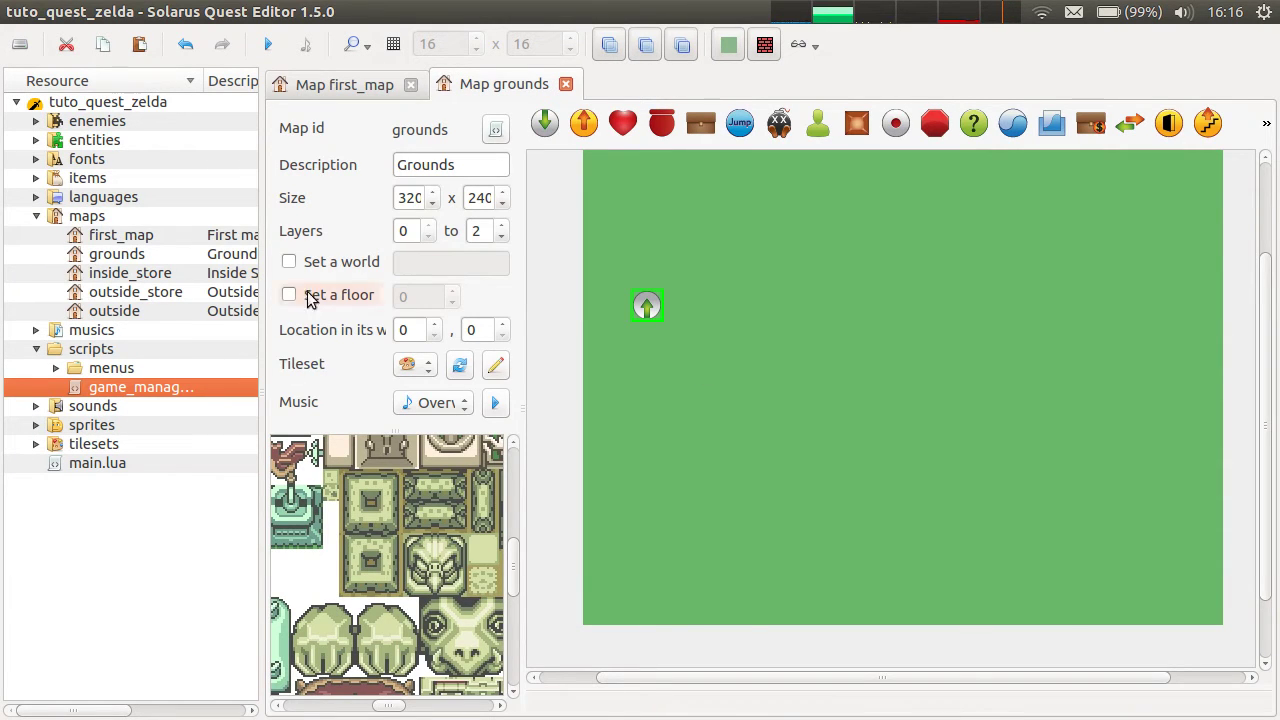
{"action": "scroll", "coordinate": [829, 319], "scroll_direction": "up", "scroll_amount": 2}
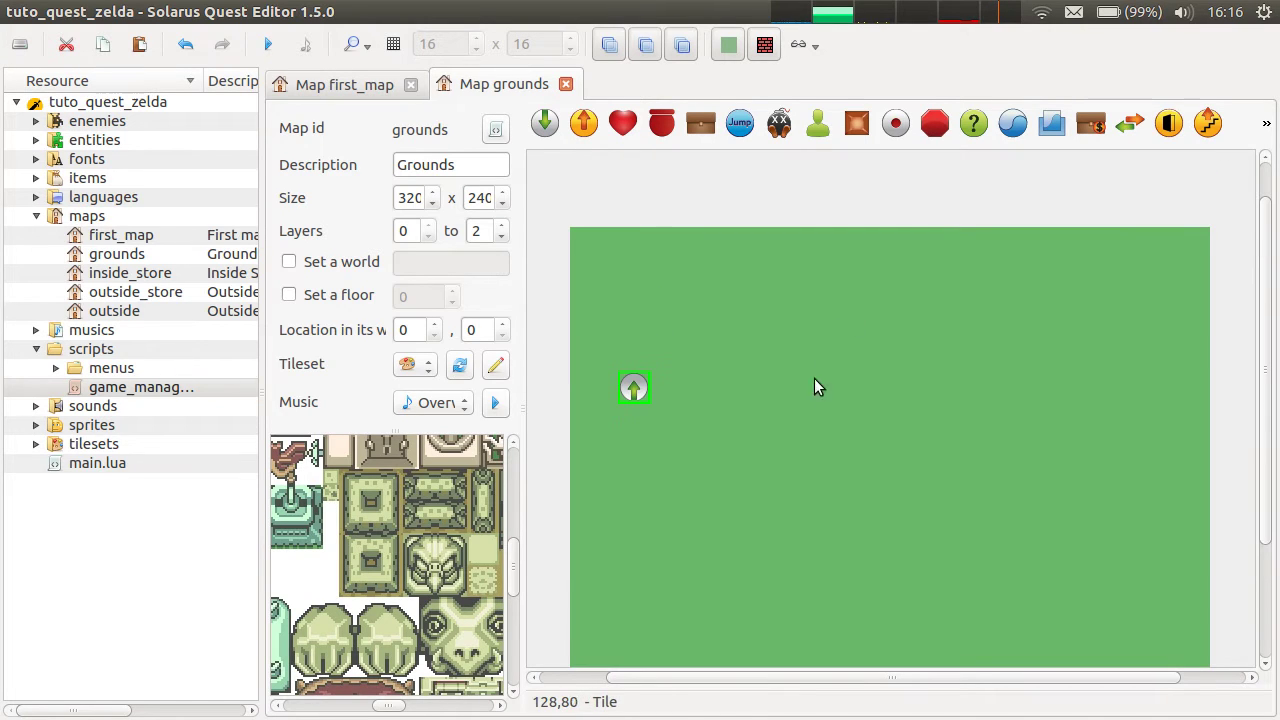
{"action": "scroll", "coordinate": [770, 400], "scroll_direction": "down", "scroll_amount": 2}
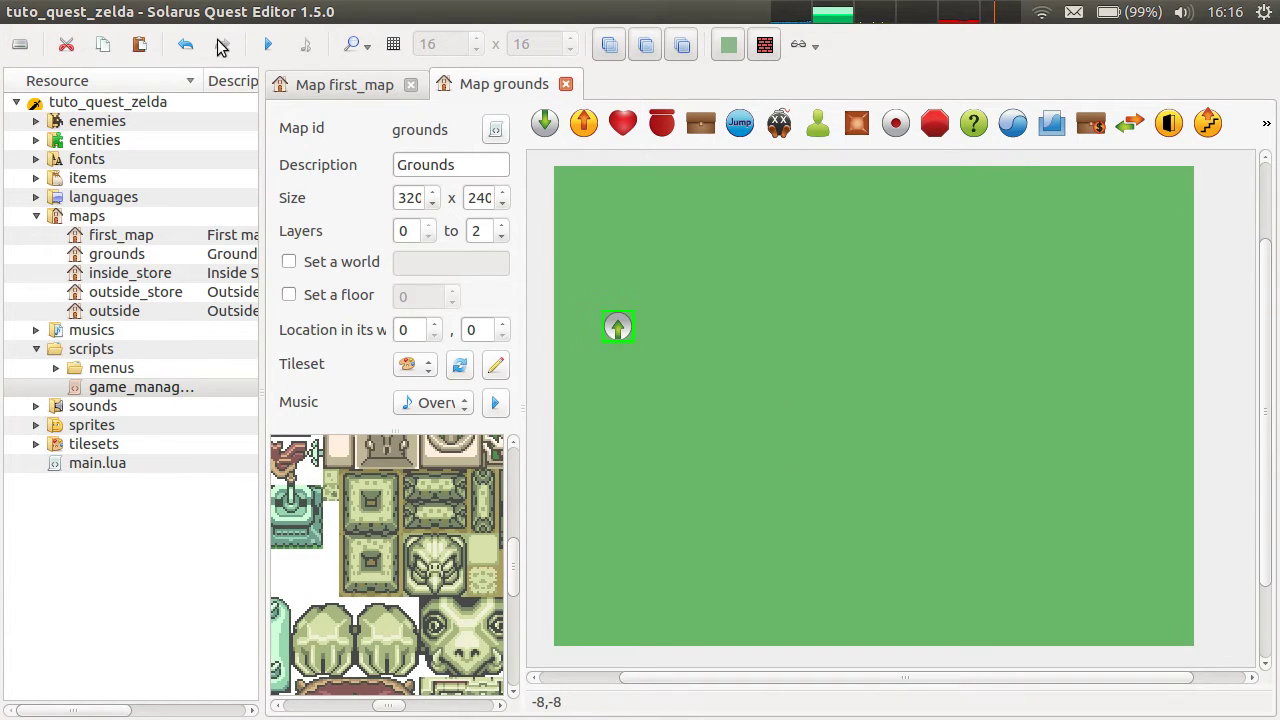
{"action": "left_click", "coordinate": [268, 44]}
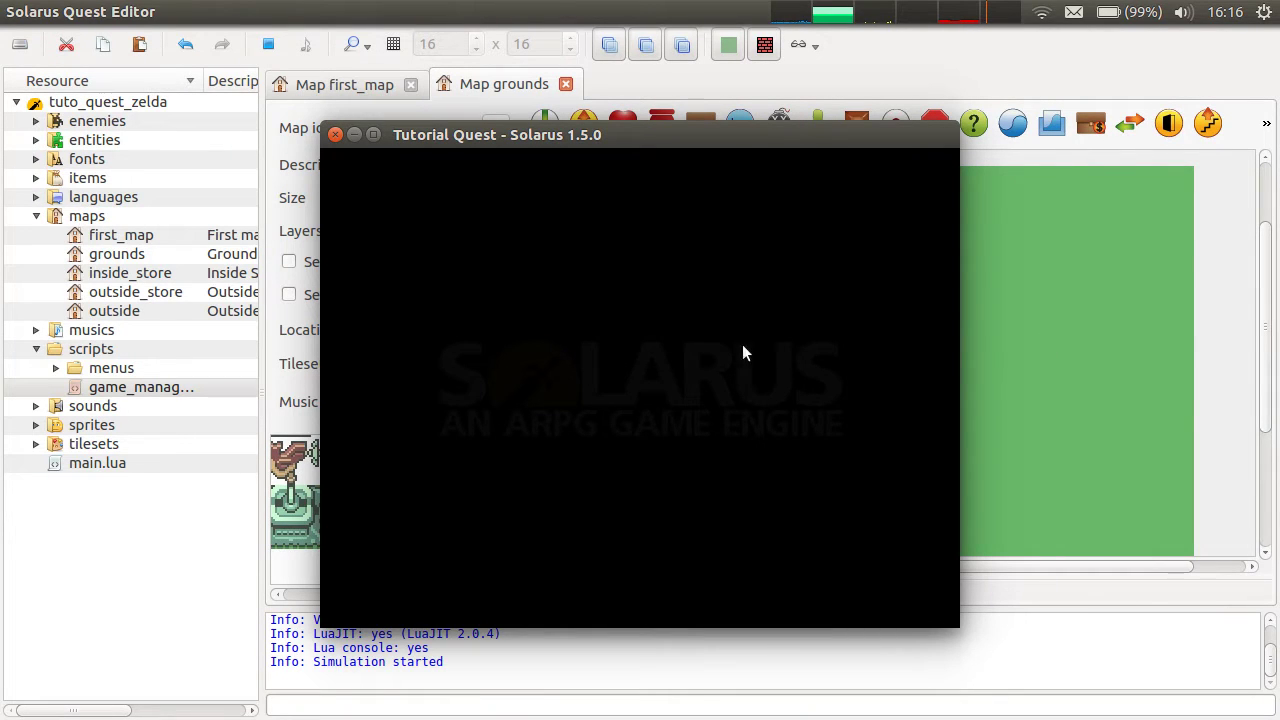
{"action": "key", "text": "Down"}
{"action": "key", "text": "Right"}
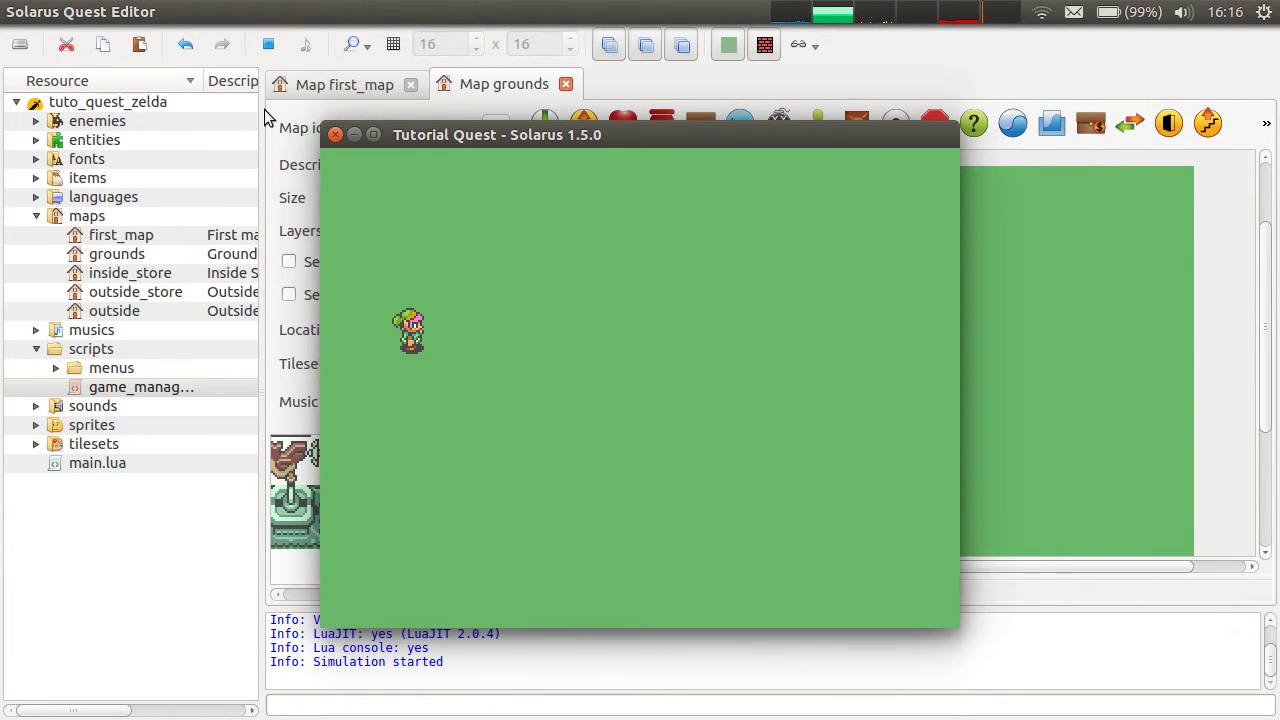
{"action": "left_click", "coordinate": [335, 134]}
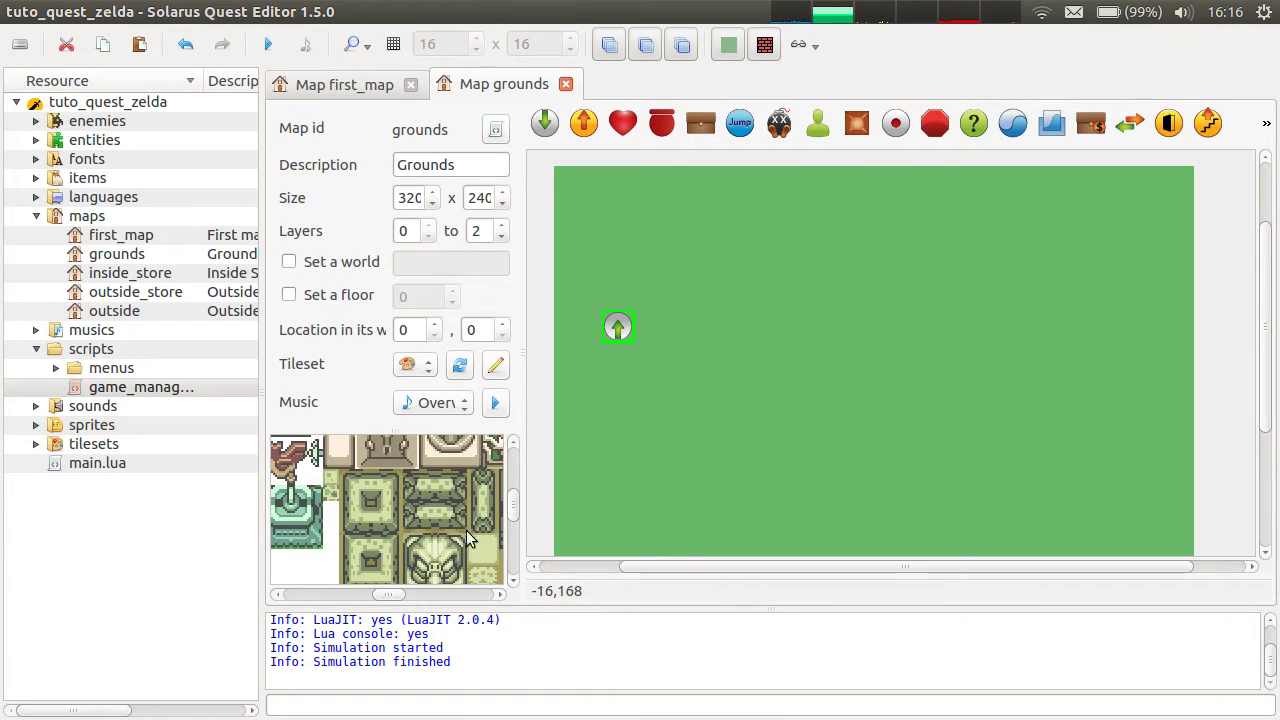
Step: Lay three stacked cliff tile rows across the map's left half, move the destination just below them, and save the map
{"action": "scroll", "coordinate": [362, 503], "scroll_direction": "up", "scroll_amount": 10}
{"action": "scroll", "coordinate": [362, 503], "scroll_direction": "left", "scroll_amount": 8}
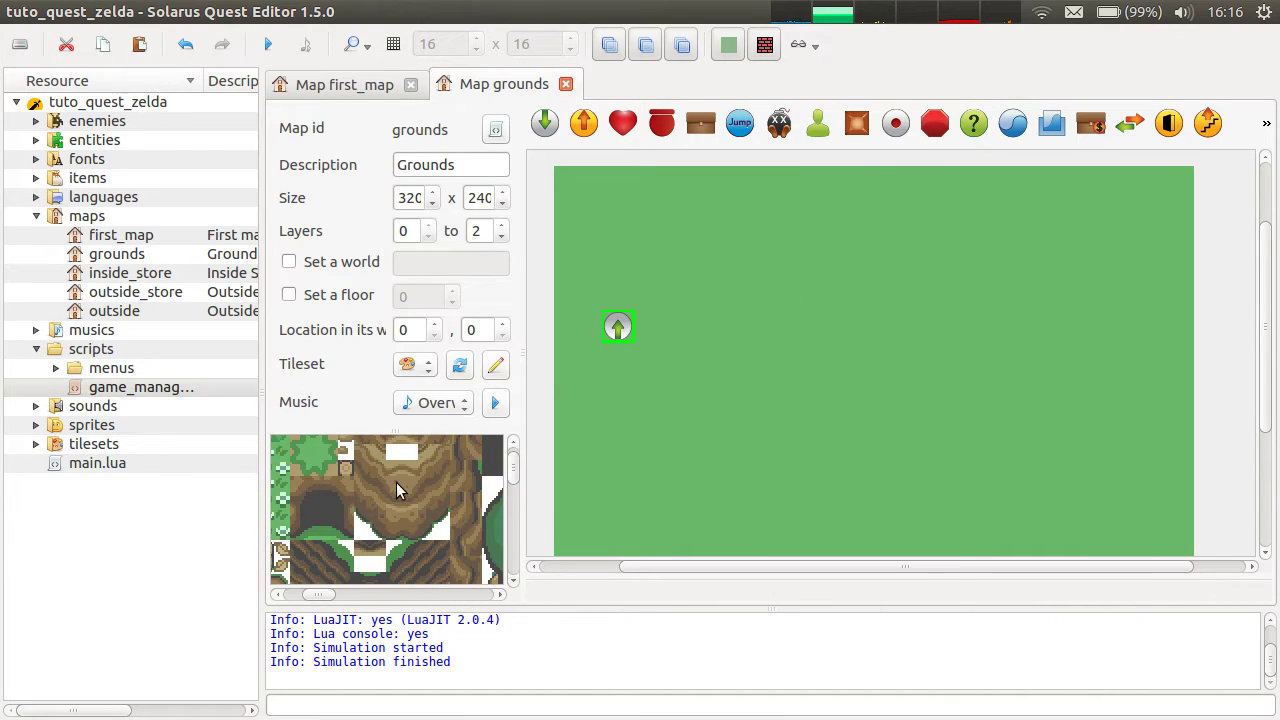
{"action": "left_click", "coordinate": [401, 516], "text": "ctrl"}
{"action": "left_click", "coordinate": [404, 483], "text": "ctrl"}
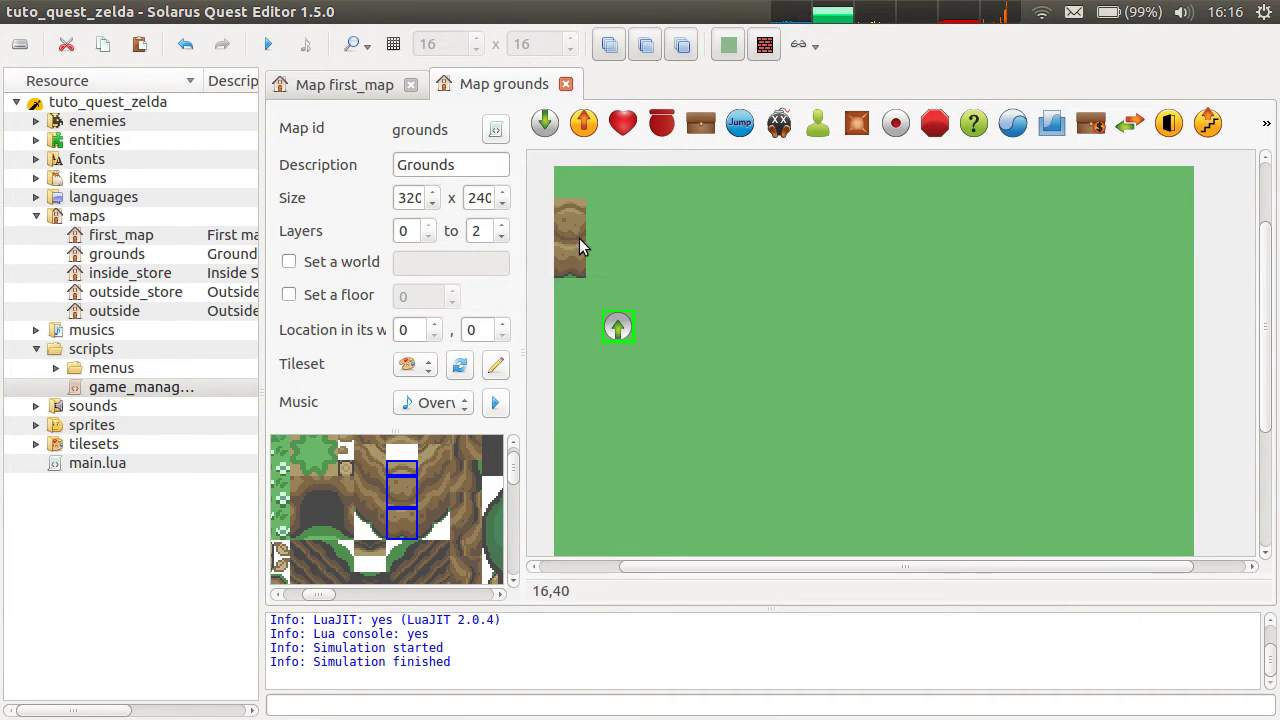
{"action": "left_click_drag", "start_coordinate": [576, 261], "coordinate": [874, 283]}
{"action": "left_click_drag", "start_coordinate": [600, 337], "coordinate": [613, 358]}
{"action": "key", "text": "ctrl+s"}
Step: Inspect the placed cliff rows one by one, comparing the two lower rows with the thin top row
{"action": "left_click", "coordinate": [638, 274]}
{"action": "left_click", "coordinate": [634, 292]}
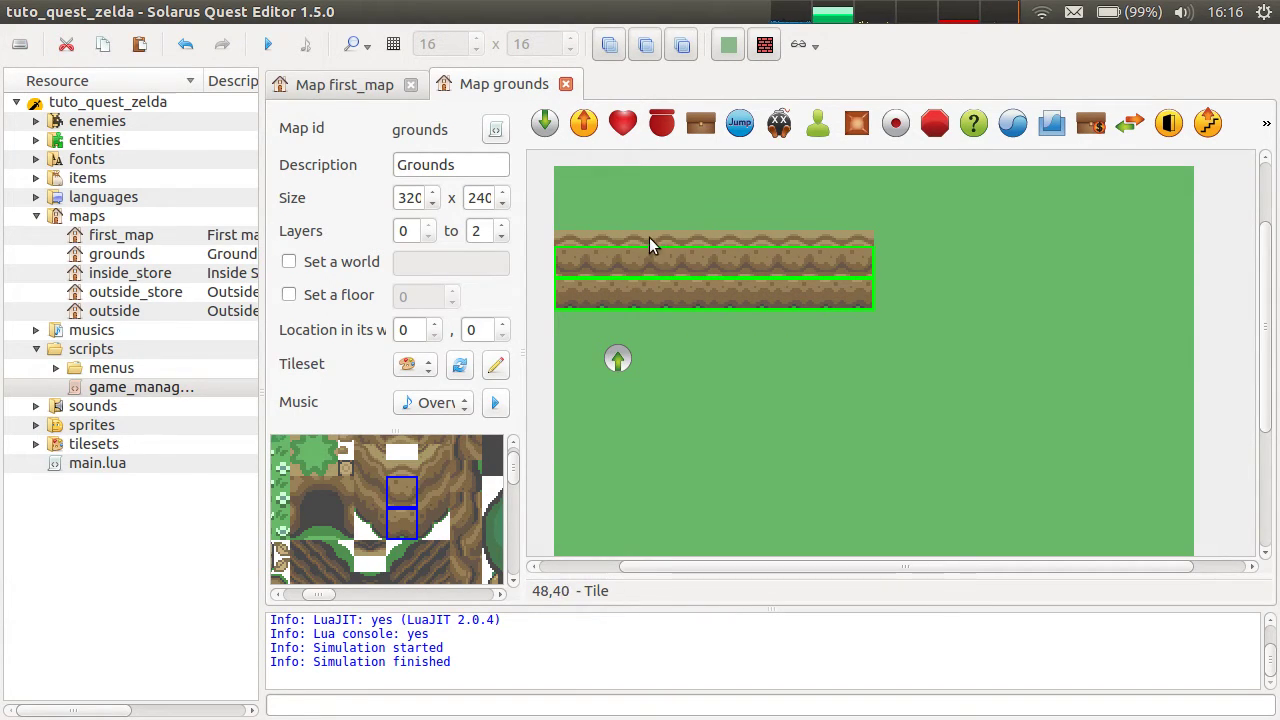
{"action": "left_click", "coordinate": [650, 238], "text": "ctrl"}
{"action": "left_click", "coordinate": [662, 237], "text": "ctrl"}
{"action": "left_click", "coordinate": [658, 268], "text": "ctrl"}
{"action": "right_click", "coordinate": [660, 266]}
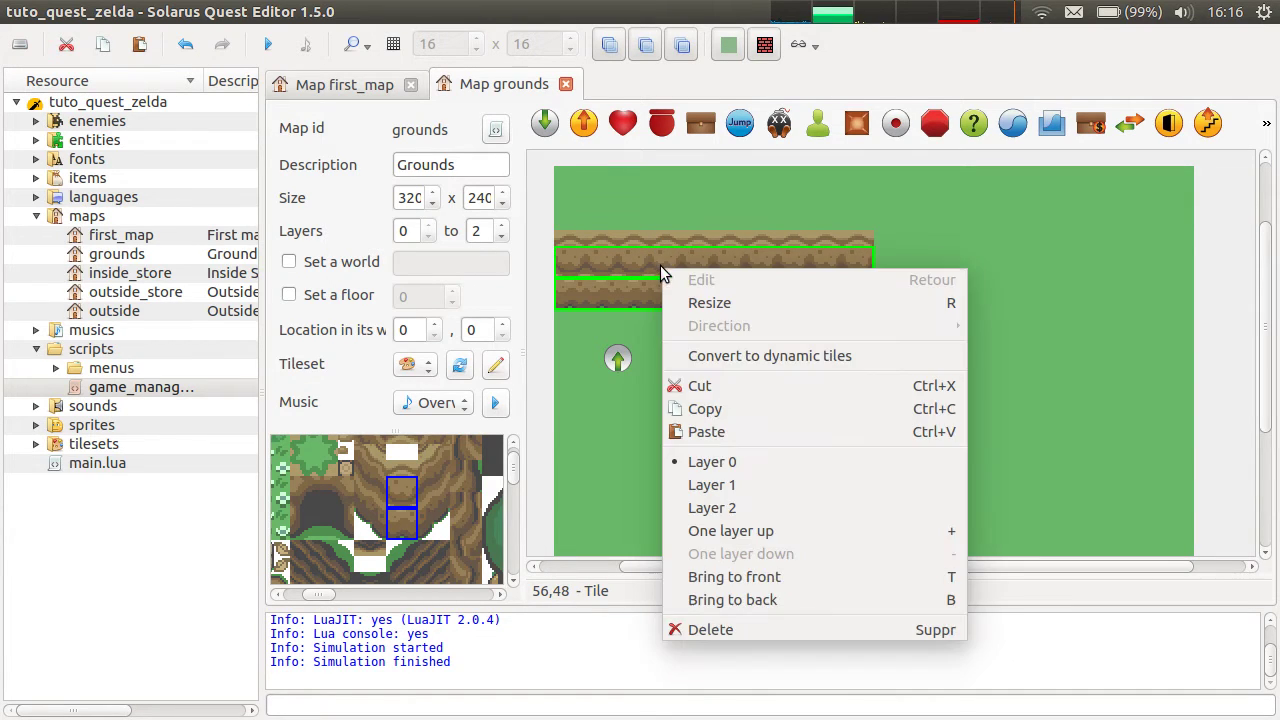
{"action": "left_click", "coordinate": [645, 265]}
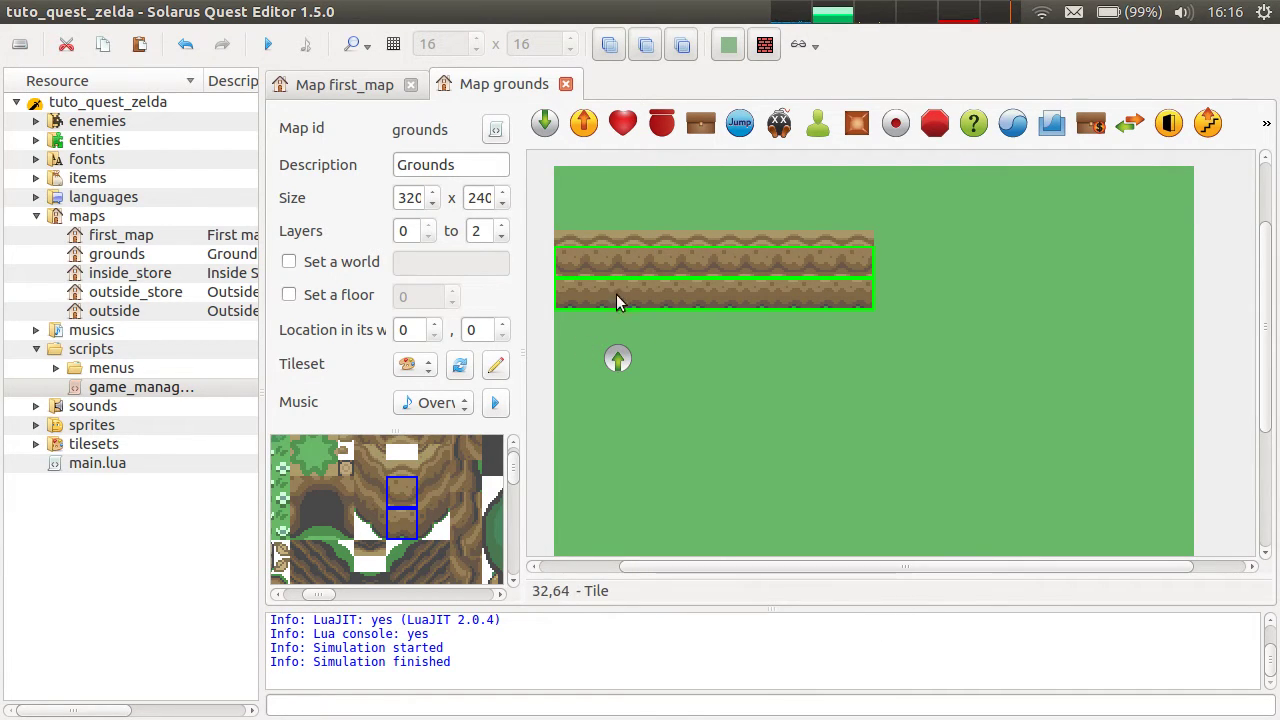
{"action": "left_click", "coordinate": [653, 238]}
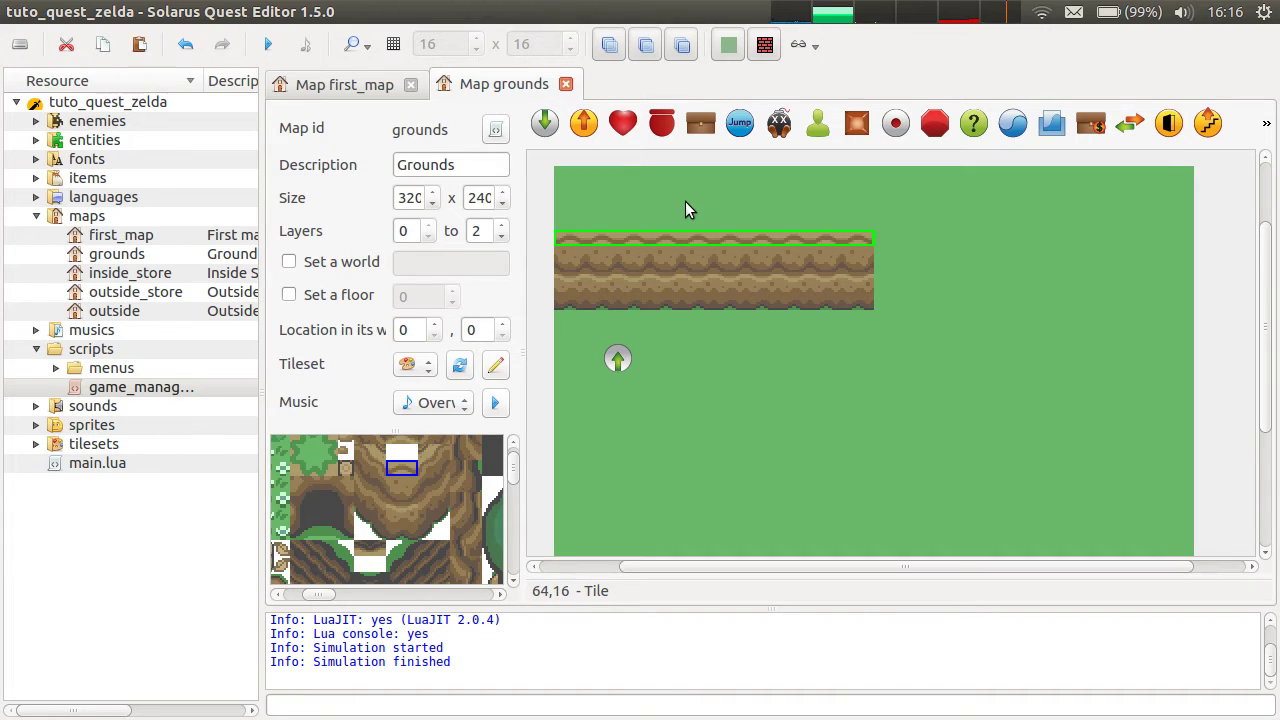
{"action": "left_click", "coordinate": [685, 203], "text": "ctrl"}
{"action": "left_click", "coordinate": [689, 250]}
{"action": "left_click", "coordinate": [690, 234]}
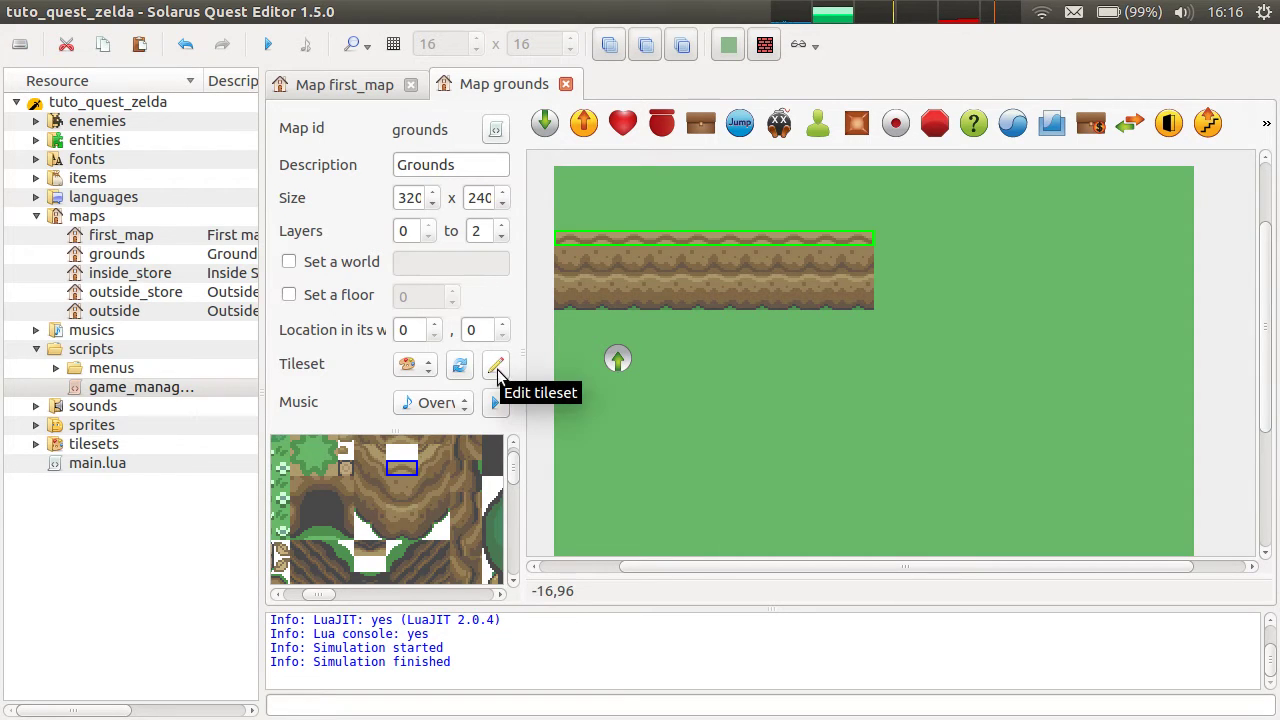
Step: Open the light_world tileset, examine the ground types of the top, middle and bottom cliff patterns, and return to the grounds map
{"action": "left_click", "coordinate": [40, 449]}
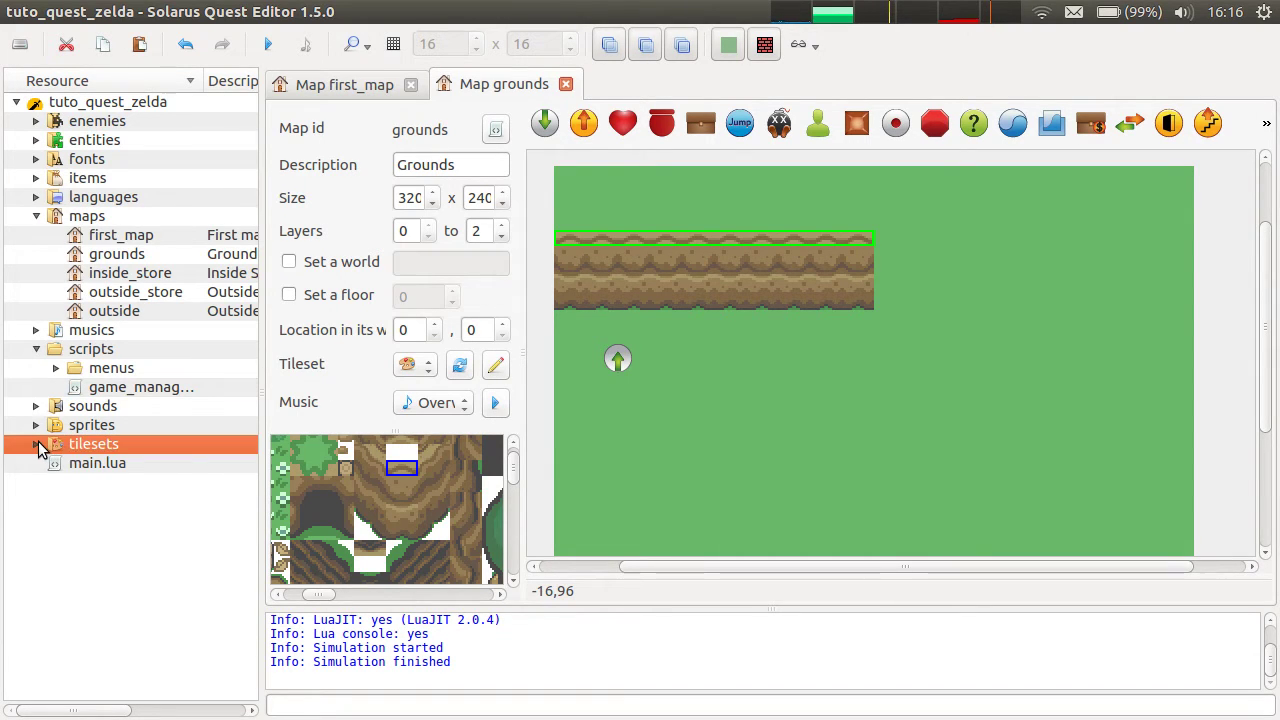
{"action": "left_click", "coordinate": [38, 450]}
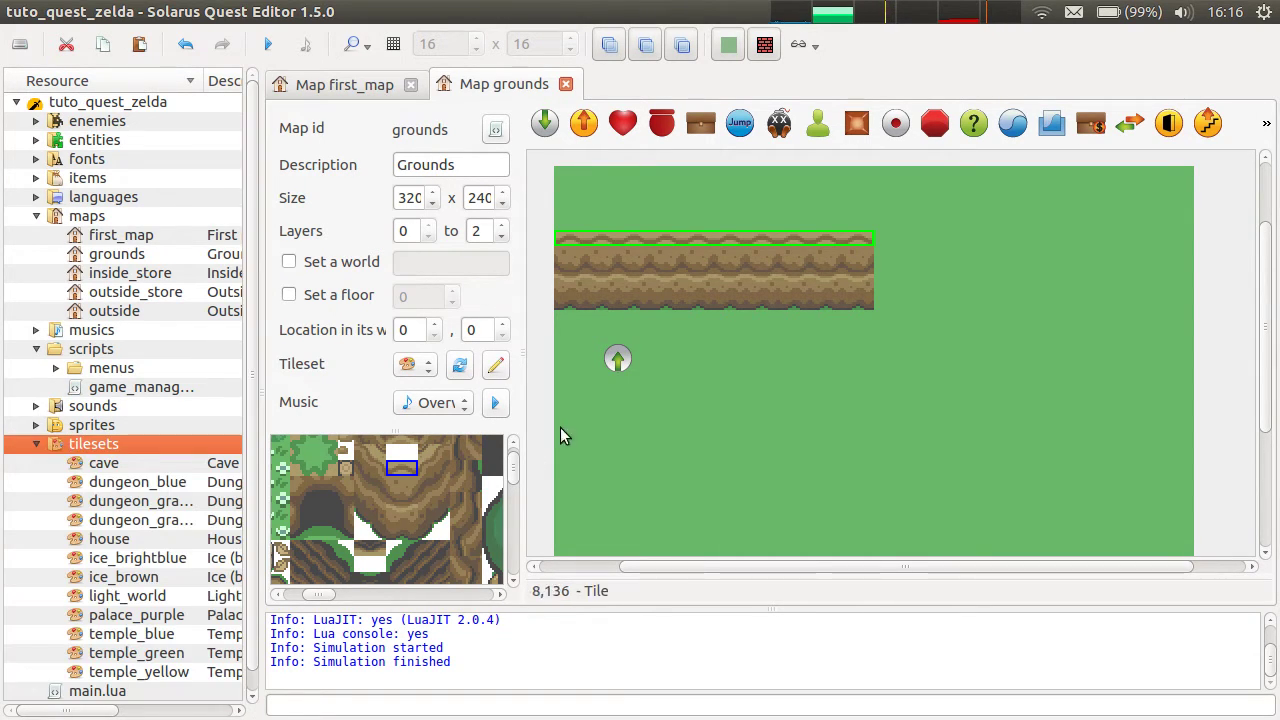
{"action": "left_click", "coordinate": [497, 366]}
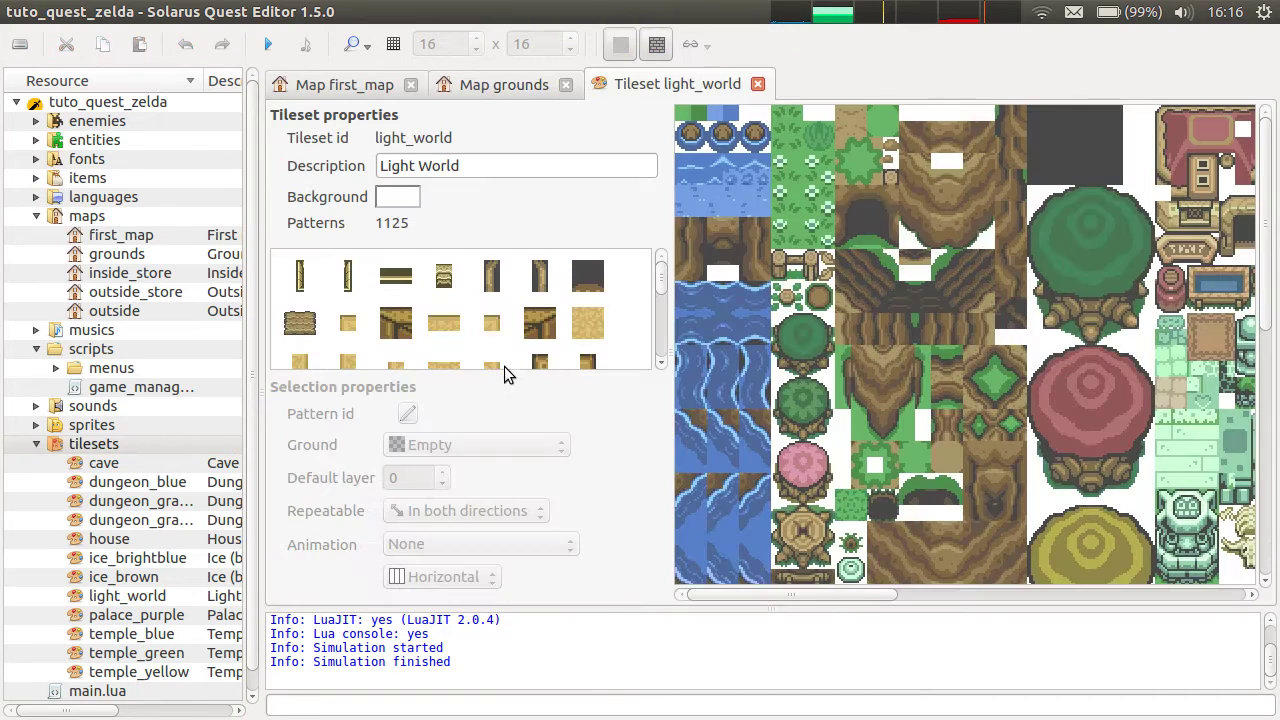
{"action": "left_click", "coordinate": [953, 176]}
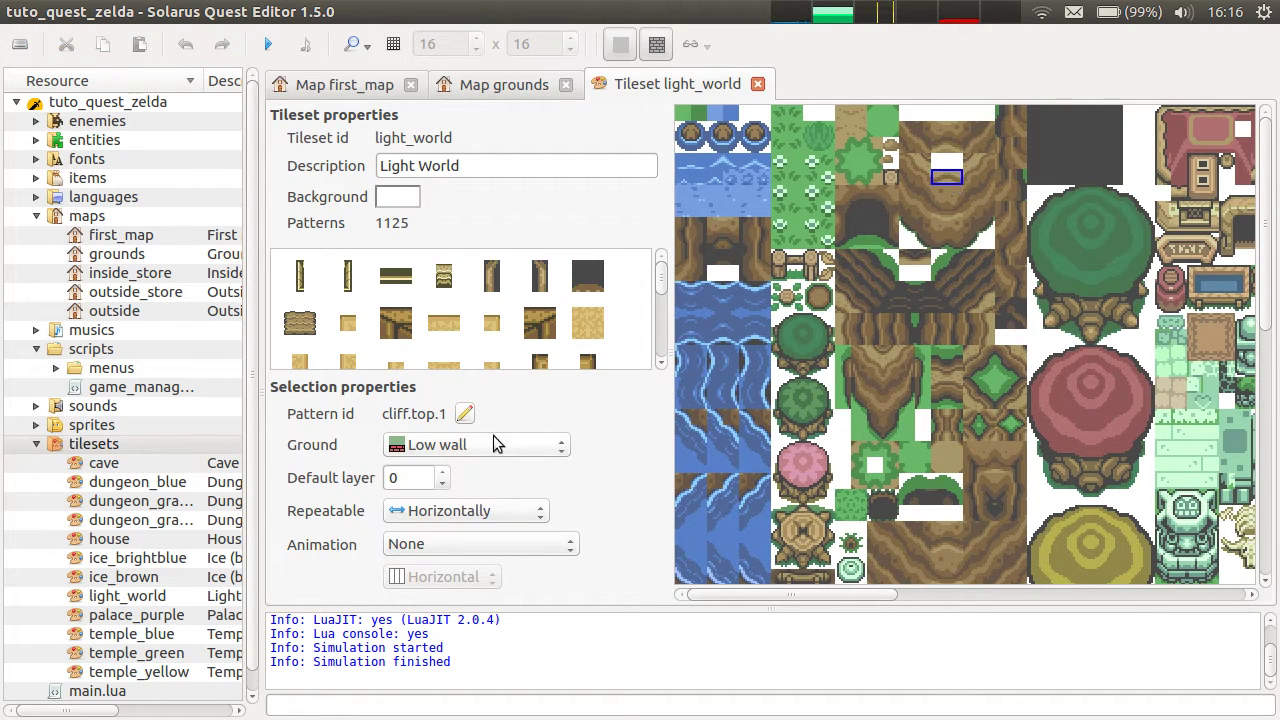
{"action": "left_click", "coordinate": [949, 197]}
{"action": "left_click", "coordinate": [948, 228]}
{"action": "right_click", "coordinate": [936, 238]}
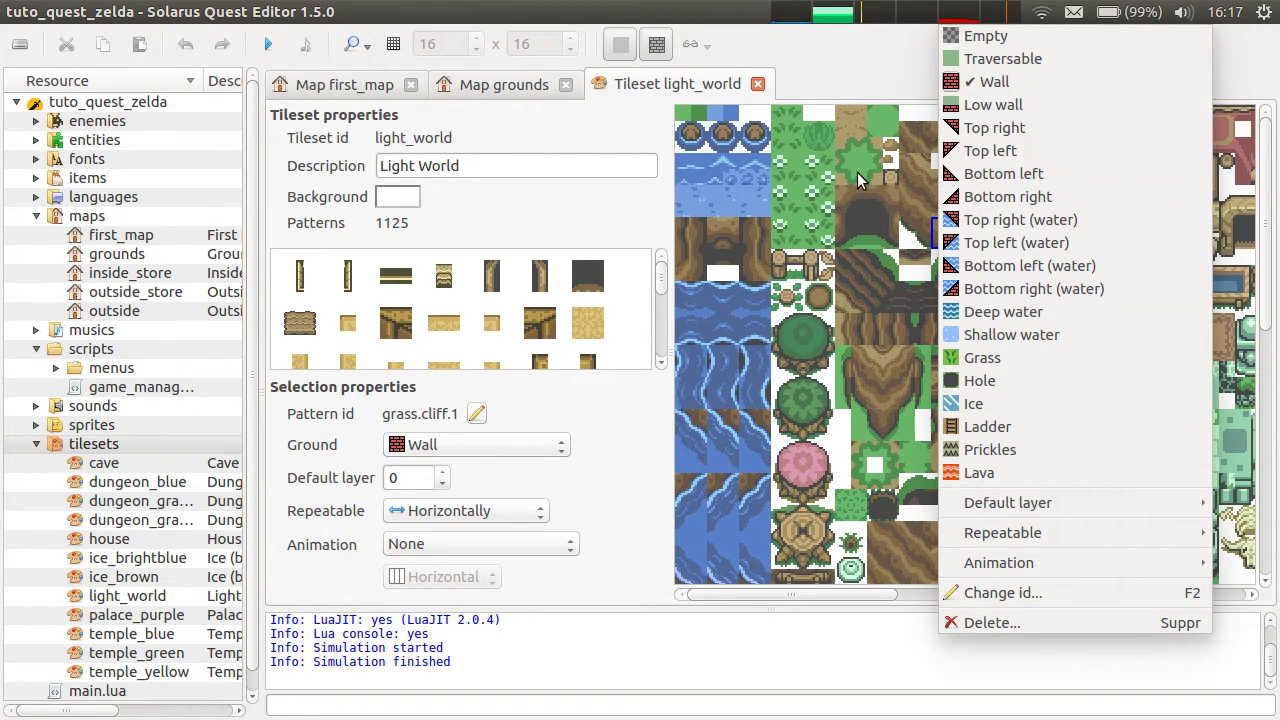
{"action": "left_click", "coordinate": [922, 255]}
{"action": "left_click", "coordinate": [541, 86]}
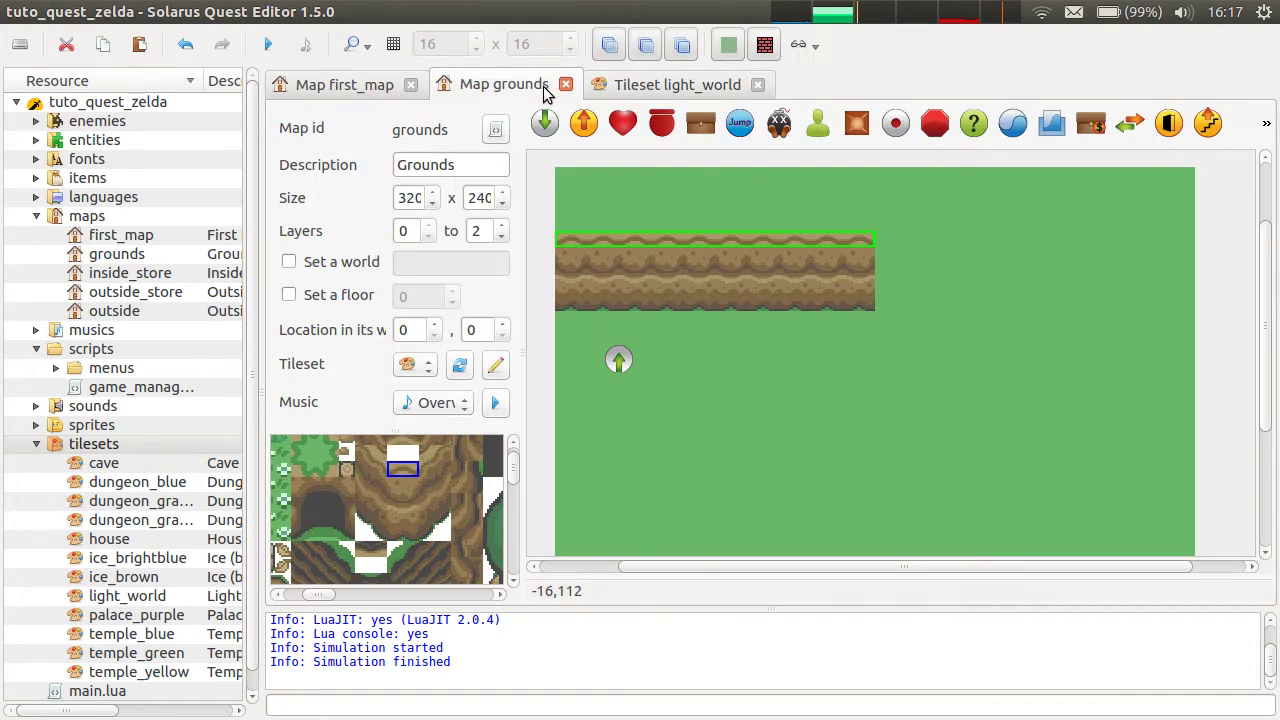
Step: Examine the top, middle and bottom cliff rows on the grounds map individually, comparing their heights and where each one ends
{"action": "left_click", "coordinate": [683, 258]}
{"action": "left_click", "coordinate": [699, 288], "text": "ctrl"}
{"action": "left_click", "coordinate": [720, 246], "text": "ctrl"}
{"action": "left_click", "coordinate": [531, 275]}
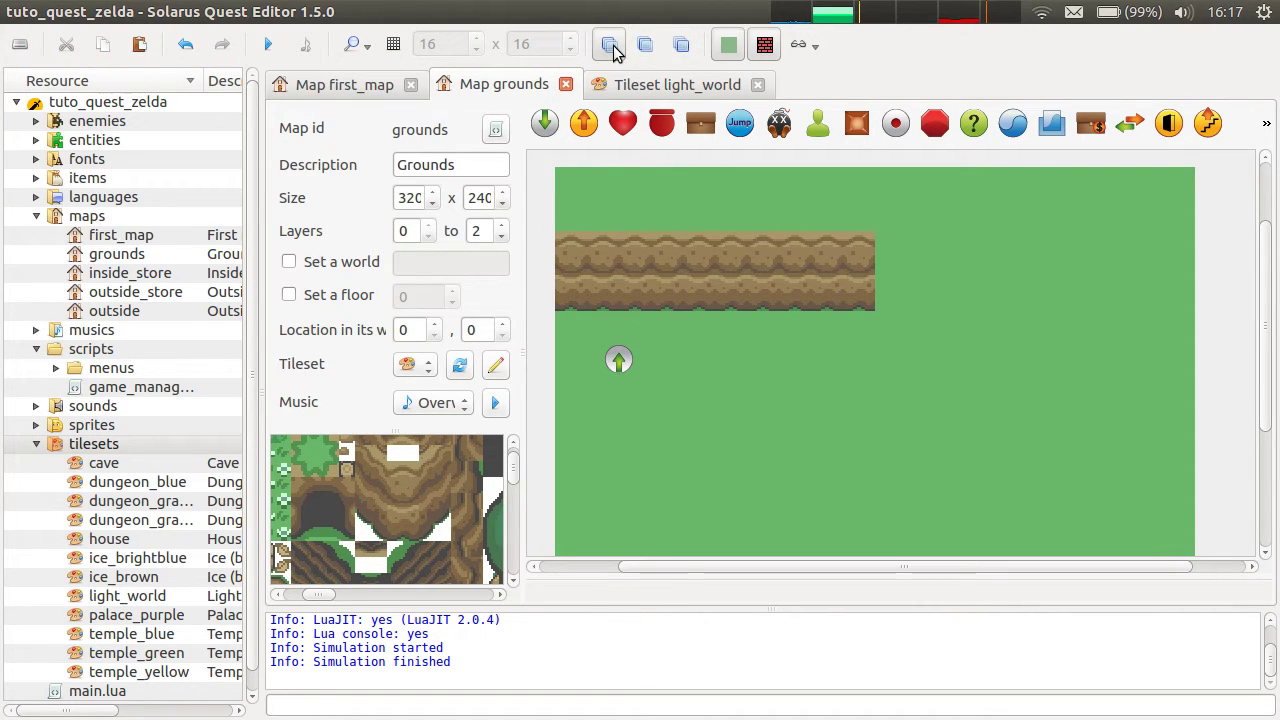
{"action": "left_click_drag", "start_coordinate": [636, 254], "coordinate": [649, 341]}
{"action": "left_click_drag", "start_coordinate": [522, 230], "coordinate": [521, 230]}
{"action": "left_click", "coordinate": [527, 229]}
{"action": "left_click", "coordinate": [662, 245]}
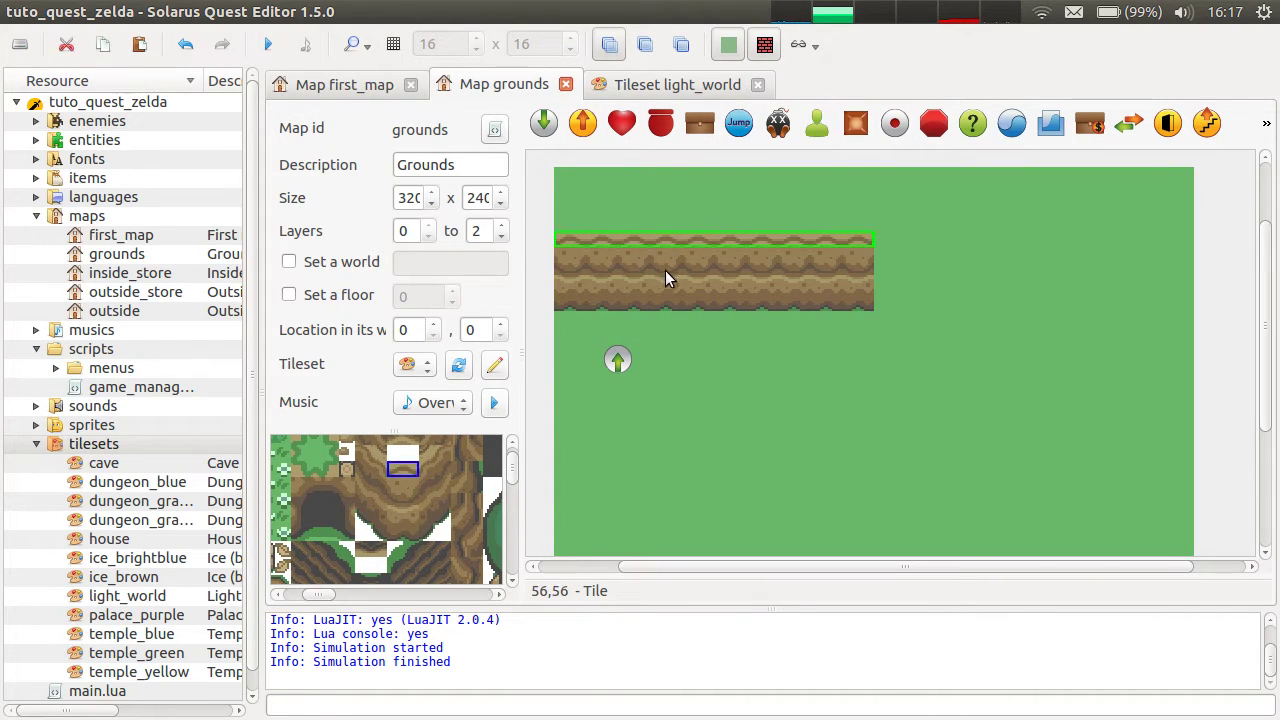
{"action": "left_click", "coordinate": [678, 270], "text": "ctrl"}
{"action": "left_click", "coordinate": [722, 313]}
{"action": "left_click", "coordinate": [797, 256]}
{"action": "left_click", "coordinate": [744, 300]}
{"action": "left_click", "coordinate": [1022, 392], "text": "ctrl"}
{"action": "left_click", "coordinate": [1148, 358], "text": "ctrl"}
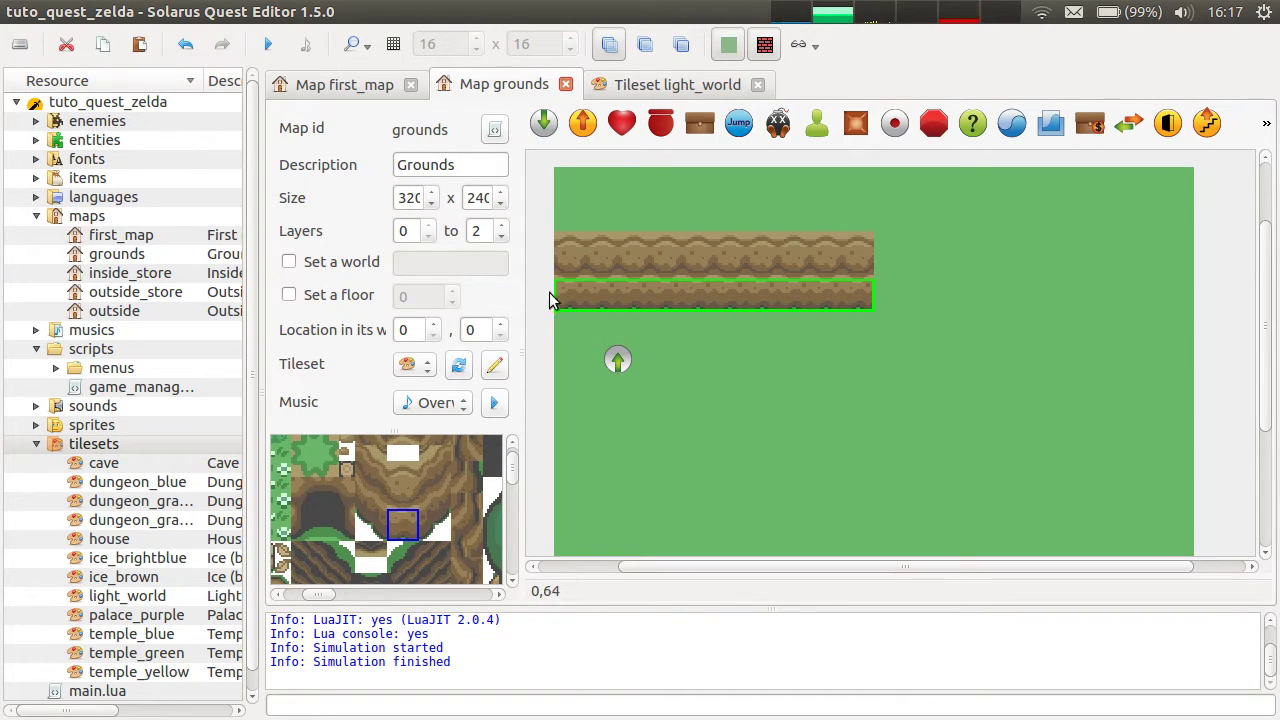
Step: Show the 16 x 16 grid and shift all three cliff rows down together by half a grid cell
{"action": "key", "text": "ctrl+g"}
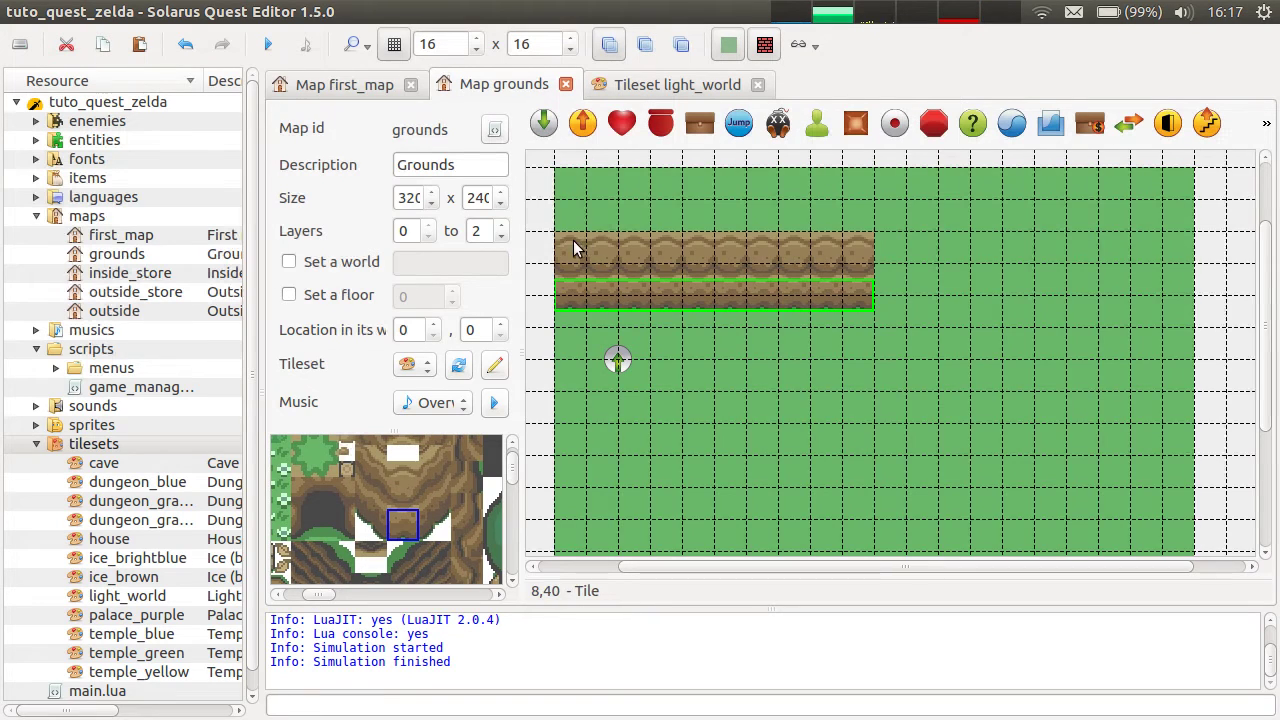
{"action": "left_click_drag", "start_coordinate": [538, 208], "coordinate": [882, 338]}
{"action": "left_click_drag", "start_coordinate": [848, 288], "coordinate": [848, 304]}
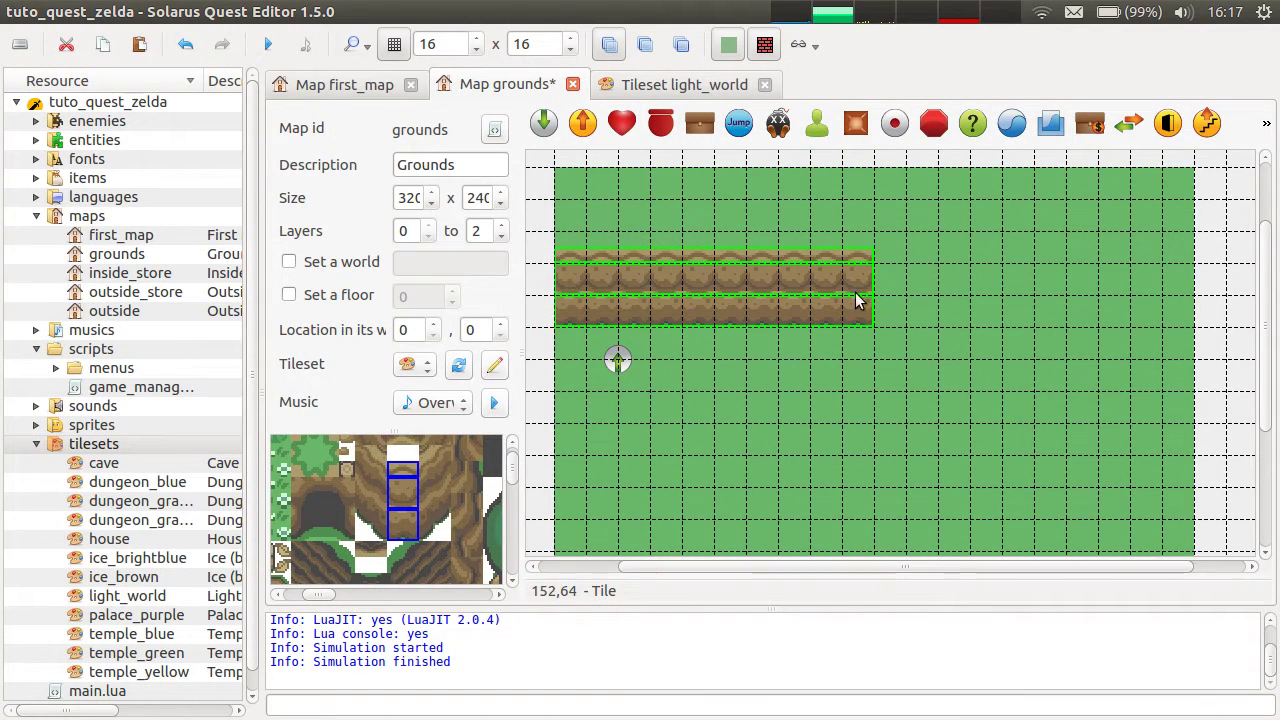
Step: Set the grid size to 8 x 8, deselect the cliff rows, and save the grounds map
{"action": "left_click", "coordinate": [476, 50]}
{"action": "left_click", "coordinate": [571, 53]}
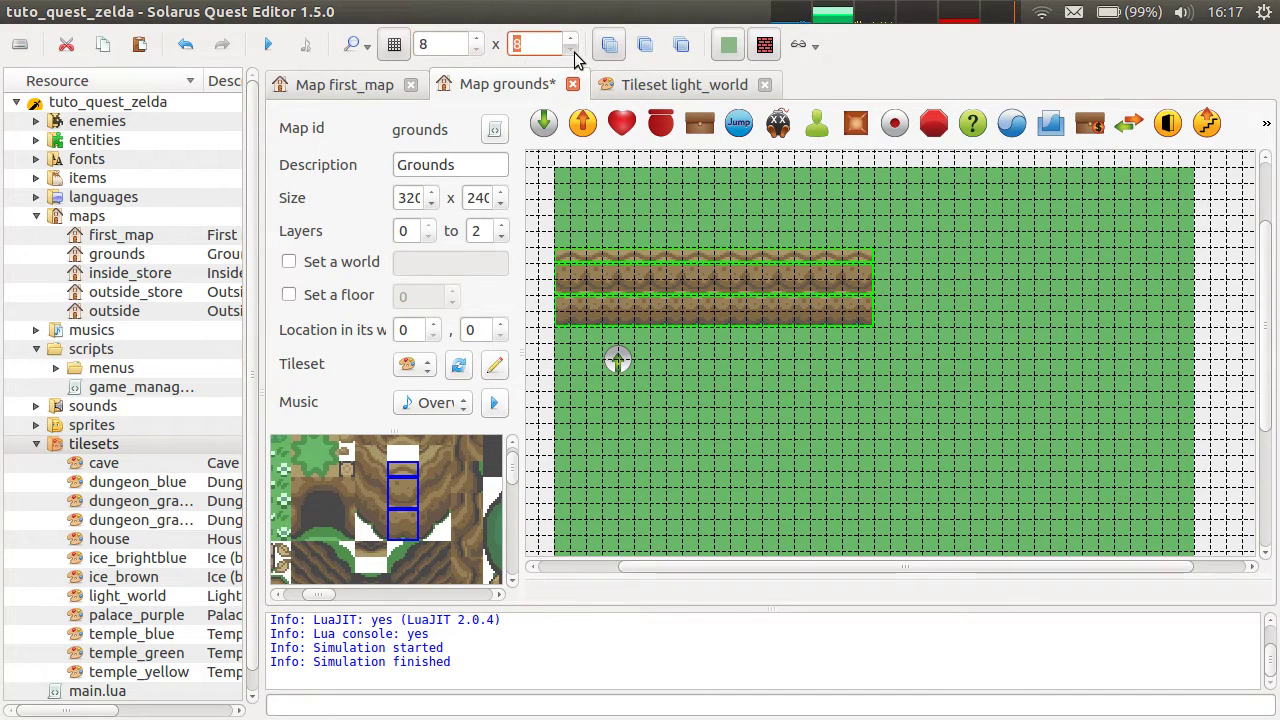
{"action": "left_click", "coordinate": [552, 234]}
{"action": "key", "text": "ctrl+s"}
Step: Check the bottom cliff row's alignment against the grid, hide the grid, and clear the selection
{"action": "middle_click_drag", "start_coordinate": [882, 305], "coordinate": [884, 277]}
{"action": "left_click", "coordinate": [566, 294]}
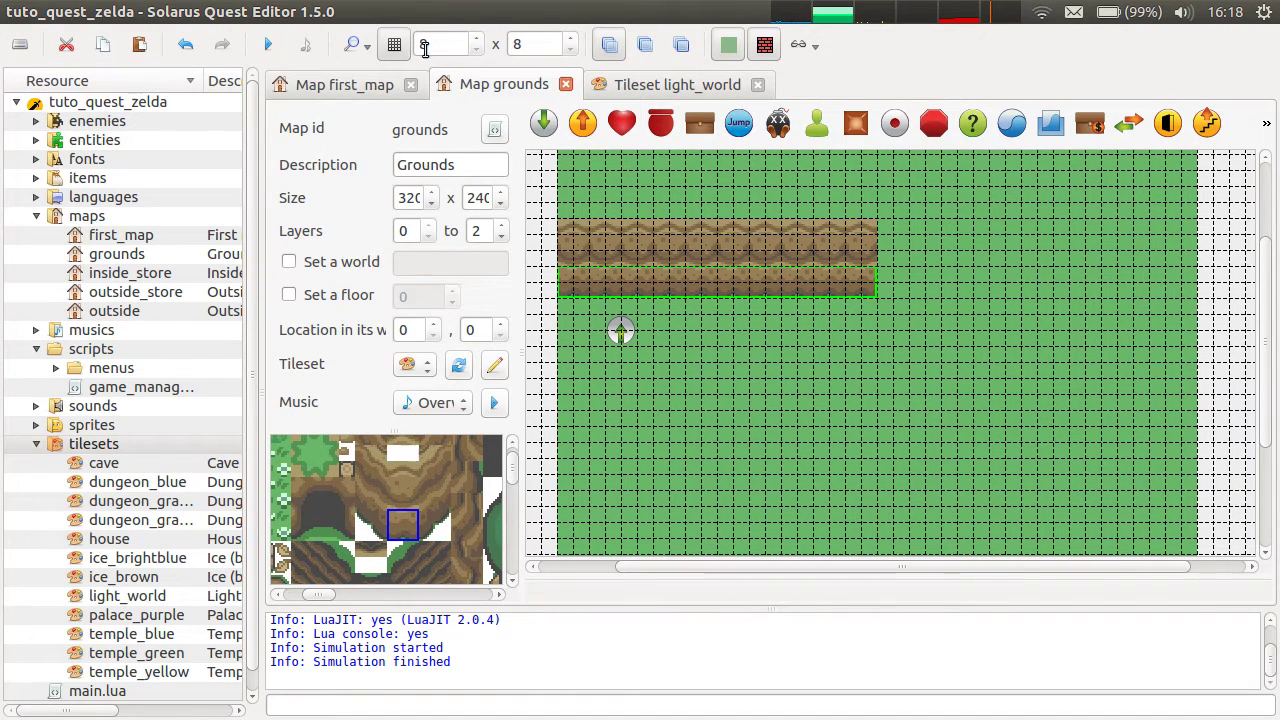
{"action": "key", "text": "ctrl+g"}
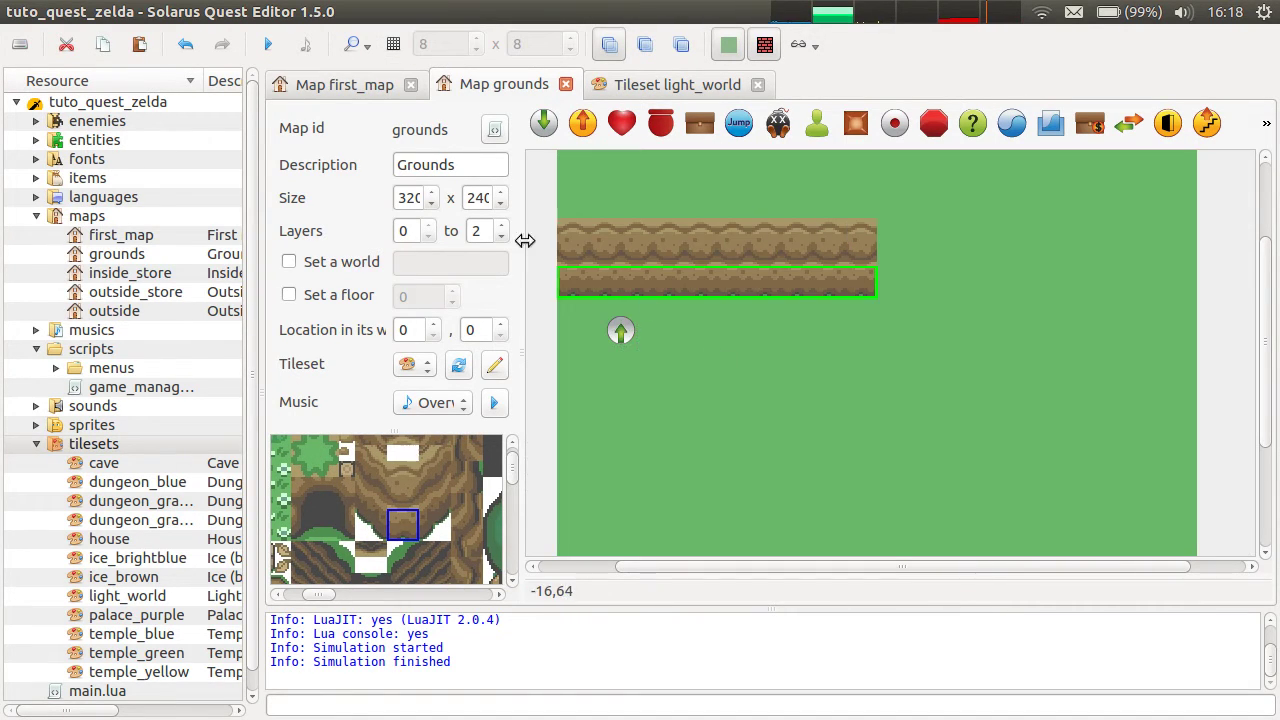
{"action": "key", "text": "Escape"}
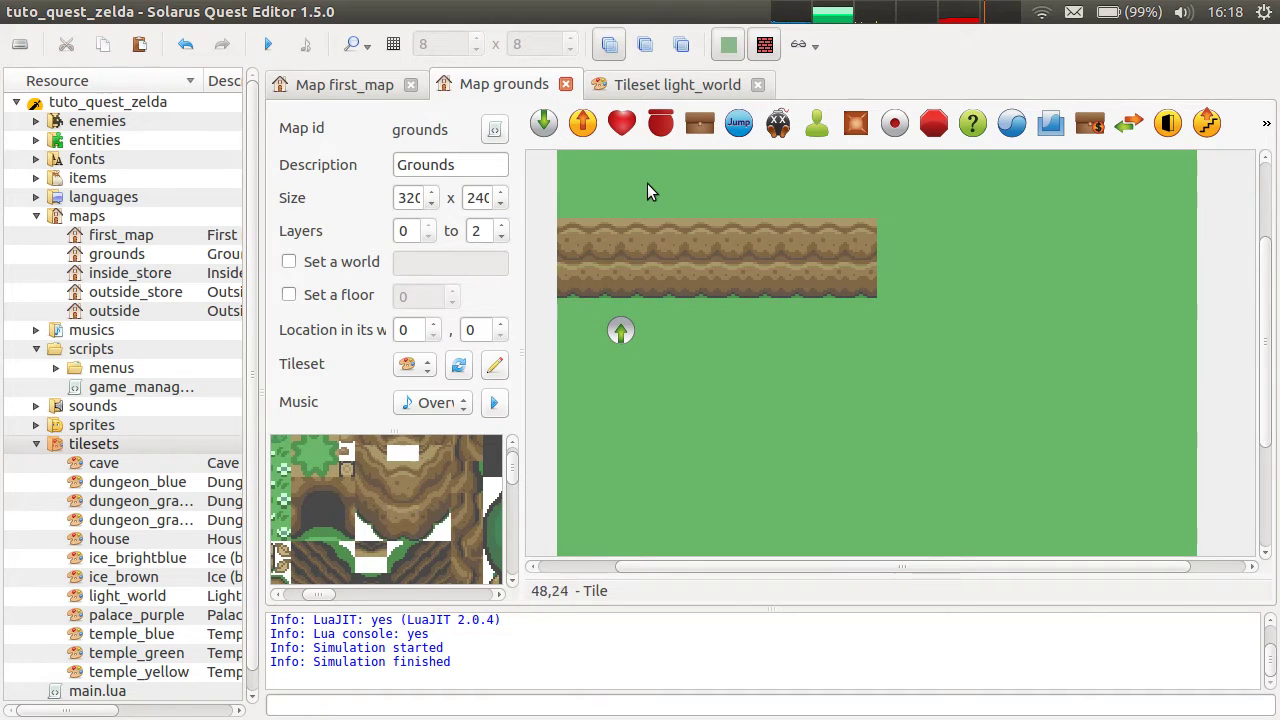
Step: Run the quest to test the hero's collisions against the shifted cliff, and close the game window
{"action": "left_click", "coordinate": [268, 44]}
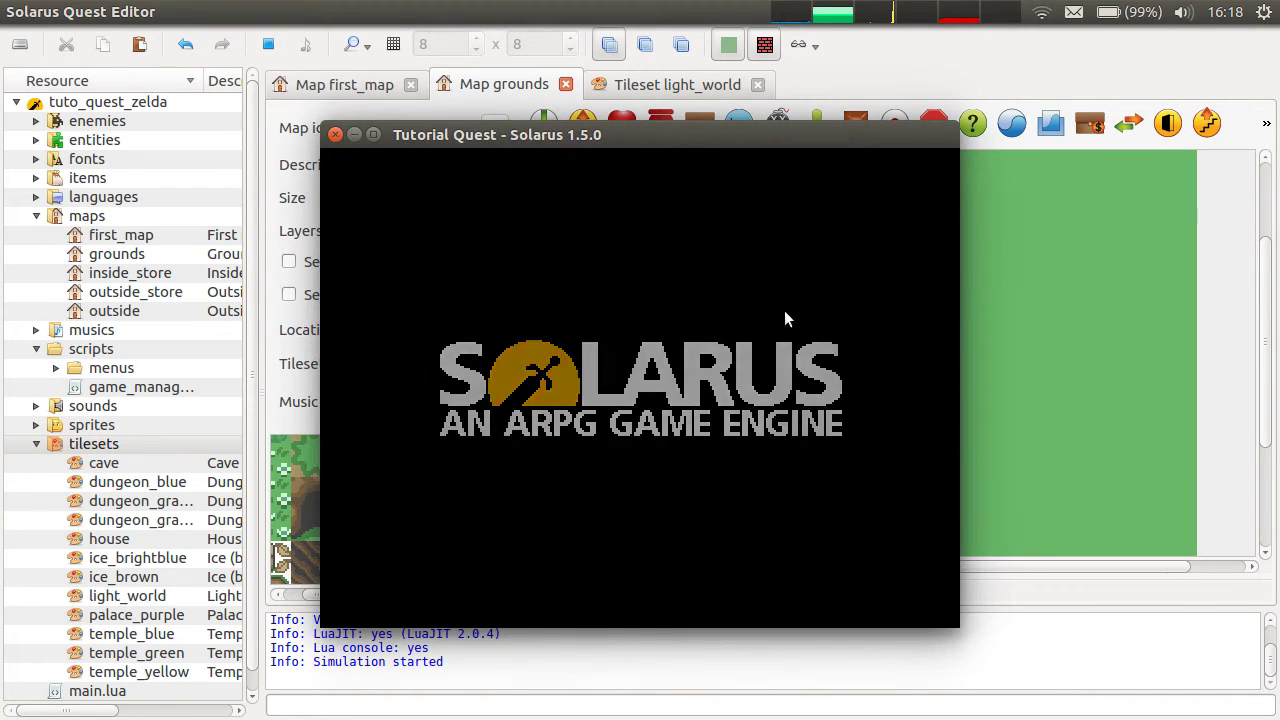
{"action": "key", "text": "Up"}
{"action": "key", "text": "Right"}
{"action": "key", "text": "Left"}
{"action": "key", "text": "Down"}
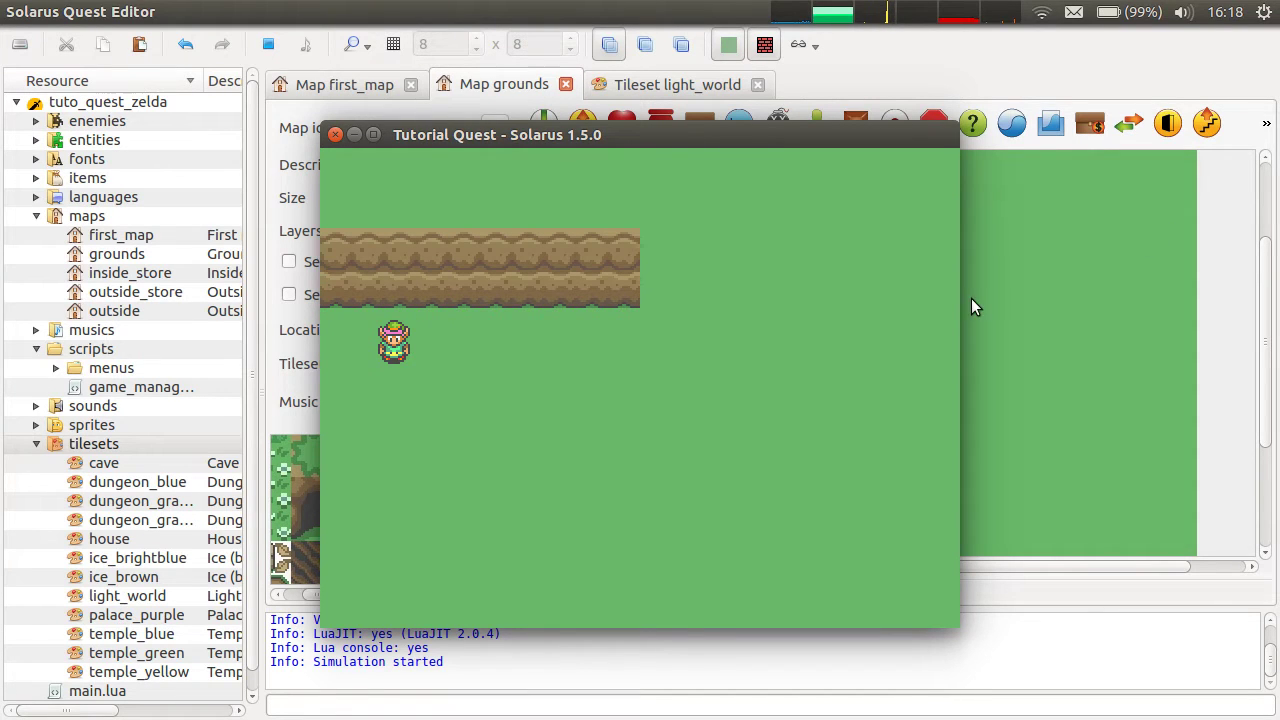
{"action": "left_click", "coordinate": [336, 135]}
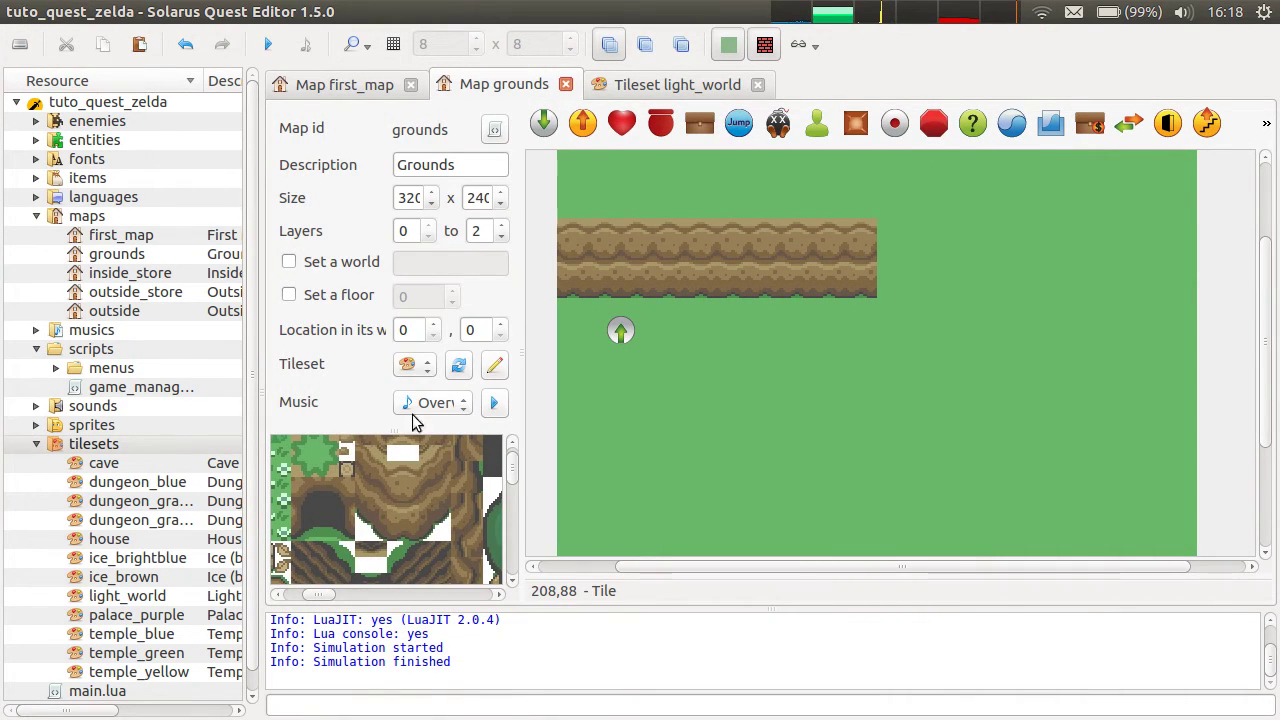
Step: Lay a one-tile-wide vertical strip of the sandy path pattern across the cliff rows, extending past both edges, and save the map
{"action": "scroll", "coordinate": [418, 446], "scroll_direction": "up", "scroll_amount": 1}
{"action": "scroll", "coordinate": [390, 470], "scroll_direction": "up", "scroll_amount": 3}
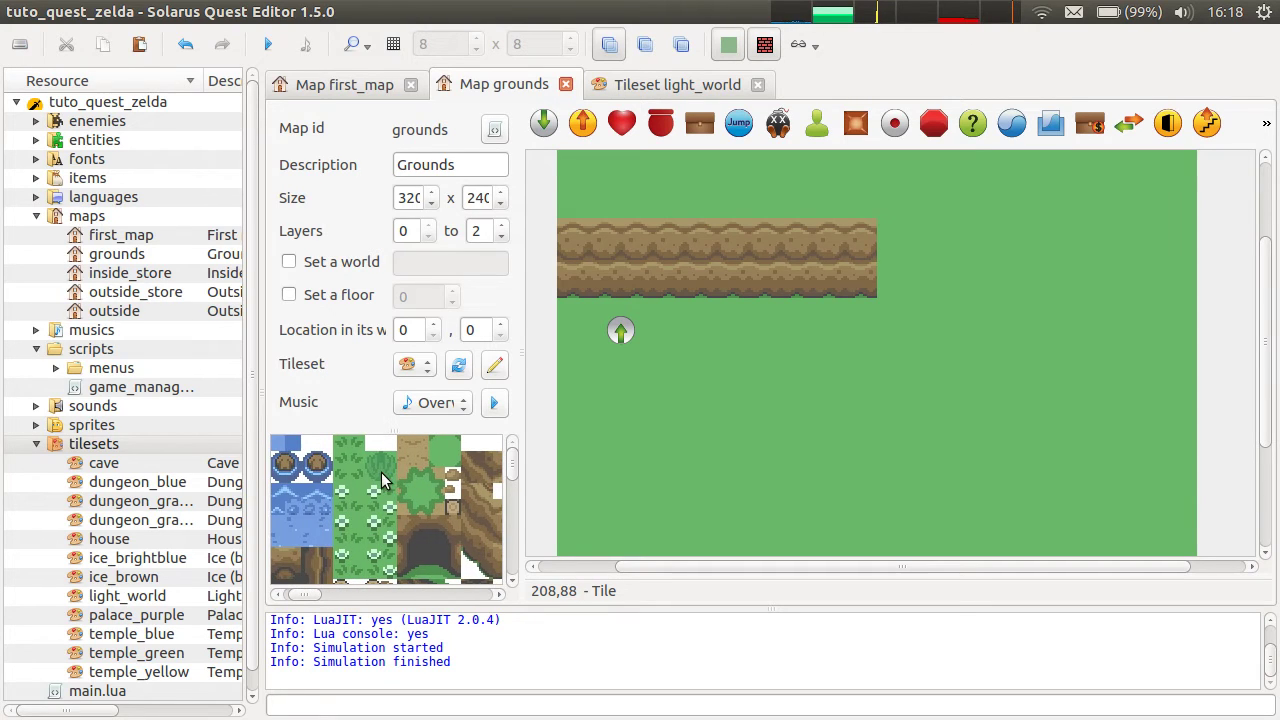
{"action": "left_click", "coordinate": [413, 450]}
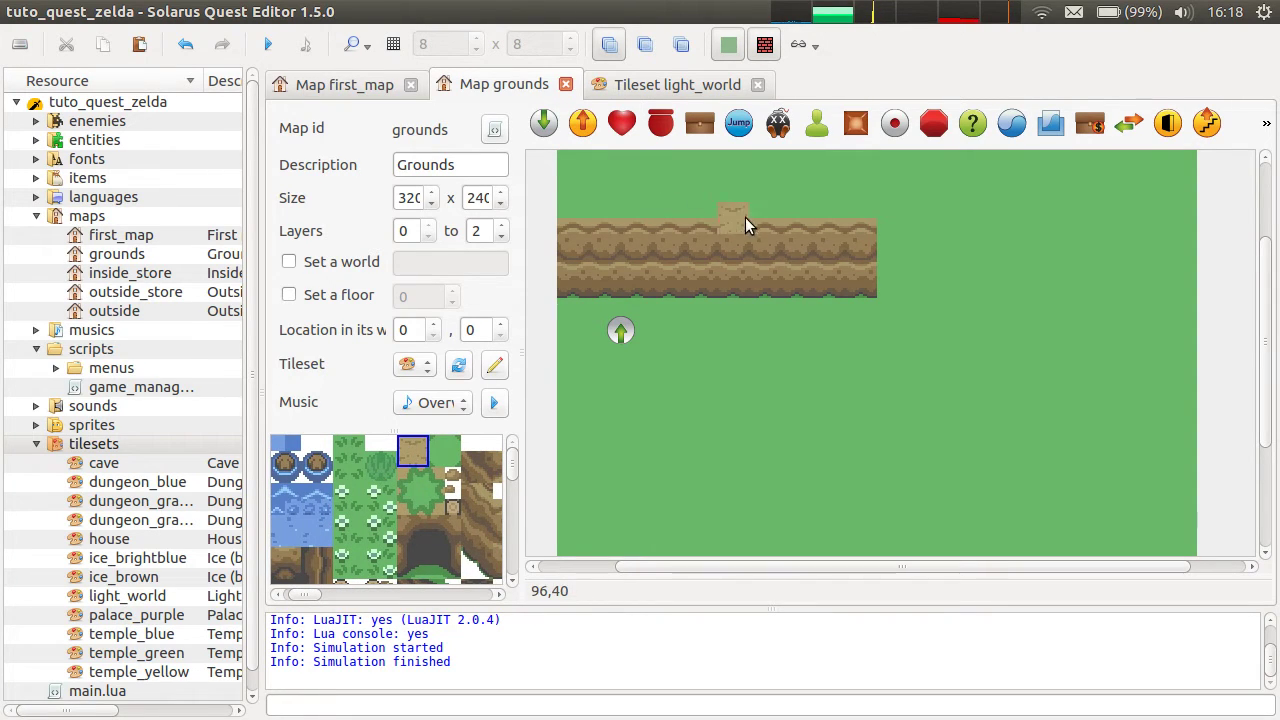
{"action": "left_click_drag", "start_coordinate": [708, 207], "coordinate": [704, 340]}
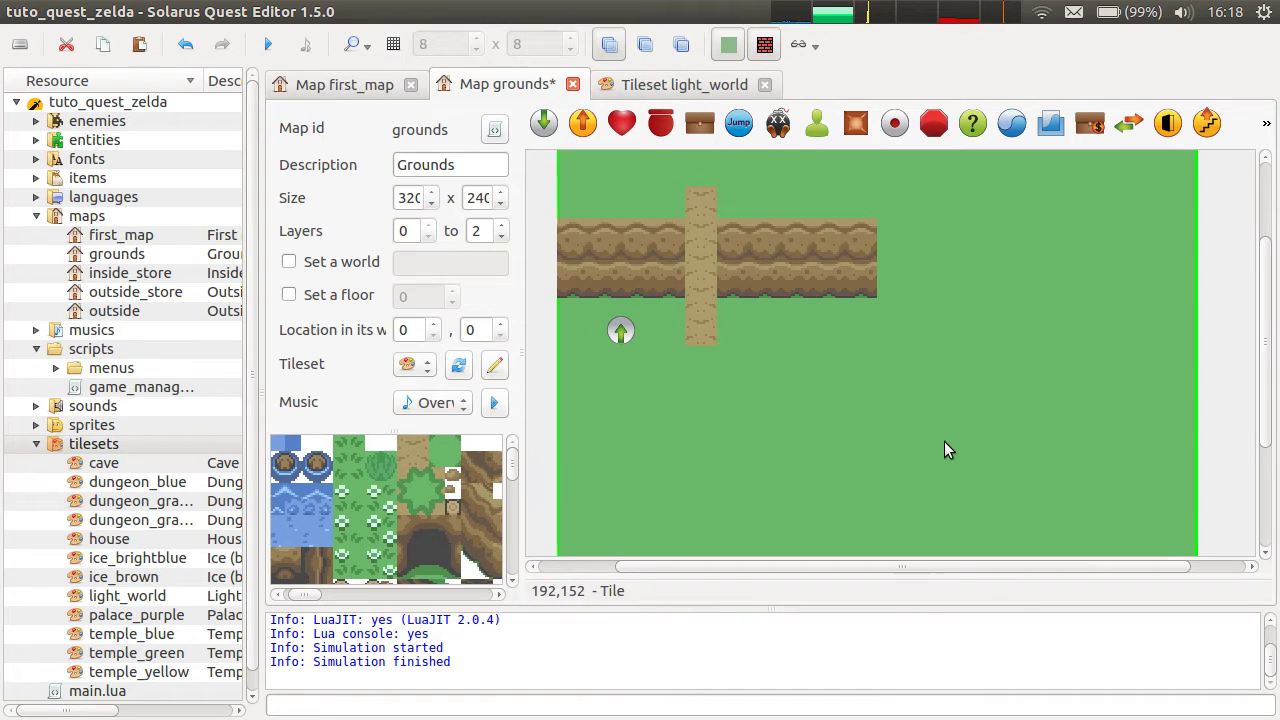
{"action": "left_click", "coordinate": [705, 273]}
{"action": "right_click", "coordinate": [700, 263]}
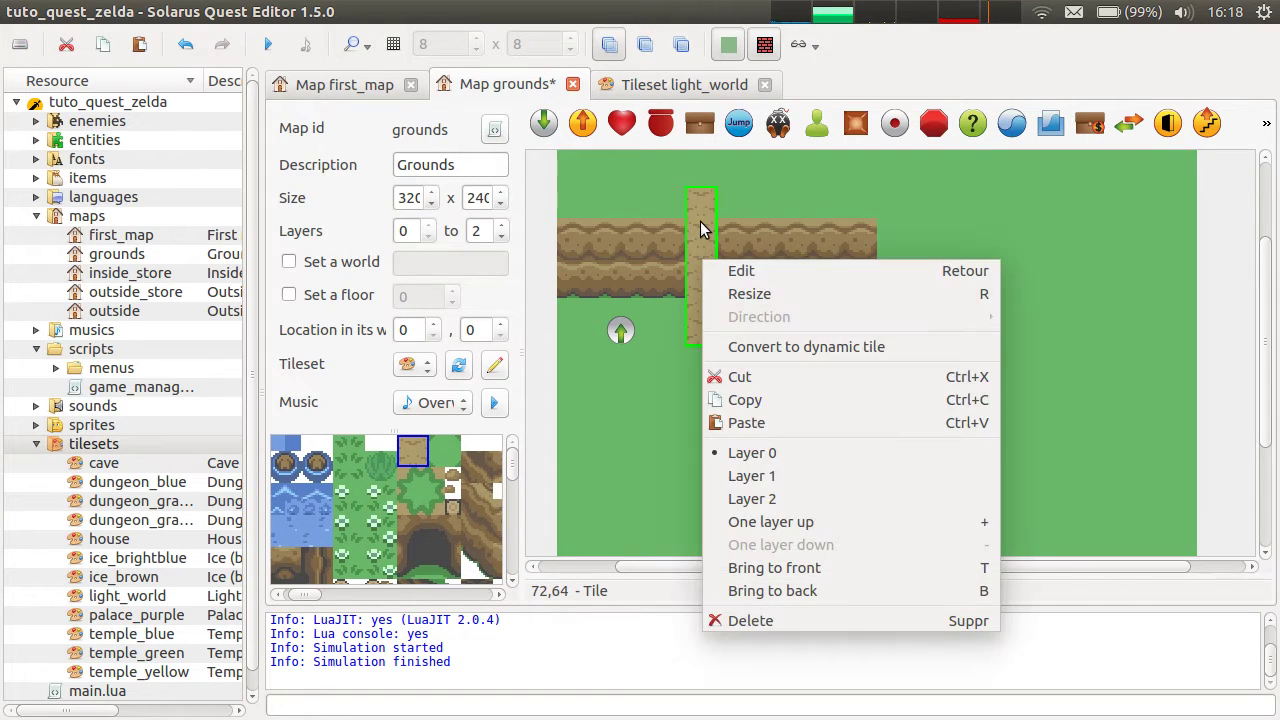
{"action": "left_click", "coordinate": [702, 232]}
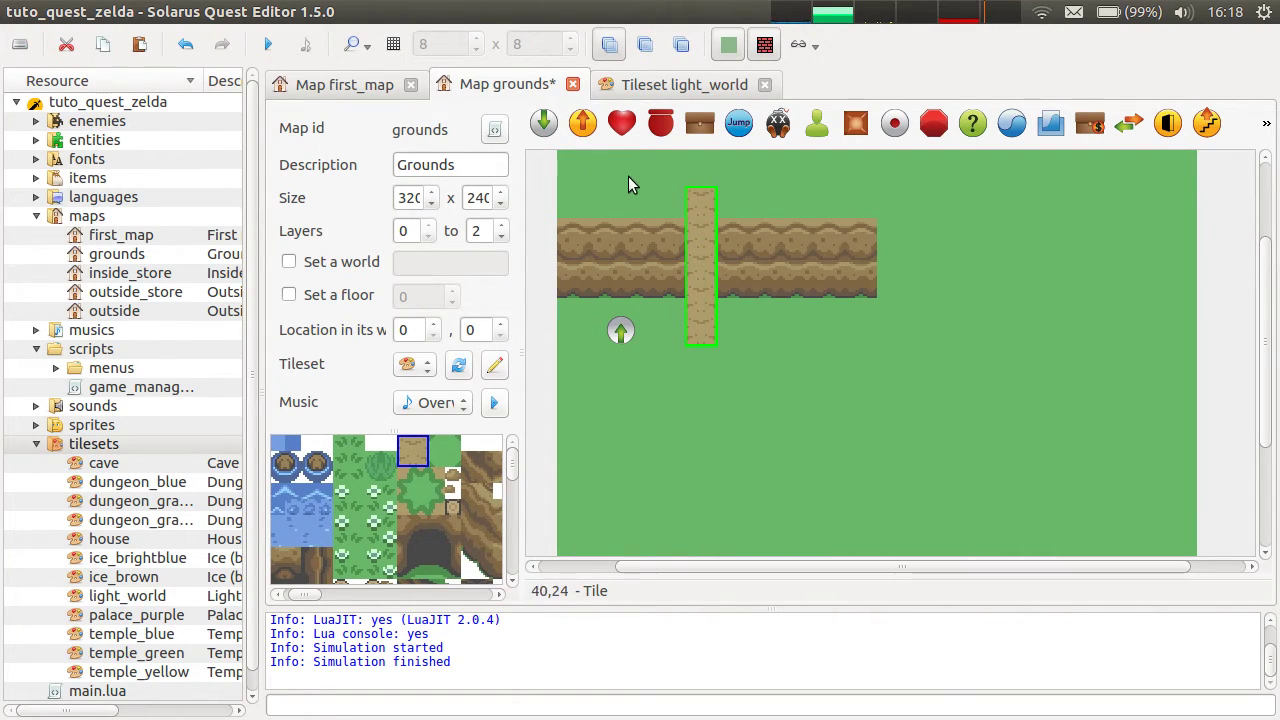
{"action": "key", "text": "ctrl+s"}
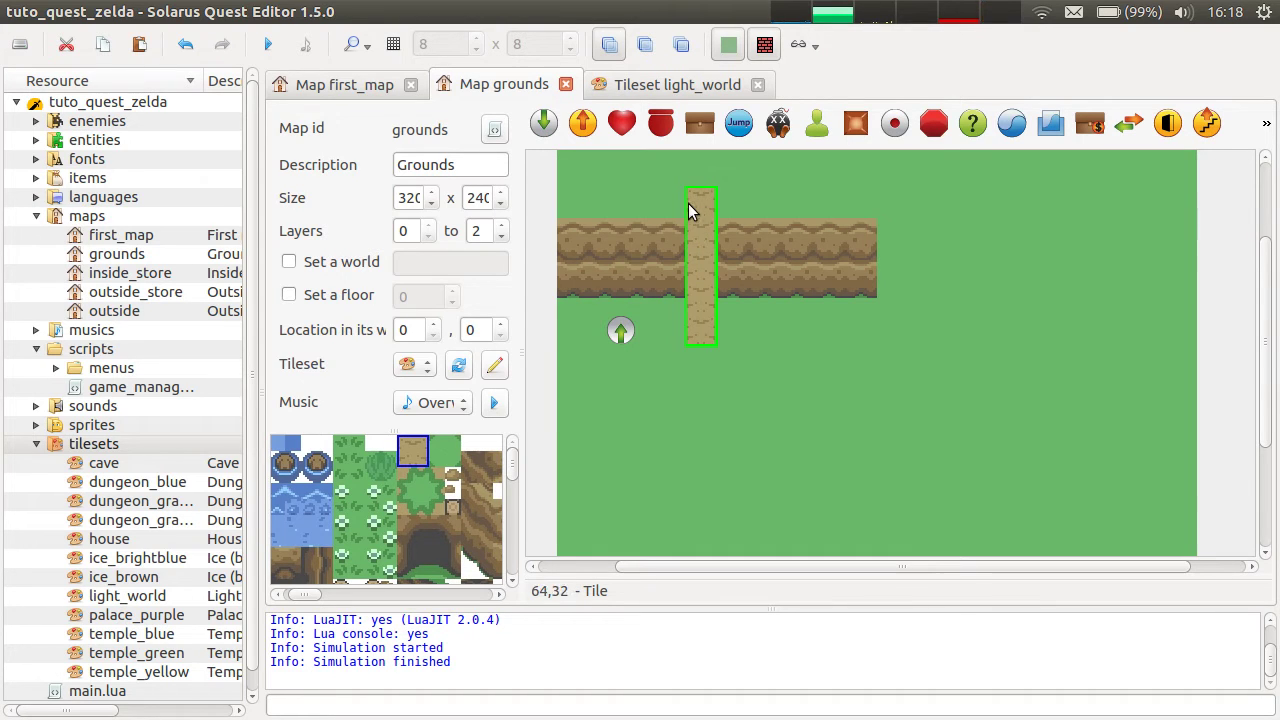
Step: Inspect the cliff rows underneath and the path strip that overlaps them on the same layer
{"action": "left_click", "coordinate": [738, 257]}
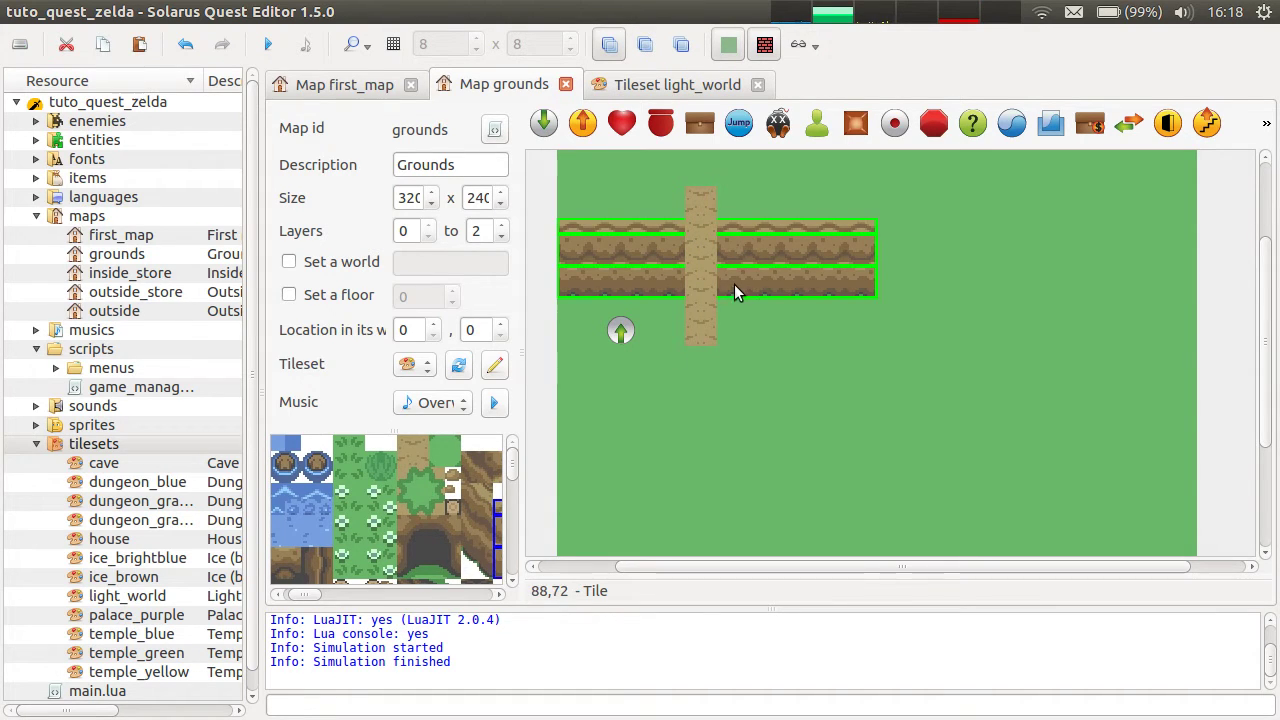
{"action": "left_click", "coordinate": [693, 323]}
{"action": "right_click", "coordinate": [697, 244]}
{"action": "left_click", "coordinate": [702, 228]}
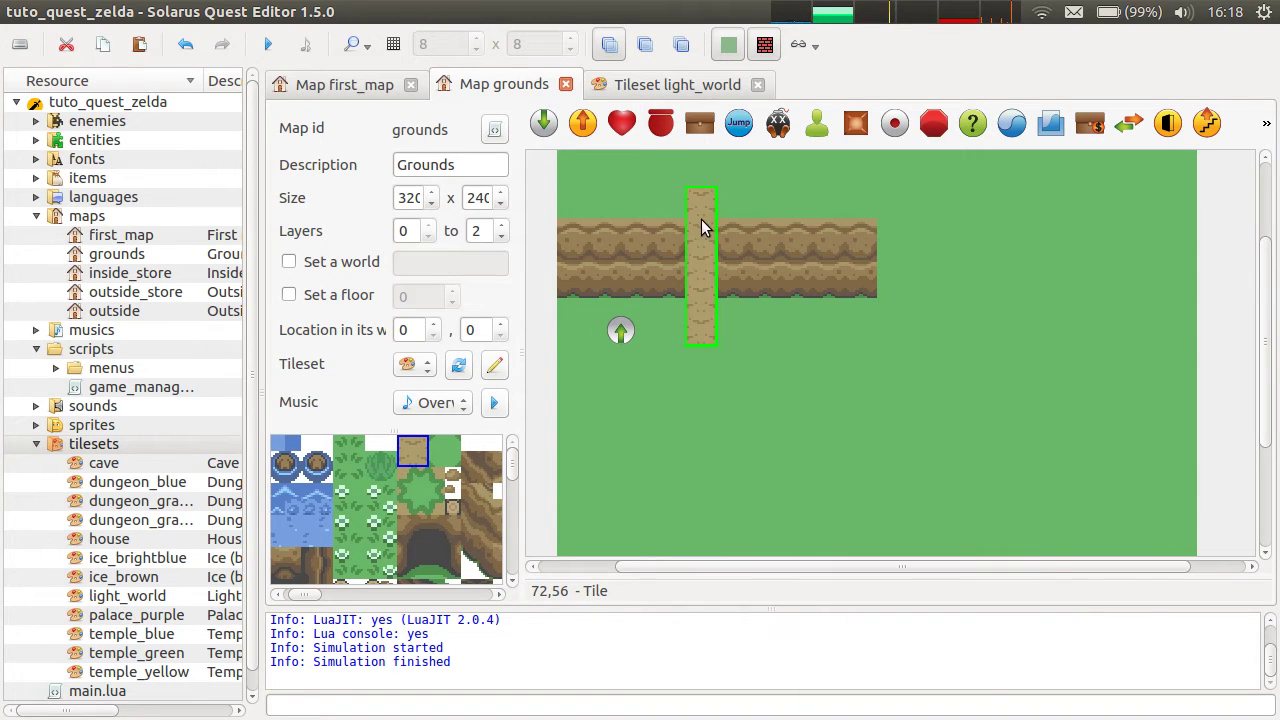
Step: Run the quest to walk the hero along the path strip through the cliff in both directions, and close the game window
{"action": "left_click", "coordinate": [268, 44]}
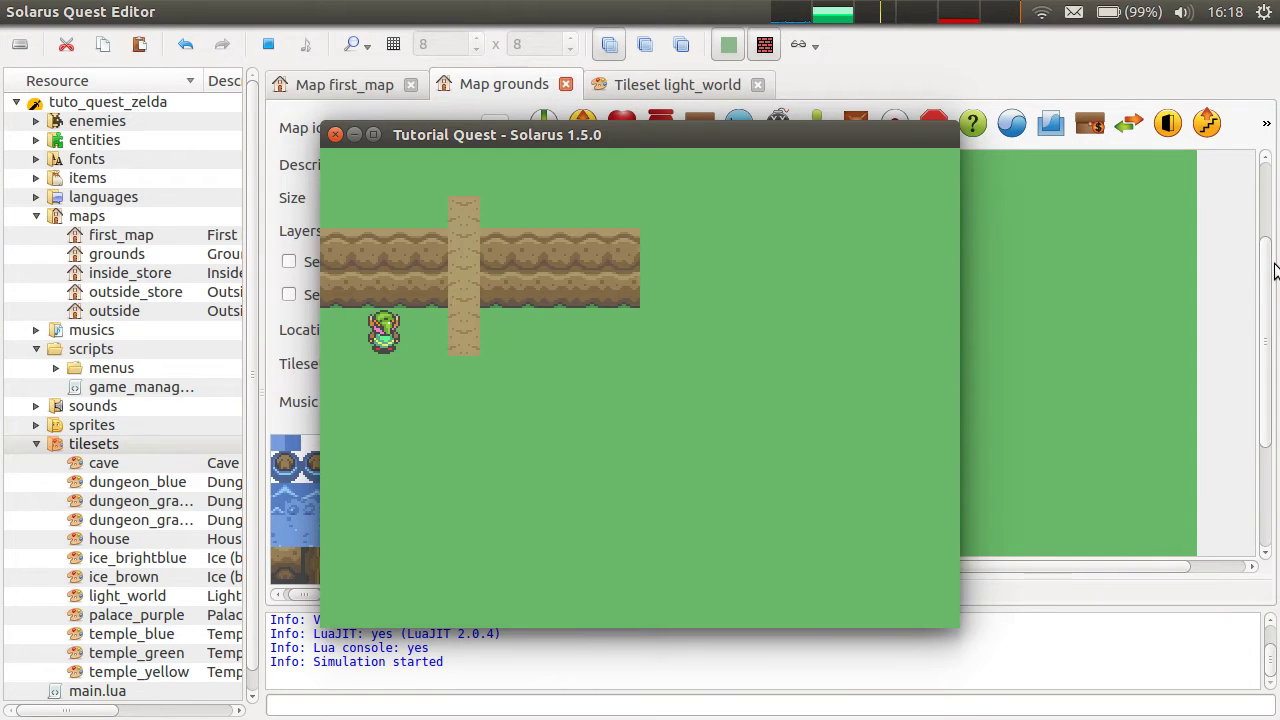
{"action": "key", "text": "Right"}
{"action": "key", "text": "Up"}
{"action": "key", "text": "Up"}
{"action": "key", "text": "Left"}
{"action": "key", "text": "Right"}
{"action": "key", "text": "Up"}
{"action": "key", "text": "Down"}
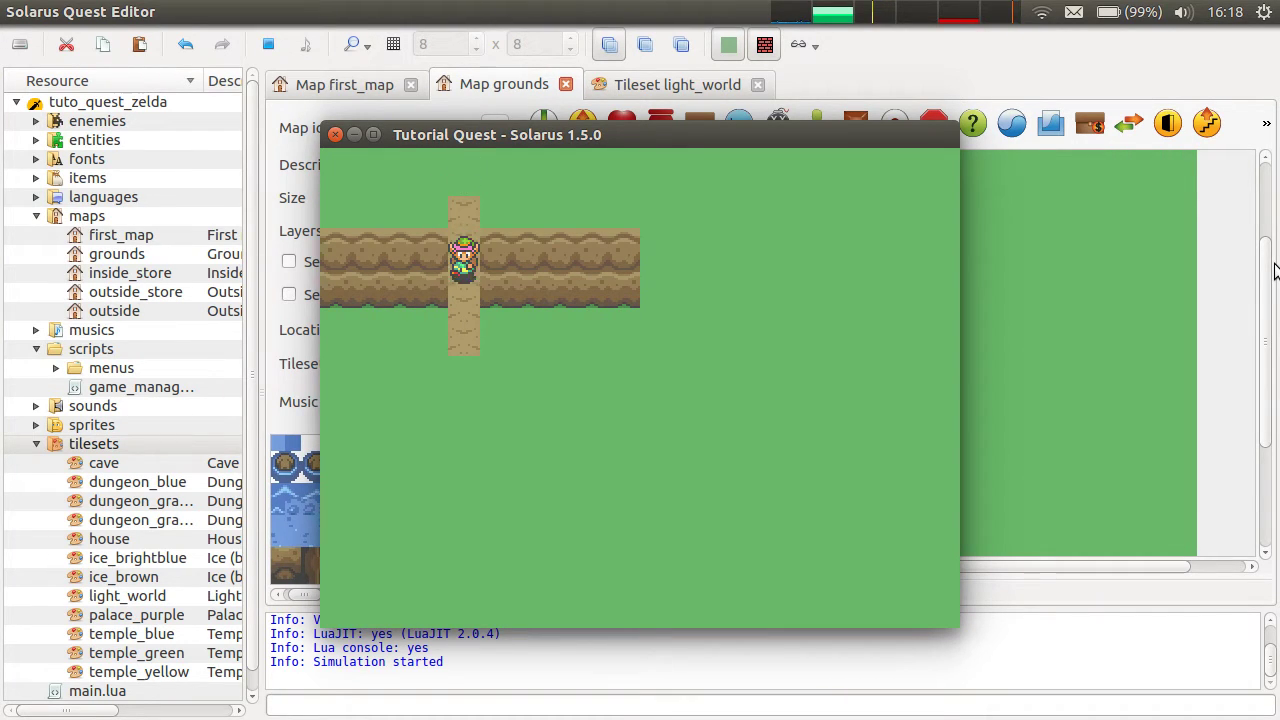
{"action": "key", "text": "Up"}
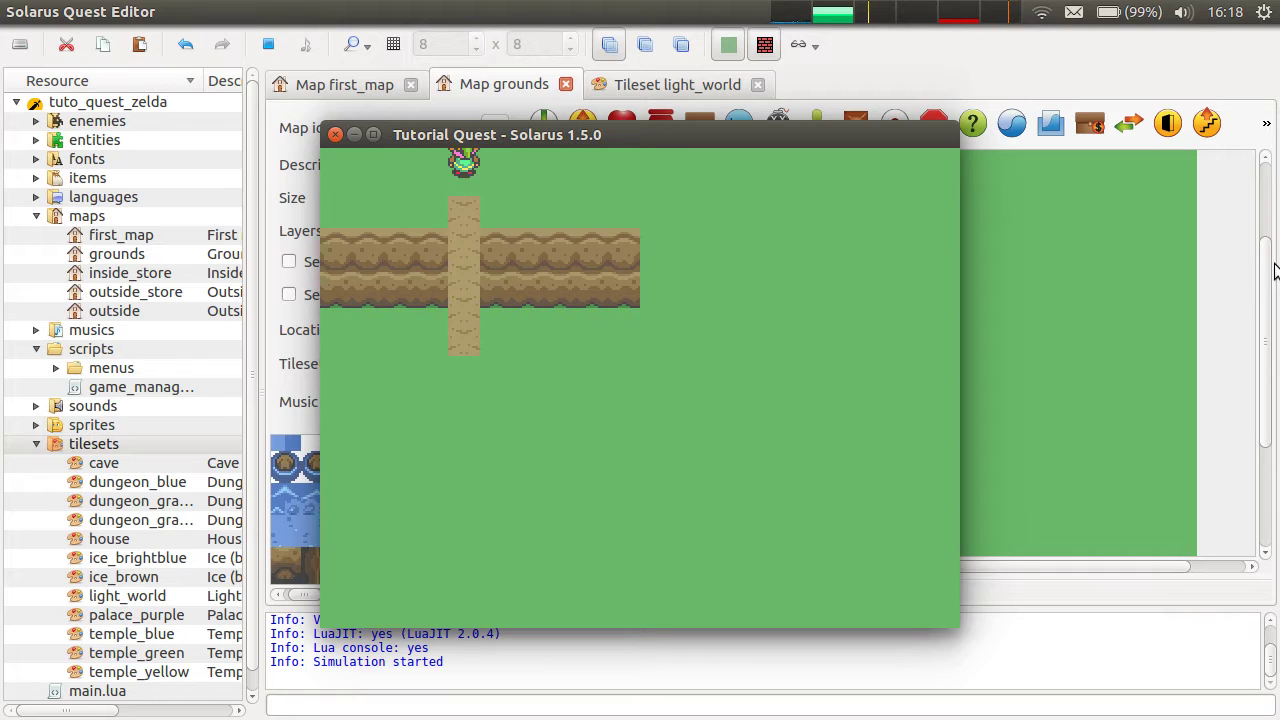
{"action": "key", "text": "Right"}
{"action": "key", "text": "Down"}
{"action": "key", "text": "Left"}
{"action": "key", "text": "Right"}
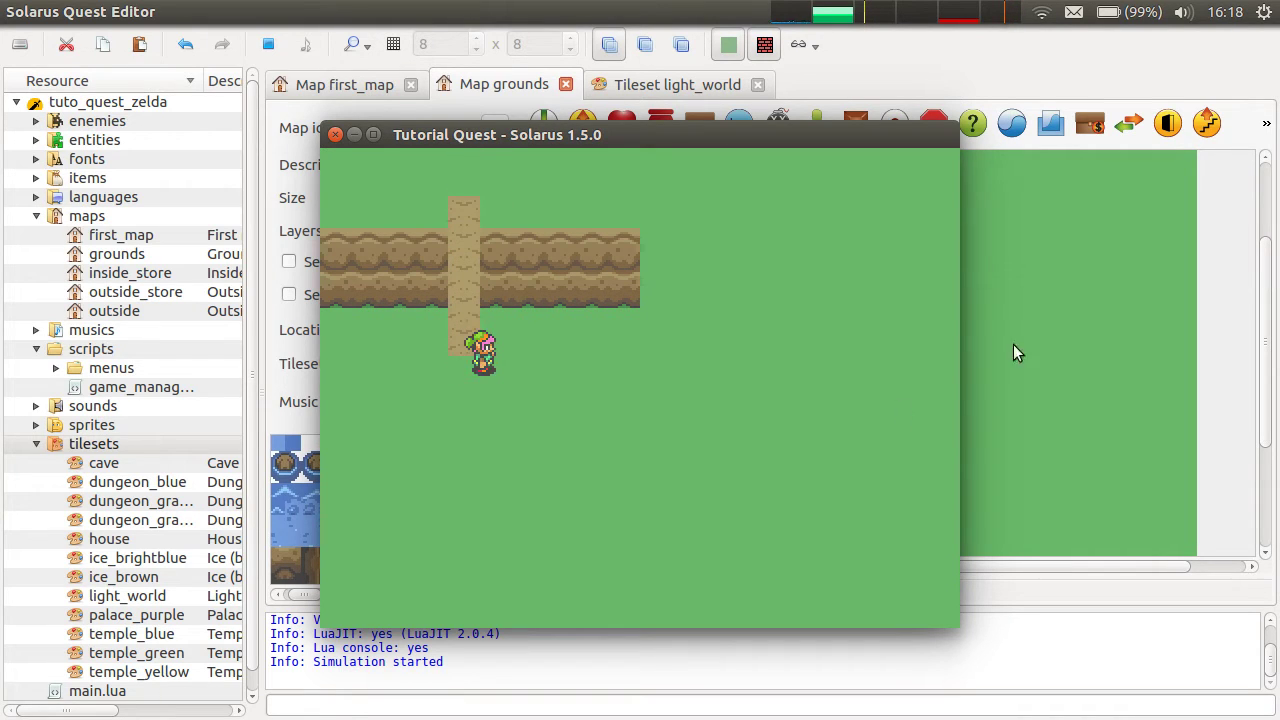
{"action": "left_click", "coordinate": [337, 136]}
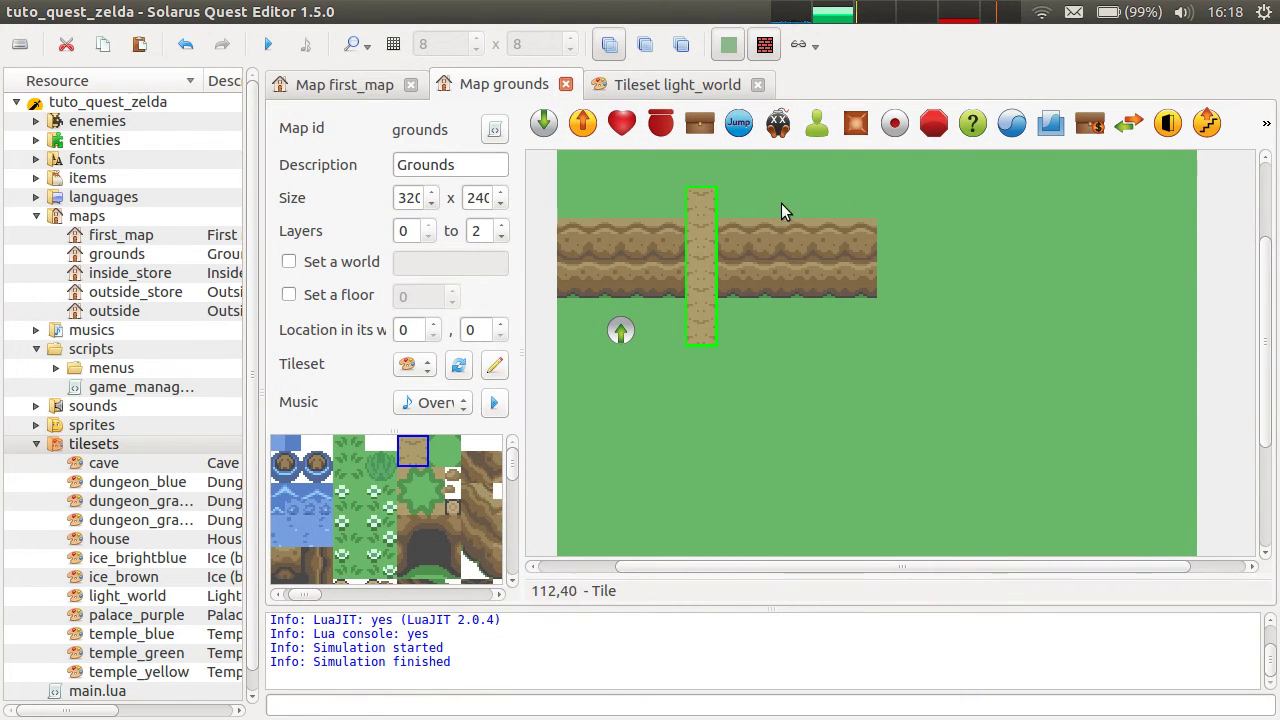
Step: Enlarge the tileset view, select all patterns of the large green tree, and place the tree just below the cliff's right part
{"action": "scroll", "coordinate": [412, 510], "scroll_direction": "down", "scroll_amount": 2}
{"action": "scroll", "coordinate": [412, 510], "scroll_direction": "right", "scroll_amount": 2}
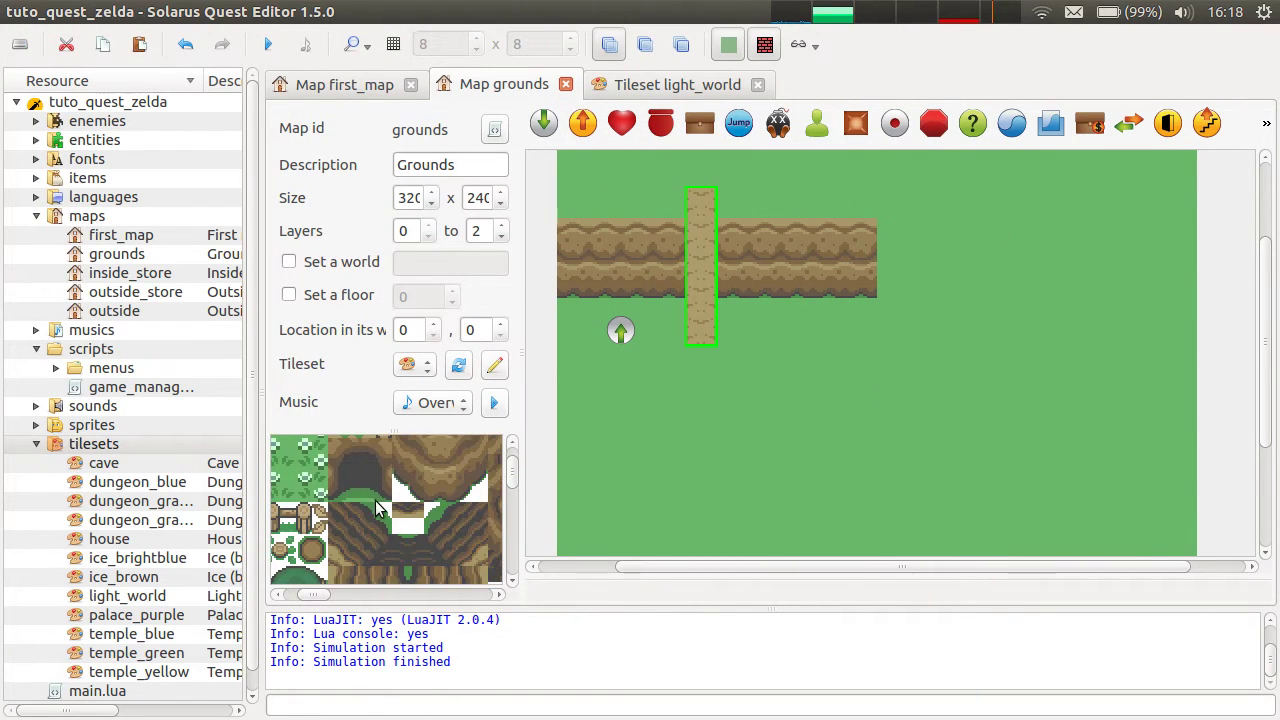
{"action": "left_click_drag", "start_coordinate": [521, 522], "coordinate": [670, 522]}
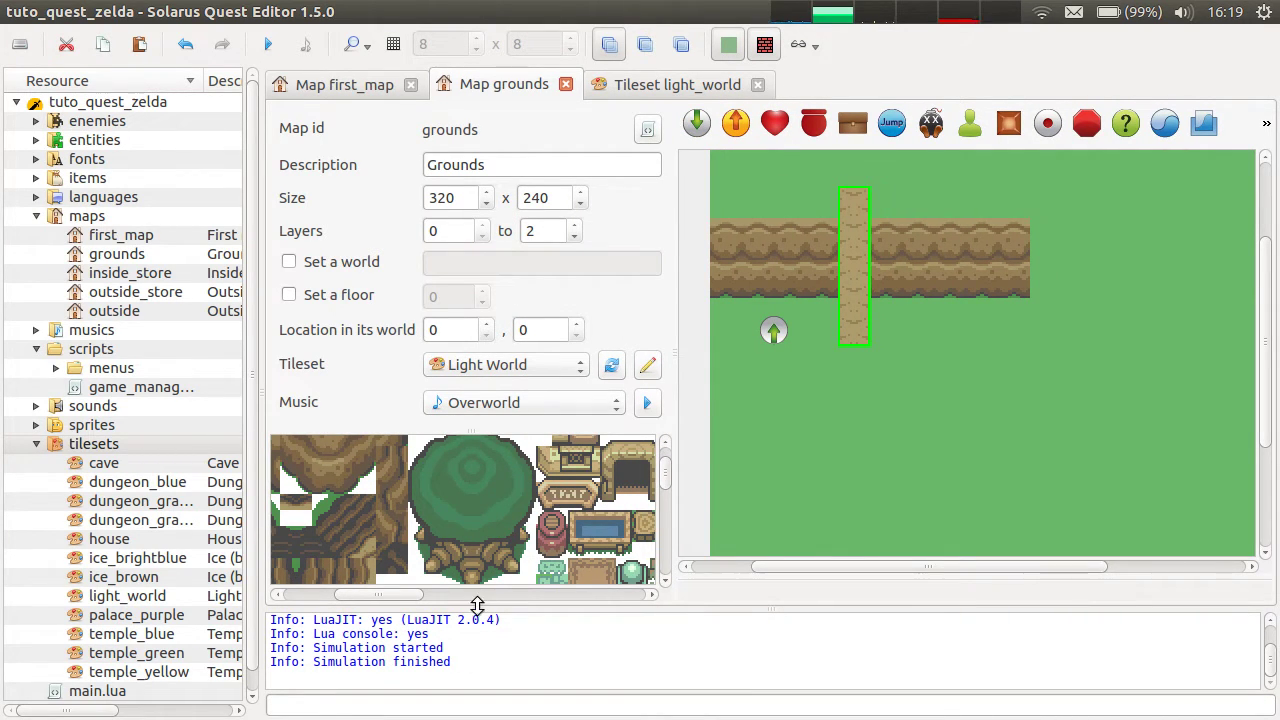
{"action": "left_click_drag", "start_coordinate": [477, 605], "coordinate": [477, 700]}
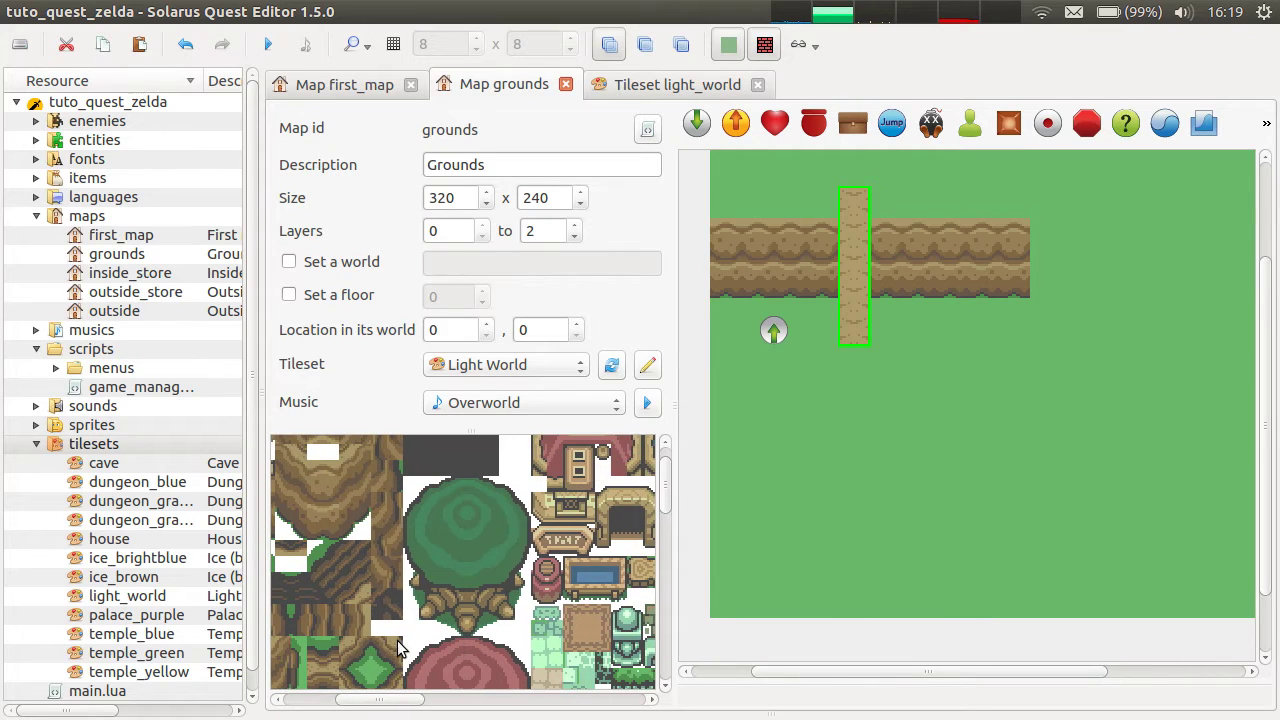
{"action": "left_click_drag", "start_coordinate": [405, 630], "coordinate": [515, 472]}
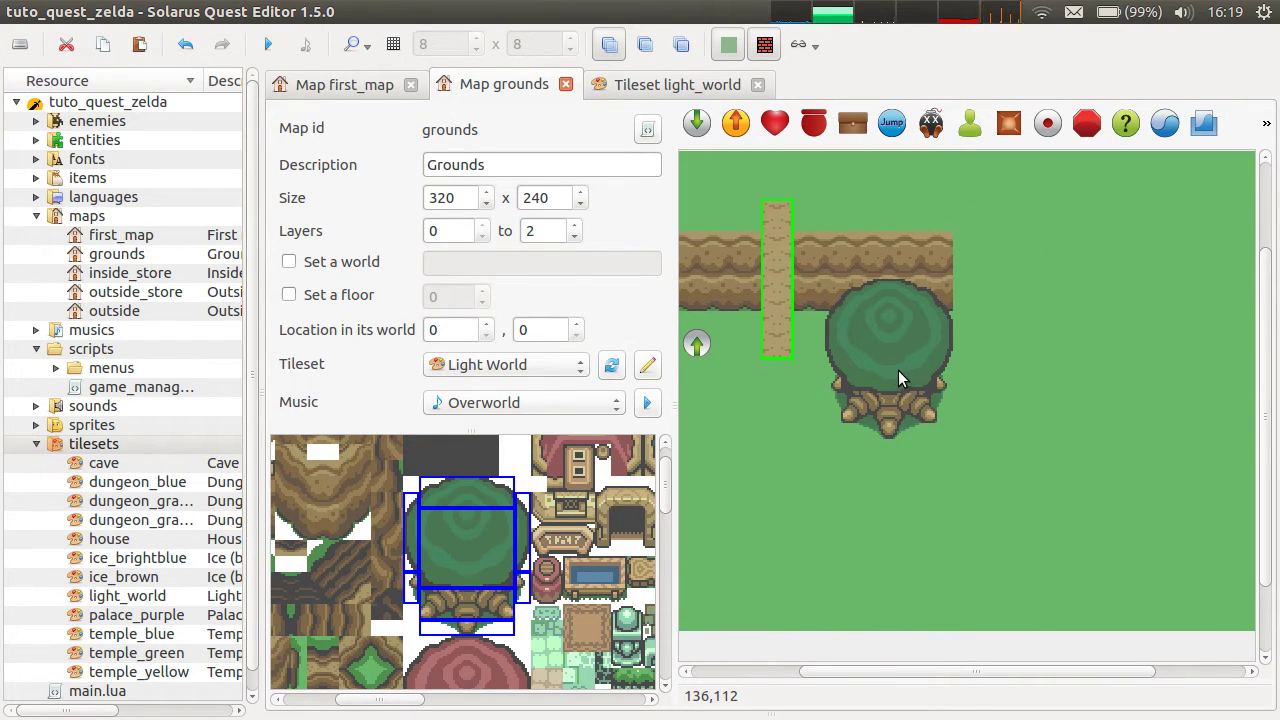
{"action": "left_click", "coordinate": [900, 388]}
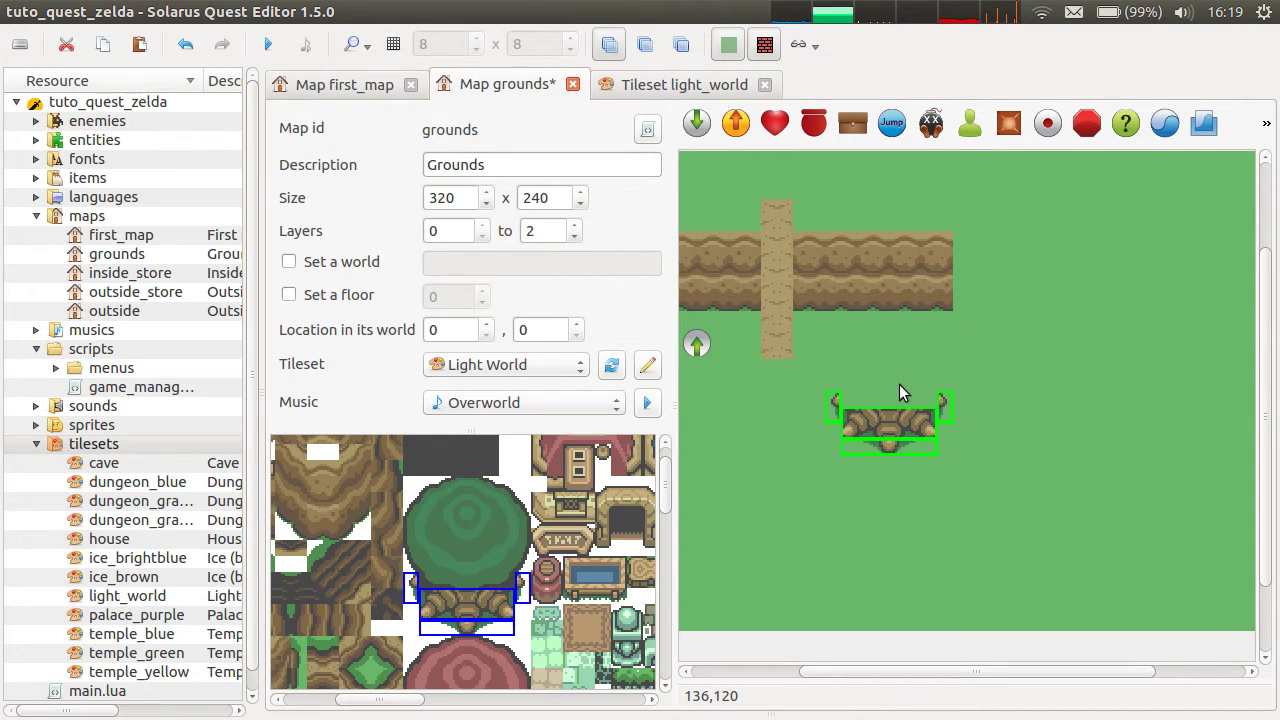
Step: With layer 1 hidden, place the large dark grey tile directly above the tree's trunk, save the map, and show layer 1 again
{"action": "left_click", "coordinate": [645, 45]}
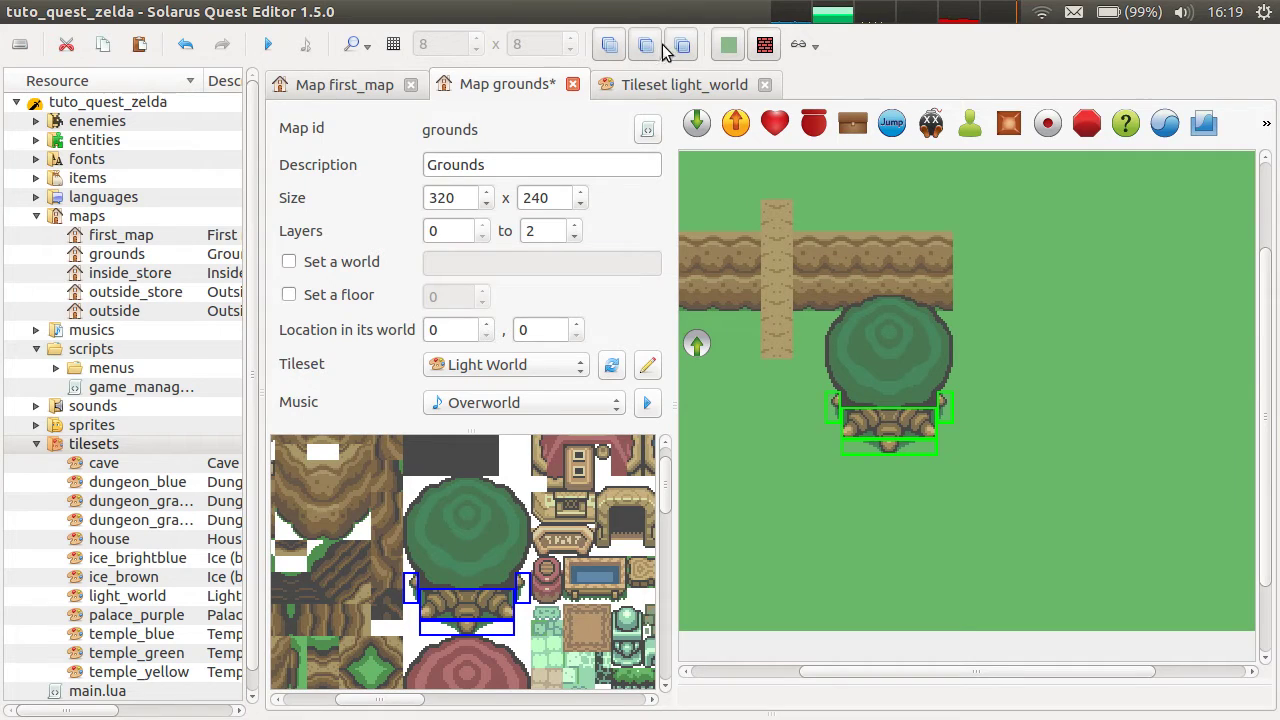
{"action": "left_click", "coordinate": [967, 171]}
{"action": "left_click", "coordinate": [645, 45]}
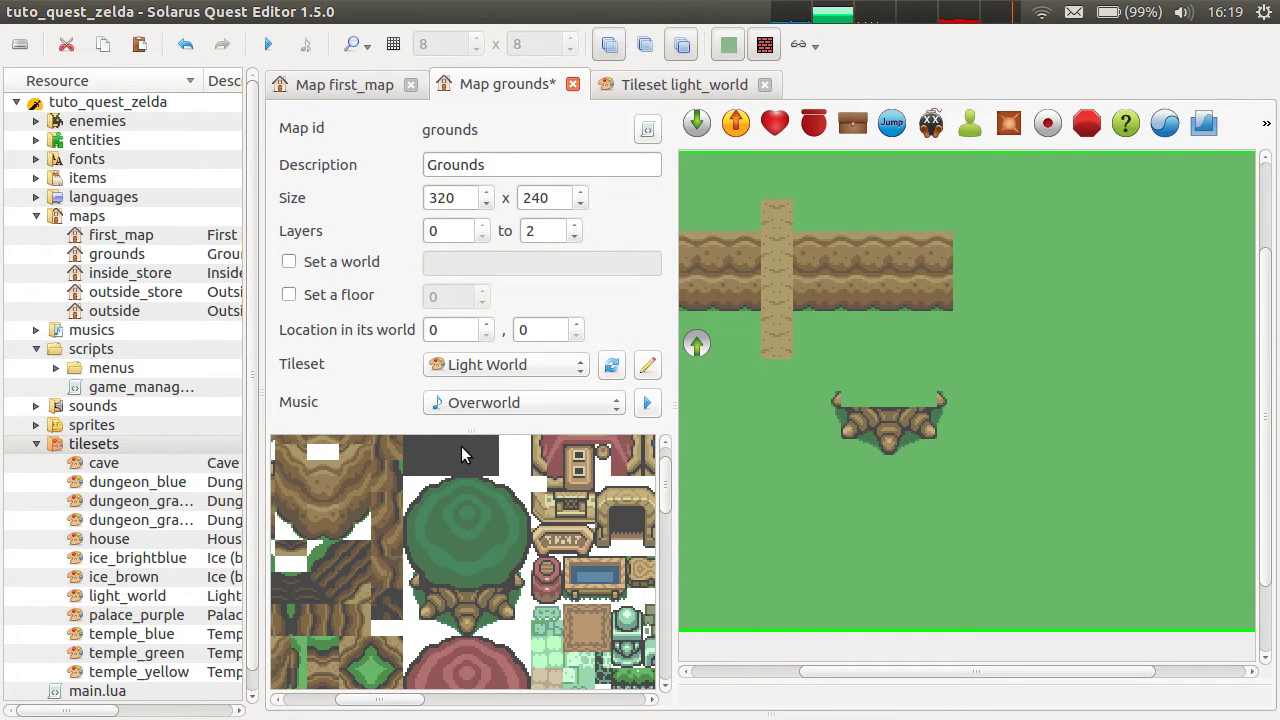
{"action": "left_click", "coordinate": [461, 446]}
{"action": "left_click", "coordinate": [902, 364]}
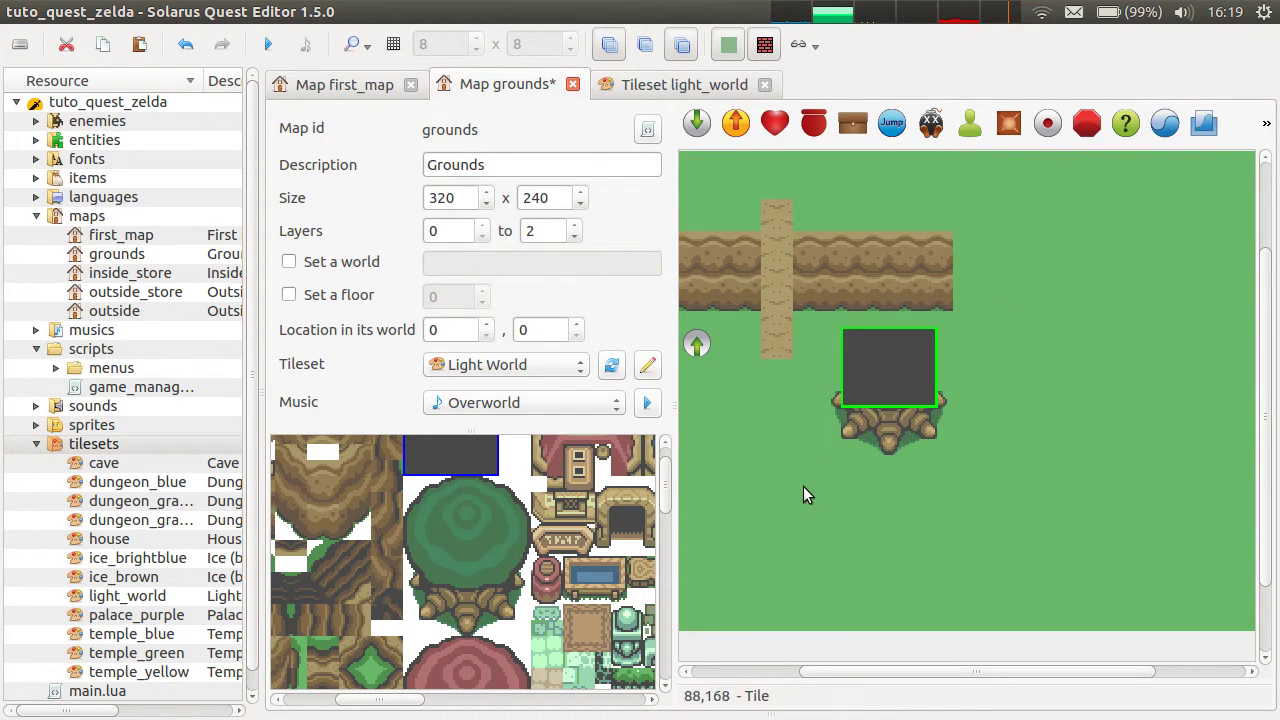
{"action": "key", "text": "ctrl+s"}
{"action": "left_click", "coordinate": [645, 45]}
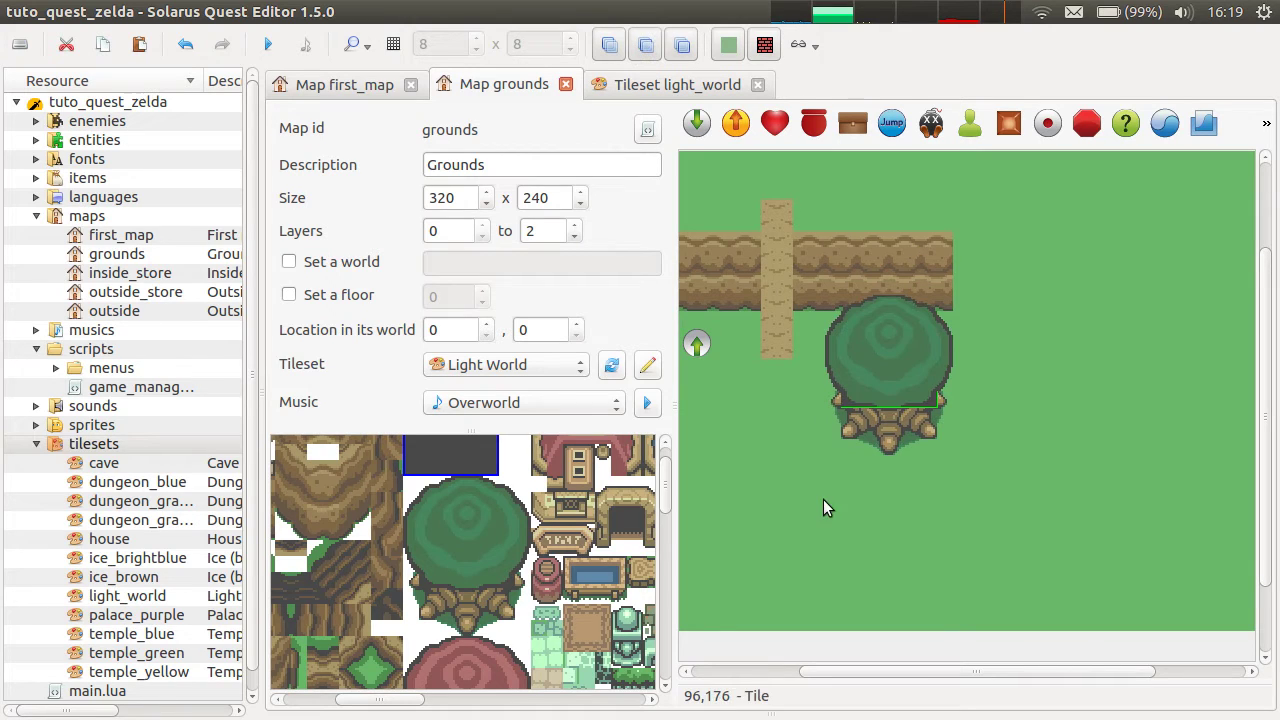
Step: Try moving the whole tree and its hidden dark tile slightly down, save the map, and undo the move
{"action": "left_click_drag", "start_coordinate": [762, 510], "coordinate": [998, 279]}
{"action": "left_click_drag", "start_coordinate": [927, 353], "coordinate": [927, 369]}
{"action": "left_click", "coordinate": [1073, 490]}
{"action": "key", "text": "ctrl+s"}
{"action": "key", "text": "ctrl+z"}
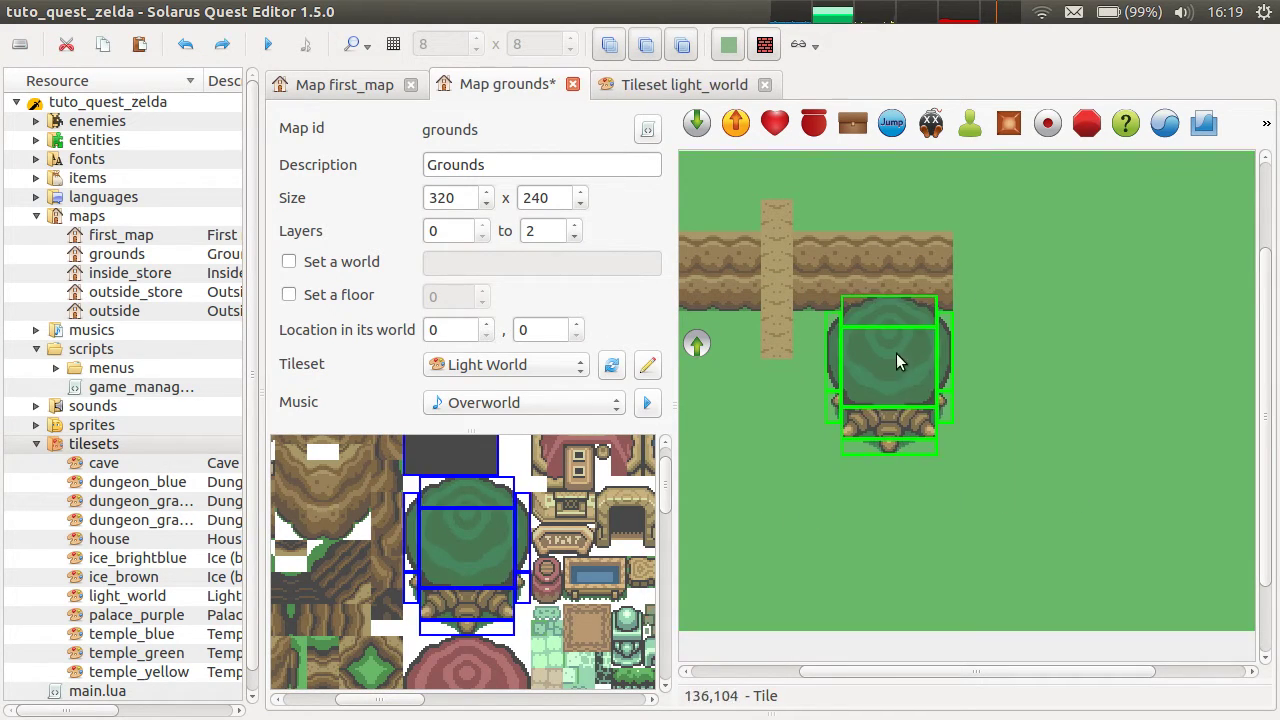
Step: Save the grounds map, then hide and show layer 1 again to examine the dark tile beneath the tree's crown
{"action": "left_click", "coordinate": [1105, 571]}
{"action": "key", "text": "ctrl+s"}
{"action": "left_click", "coordinate": [959, 363]}
{"action": "left_click", "coordinate": [976, 340], "text": "ctrl"}
{"action": "left_click", "coordinate": [1038, 345]}
{"action": "left_click", "coordinate": [645, 46]}
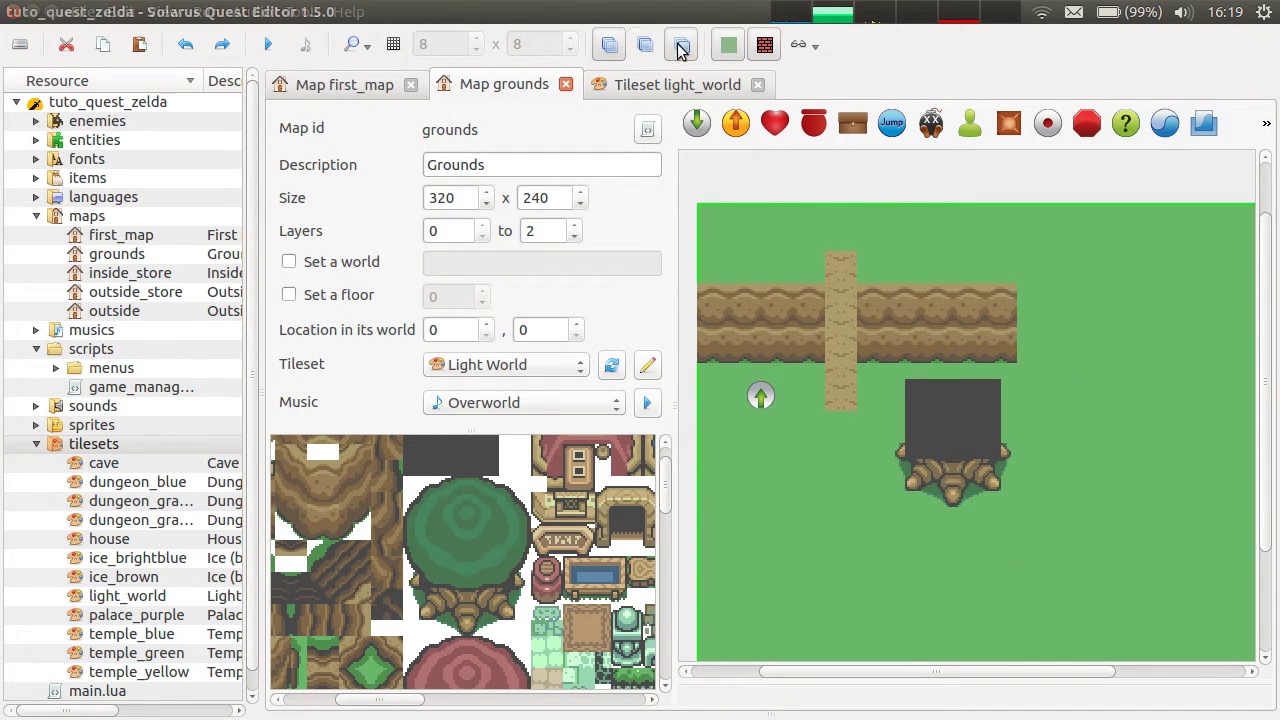
{"action": "left_click", "coordinate": [645, 45]}
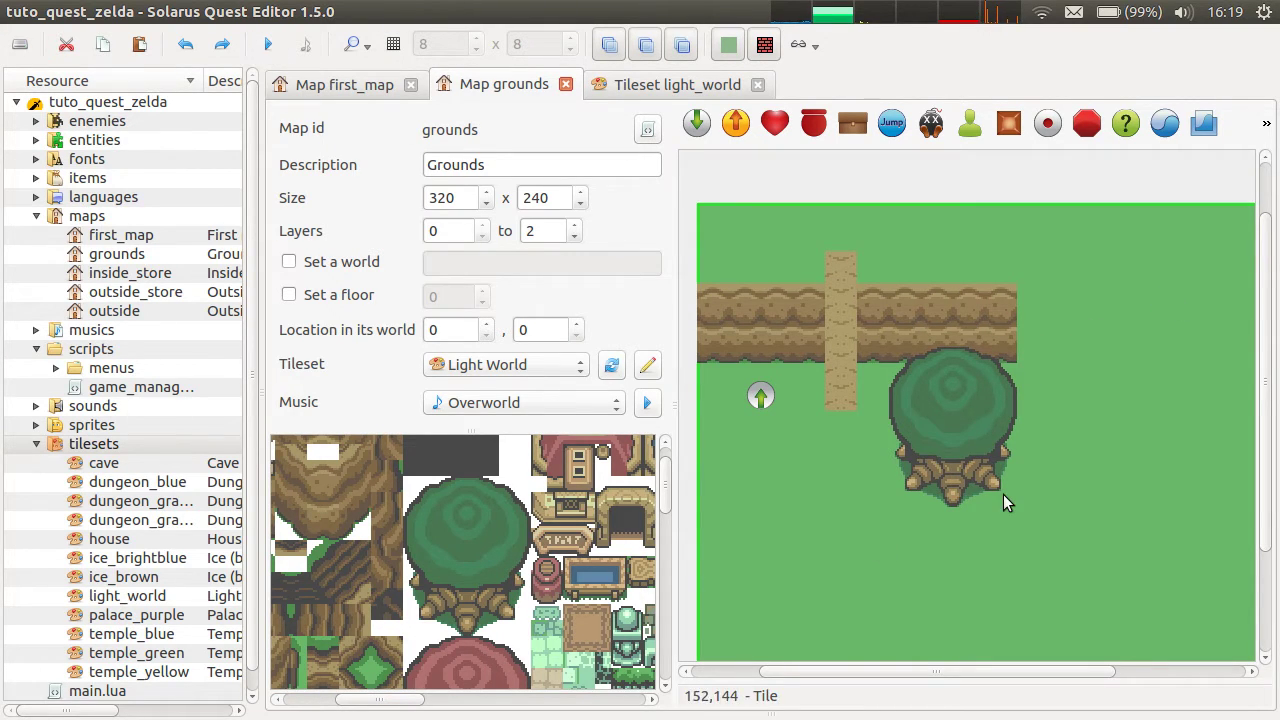
Step: Run the quest to walk the hero against both sides of the tree near the cliff, and close the game window
{"action": "left_click", "coordinate": [268, 46]}
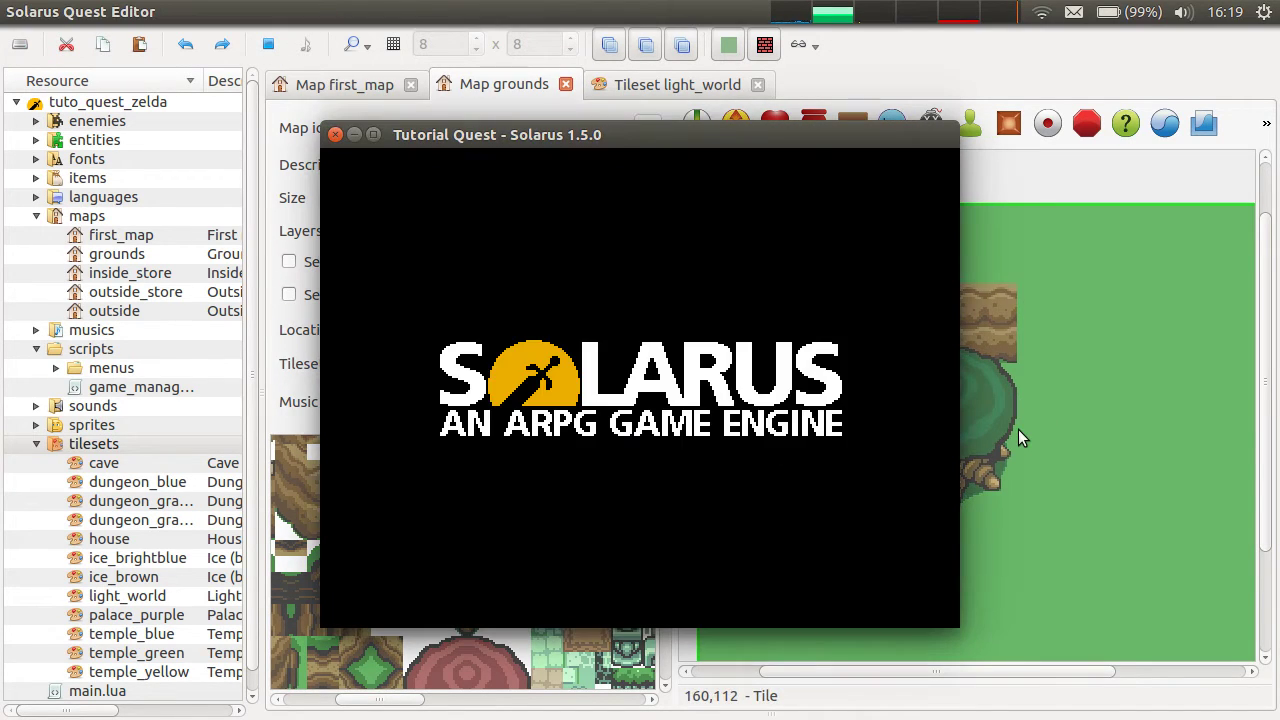
{"action": "key", "text": "Right"}
{"action": "key", "text": "Up"}
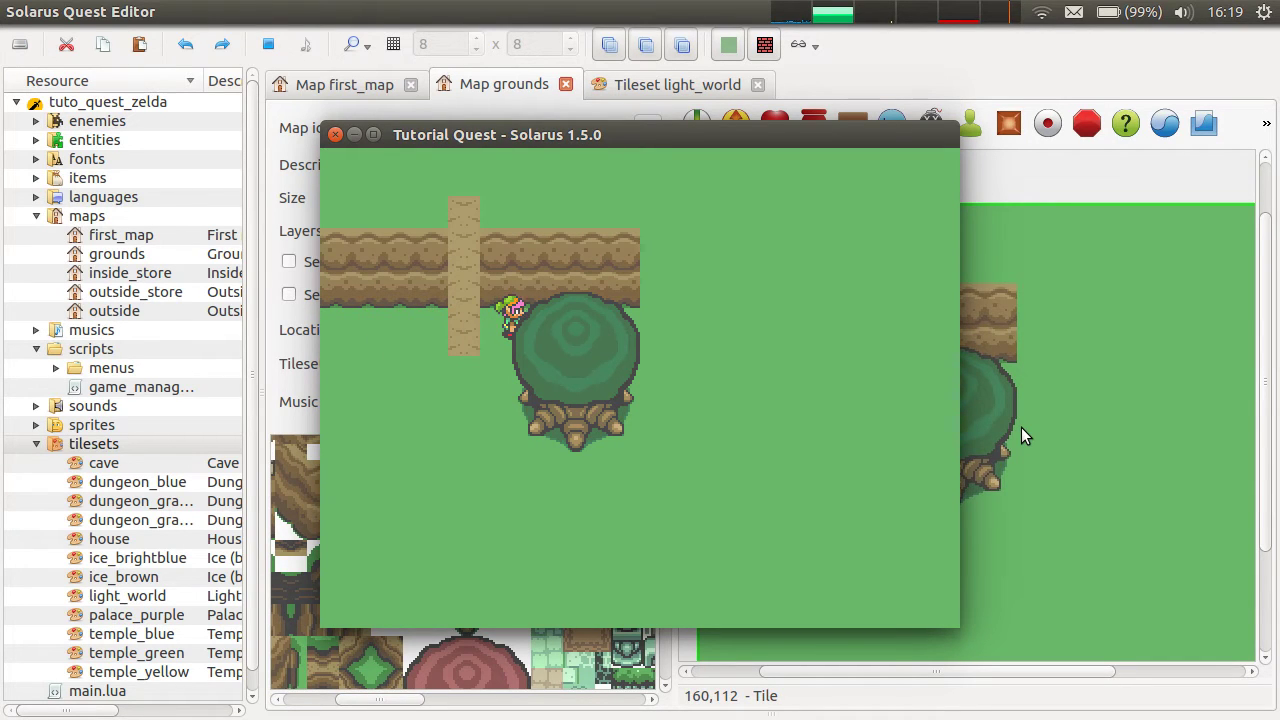
{"action": "key", "text": "Down"}
{"action": "key", "text": "Up"}
{"action": "key", "text": "Down"}
{"action": "key", "text": "Right"}
{"action": "key", "text": "Up"}
{"action": "key", "text": "Up"}
{"action": "key", "text": "Down"}
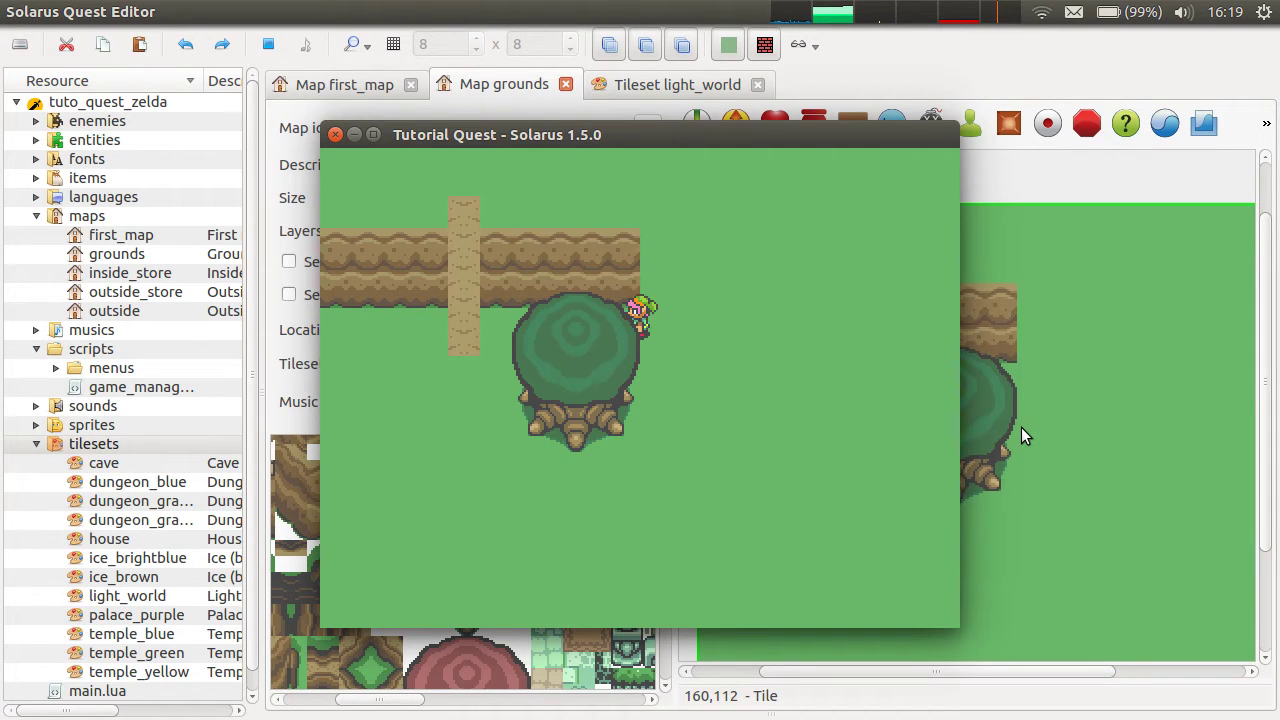
{"action": "left_click", "coordinate": [335, 134]}
Step: Move the tree's crown aside, delete the large dark grey tile beneath it, restore the crown to its place, and save the map
{"action": "left_click_drag", "start_coordinate": [954, 398], "coordinate": [1114, 430]}
{"action": "left_click_drag", "start_coordinate": [950, 368], "coordinate": [960, 417]}
{"action": "left_click", "coordinate": [913, 411]}
{"action": "key", "text": "Delete"}
{"action": "left_click", "coordinate": [1100, 394]}
{"action": "left_click", "coordinate": [1127, 428], "text": "ctrl"}
{"action": "key", "text": "ctrl+s"}
Step: Run the quest to walk the hero underneath the tree's crown in both directions, and close the game window
{"action": "left_click", "coordinate": [268, 44]}
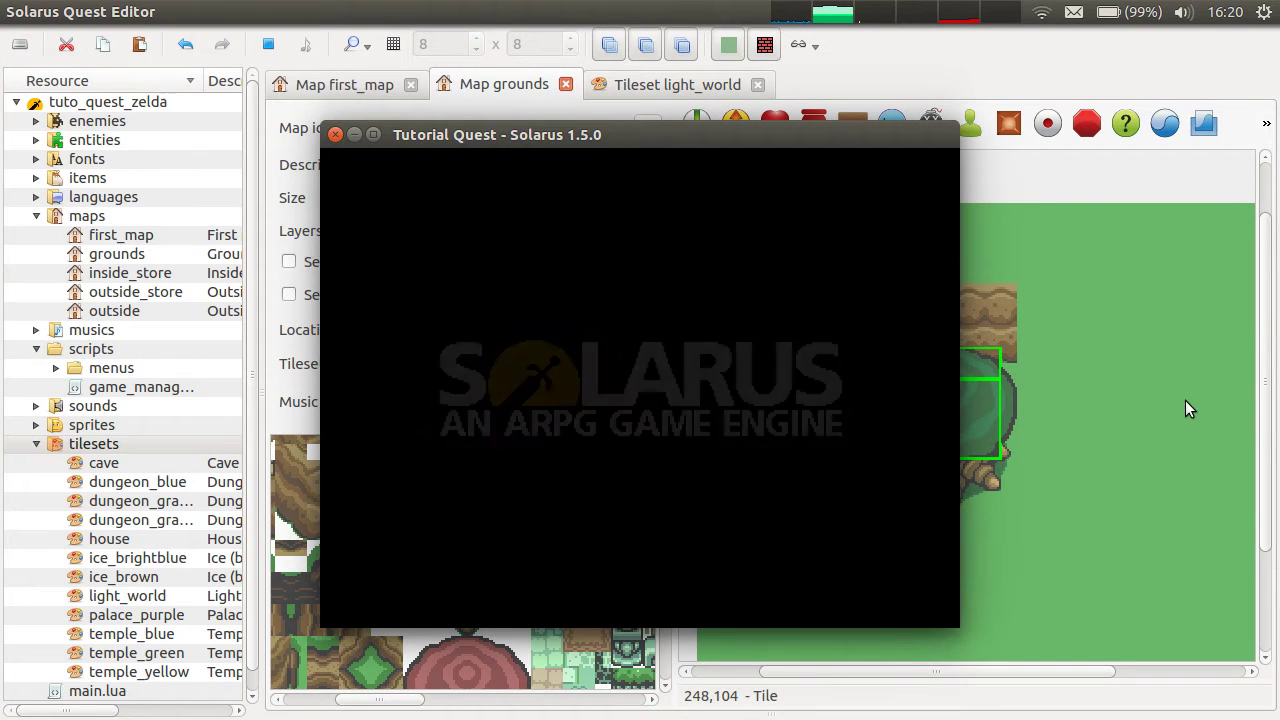
{"action": "key", "text": "Right"}
{"action": "key", "text": "Up"}
{"action": "key", "text": "Right"}
{"action": "key", "text": "Right"}
{"action": "key", "text": "Left"}
{"action": "key", "text": "Left"}
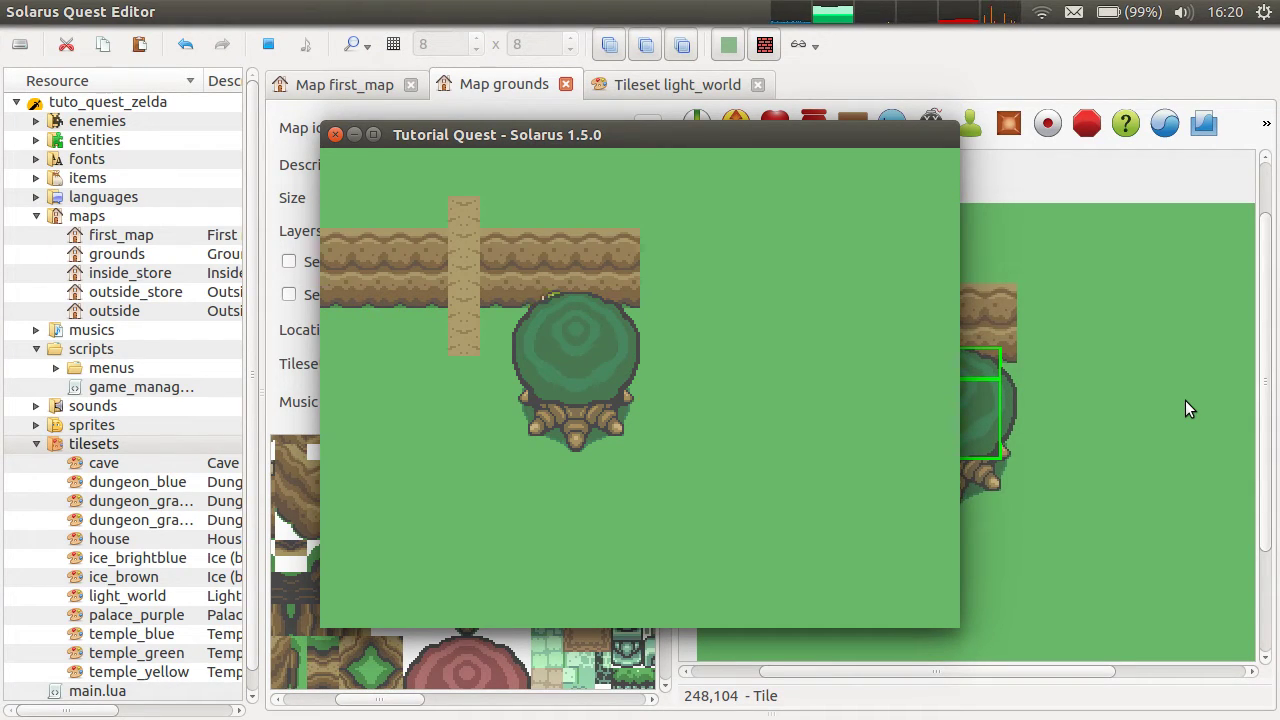
{"action": "left_click", "coordinate": [336, 134]}
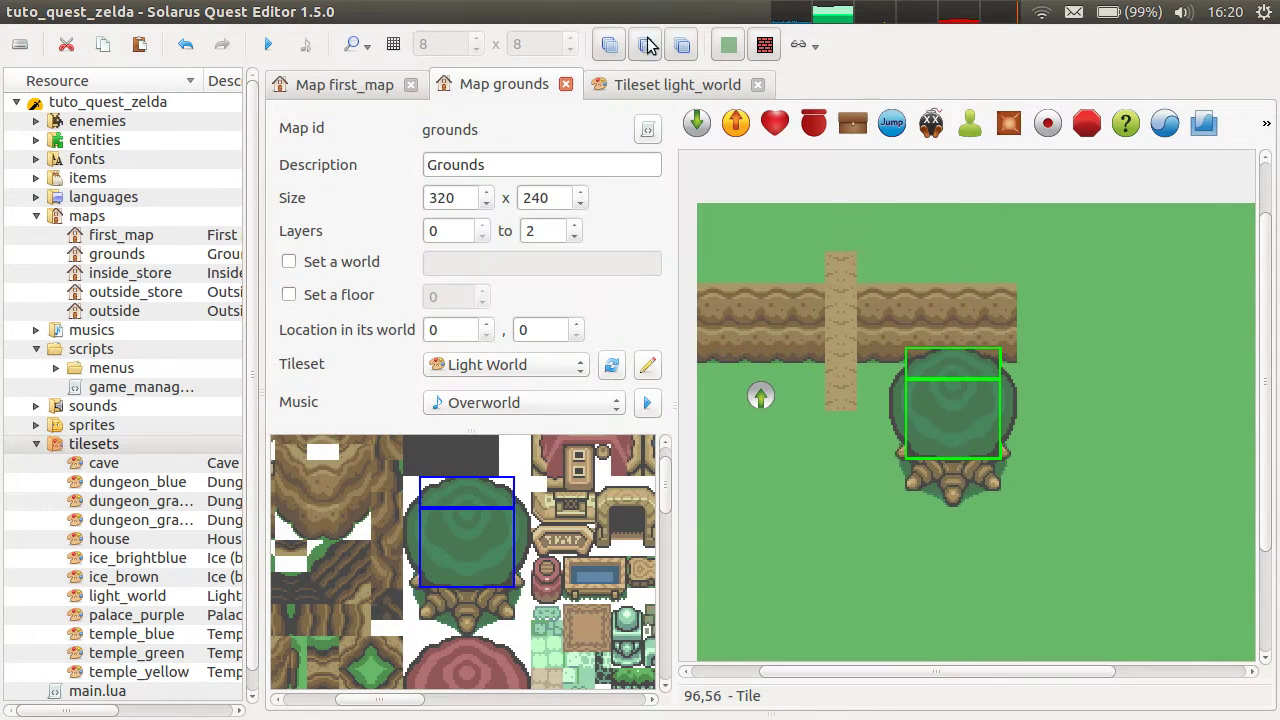
Step: Examine the cliff's lower row and the area under the tree with layer 1 hidden, and show the layer again
{"action": "left_click", "coordinate": [955, 350]}
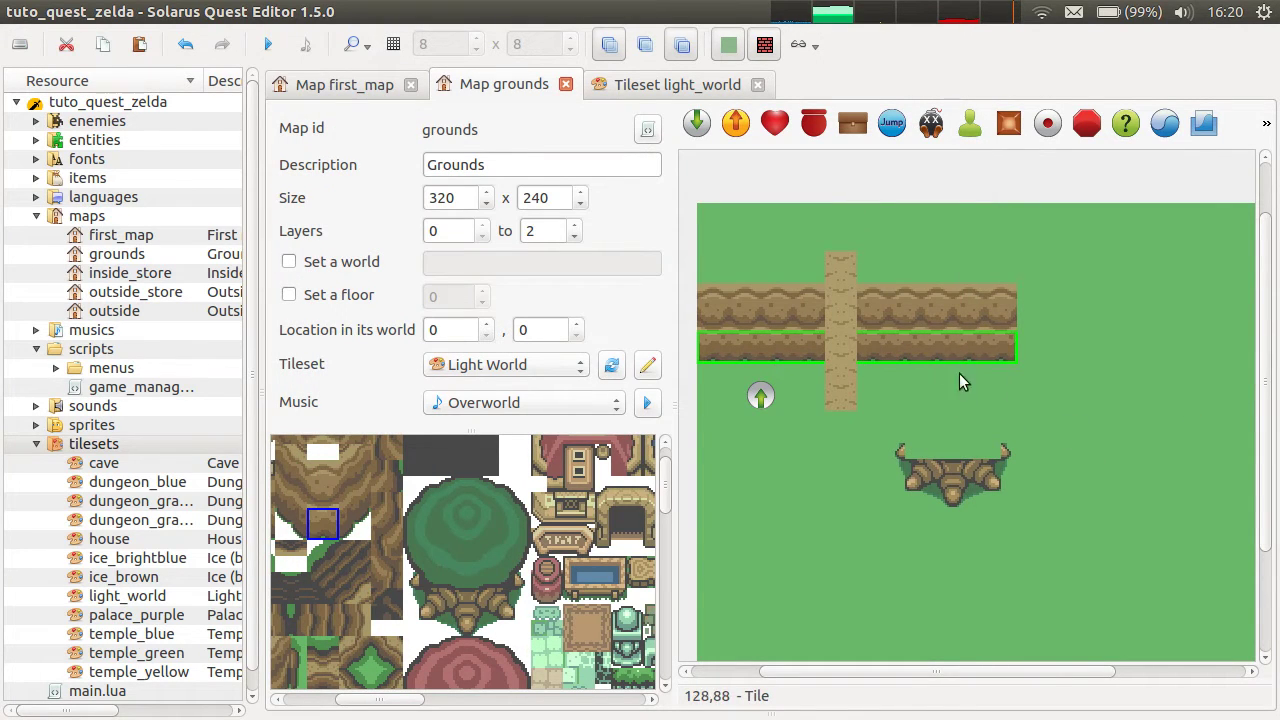
{"action": "left_click", "coordinate": [645, 47]}
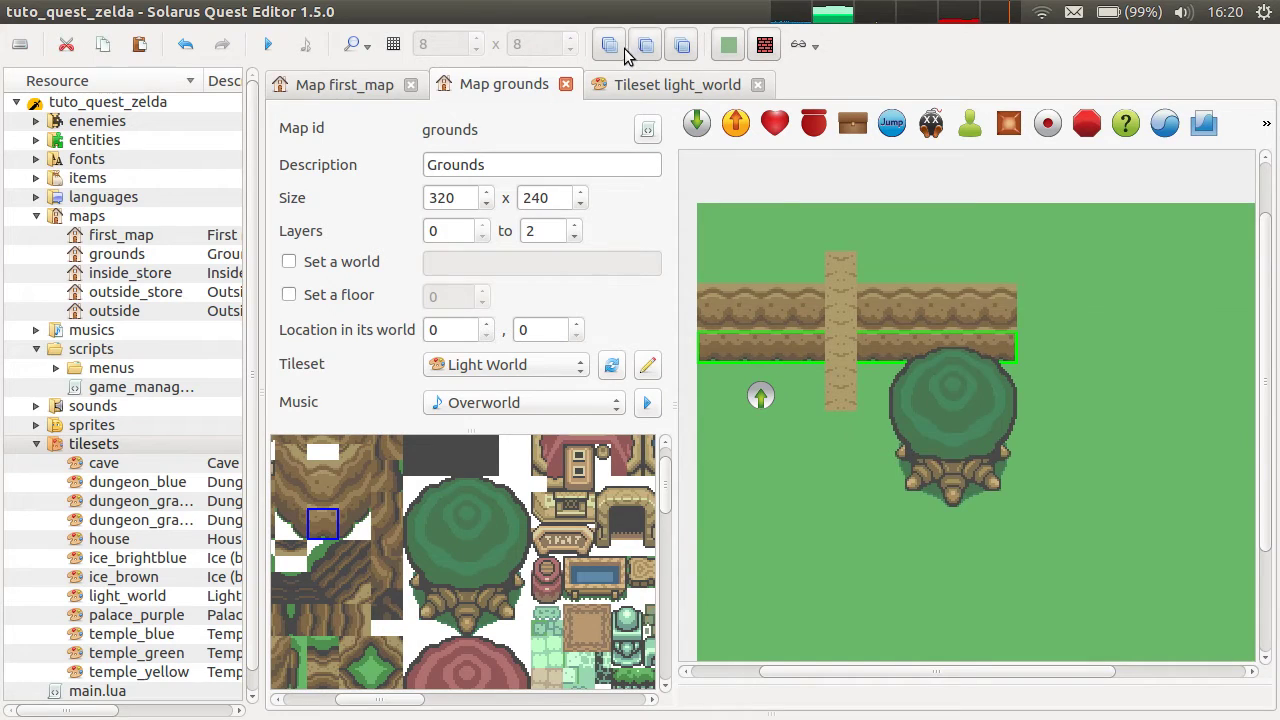
{"action": "left_click", "coordinate": [1077, 481]}
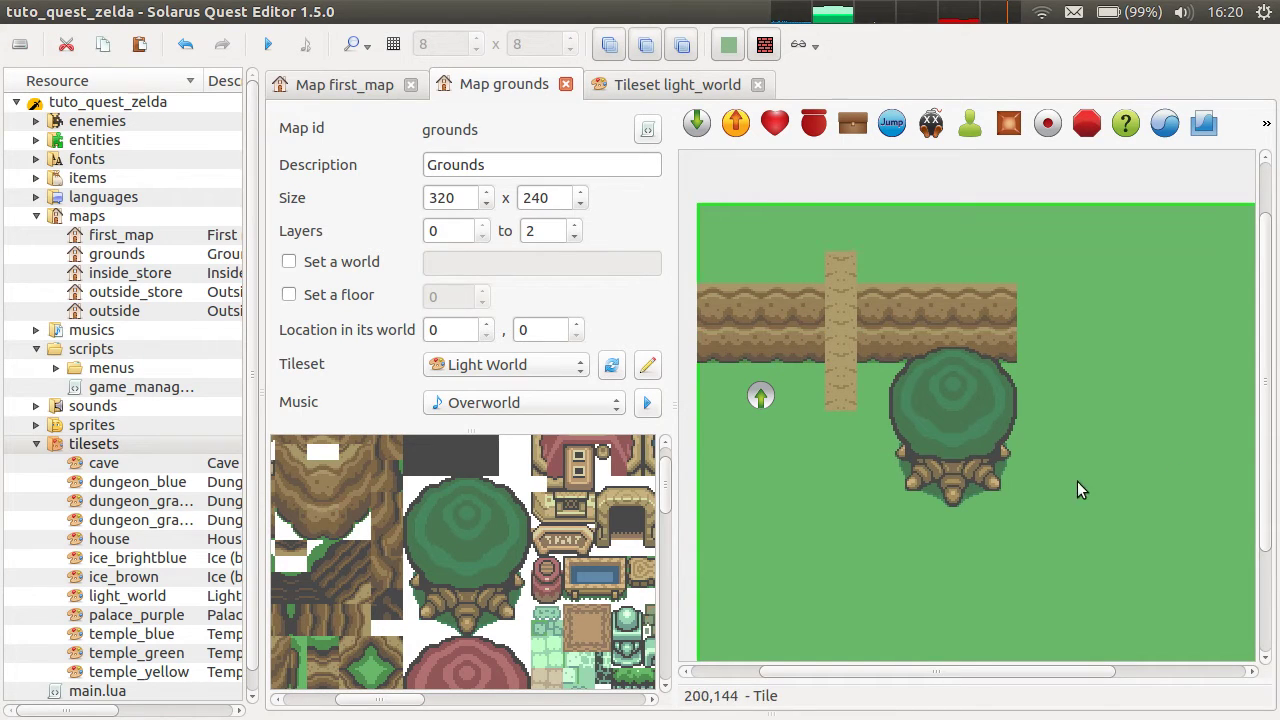
Step: Lengthen all rows of the cliff to the right so they end past the tree's crown, and save the map
{"action": "left_click", "coordinate": [1015, 347]}
{"action": "left_click", "coordinate": [1003, 297]}
{"action": "left_click", "coordinate": [1005, 314]}
{"action": "left_click", "coordinate": [1010, 345], "text": "ctrl"}
{"action": "key", "text": "r"}
{"action": "left_click", "coordinate": [1055, 333]}
{"action": "key", "text": "ctrl+s"}
Step: With layer 1 hidden, place the large dark grey tile directly above the tree's trunk, show the layer again, and save the map
{"action": "left_click", "coordinate": [432, 468]}
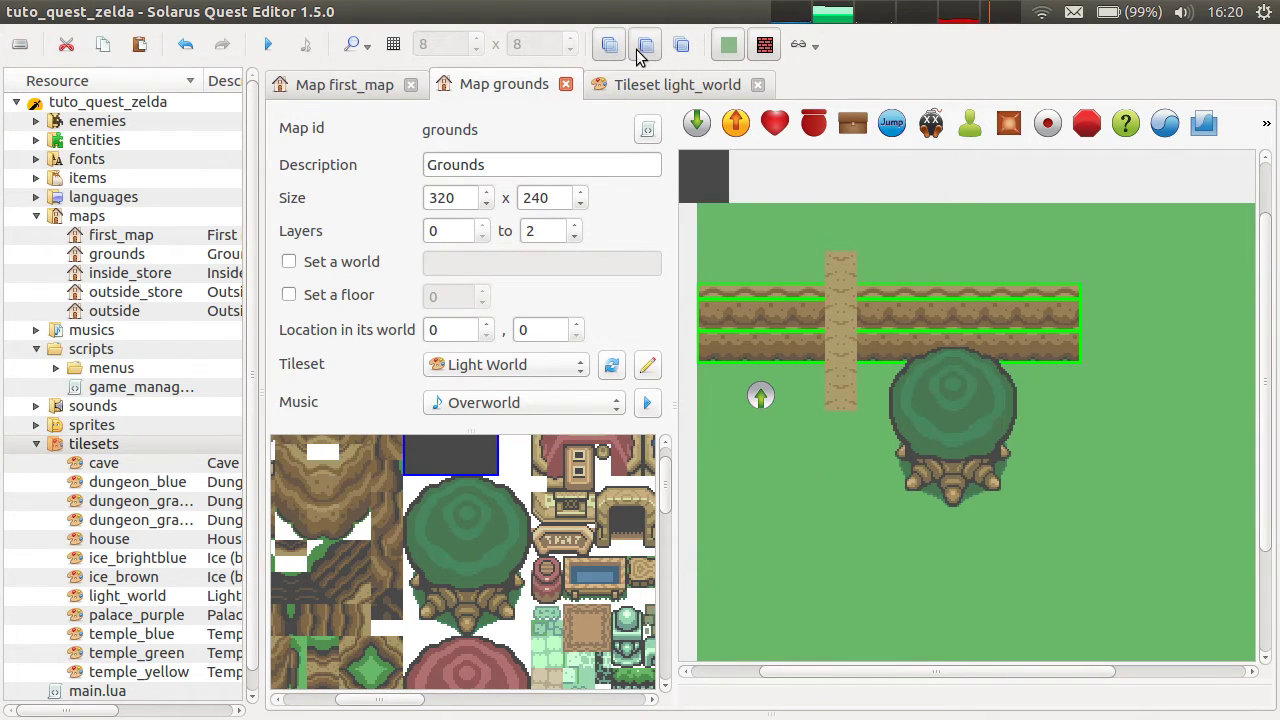
{"action": "left_click", "coordinate": [645, 44]}
{"action": "left_click", "coordinate": [966, 427]}
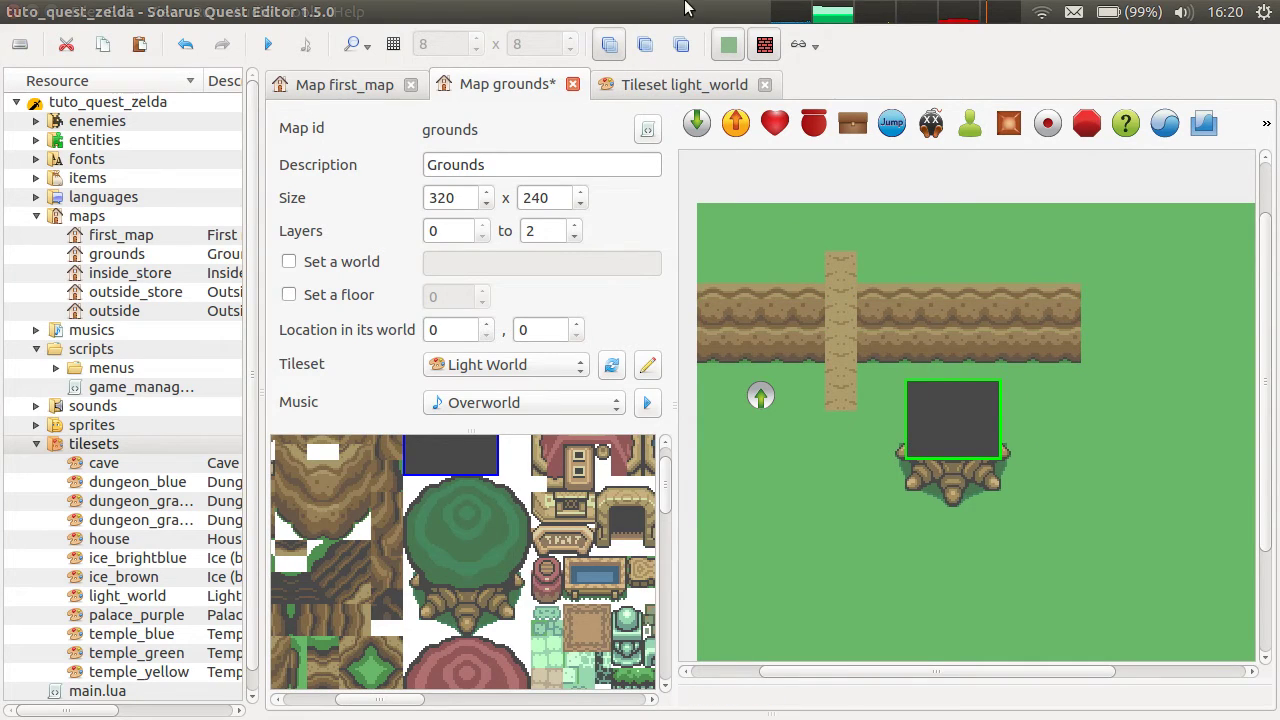
{"action": "left_click", "coordinate": [645, 44]}
{"action": "key", "text": "ctrl+s"}
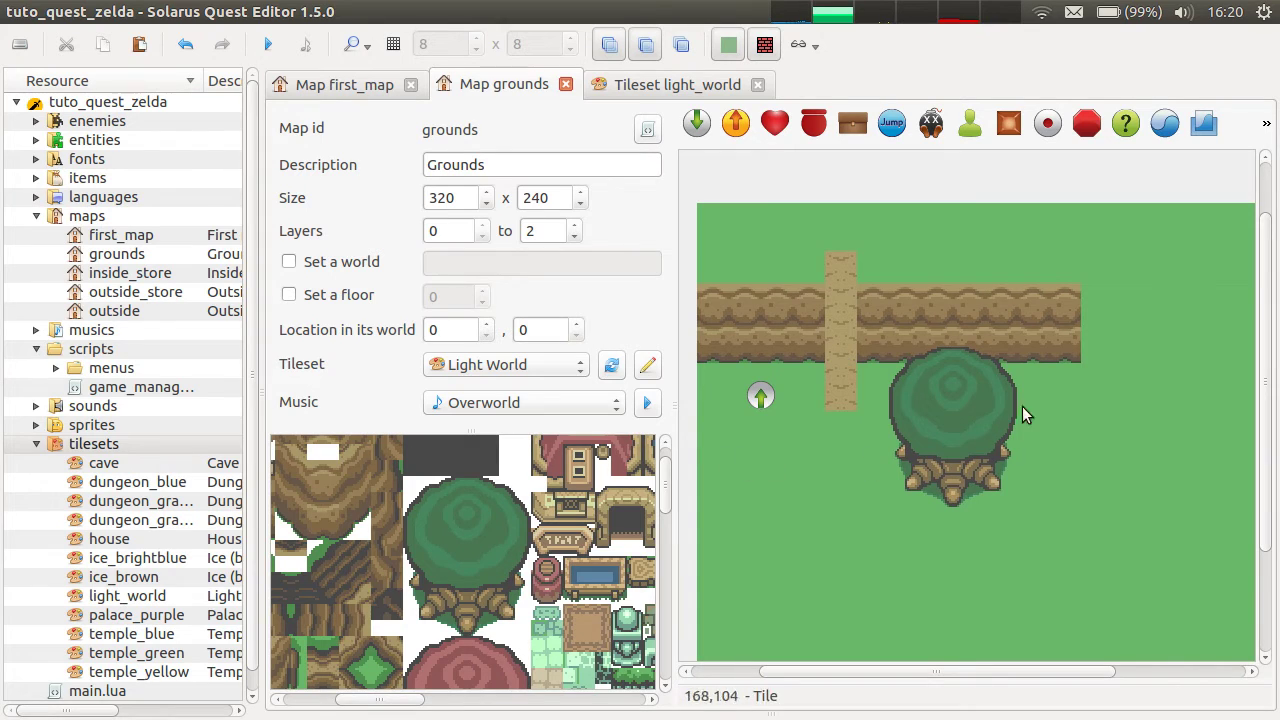
Step: Switch to the first map and add a destination entity just inside the room above the doorway
{"action": "scroll", "coordinate": [500, 90], "scroll_direction": "up", "scroll_amount": 1}
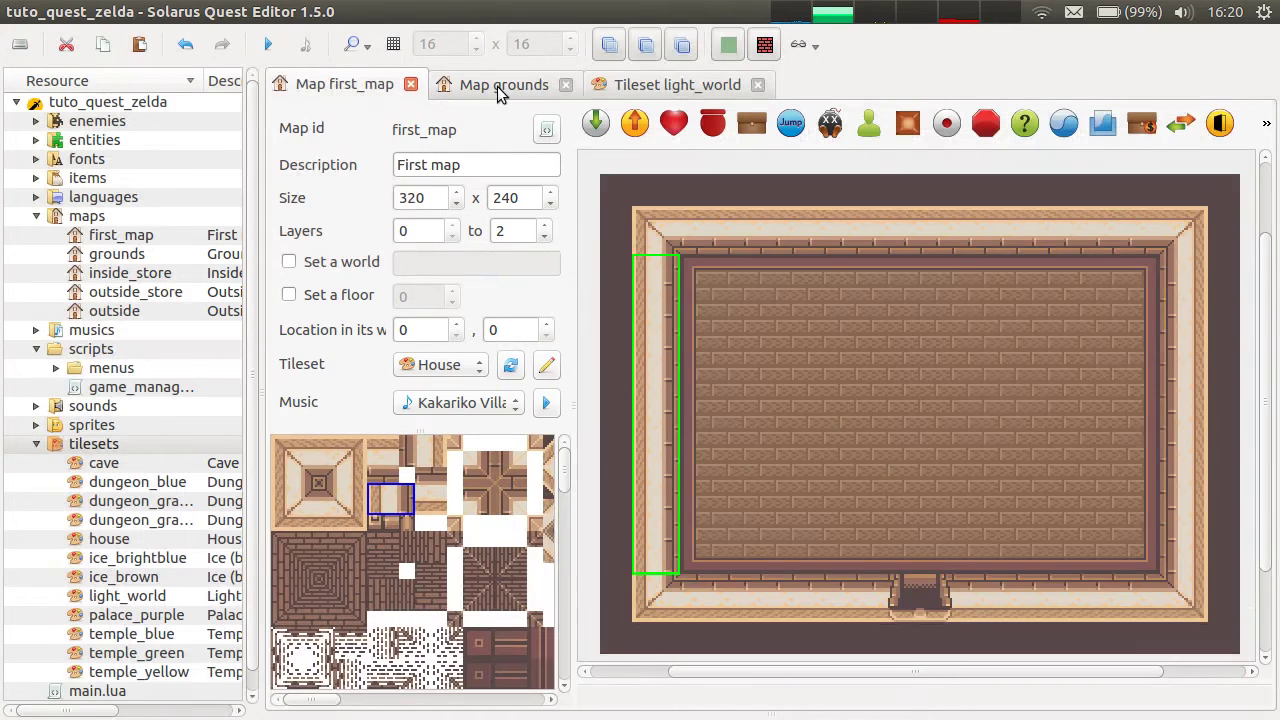
{"action": "scroll", "coordinate": [1005, 450], "scroll_direction": "down", "scroll_amount": 1}
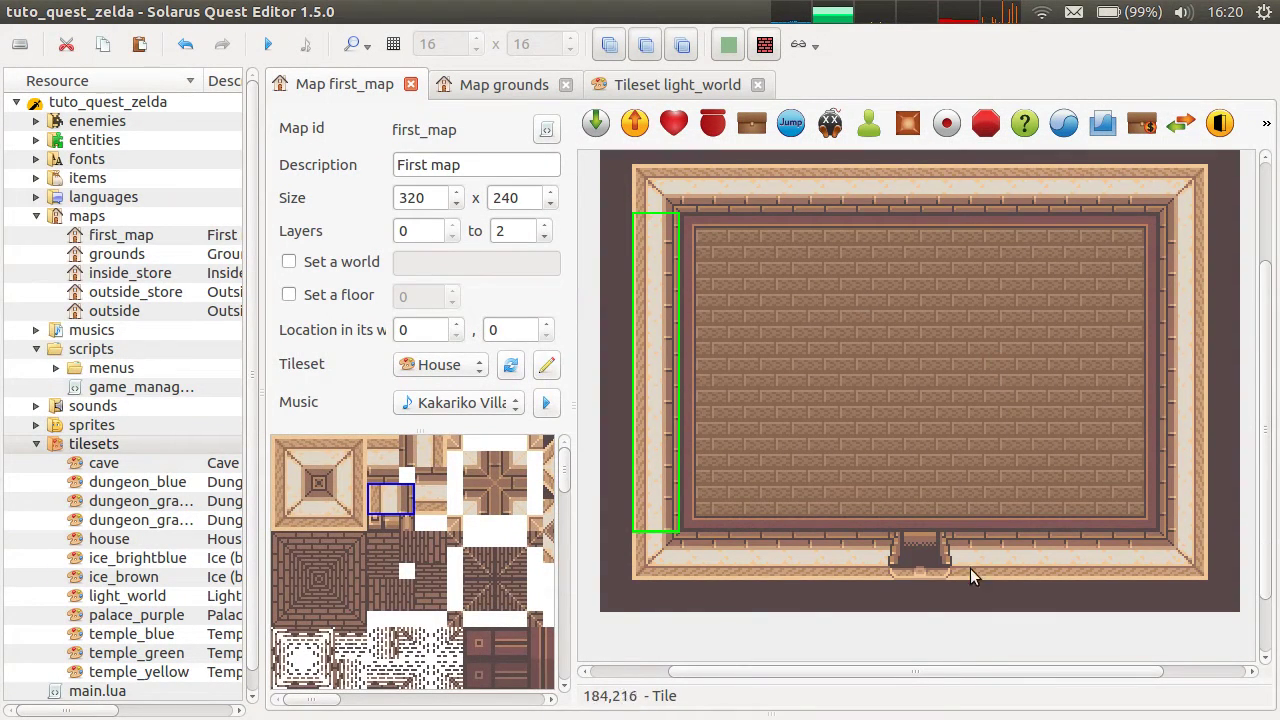
{"action": "left_click", "coordinate": [935, 639]}
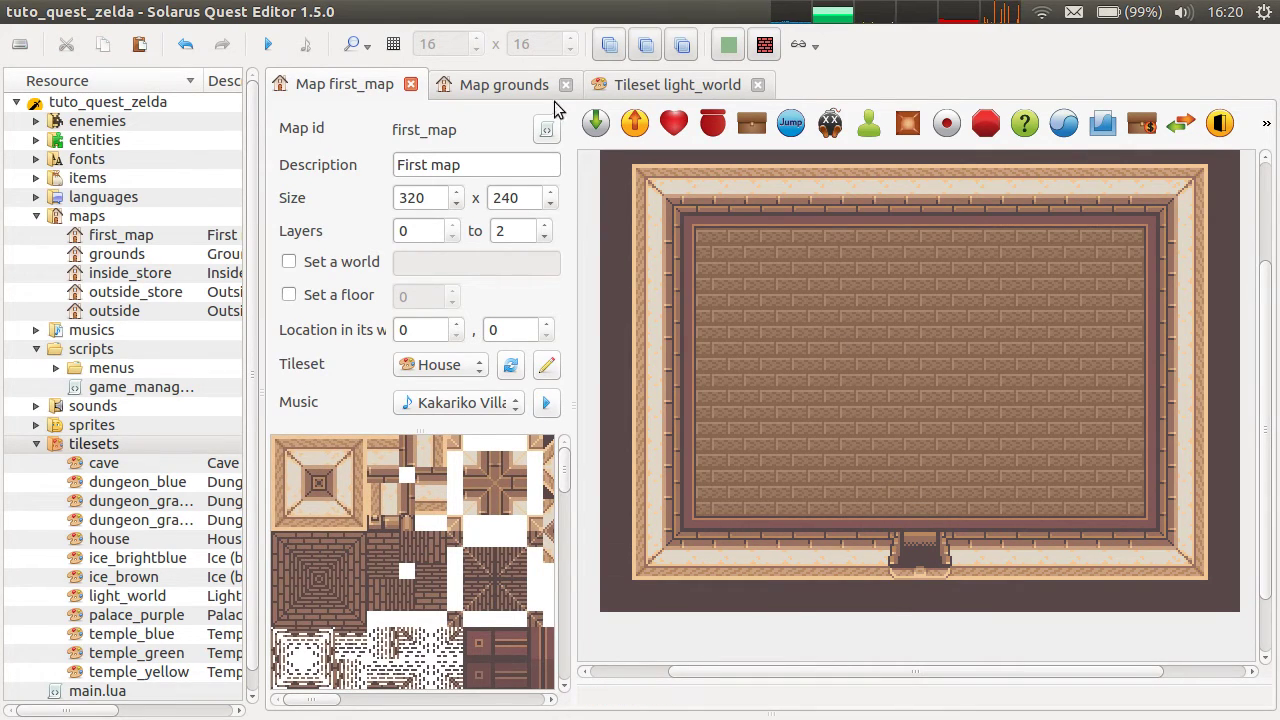
{"action": "left_click", "coordinate": [596, 123]}
{"action": "left_click", "coordinate": [918, 522]}
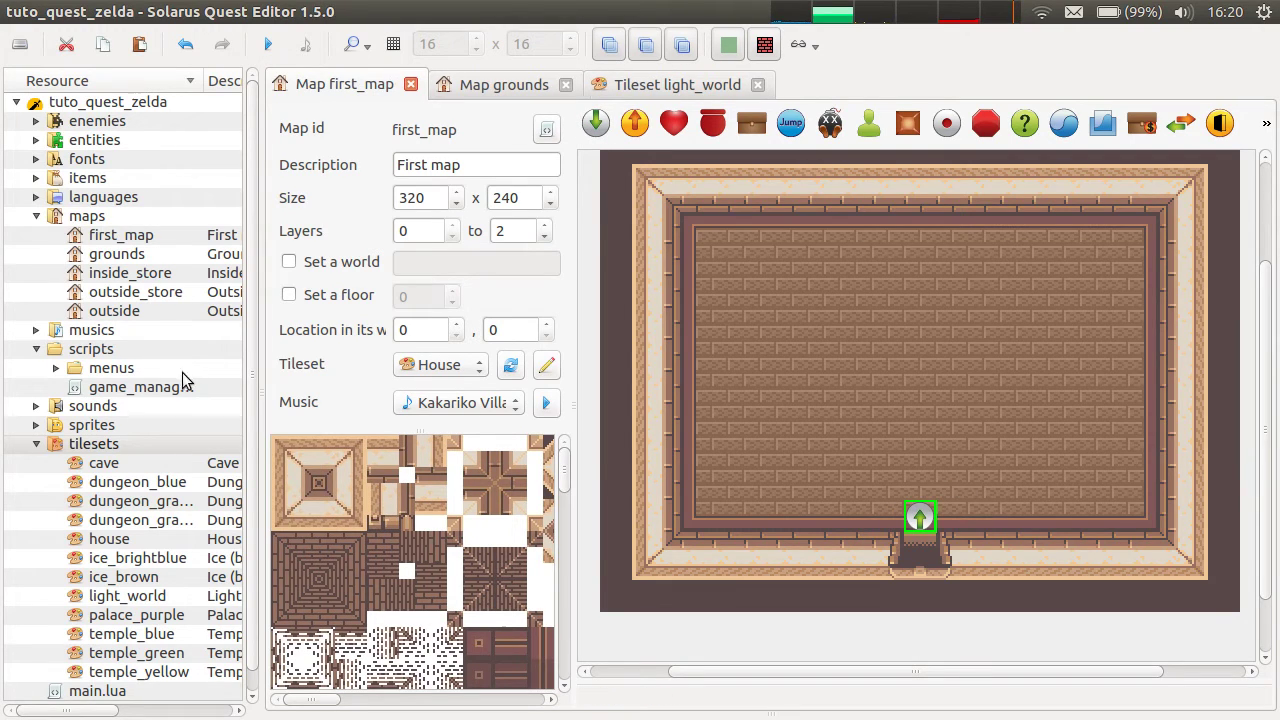
Step: Open the game_manager script, set the starting location to "first_map", and save the script
{"action": "double_click", "coordinate": [135, 387]}
{"action": "left_click", "coordinate": [556, 278]}
{"action": "double_click", "coordinate": [574, 279]}
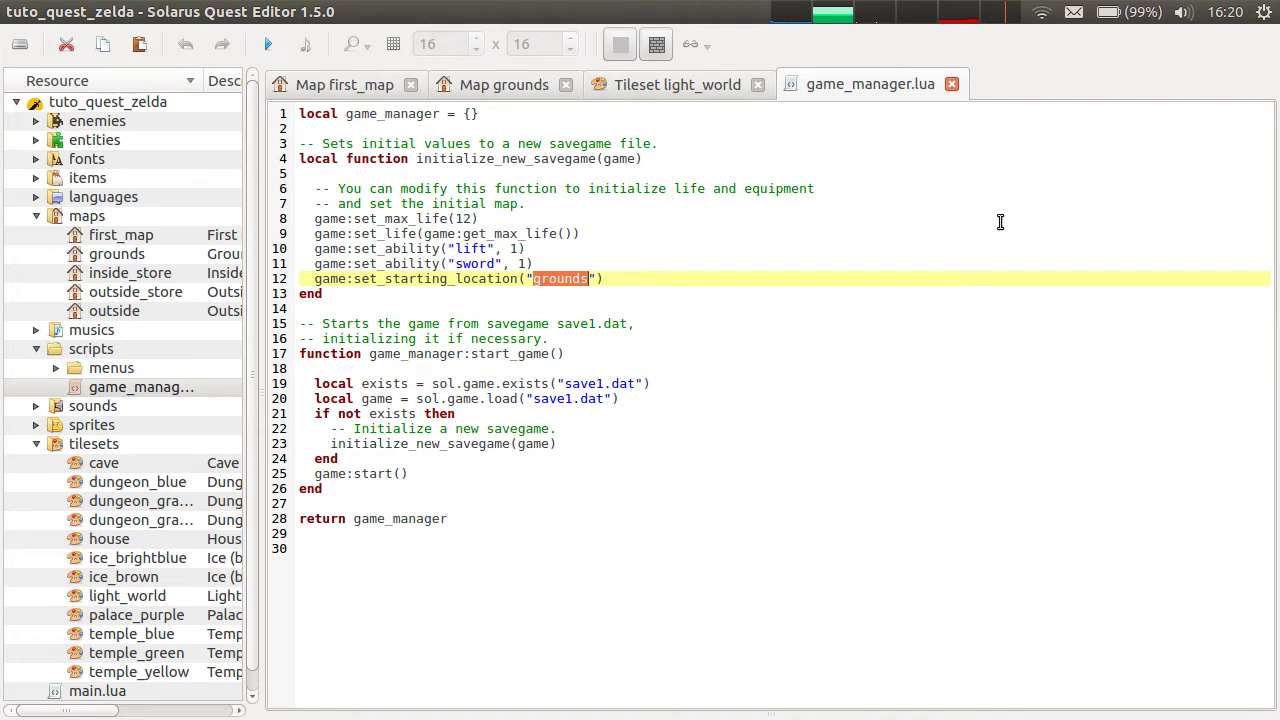
{"action": "type", "text": "first_map"}
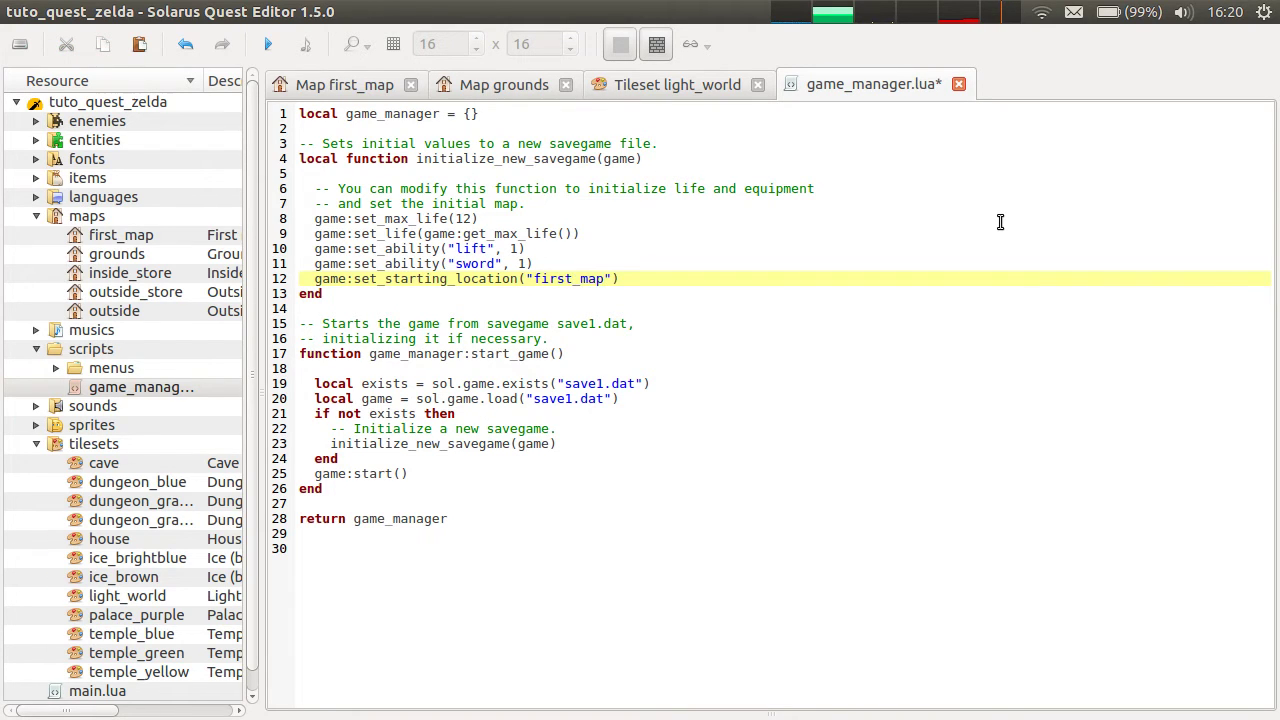
{"action": "key", "text": "ctrl+s"}
Step: Run the quest to walk the hero into the room's doorway and against its sides, and close the game window
{"action": "left_click", "coordinate": [268, 44]}
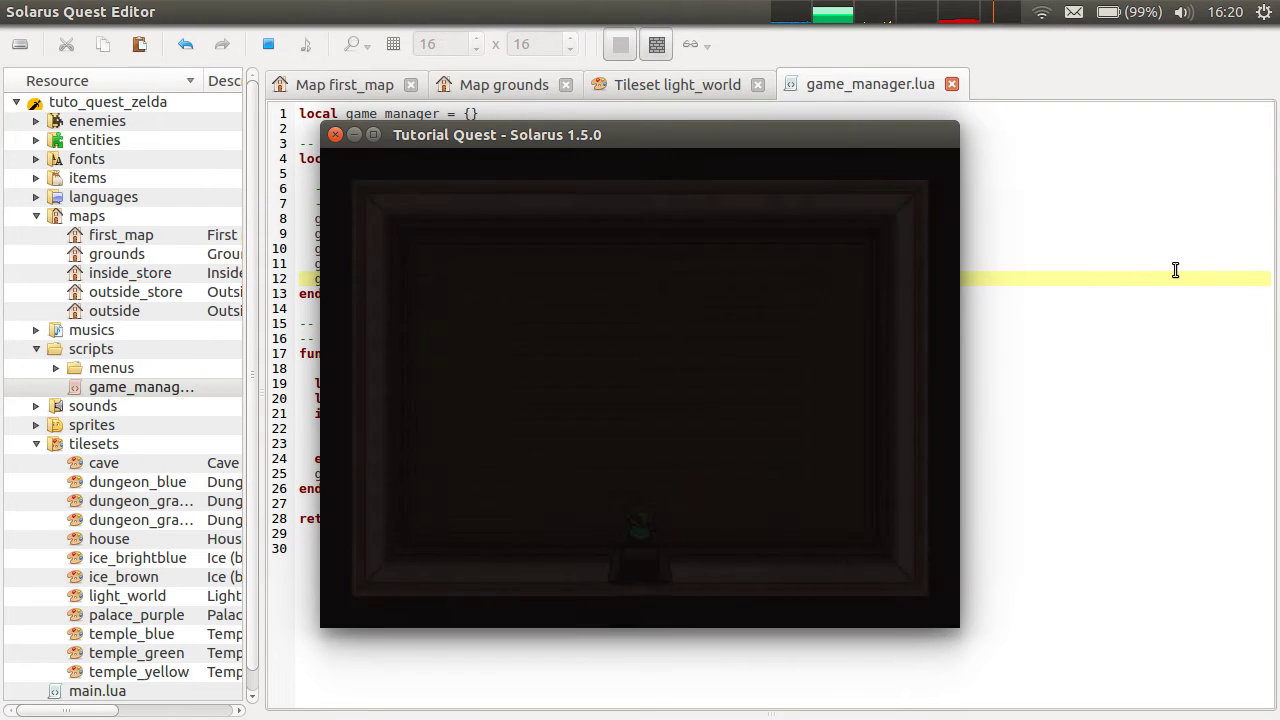
{"action": "key", "text": "Down"}
{"action": "key", "text": "Left"}
{"action": "key", "text": "Right"}
{"action": "key", "text": "Down"}
{"action": "key", "text": "Down"}
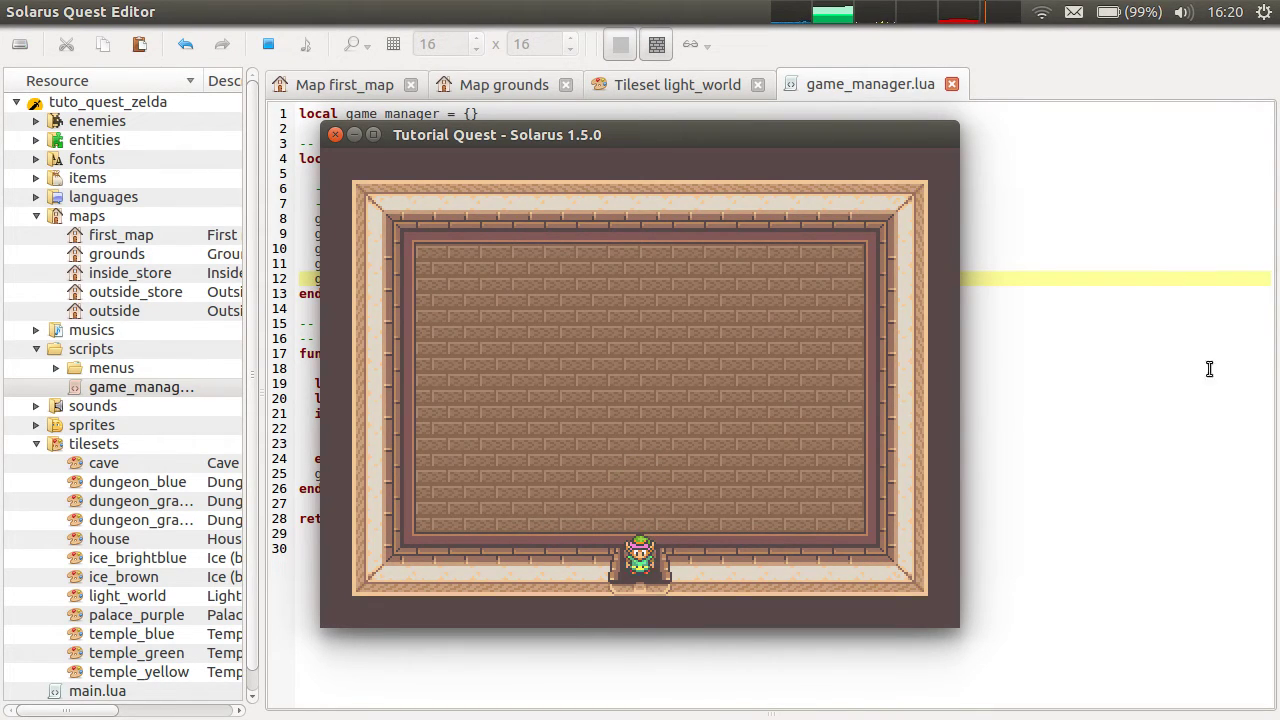
{"action": "left_click", "coordinate": [335, 134]}
Step: Return to the first map and hide layer 2 to examine the doorway tile and the lower wall behind it
{"action": "left_click", "coordinate": [352, 90]}
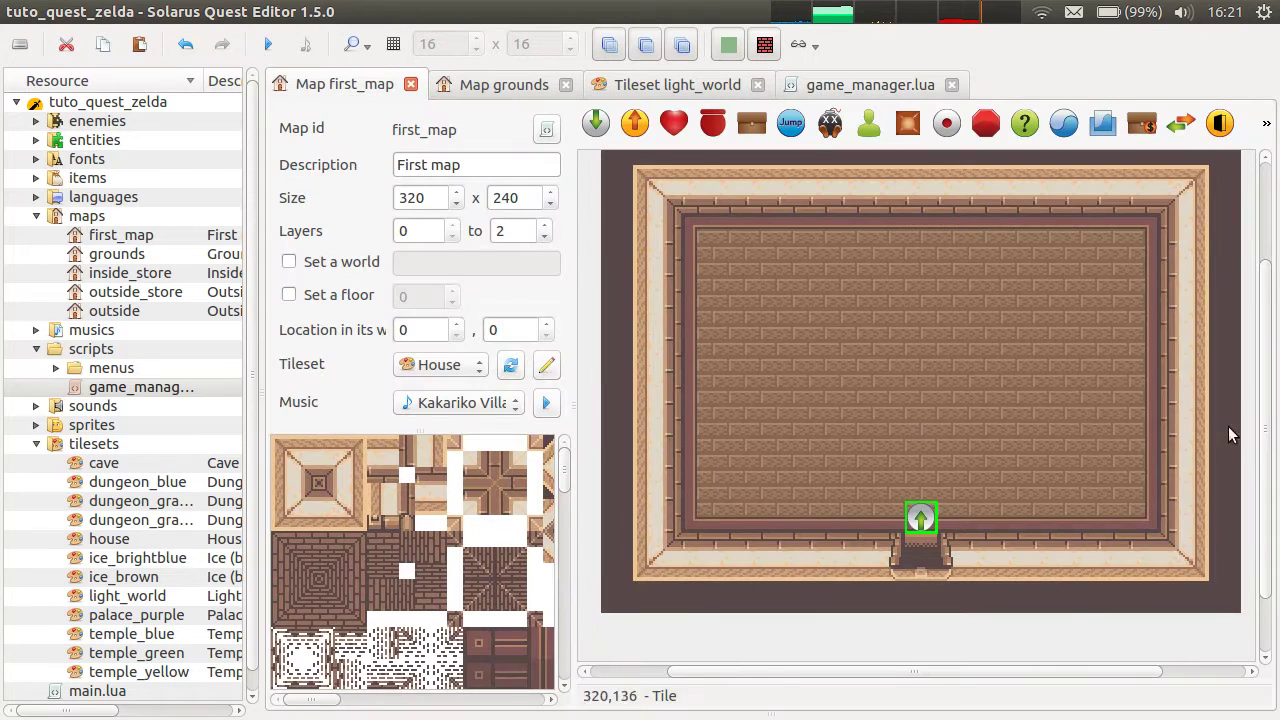
{"action": "left_click", "coordinate": [1049, 632]}
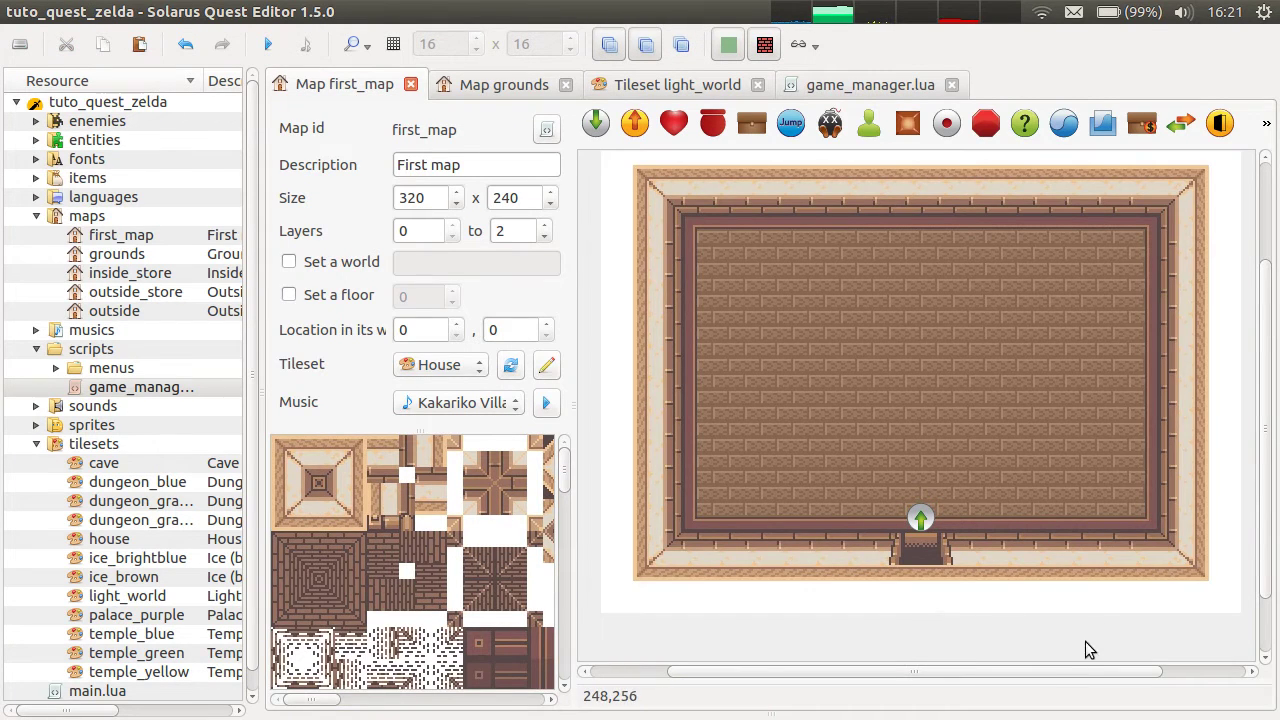
{"action": "key", "text": "2"}
{"action": "key", "text": "2"}
{"action": "key", "text": "2"}
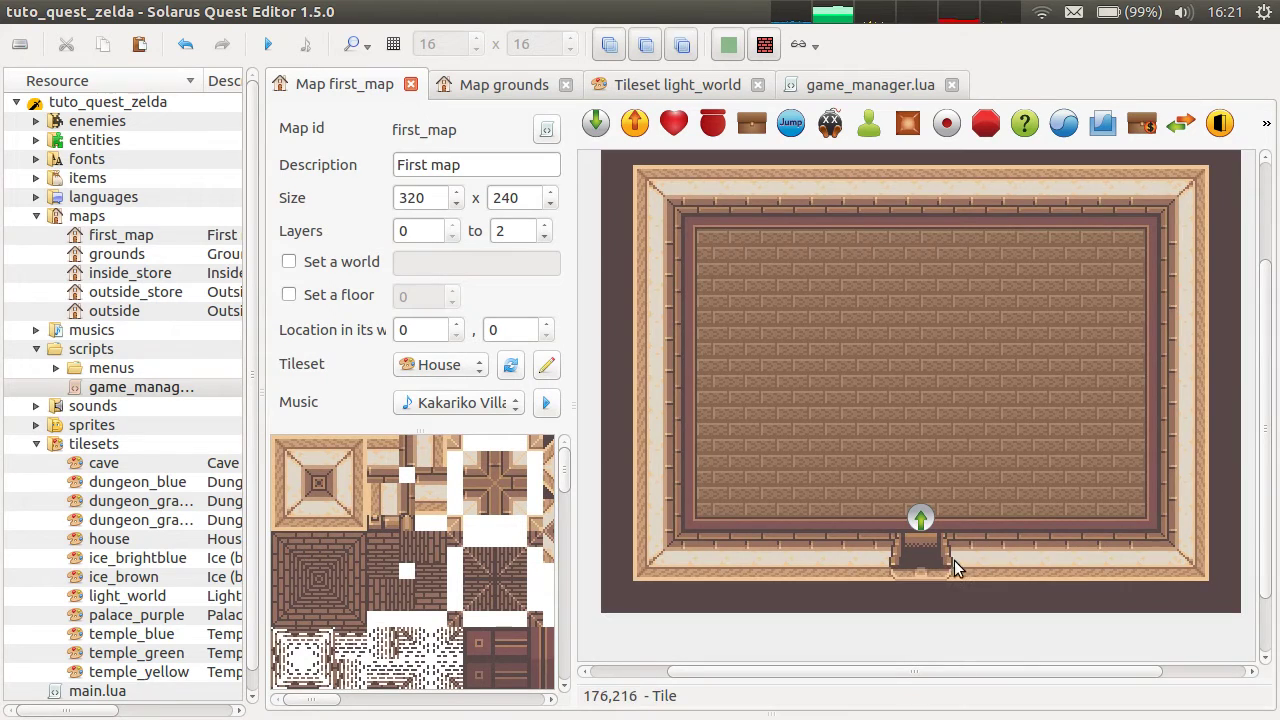
{"action": "left_click_drag", "start_coordinate": [908, 540], "coordinate": [919, 509]}
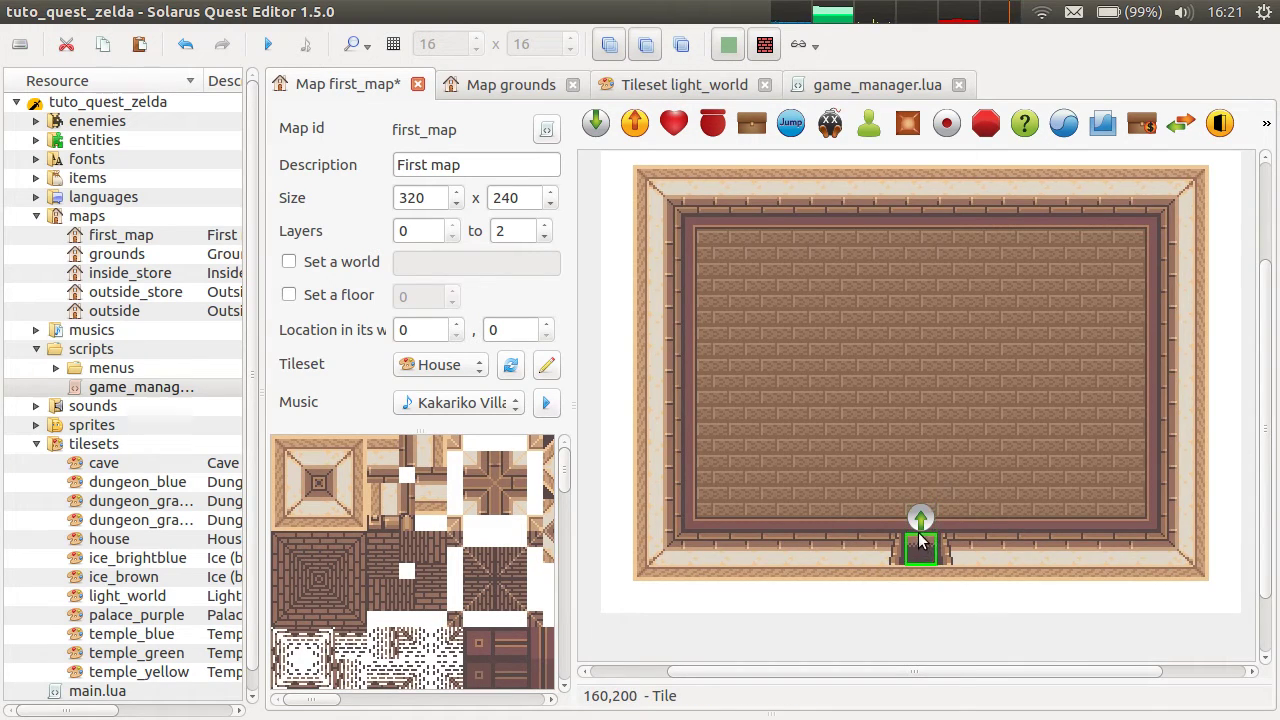
{"action": "left_click", "coordinate": [920, 578]}
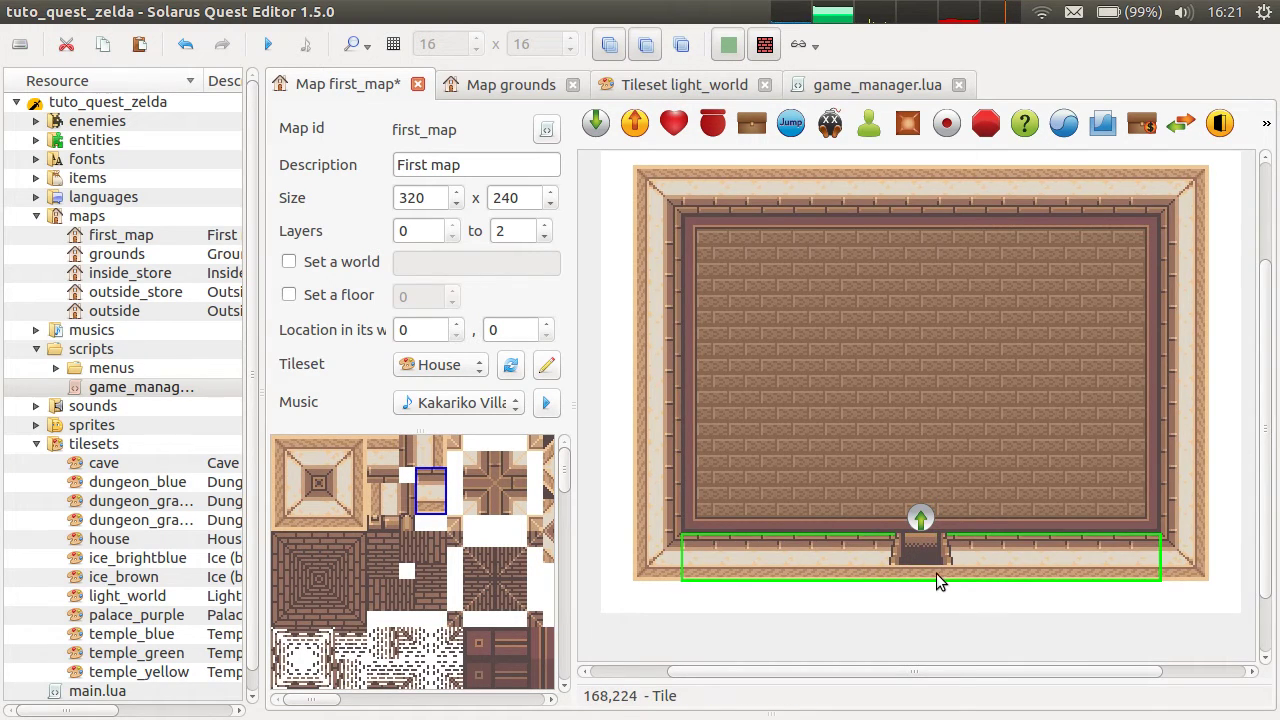
{"action": "left_click", "coordinate": [926, 604]}
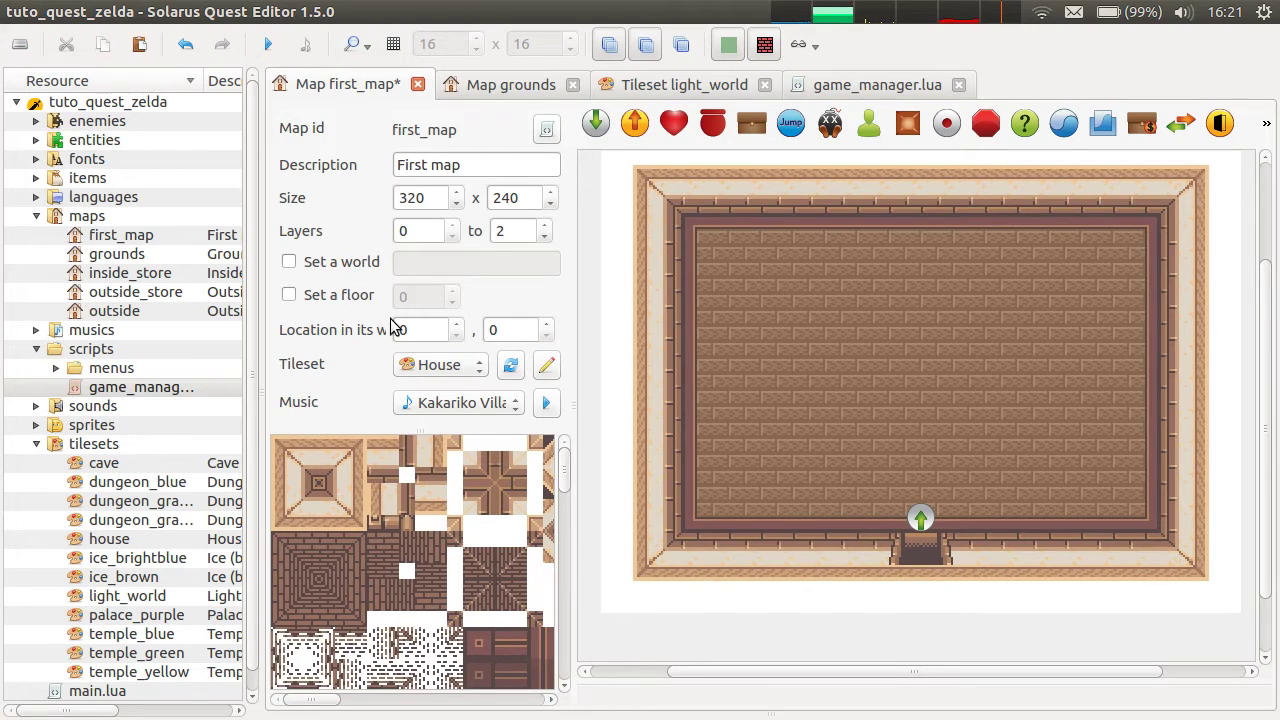
Step: Place the brown brick floor tile directly below the doorway, stretched downward to two tiles tall across the lower wall
{"action": "scroll", "coordinate": [465, 520], "scroll_direction": "right", "scroll_amount": 3}
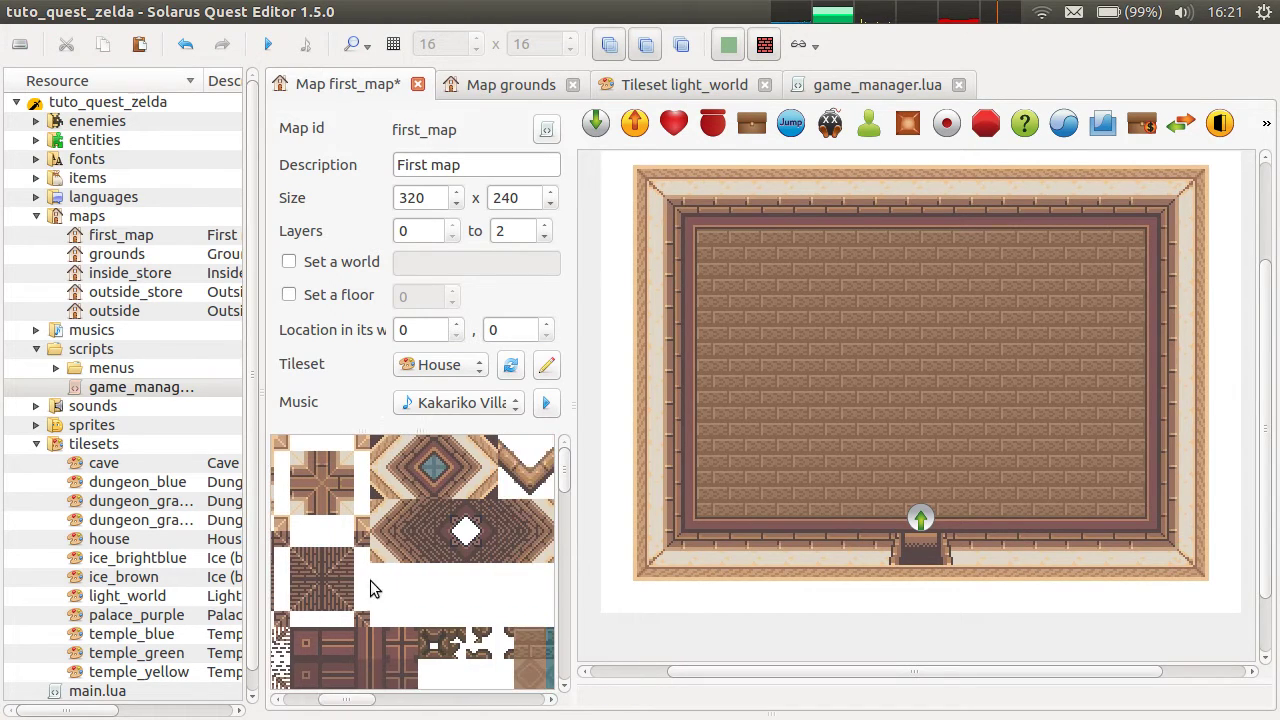
{"action": "scroll", "coordinate": [320, 517], "scroll_direction": "right", "scroll_amount": 2}
{"action": "left_click", "coordinate": [452, 641]}
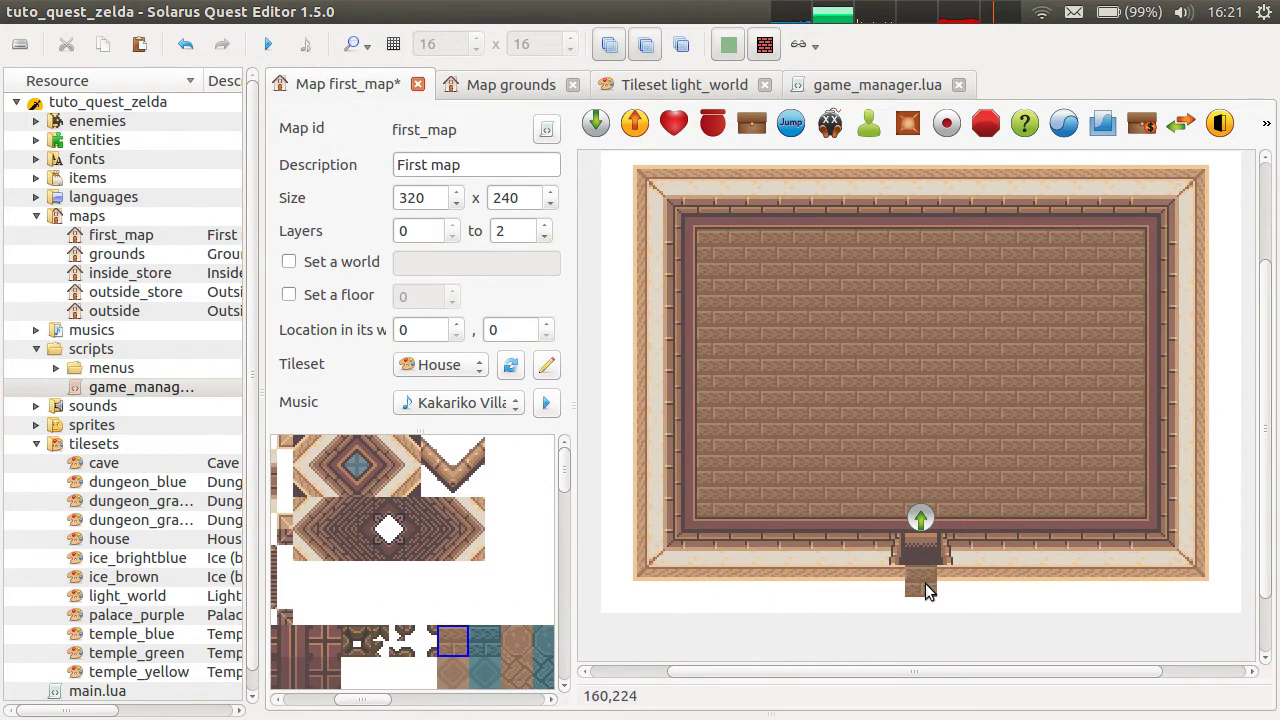
{"action": "left_click_drag", "start_coordinate": [925, 592], "coordinate": [926, 625]}
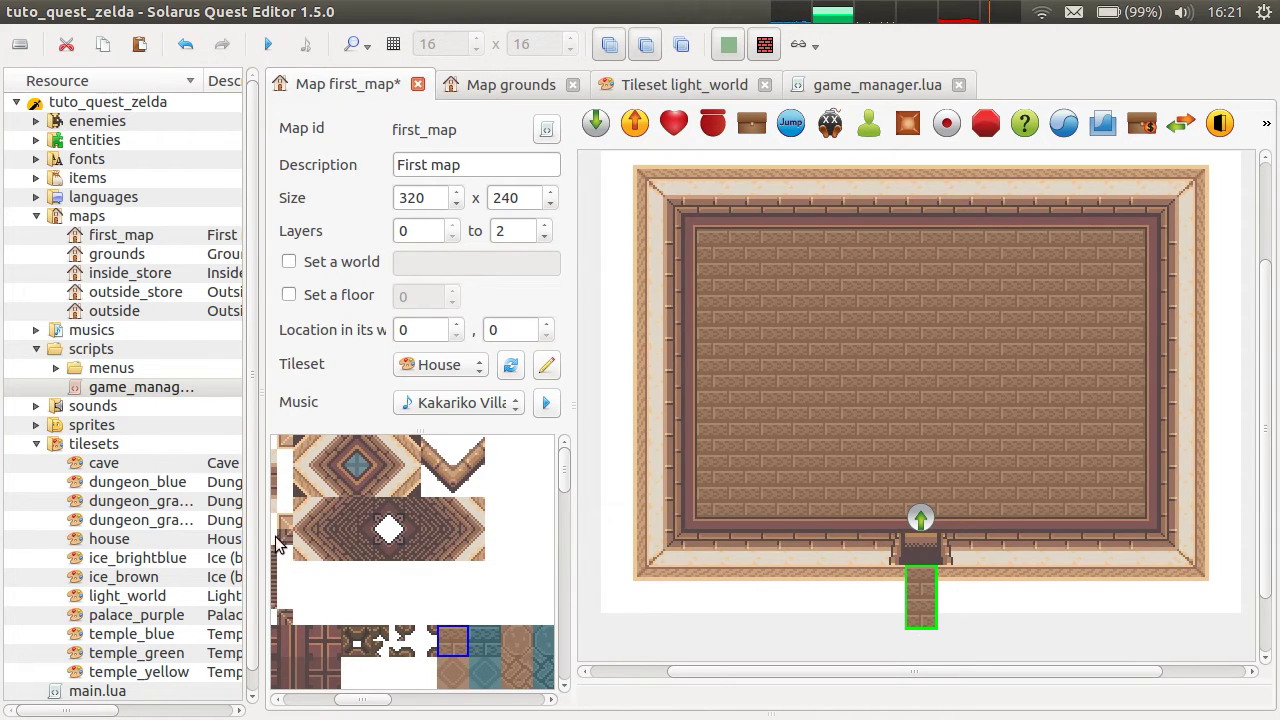
Step: Place a narrow wall tile on each side of the brick strip below the doorway
{"action": "scroll", "coordinate": [358, 484], "scroll_direction": "left", "scroll_amount": 3}
{"action": "left_click", "coordinate": [407, 523]}
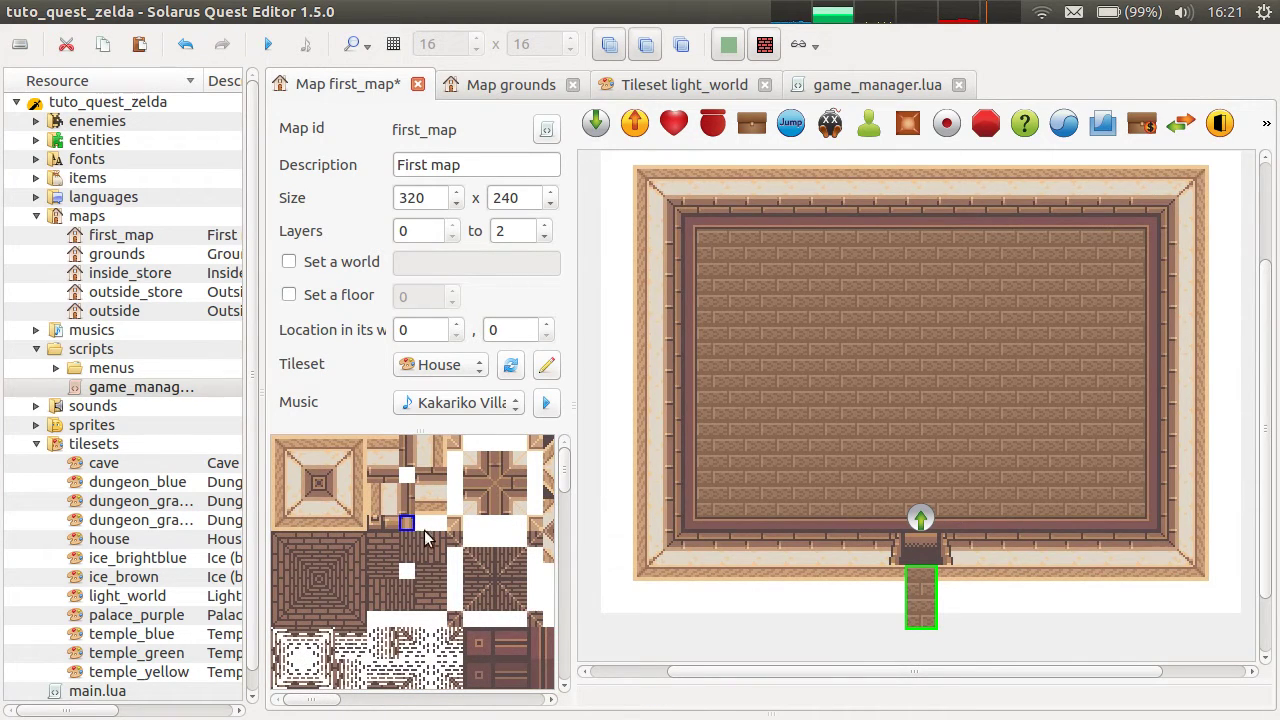
{"action": "left_click", "coordinate": [899, 597]}
{"action": "left_click", "coordinate": [947, 598]}
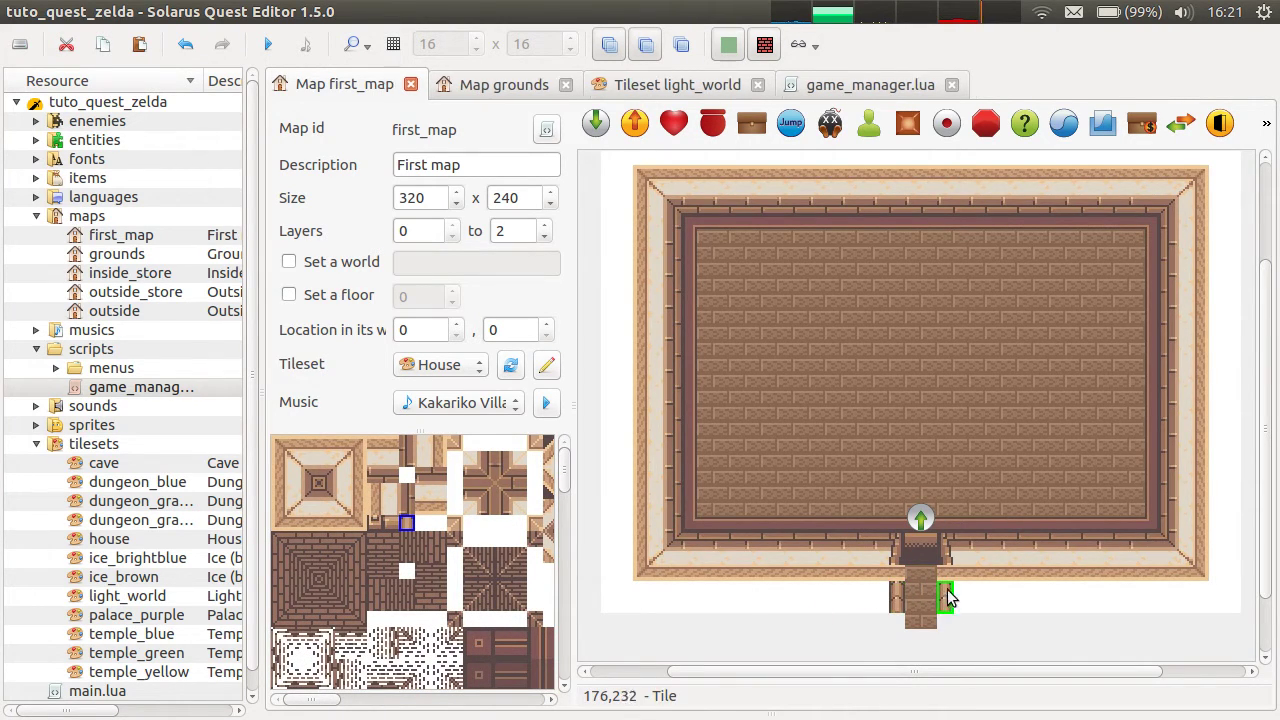
Step: Try moving the destination along the brick strip and outside the room, put it back just above the doorway, and save the map
{"action": "left_click_drag", "start_coordinate": [921, 522], "coordinate": [925, 615]}
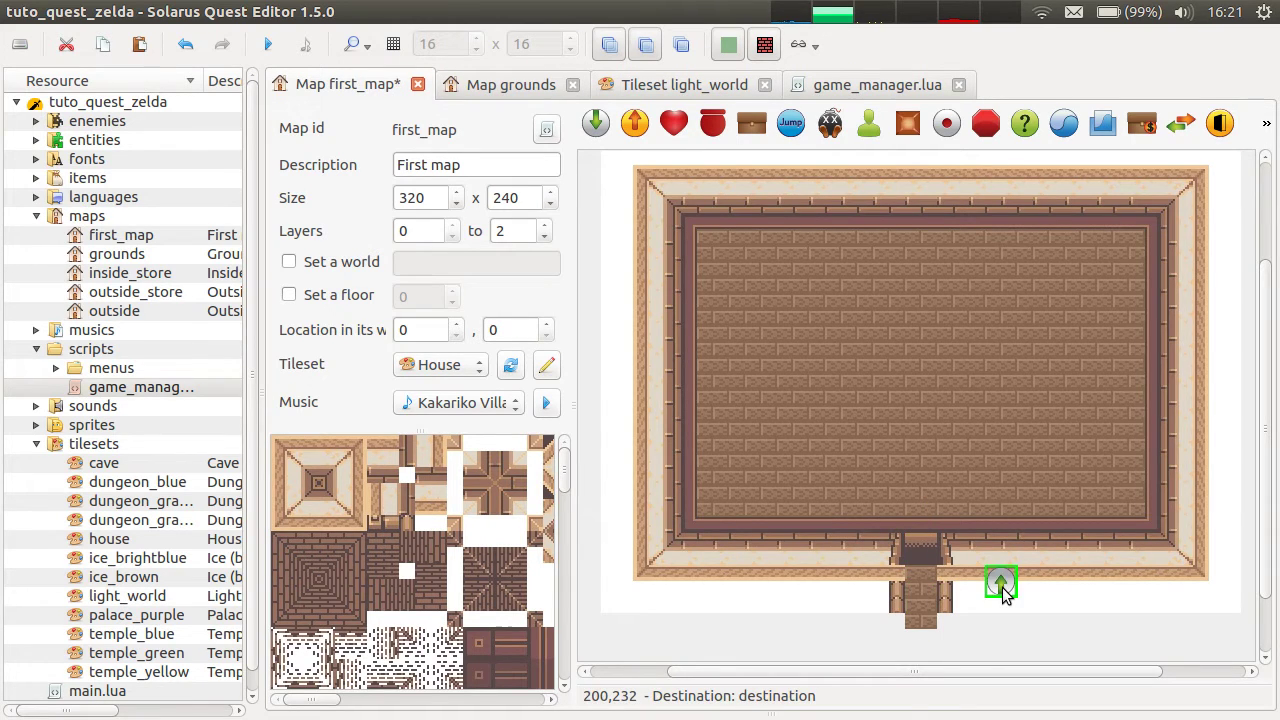
{"action": "left_click_drag", "start_coordinate": [1227, 550], "coordinate": [865, 612]}
{"action": "left_click_drag", "start_coordinate": [928, 540], "coordinate": [926, 523]}
{"action": "key", "text": "ctrl+s"}
{"action": "left_click", "coordinate": [972, 615]}
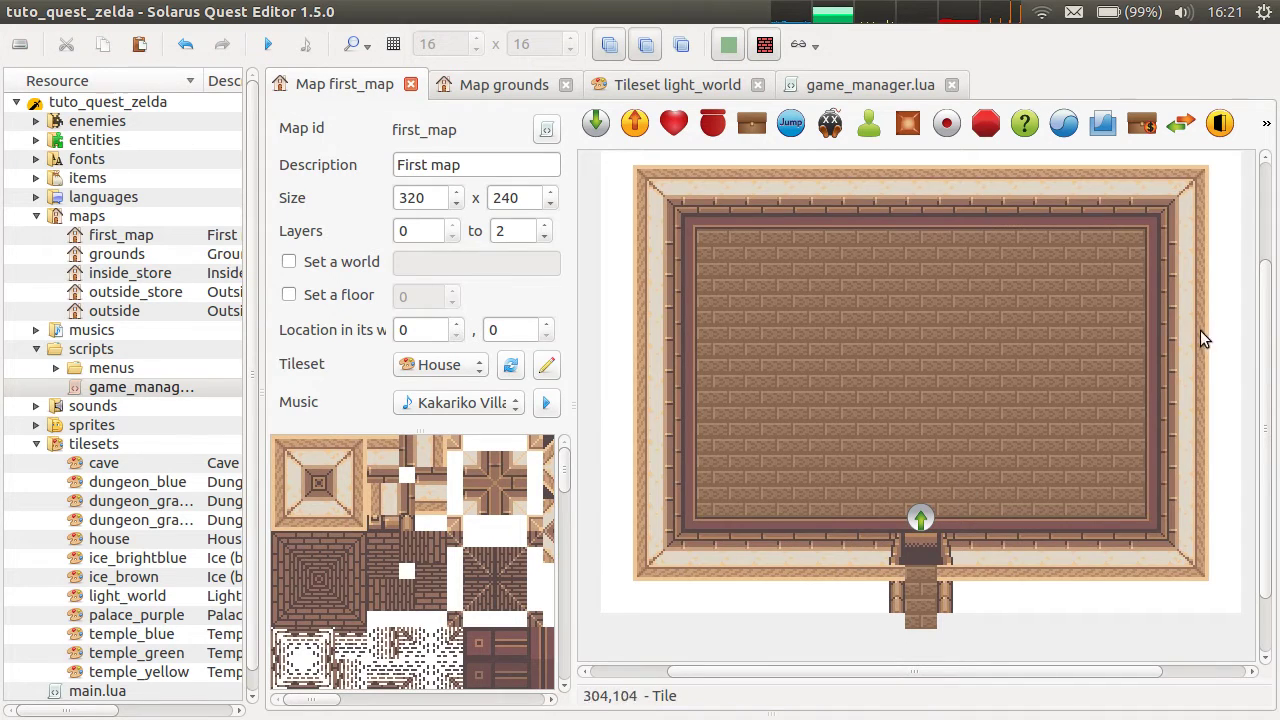
Step: Show layer 2 of the first map again and run the quest to test the doorway
{"action": "key", "text": "2"}
{"action": "left_click_drag", "start_coordinate": [1228, 515], "coordinate": [1214, 520]}
{"action": "key", "text": "ctrl+z"}
{"action": "left_click_drag", "start_coordinate": [1232, 566], "coordinate": [1223, 591]}
{"action": "left_click", "coordinate": [1031, 630]}
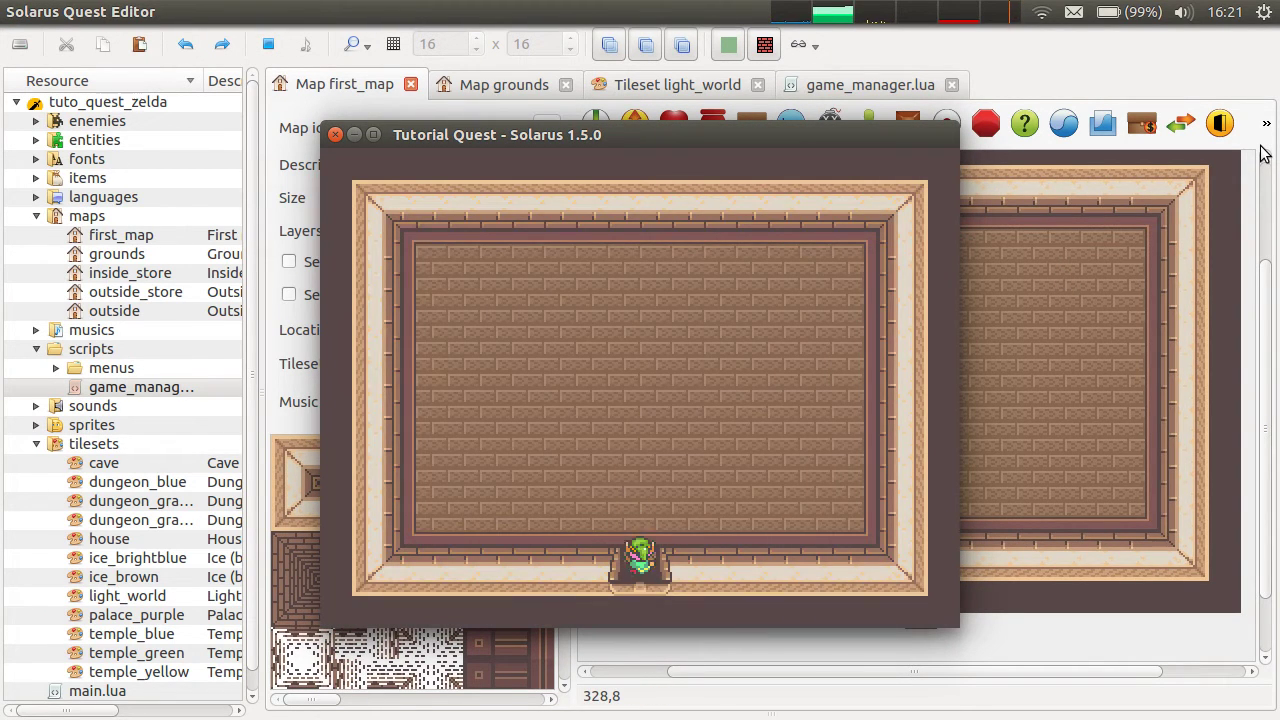
Step: Walk the hero up and down repeatedly through the doorway, and return to the map editor
{"action": "key", "text": "Up"}
{"action": "key", "text": "Down"}
{"action": "key", "text": "Up"}
{"action": "key", "text": "Down"}
{"action": "key", "text": "Up"}
{"action": "key", "text": "Down"}
{"action": "key", "text": "Up"}
{"action": "key", "text": "Down"}
{"action": "key", "text": "Up"}
{"action": "key", "text": "Down"}
{"action": "key", "text": "Up"}
{"action": "key", "text": "Down"}
{"action": "left_click", "coordinate": [985, 625]}
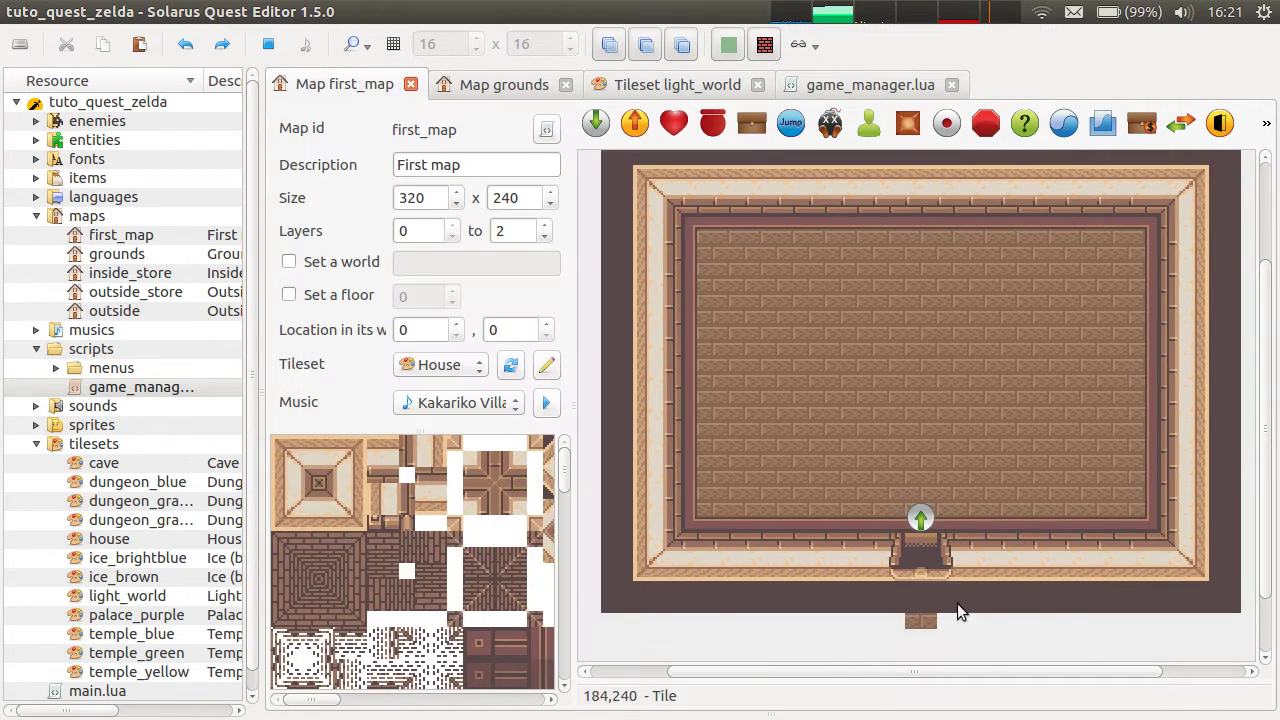
Step: Select the dark strip and wall tiles below the doorway, and toggle the layers to compare layer 2 with layer 1
{"action": "left_click", "coordinate": [936, 600]}
{"action": "left_click", "coordinate": [871, 572], "text": "ctrl"}
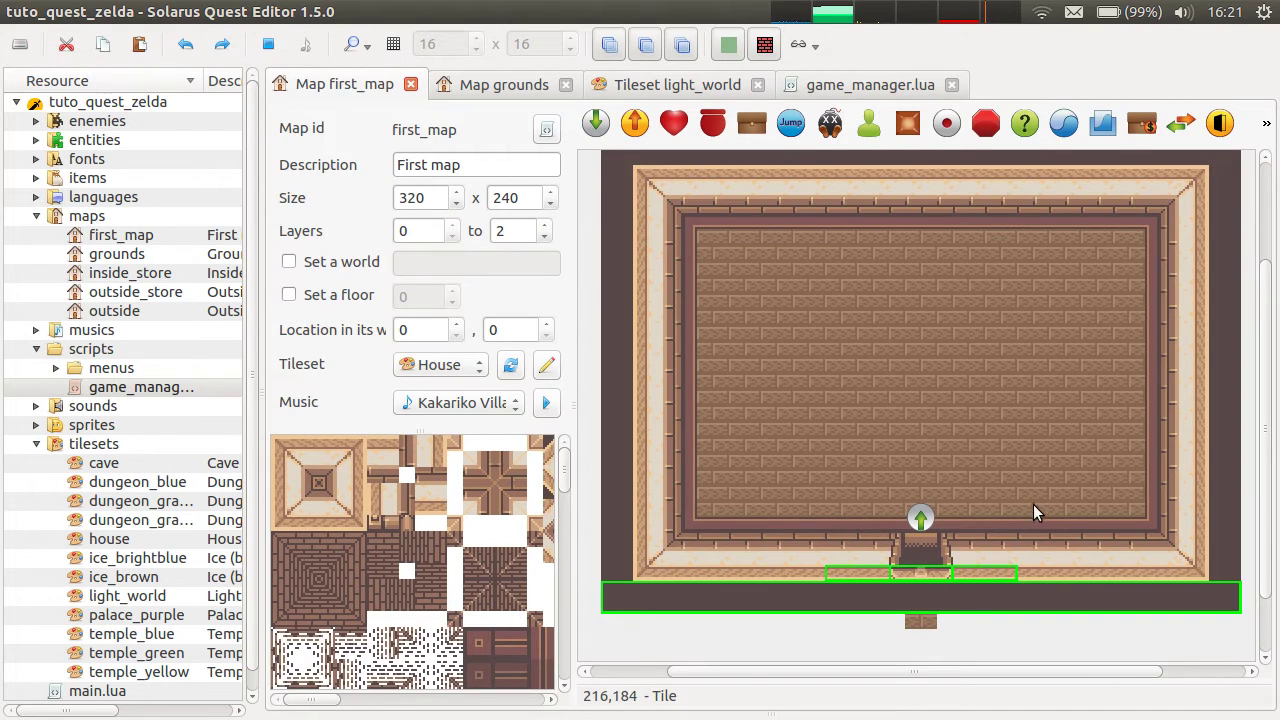
{"action": "left_click", "coordinate": [602, 45]}
{"action": "left_click", "coordinate": [684, 43]}
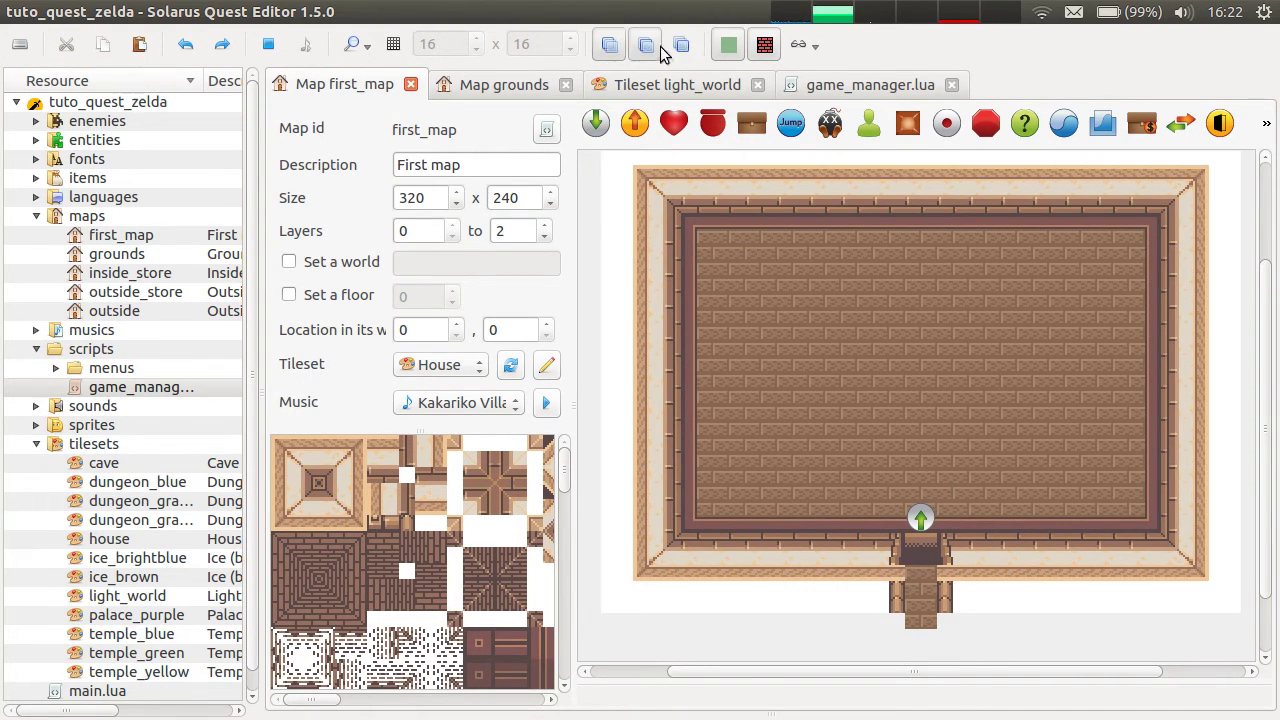
{"action": "left_click", "coordinate": [678, 46]}
{"action": "left_click", "coordinate": [612, 46]}
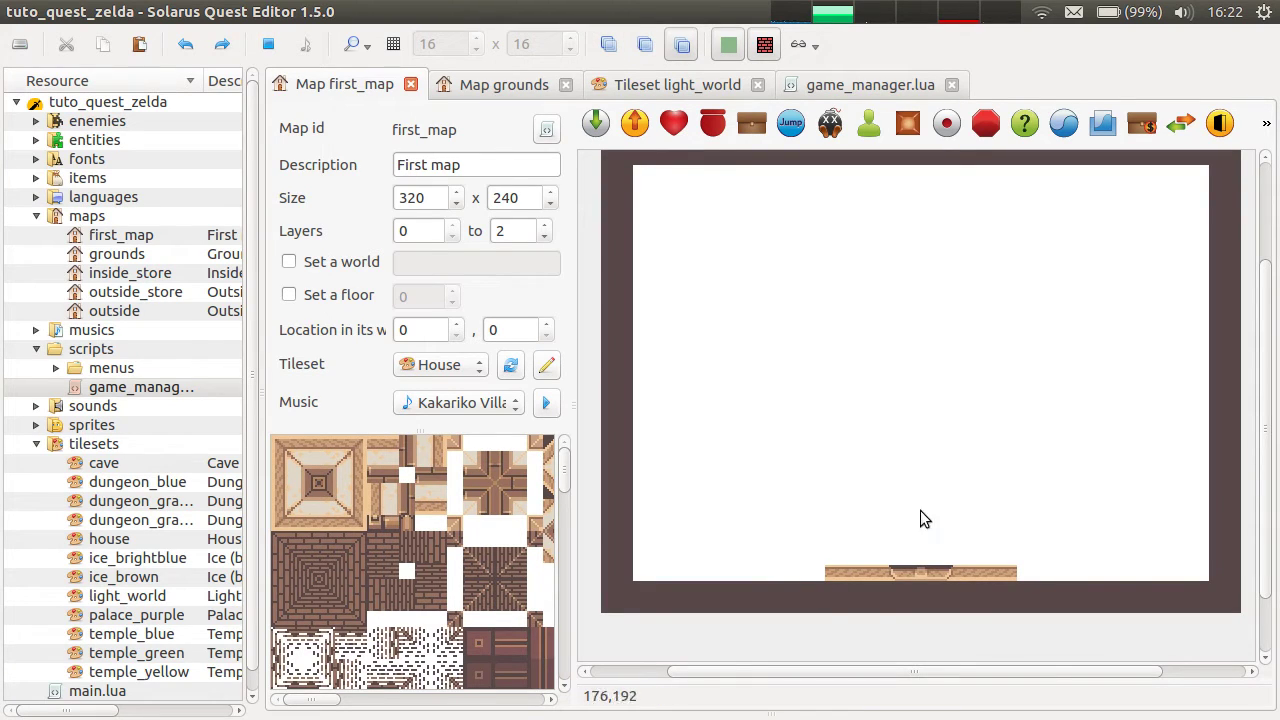
{"action": "left_click", "coordinate": [645, 44]}
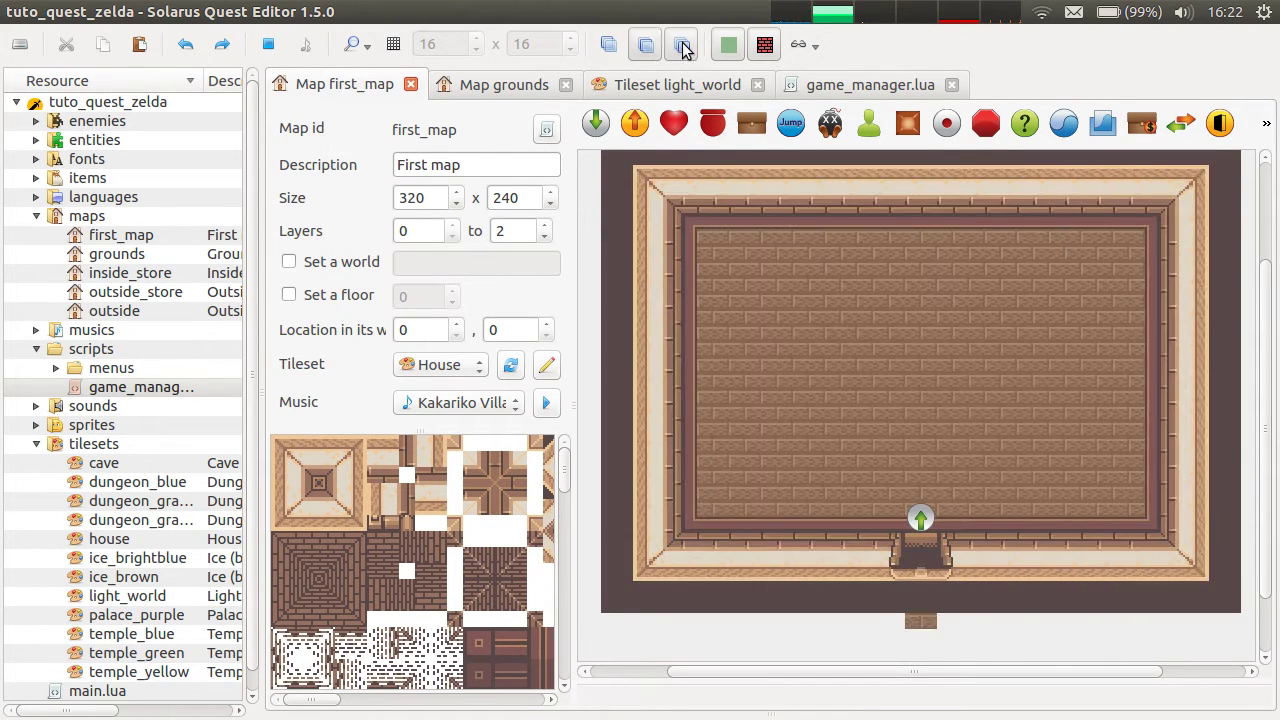
{"action": "left_click", "coordinate": [681, 44]}
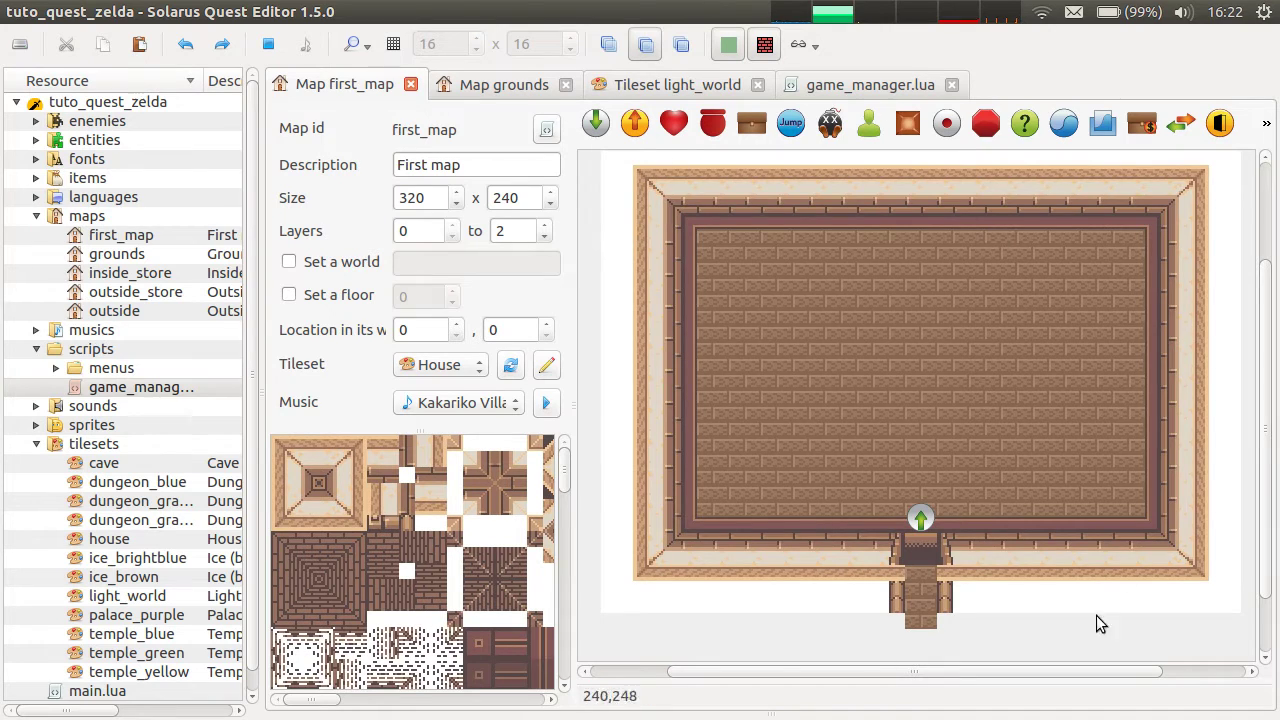
Step: Select the destination above the doorway, show layer 2, and mark the dark strip and wall tiles that cover the brick strip
{"action": "left_click", "coordinate": [606, 46]}
{"action": "left_click", "coordinate": [646, 46]}
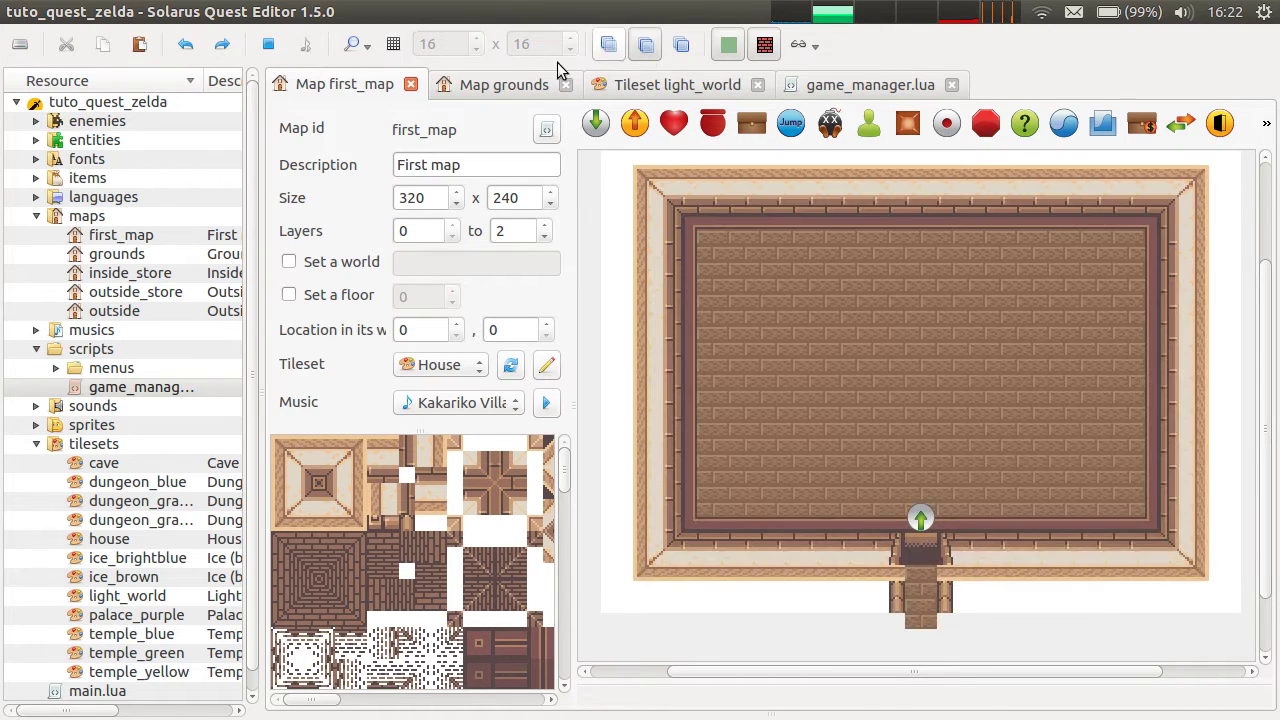
{"action": "right_click", "coordinate": [910, 512]}
{"action": "key", "text": "Escape"}
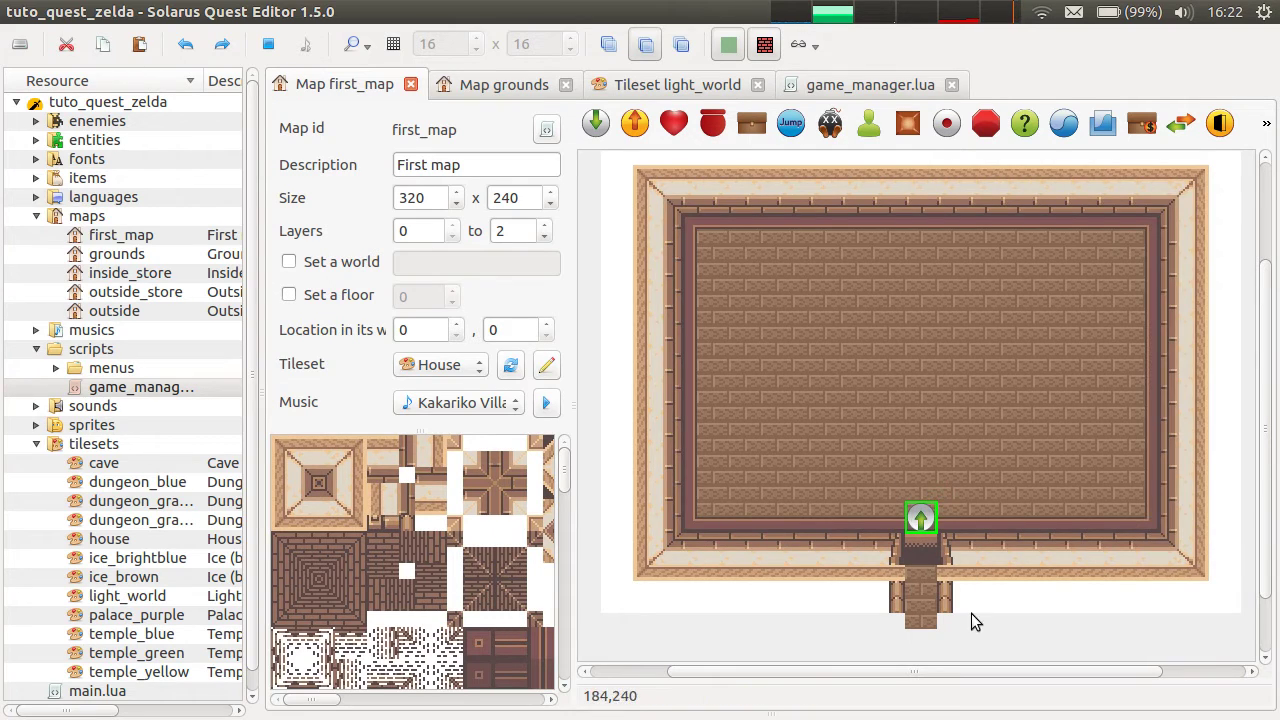
{"action": "left_click", "coordinate": [682, 46]}
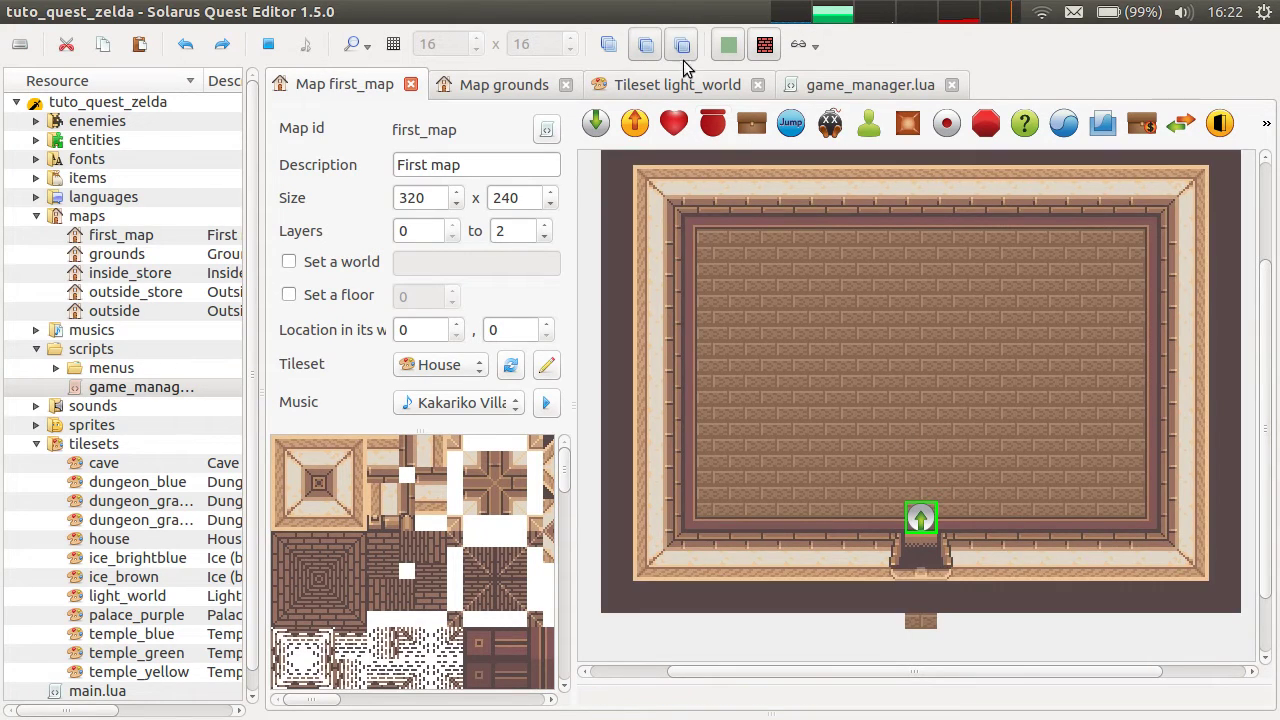
{"action": "left_click", "coordinate": [931, 599], "text": "ctrl"}
{"action": "left_click", "coordinate": [964, 577], "text": "ctrl"}
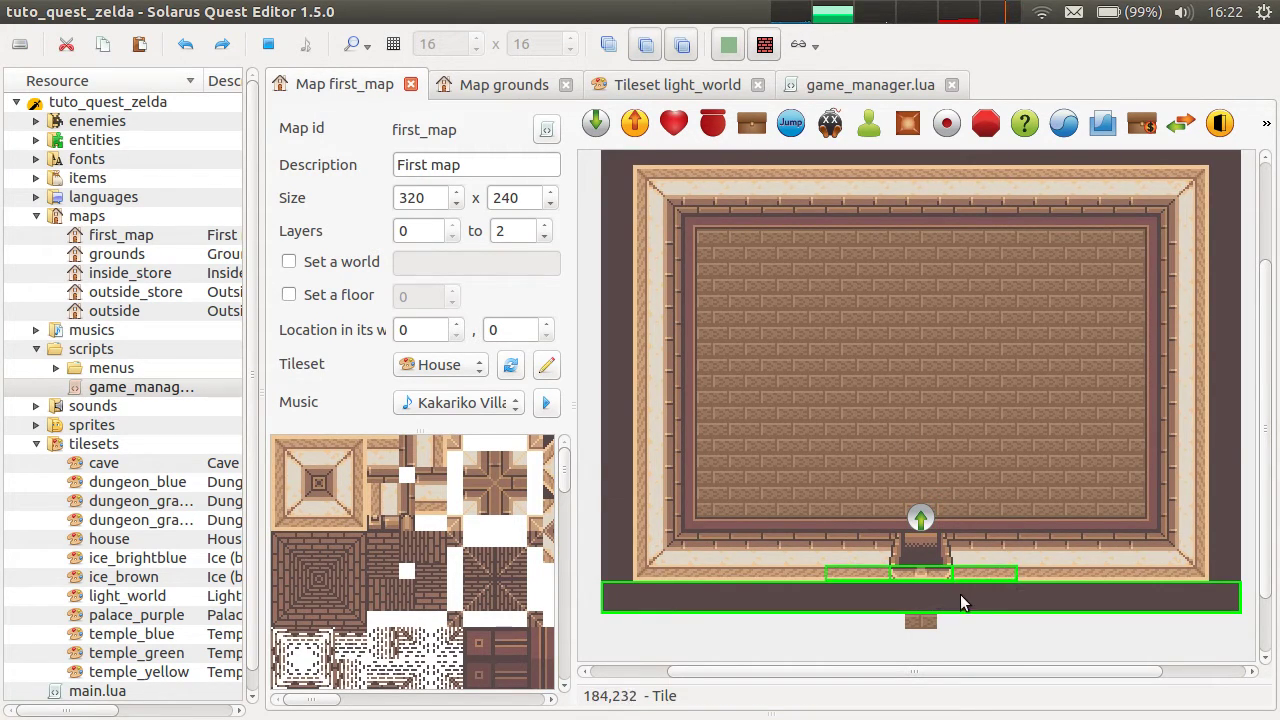
{"action": "left_click", "coordinate": [1059, 639]}
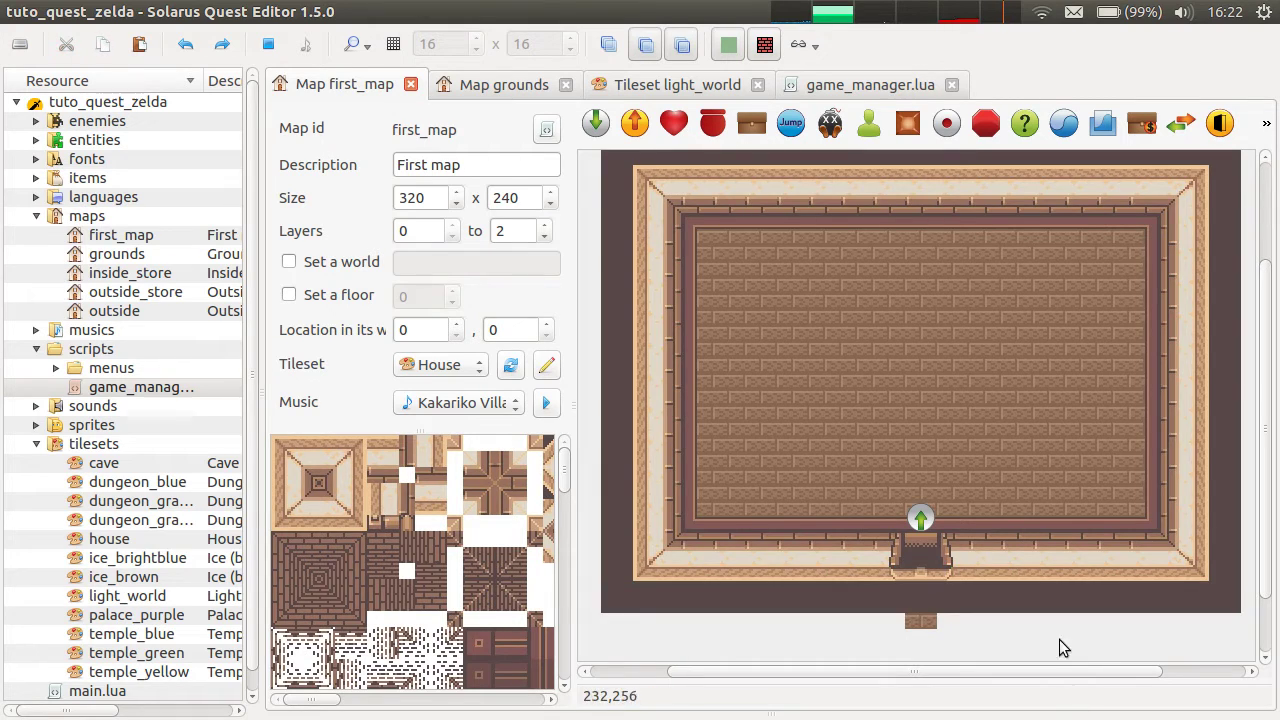
Step: Hide layer 2 and examine how the brick floor strip overlaps the lower wall on layer 1
{"action": "left_click", "coordinate": [646, 46]}
{"action": "left_click", "coordinate": [646, 46]}
{"action": "left_click", "coordinate": [682, 46]}
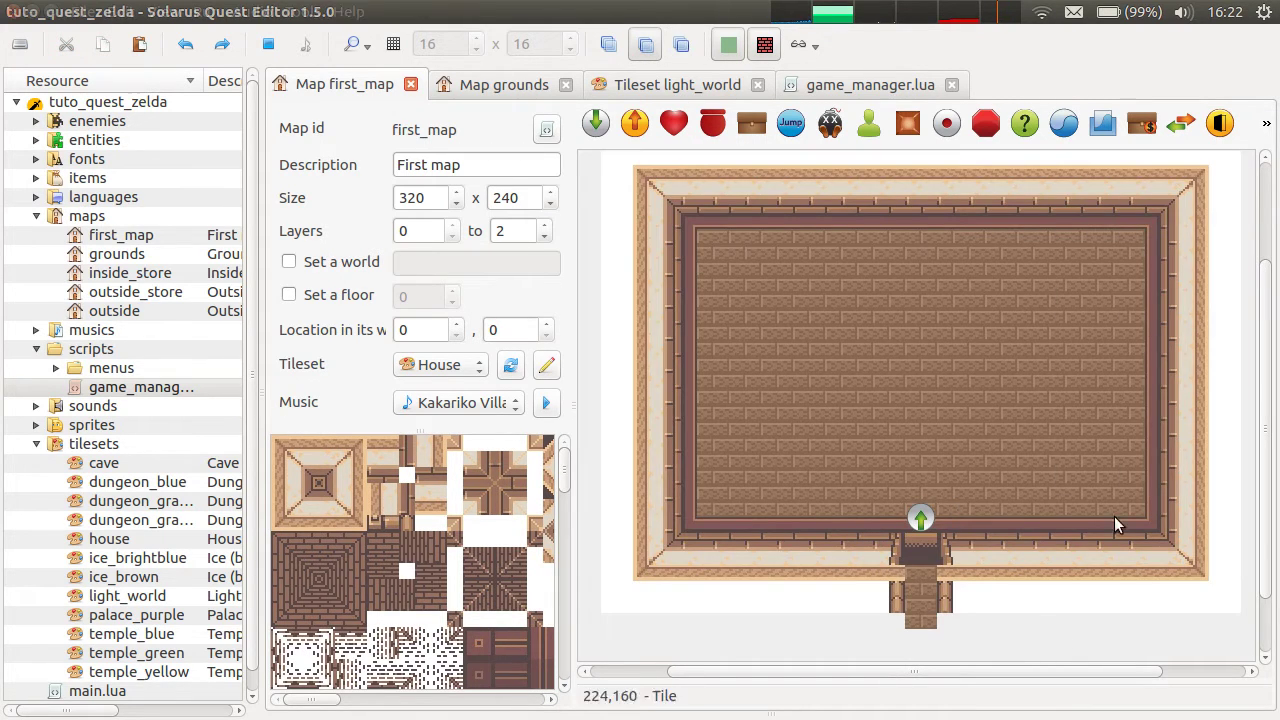
{"action": "left_click", "coordinate": [922, 600]}
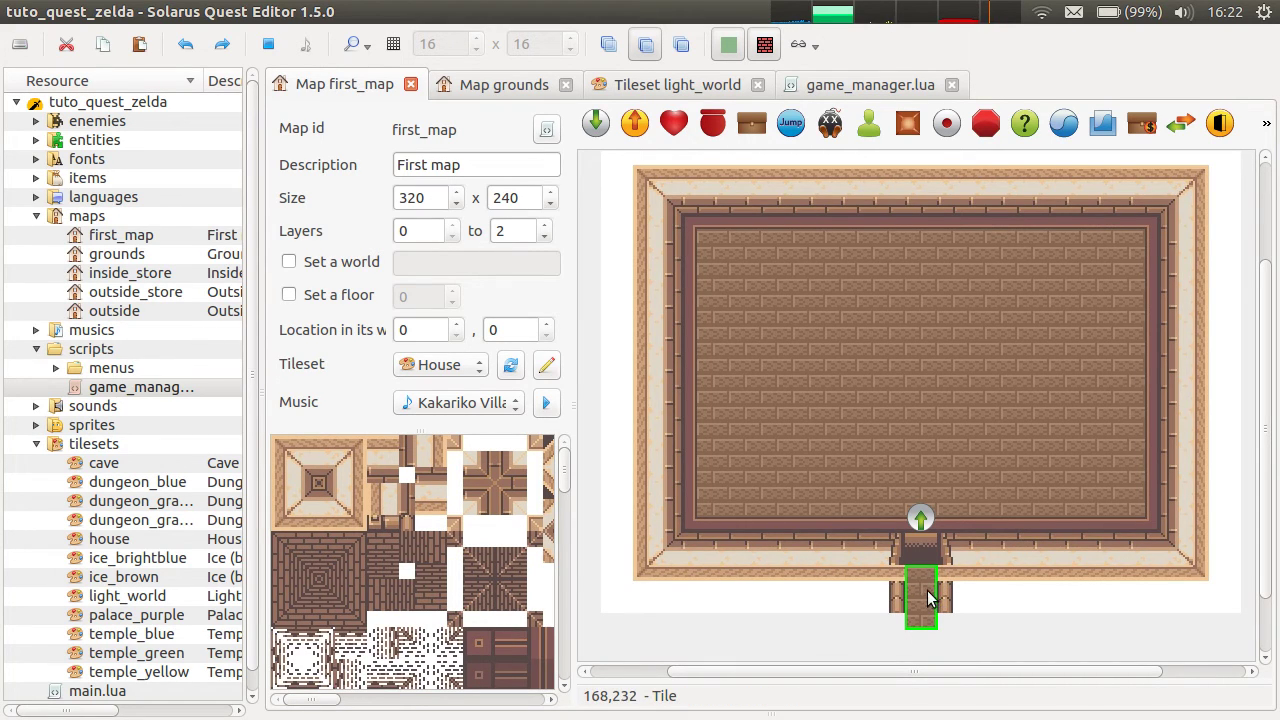
{"action": "left_click", "coordinate": [874, 568]}
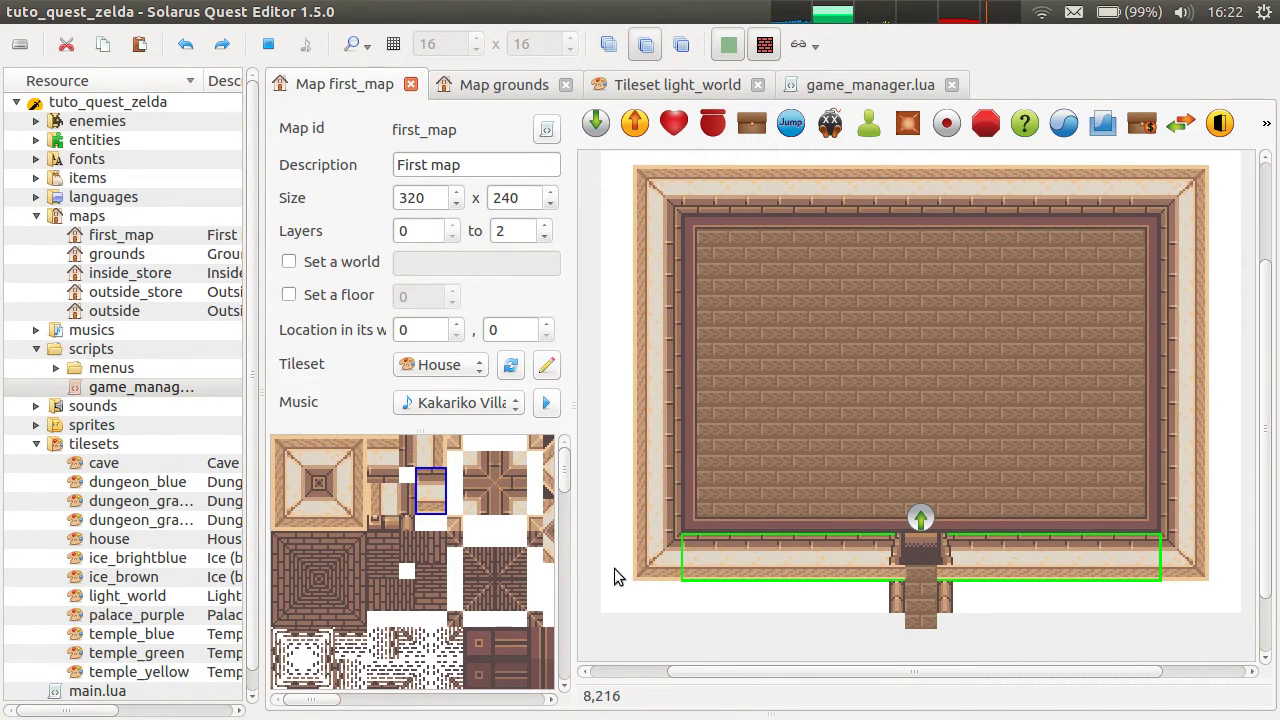
{"action": "left_click", "coordinate": [921, 598]}
{"action": "right_click", "coordinate": [918, 605]}
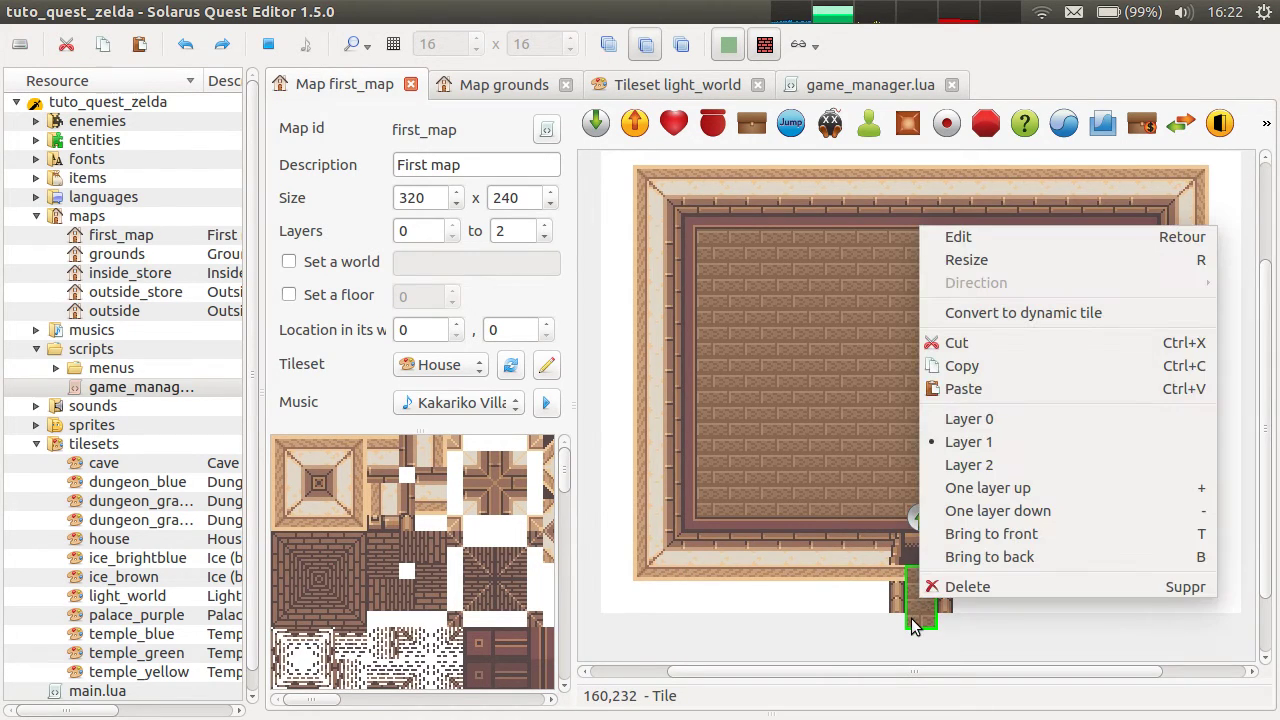
{"action": "left_click", "coordinate": [908, 621]}
{"action": "left_click", "coordinate": [852, 566]}
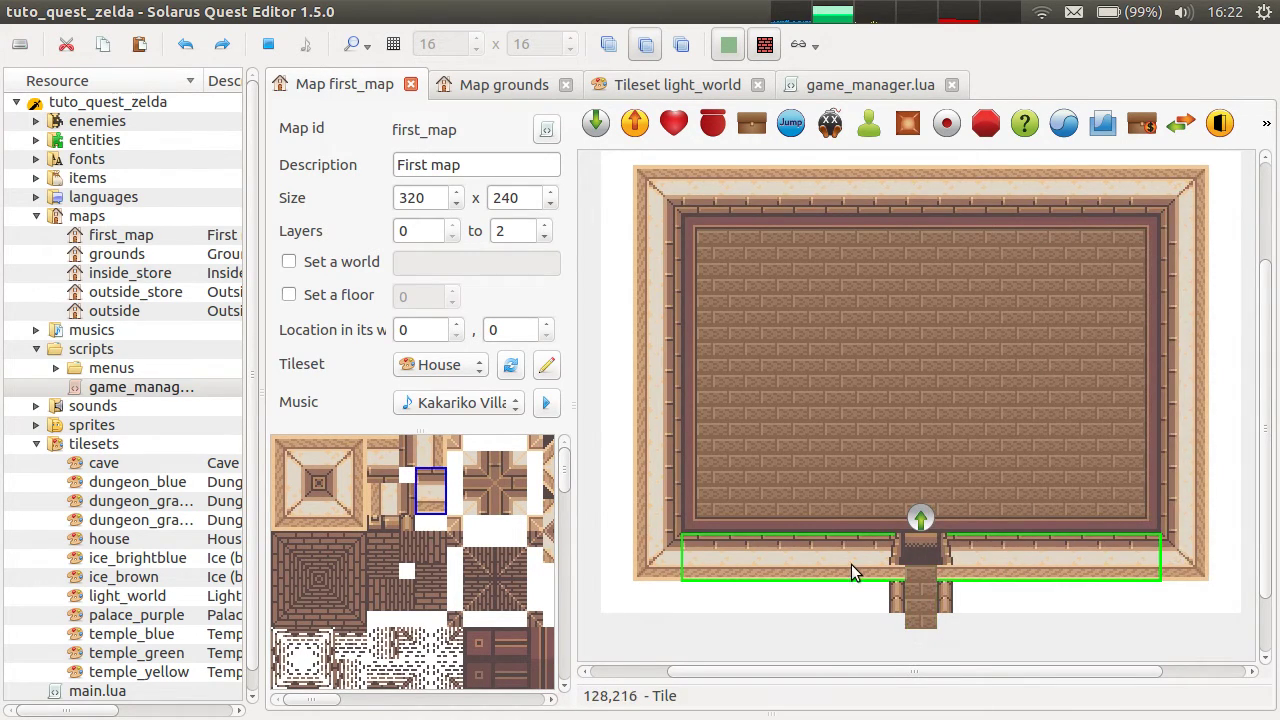
{"action": "left_click", "coordinate": [923, 587], "text": "ctrl"}
{"action": "left_click", "coordinate": [979, 607]}
Step: Try sending the brick floor strip to the back behind the lower wall, and undo the change
{"action": "left_click", "coordinate": [909, 601]}
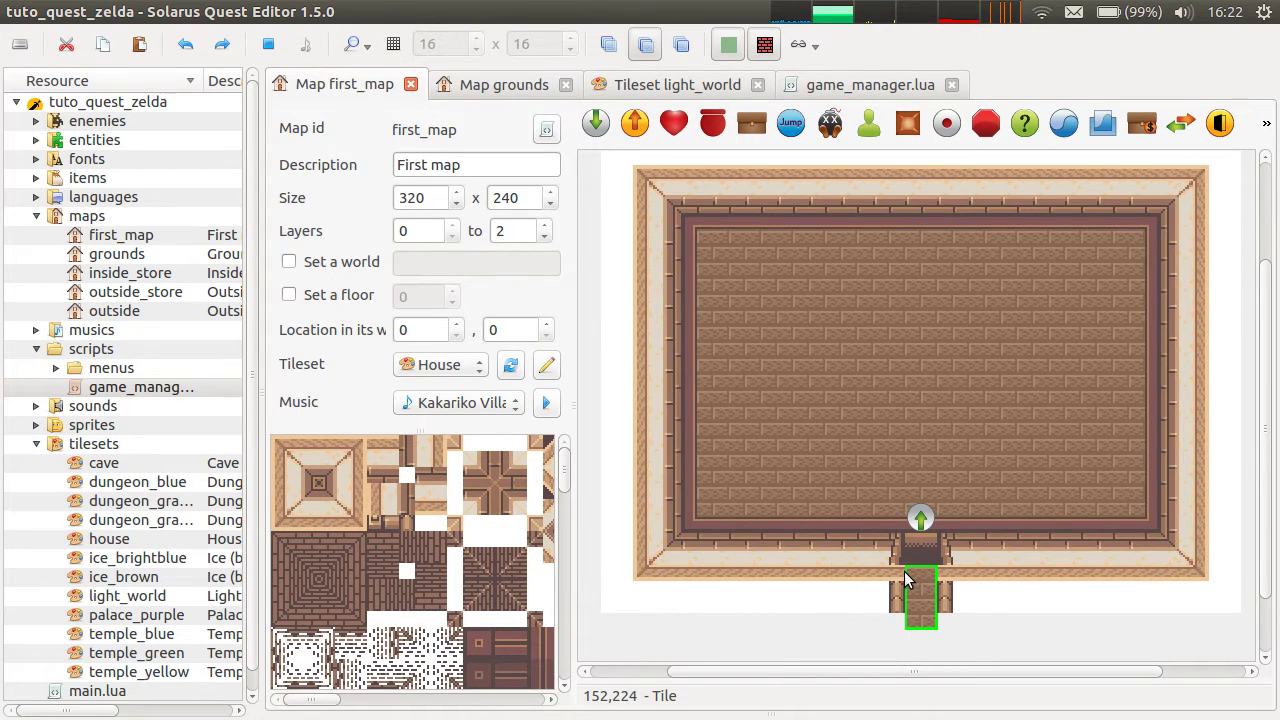
{"action": "right_click", "coordinate": [921, 598]}
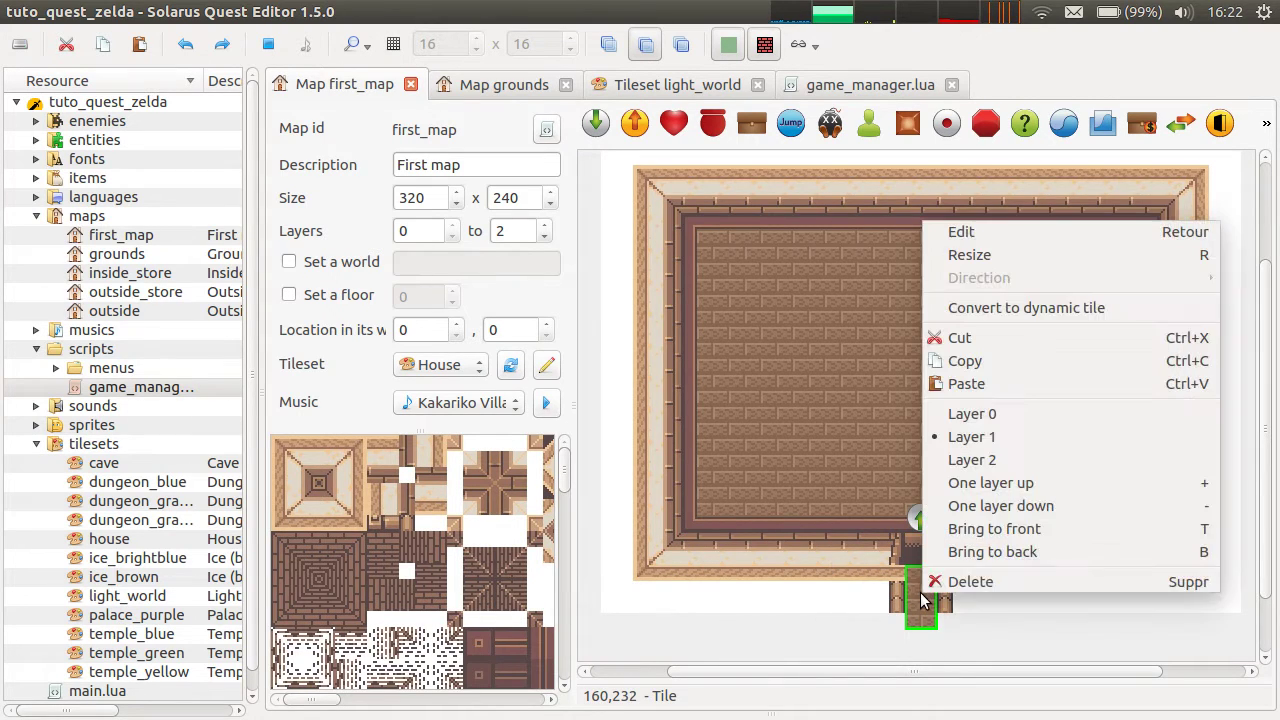
{"action": "left_click", "coordinate": [1037, 556]}
{"action": "left_click", "coordinate": [1027, 601]}
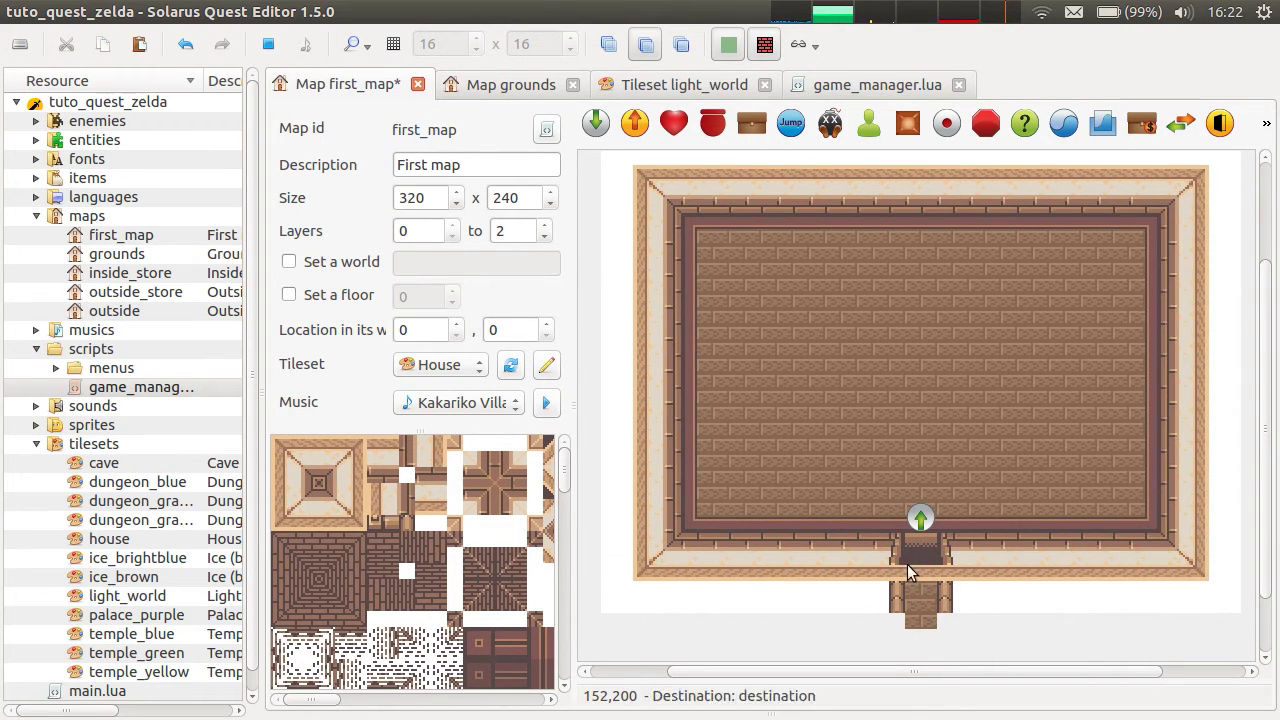
{"action": "right_click", "coordinate": [926, 601]}
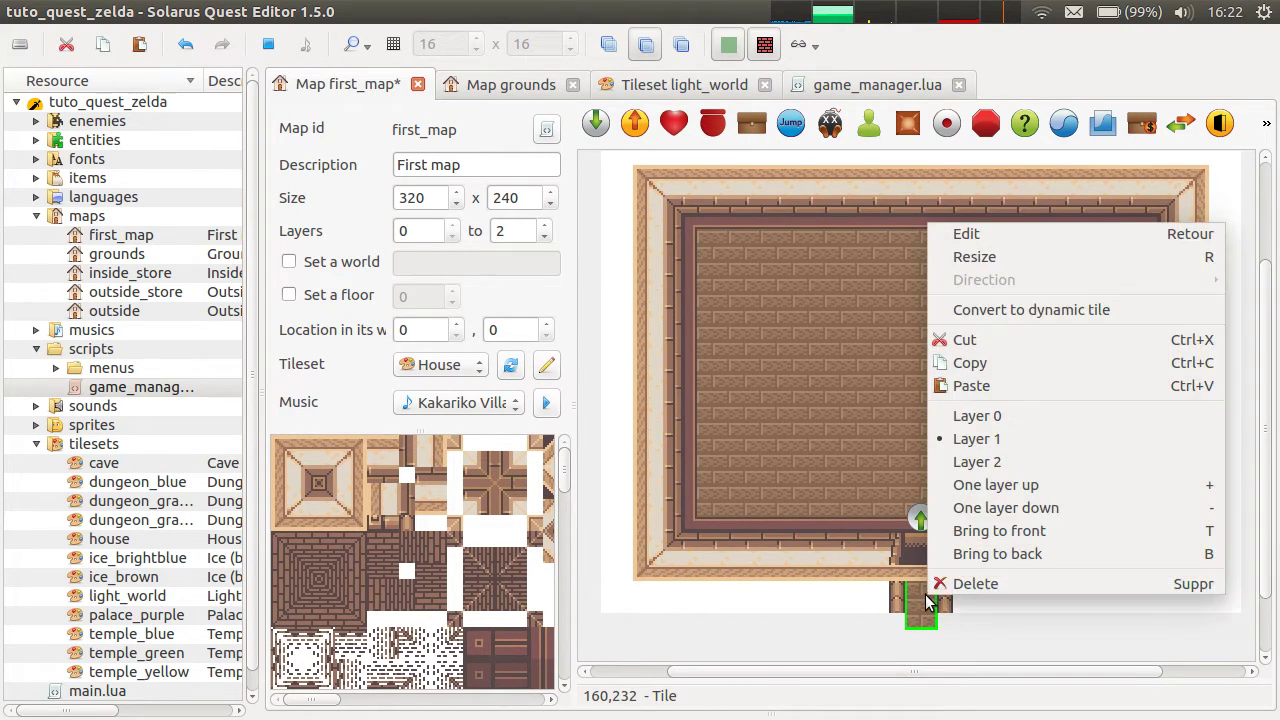
{"action": "left_click", "coordinate": [1021, 603]}
{"action": "key", "text": "ctrl+z"}
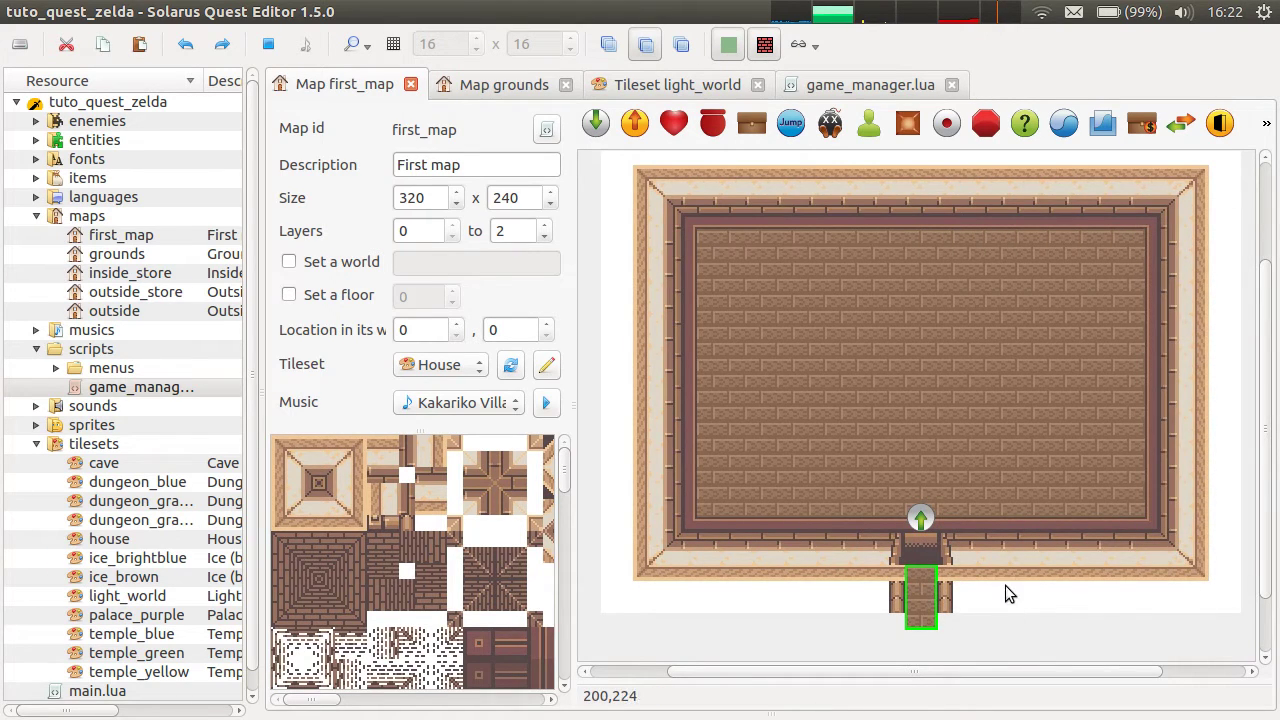
Step: Show layers 0 and 2 again, recheck the doorway in the running quest, and close the game
{"action": "left_click", "coordinate": [676, 46]}
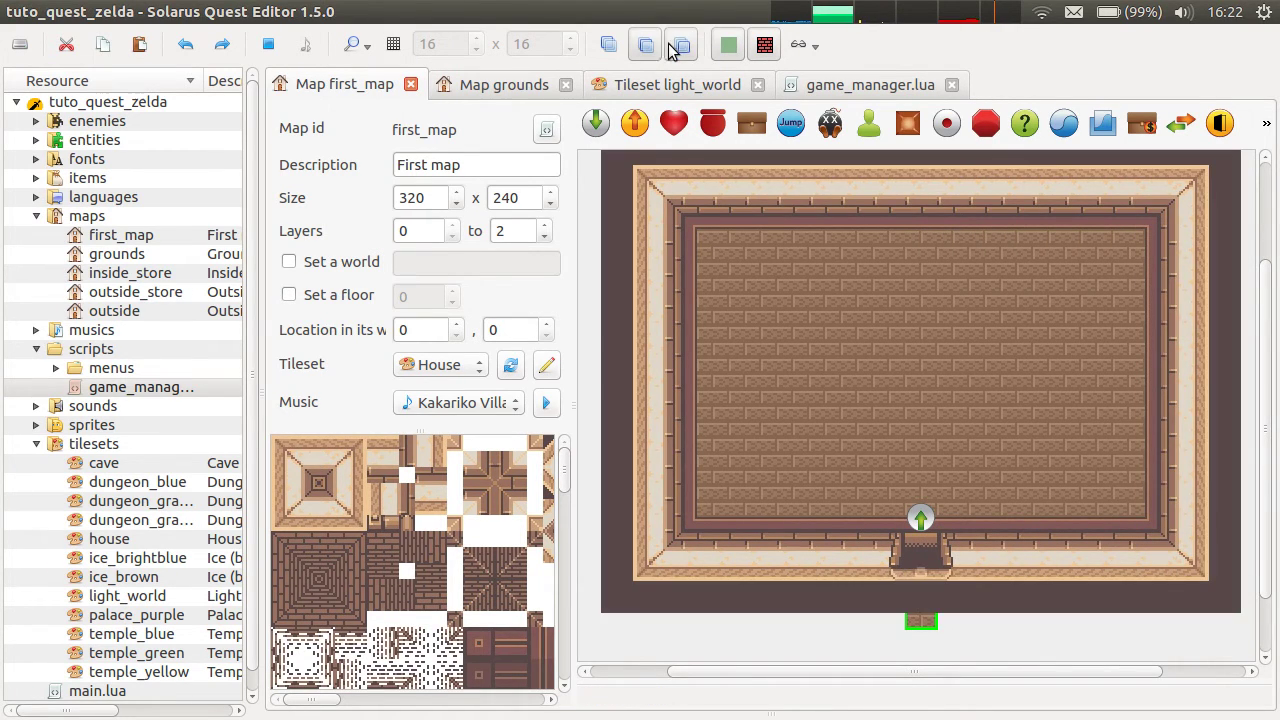
{"action": "left_click", "coordinate": [608, 46]}
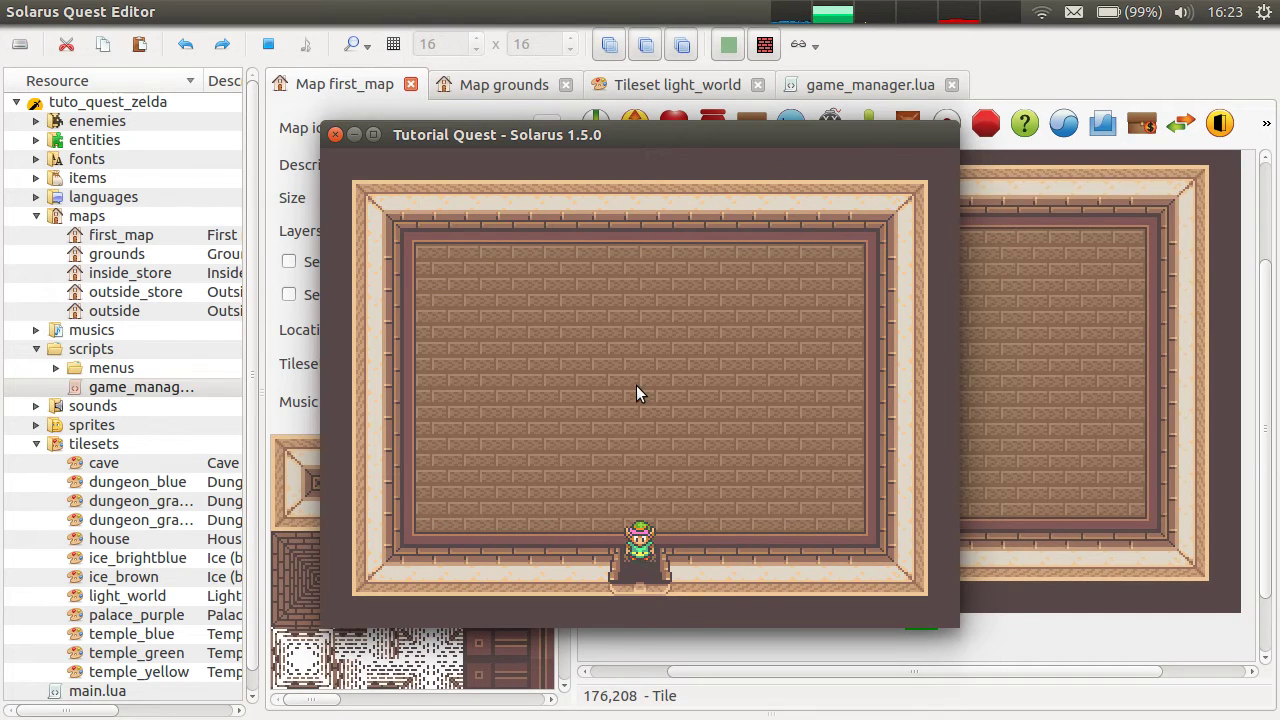
{"action": "left_click", "coordinate": [336, 134]}
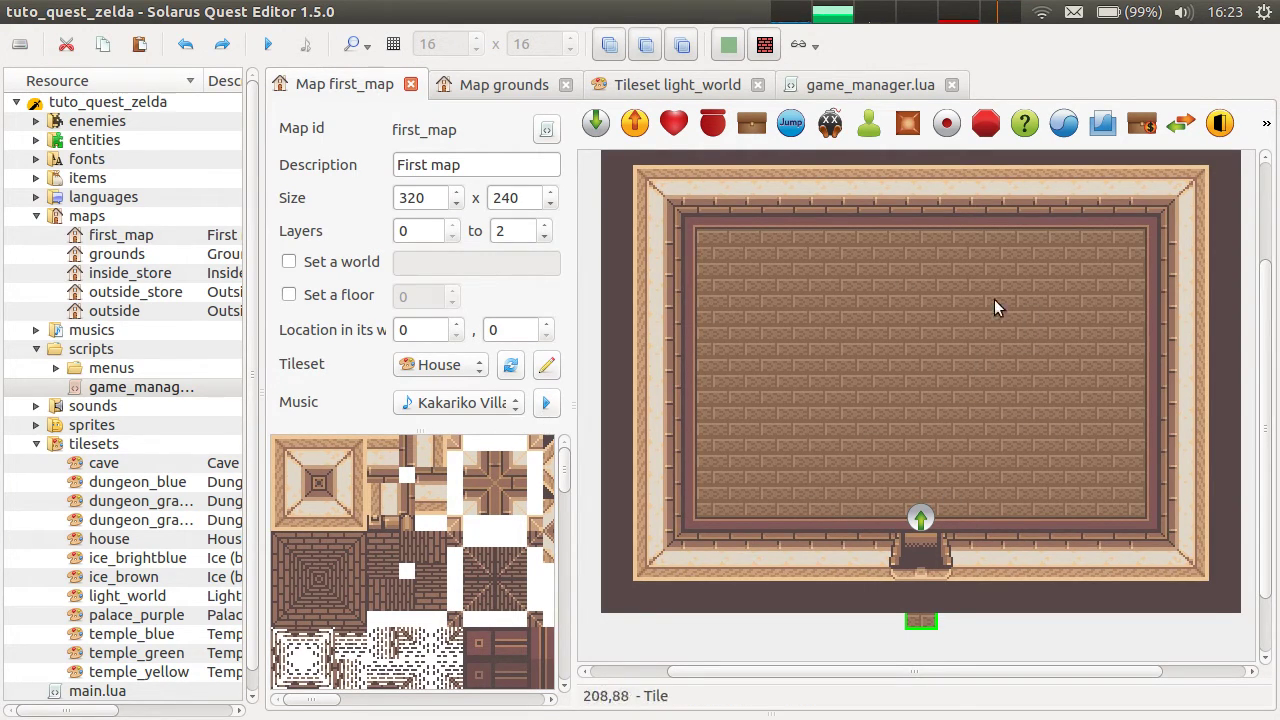
Step: Try moving the room's west wall tile slightly downward, and undo the move
{"action": "left_click", "coordinate": [950, 192]}
{"action": "left_click", "coordinate": [660, 195]}
{"action": "left_click_drag", "start_coordinate": [661, 515], "coordinate": [665, 517]}
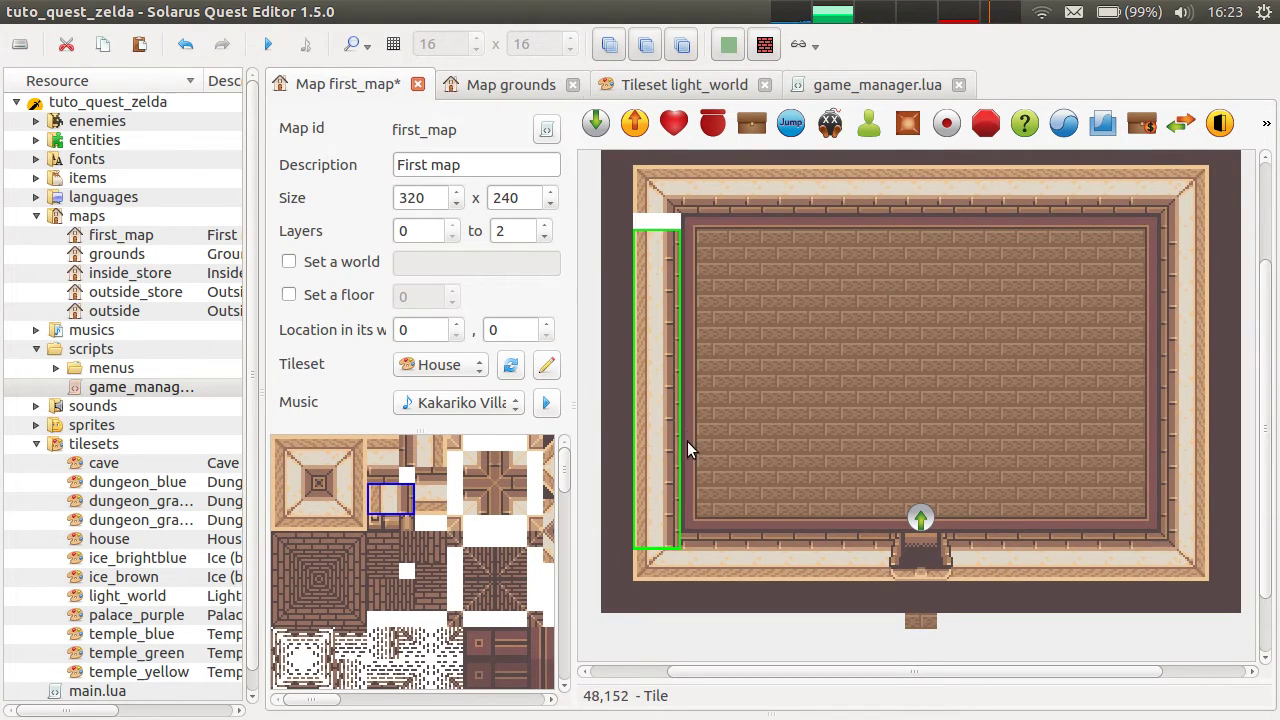
{"action": "key", "text": "ctrl+z"}
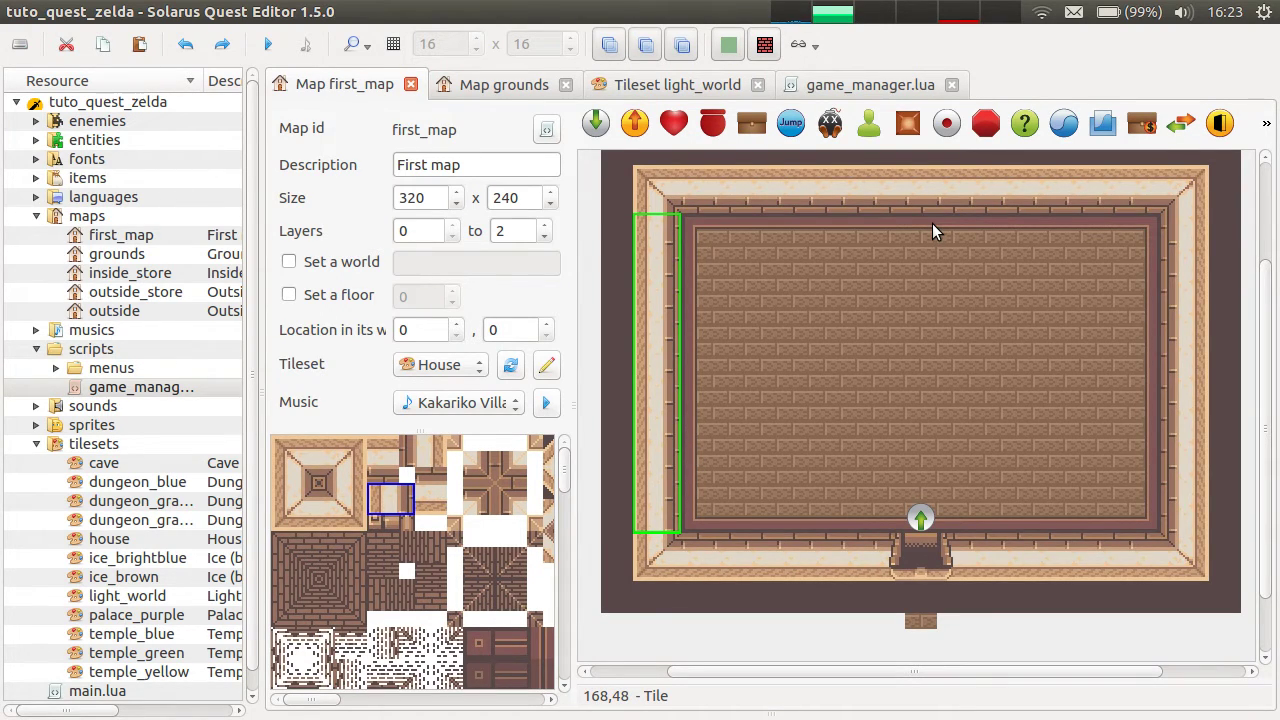
Step: Send the destination above the doorway to the back of its layer, check its ordering options together with the floor's, and save the map
{"action": "right_click", "coordinate": [923, 518]}
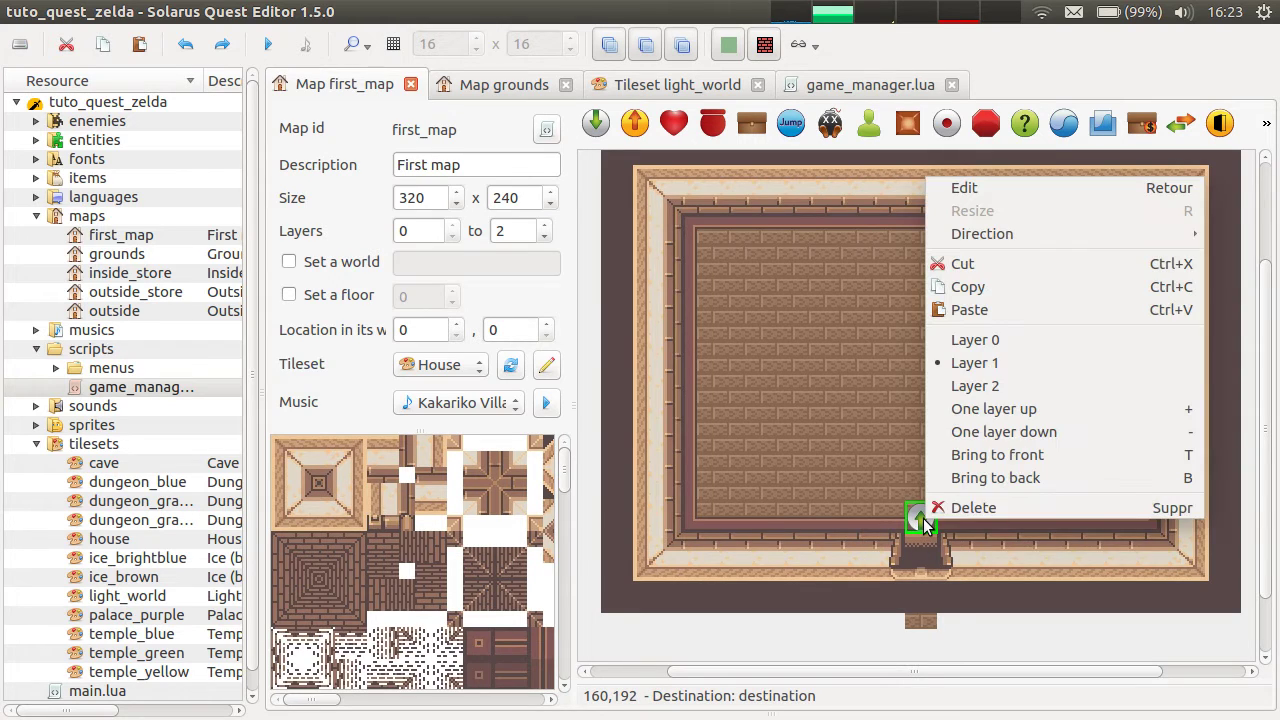
{"action": "left_click", "coordinate": [1031, 478]}
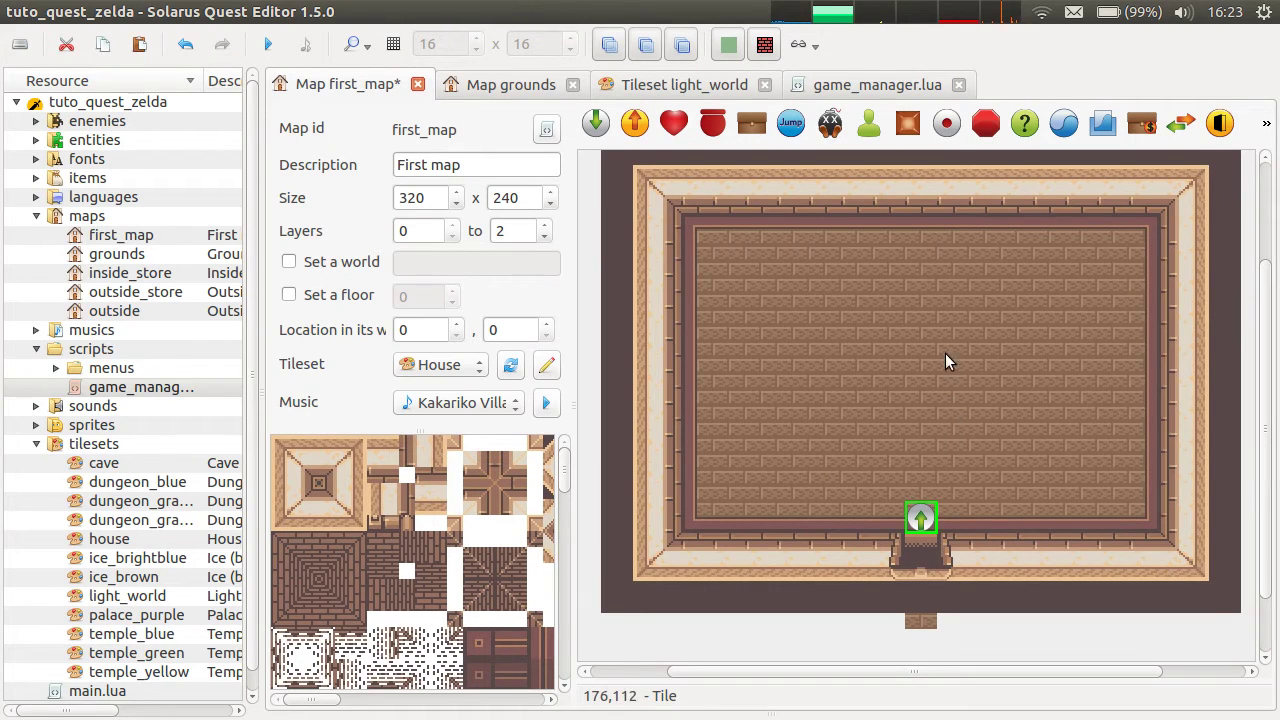
{"action": "right_click", "coordinate": [956, 390]}
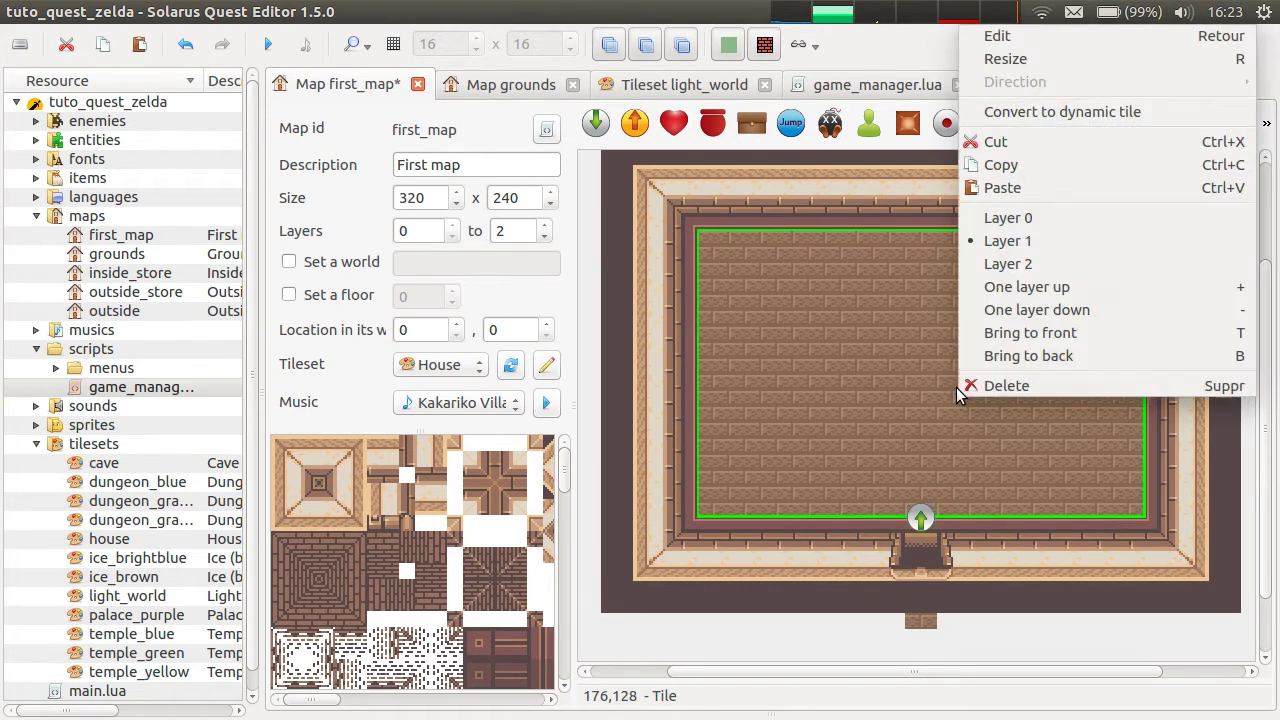
{"action": "left_click", "coordinate": [918, 518]}
{"action": "right_click", "coordinate": [918, 518]}
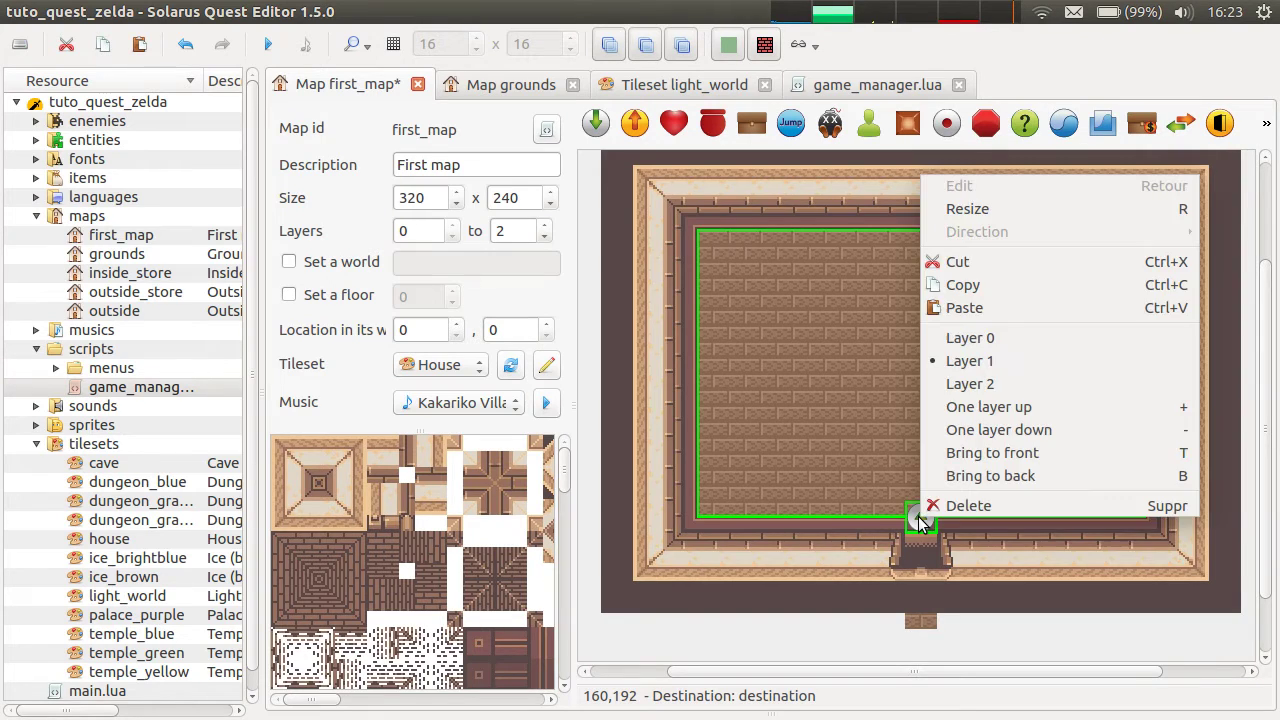
{"action": "left_click", "coordinate": [945, 525]}
{"action": "left_click", "coordinate": [1023, 630]}
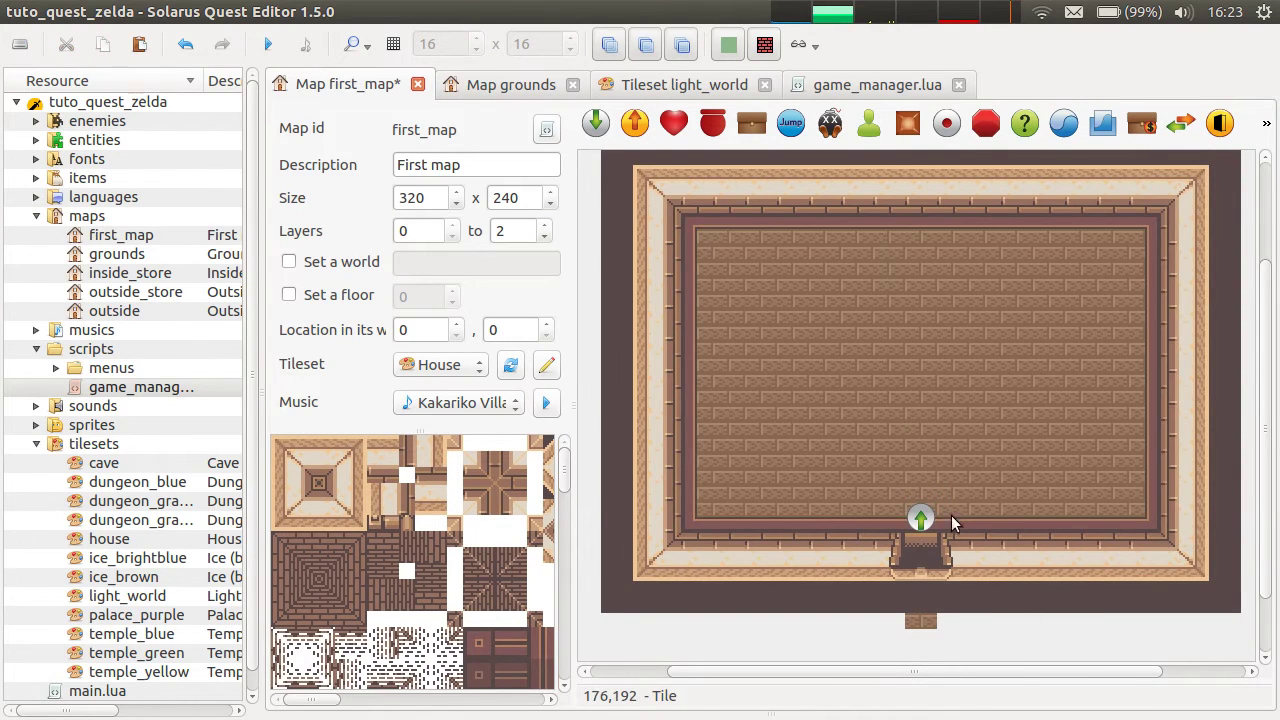
{"action": "left_click", "coordinate": [919, 517]}
{"action": "key", "text": "ctrl+s"}
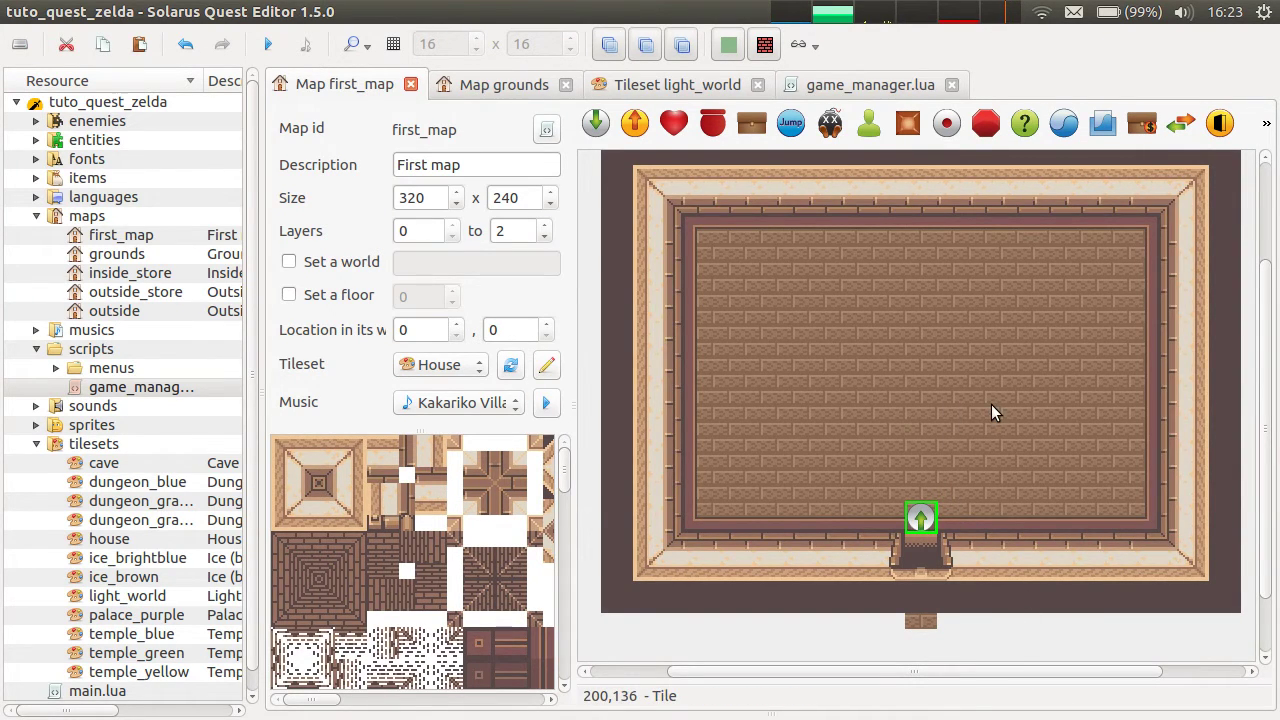
Step: Enable a sprite on the destination above the doorway and choose Destination from the entities folder
{"action": "double_click", "coordinate": [924, 515]}
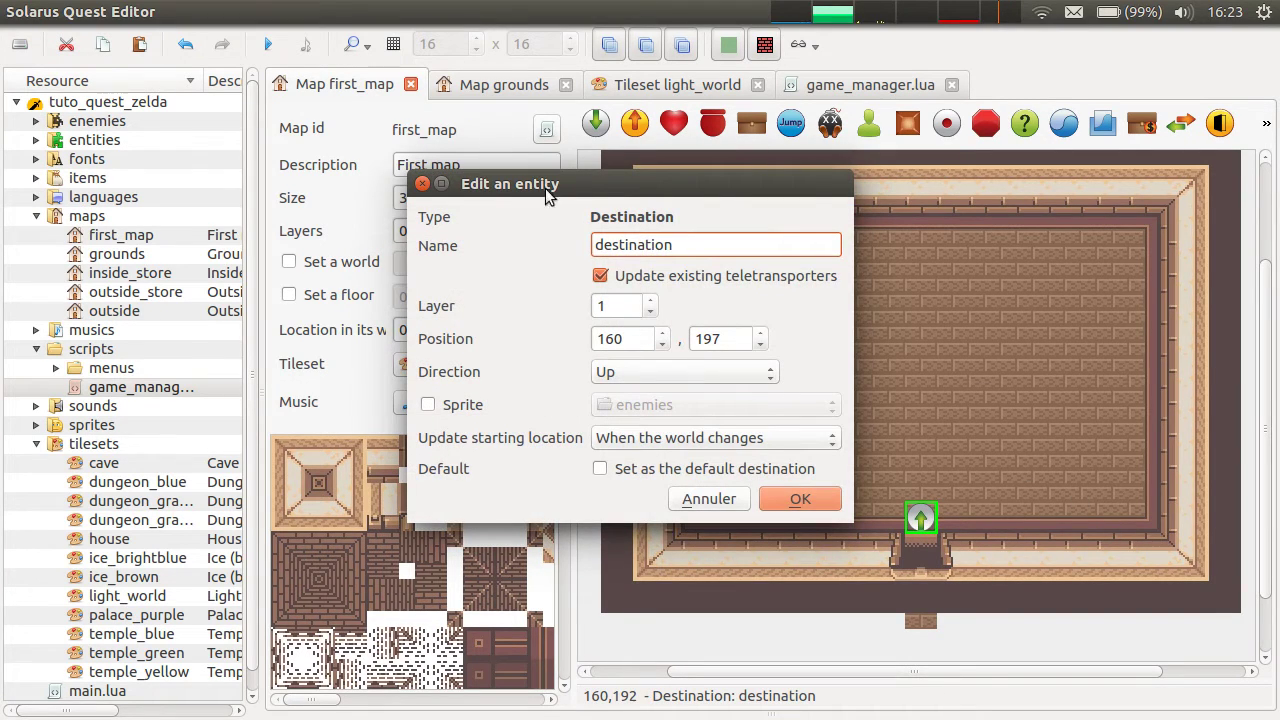
{"action": "left_click", "coordinate": [428, 404]}
{"action": "left_click", "coordinate": [645, 405]}
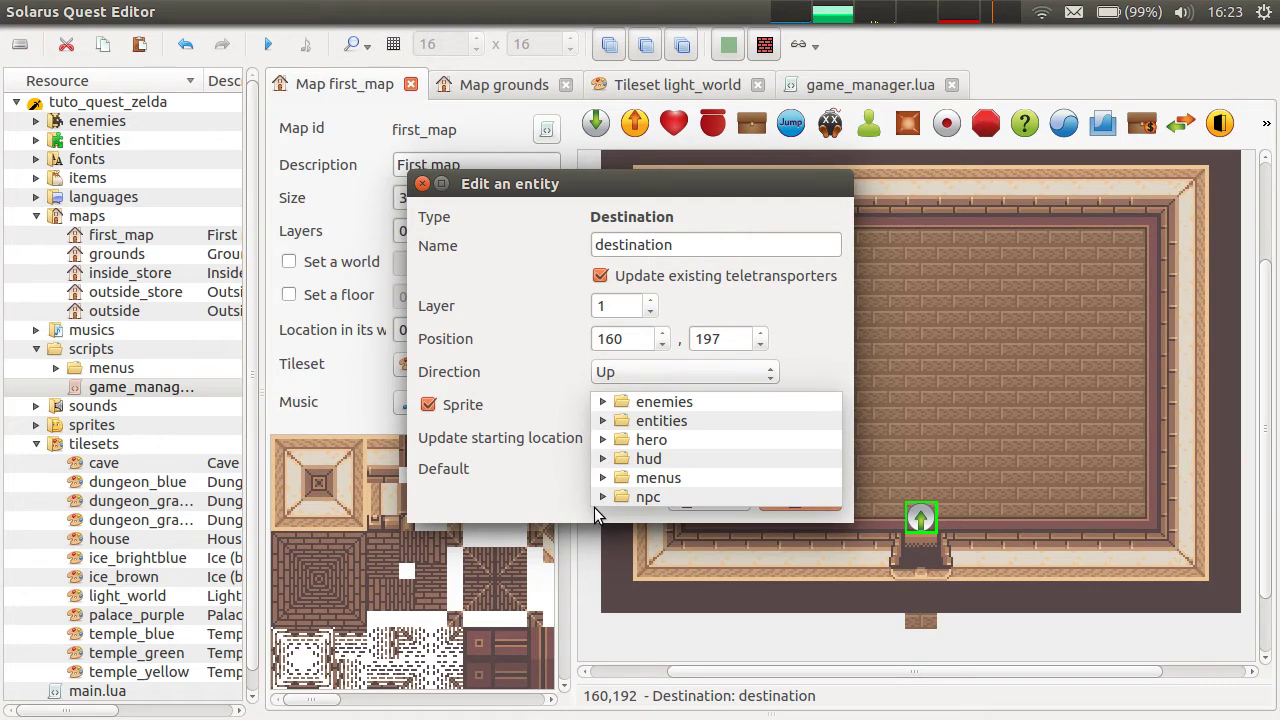
{"action": "left_click", "coordinate": [602, 421]}
{"action": "scroll", "coordinate": [727, 435], "scroll_direction": "down", "scroll_amount": 5}
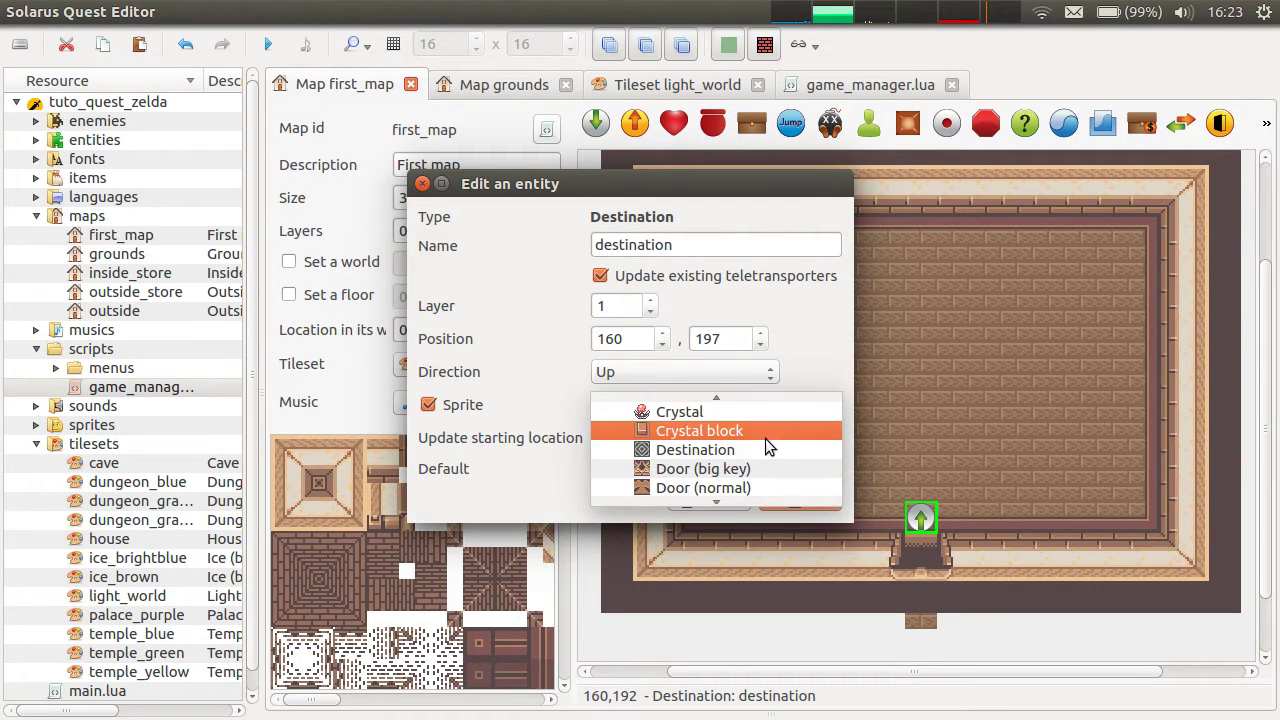
{"action": "left_click", "coordinate": [764, 444]}
{"action": "left_click", "coordinate": [779, 495]}
Step: Check the destination's layer and ordering options, try moving it down into the doorway, and undo the move
{"action": "left_click", "coordinate": [1000, 595]}
{"action": "left_click", "coordinate": [915, 518]}
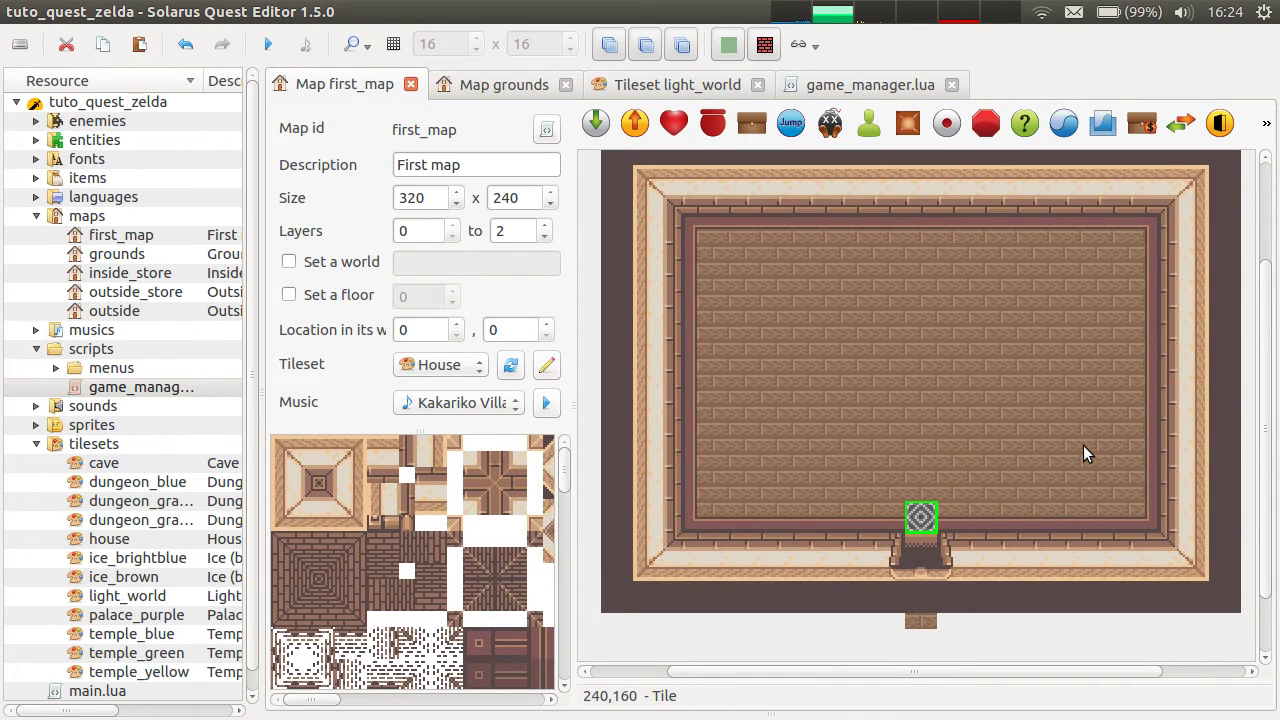
{"action": "right_click", "coordinate": [932, 506]}
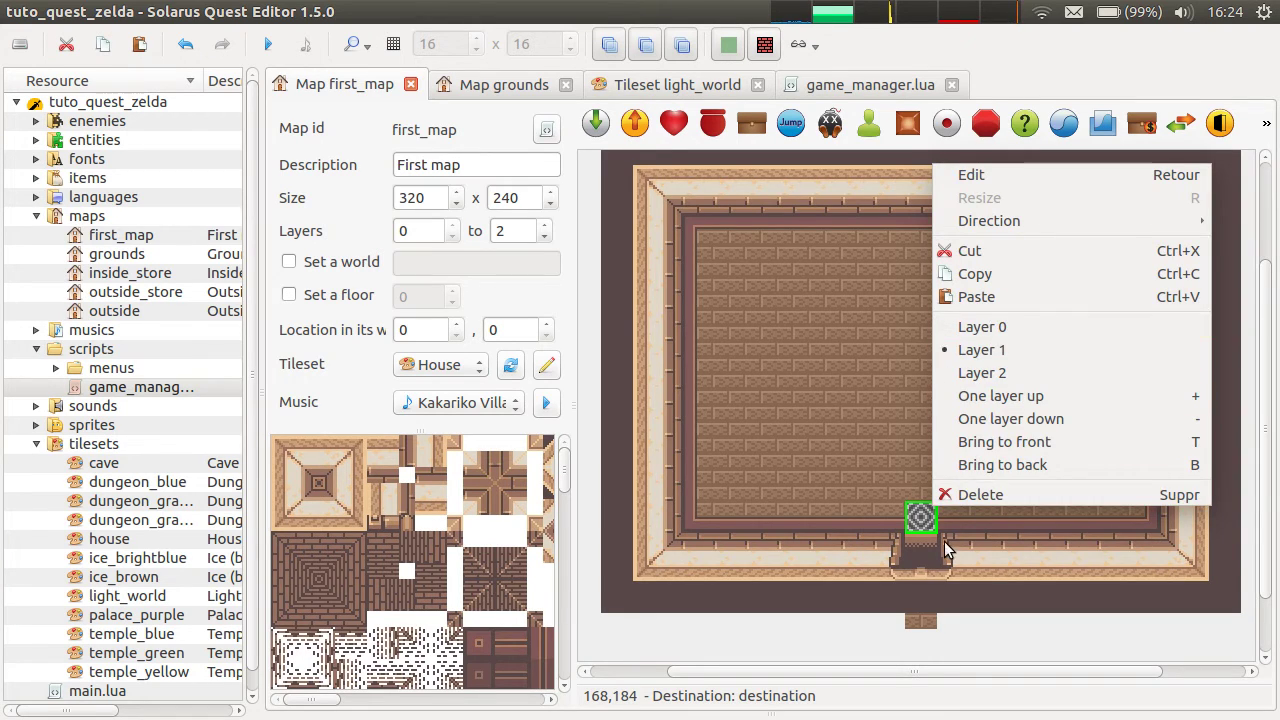
{"action": "left_click", "coordinate": [919, 506]}
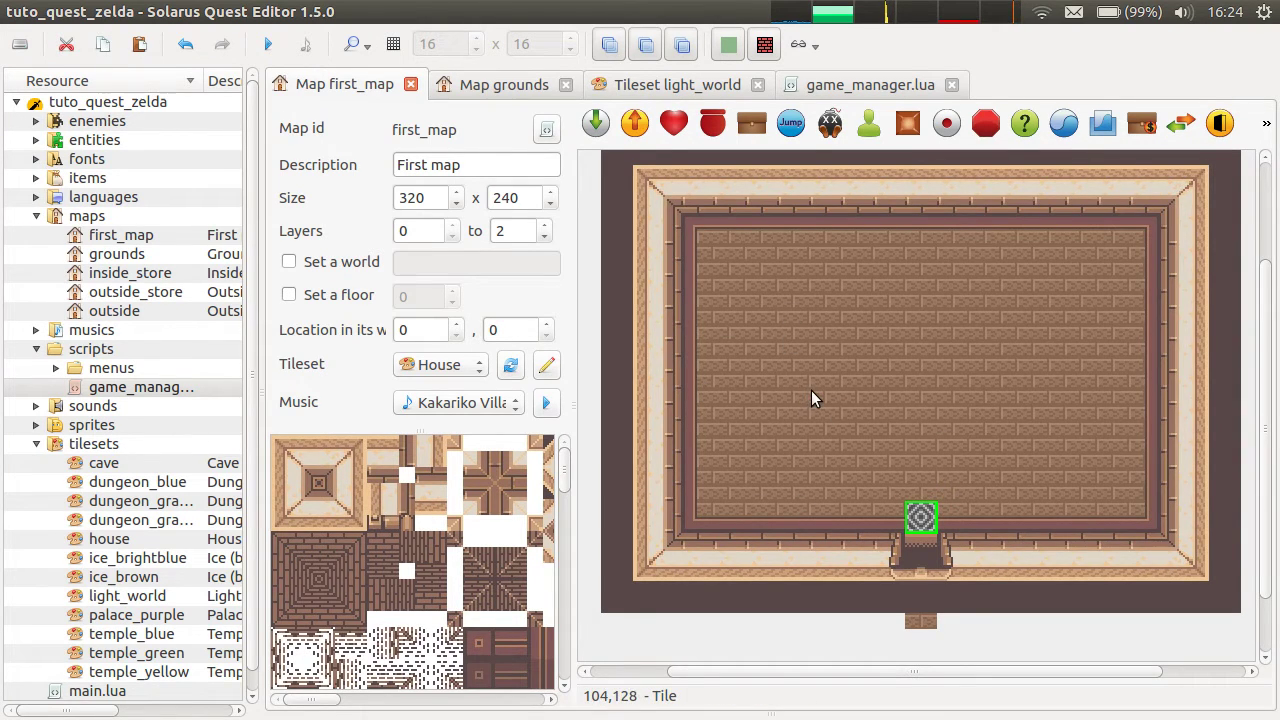
{"action": "left_click_drag", "start_coordinate": [922, 518], "coordinate": [930, 570]}
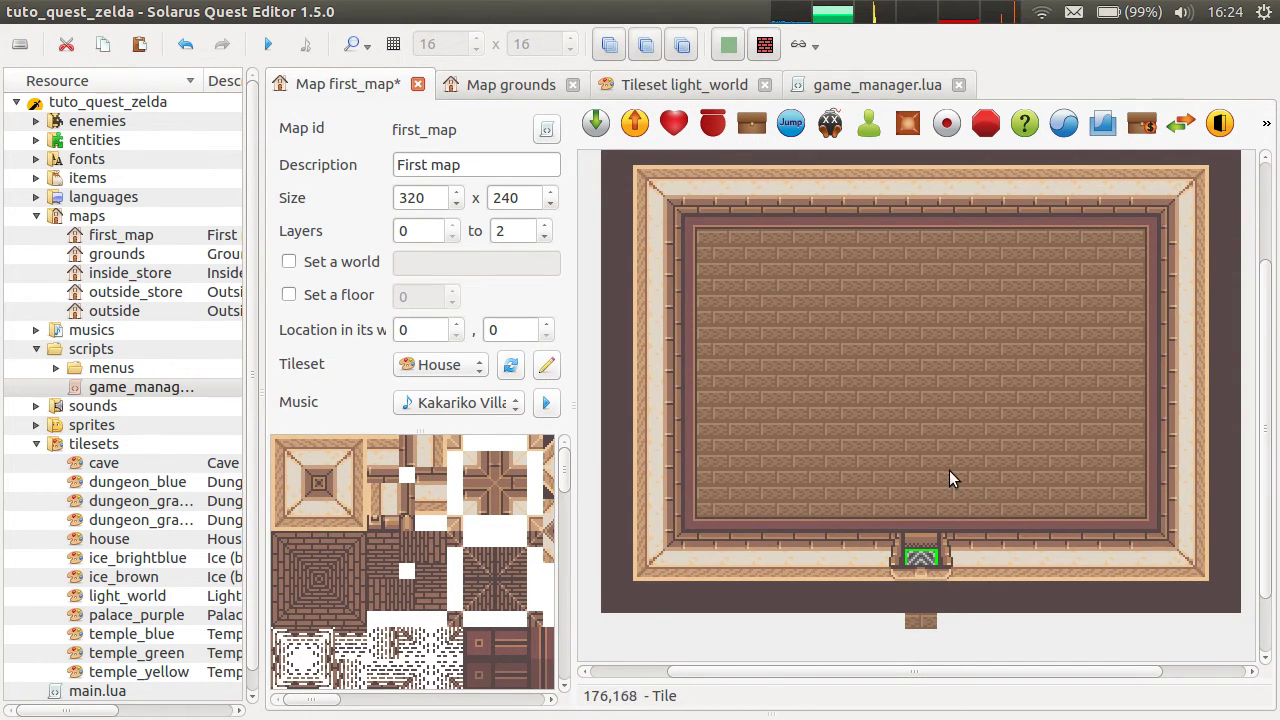
{"action": "key", "text": "ctrl+z"}
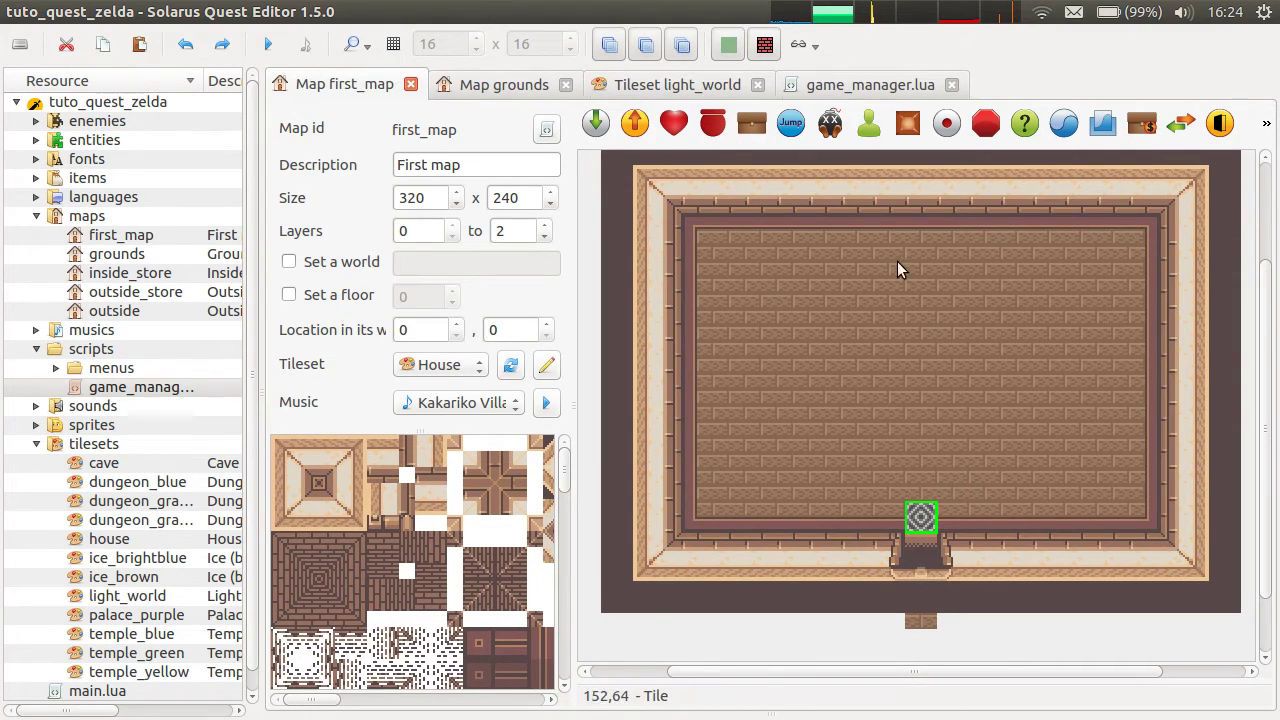
{"action": "left_click", "coordinate": [960, 495]}
Step: Set the starting location in game_manager.lua to "grounds" and save the script
{"action": "left_click", "coordinate": [515, 85]}
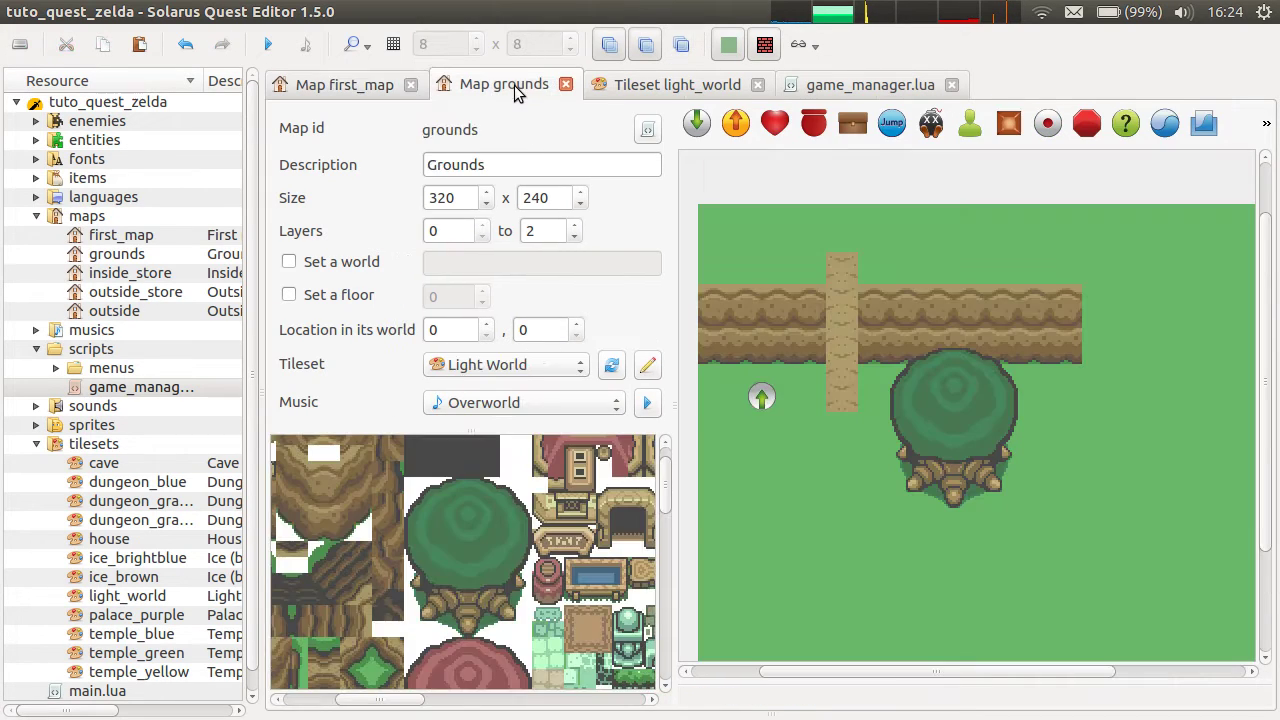
{"action": "left_click", "coordinate": [868, 88]}
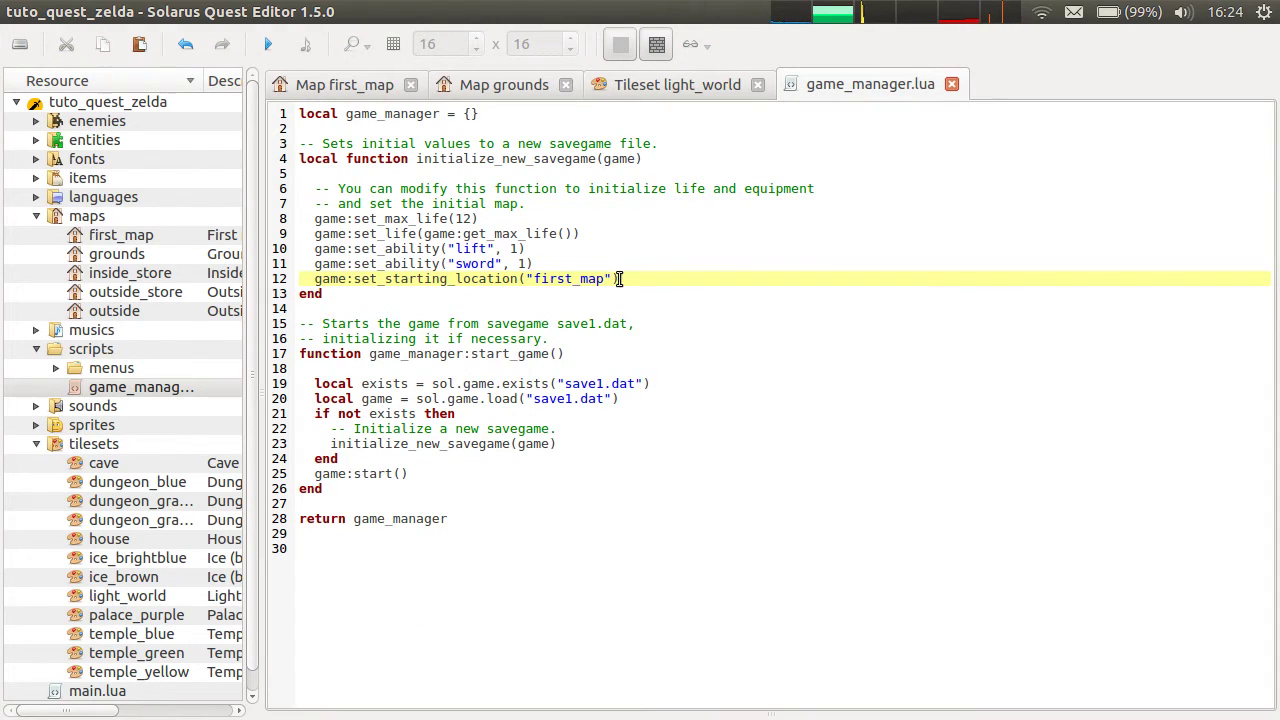
{"action": "double_click", "coordinate": [603, 282]}
{"action": "key", "text": "BackSpace"}
{"action": "type", "text": "grounds"}
{"action": "key", "text": "ctrl+s"}
Step: Check the ground type options of the straight lower cliff pattern grass.cliff.1 in the Light World tileset
{"action": "left_click", "coordinate": [515, 85]}
{"action": "scroll", "coordinate": [860, 490], "scroll_direction": "down", "scroll_amount": 1, "text": "ctrl"}
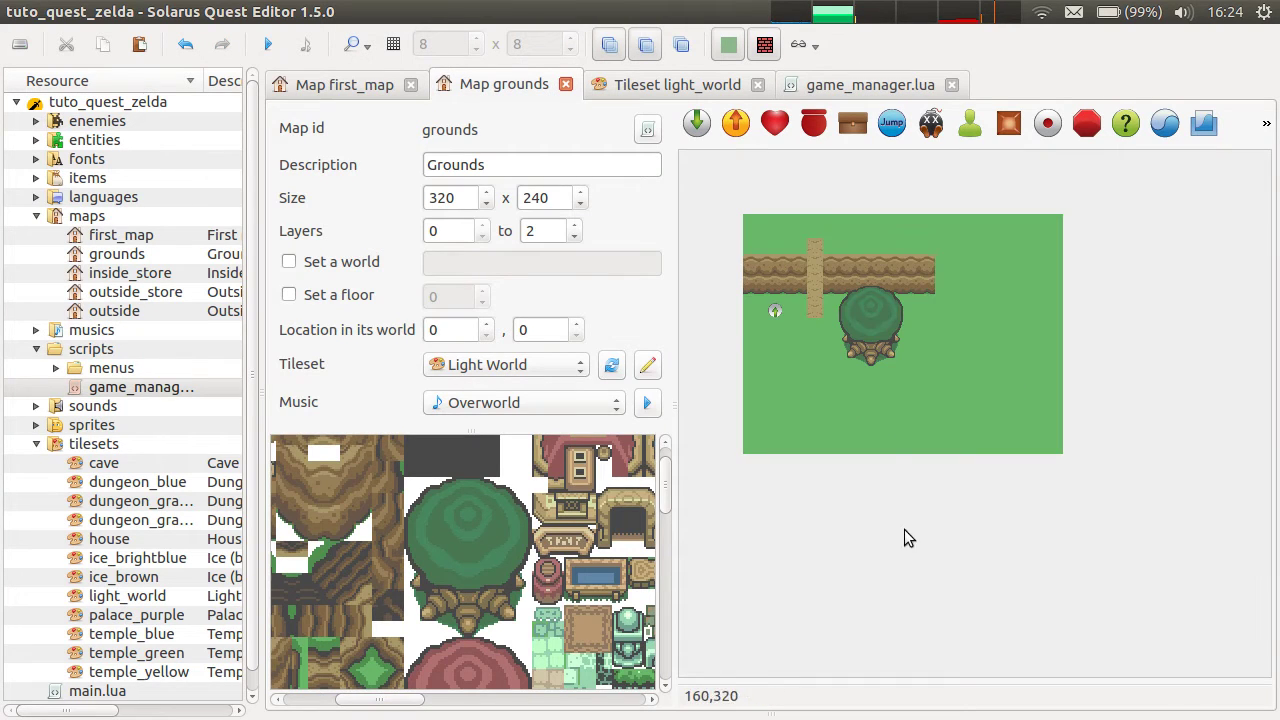
{"action": "left_click", "coordinate": [703, 87]}
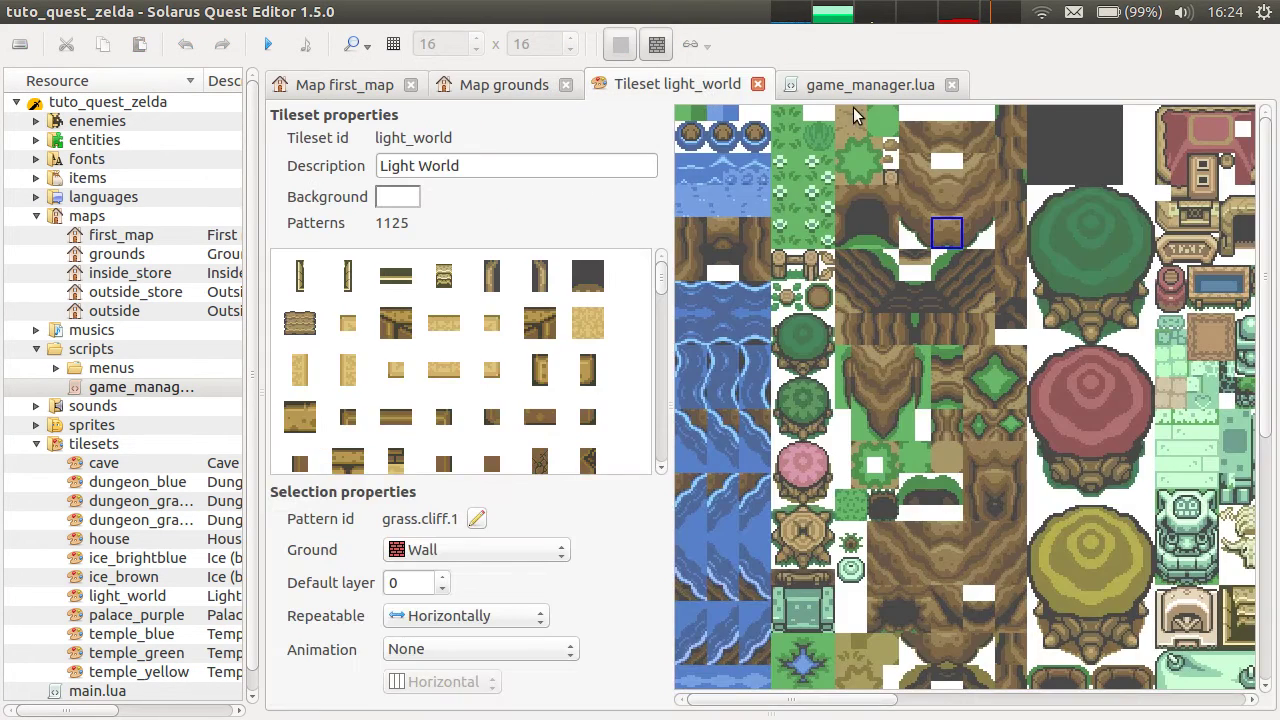
{"action": "right_click", "coordinate": [948, 232]}
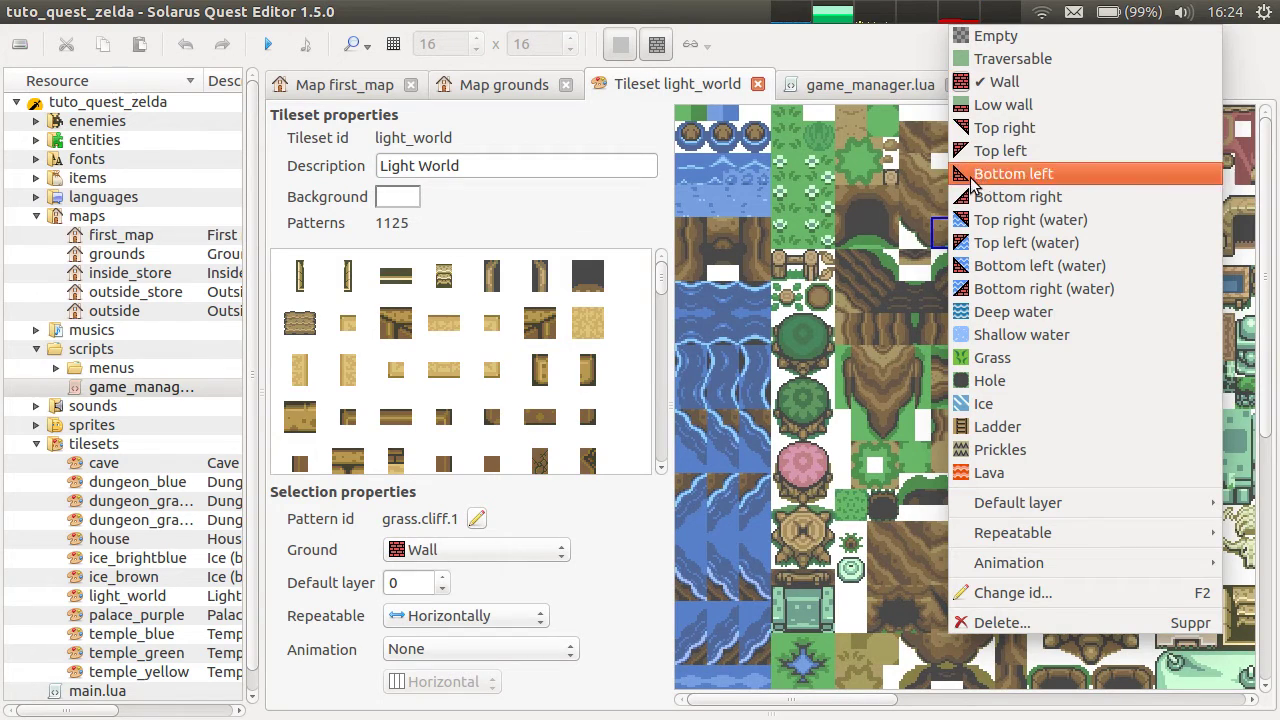
{"action": "left_click", "coordinate": [929, 220]}
Step: Place three diagonal lower-edge cliff tiles on the grounds map, descending rightward from the cliff's east end
{"action": "scroll", "coordinate": [712, 87], "scroll_direction": "up", "scroll_amount": 1}
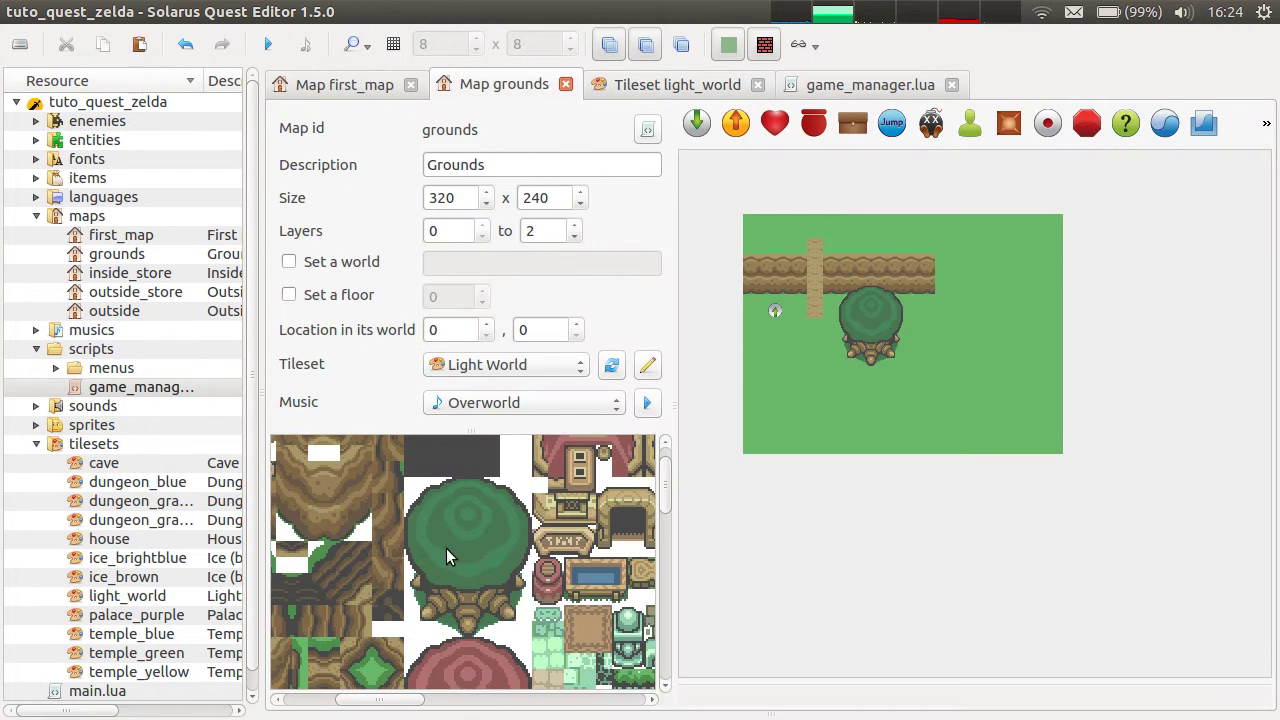
{"action": "scroll", "coordinate": [345, 510], "scroll_direction": "up", "scroll_amount": 1}
{"action": "left_click", "coordinate": [285, 565]}
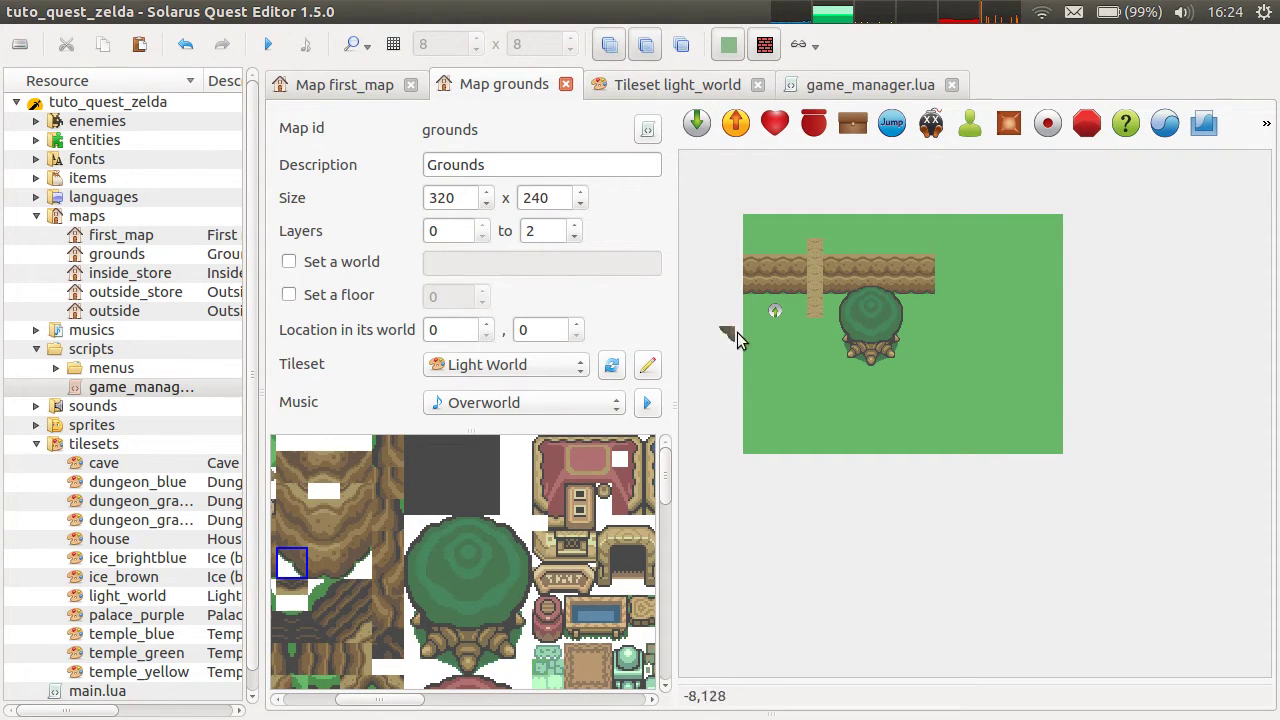
{"action": "scroll", "coordinate": [946, 302], "scroll_direction": "up", "scroll_amount": 1, "text": "ctrl"}
{"action": "right_click", "coordinate": [945, 305]}
{"action": "right_click", "coordinate": [984, 335]}
{"action": "right_click", "coordinate": [1014, 377]}
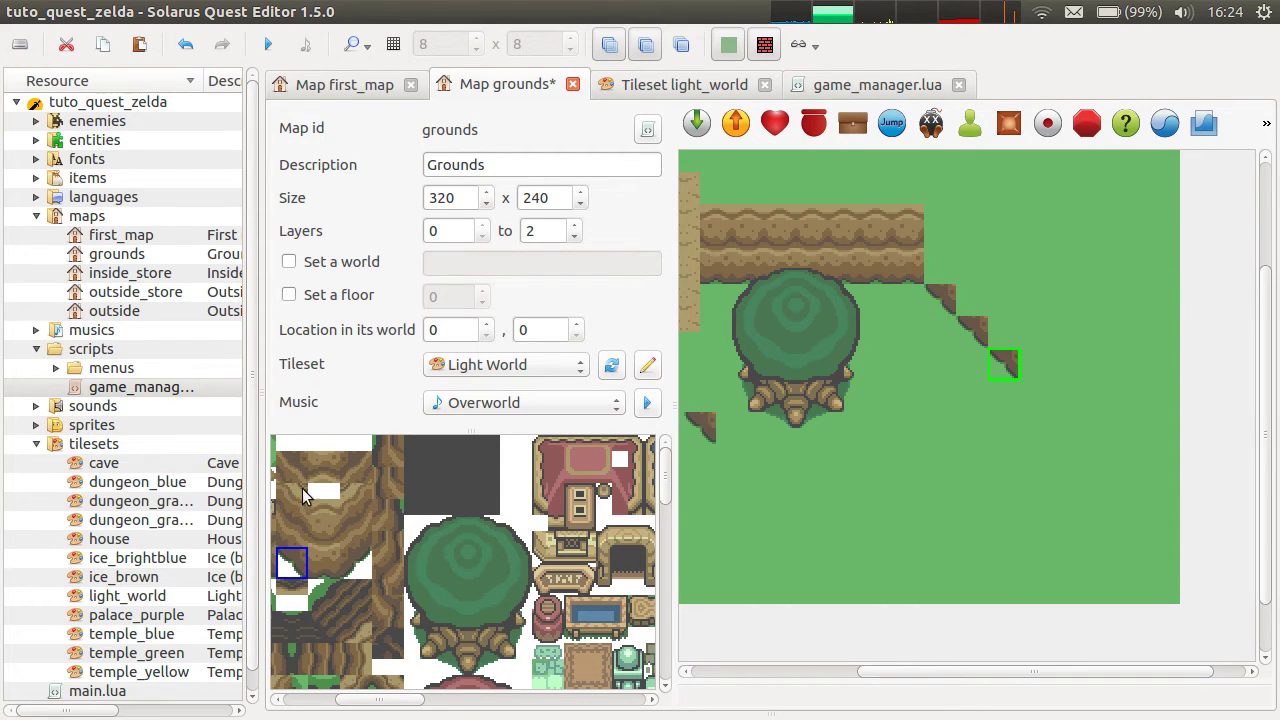
Step: Stack the matching diagonal cliff face tiles above each of the three lower-edge tiles
{"action": "middle_click_drag", "start_coordinate": [312, 513], "coordinate": [457, 513]}
{"action": "left_click", "coordinate": [422, 542]}
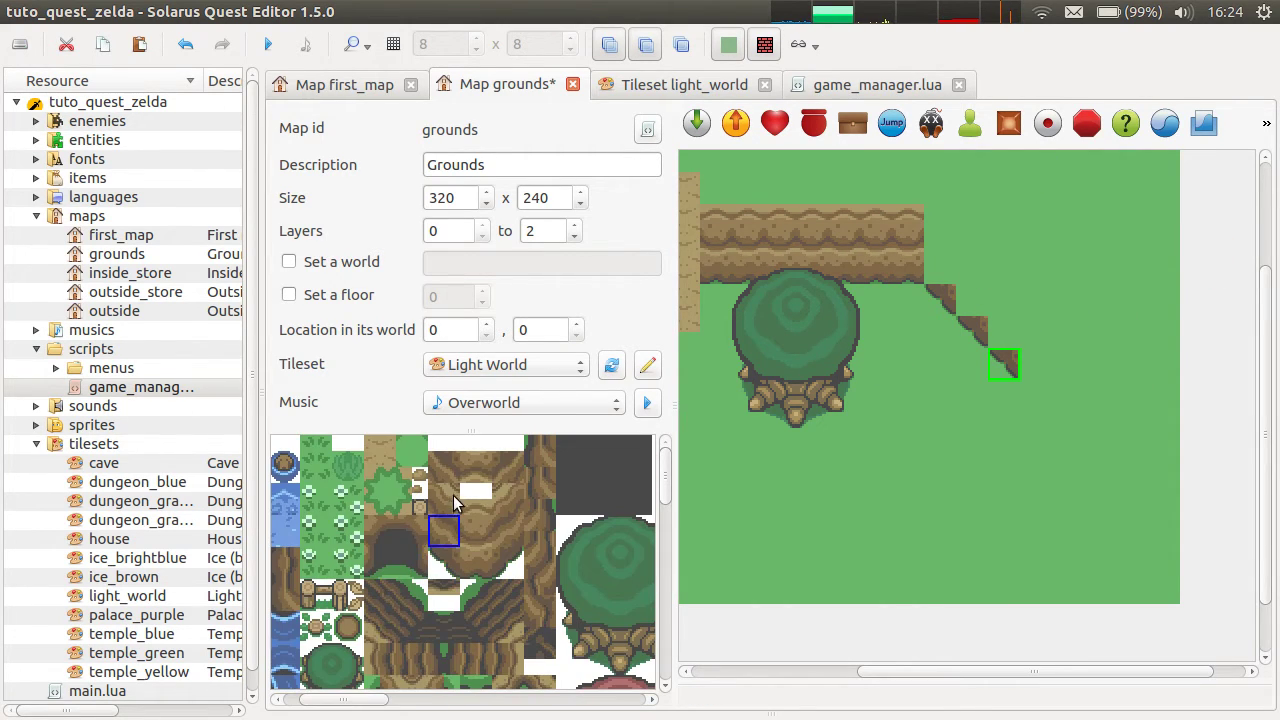
{"action": "left_click", "coordinate": [966, 272]}
{"action": "left_click", "coordinate": [986, 288]}
{"action": "left_click", "coordinate": [1011, 328]}
Step: Place grass edge and filler tiles along the upper side of the diagonal cliff
{"action": "scroll", "coordinate": [470, 589], "scroll_direction": "down", "scroll_amount": 3}
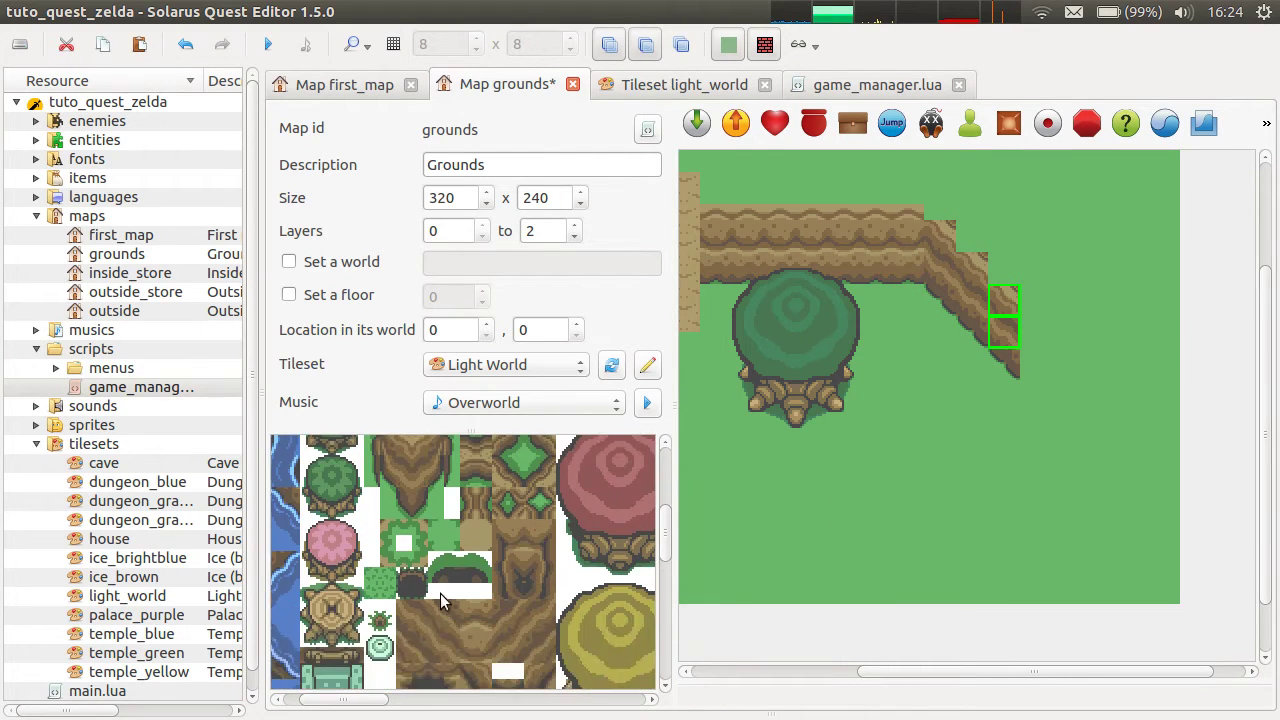
{"action": "left_click", "coordinate": [388, 558]}
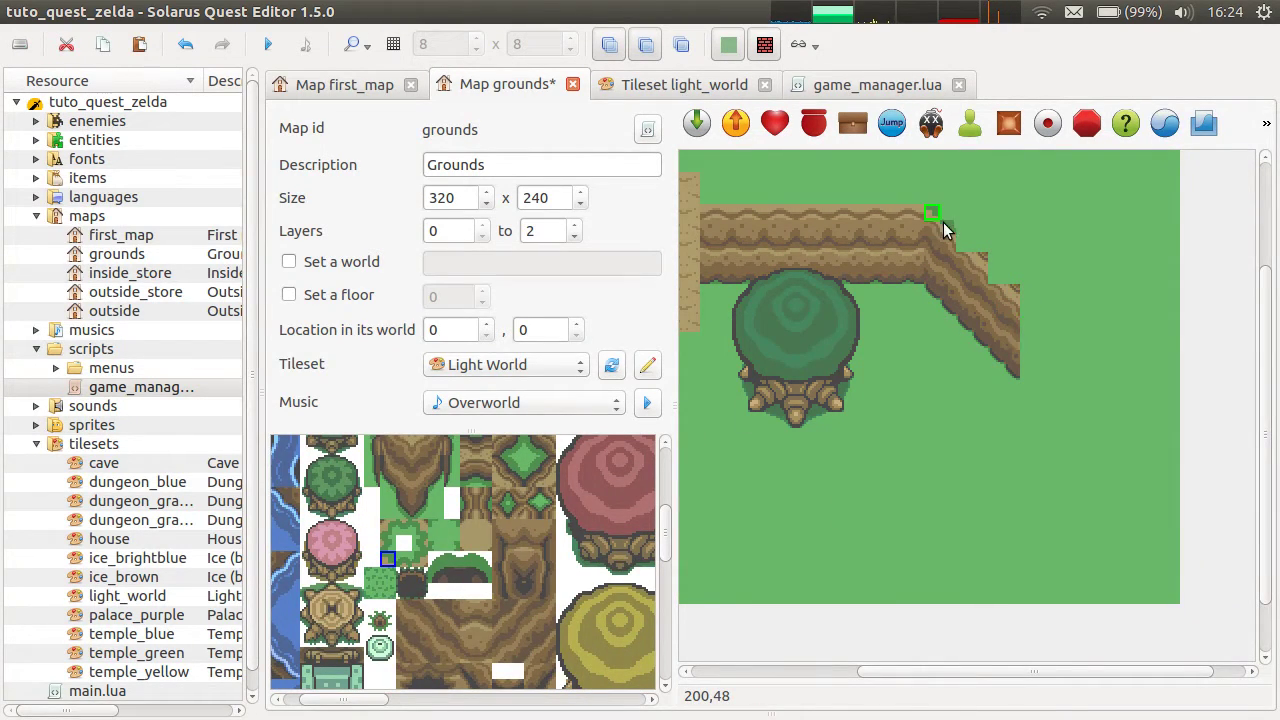
{"action": "left_click", "coordinate": [943, 223]}
{"action": "left_click", "coordinate": [984, 251]}
{"action": "left_click", "coordinate": [997, 274]}
{"action": "left_click", "coordinate": [436, 543]}
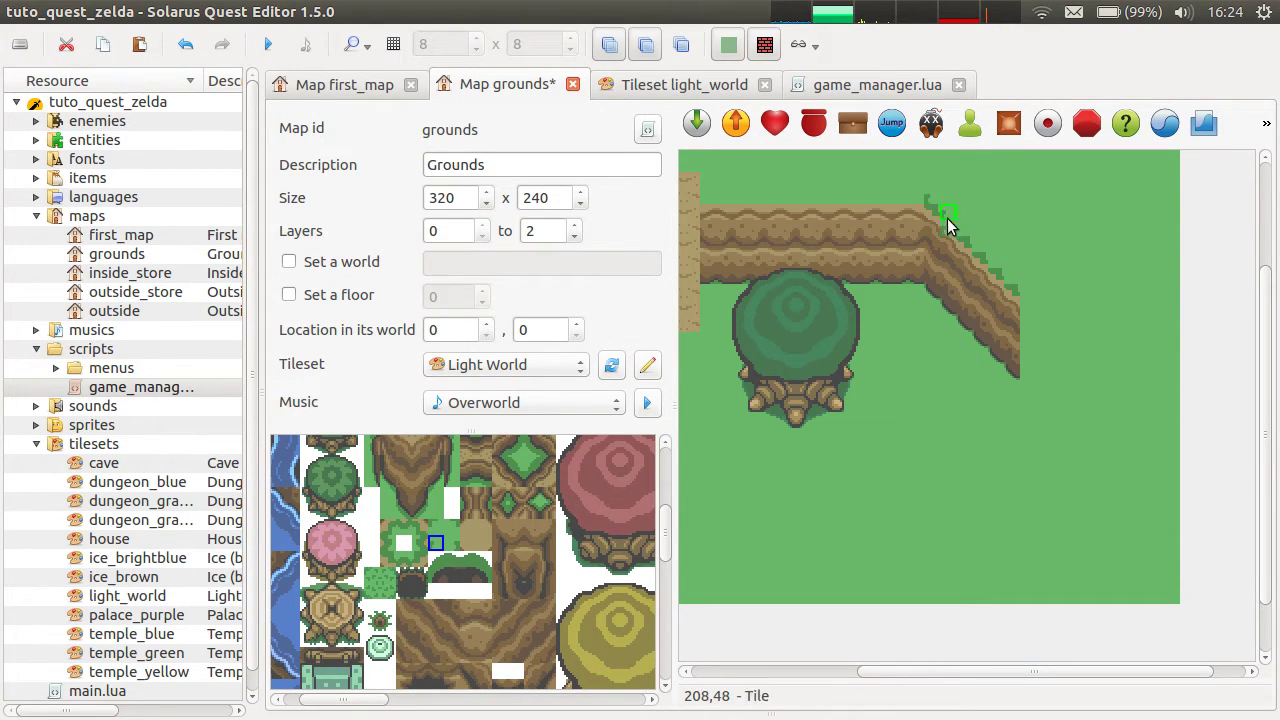
{"action": "left_click", "coordinate": [1013, 282]}
Step: Delete the vertical path strip across the cliff, line the straight cliff's upper edge with a grass border, and save the map
{"action": "middle_click_drag", "start_coordinate": [922, 425], "coordinate": [1080, 481]}
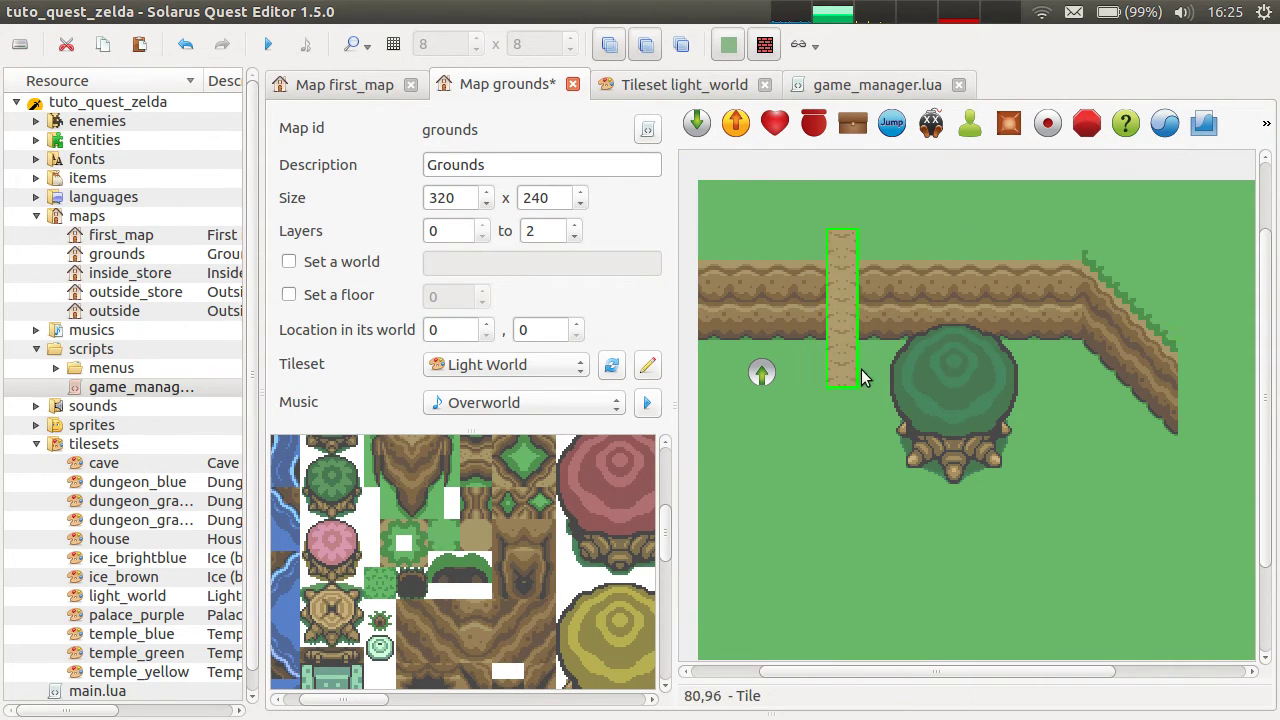
{"action": "key", "text": "Delete"}
{"action": "left_click", "coordinate": [414, 561]}
{"action": "left_click", "coordinate": [409, 555]}
{"action": "scroll", "coordinate": [1011, 380], "scroll_direction": "left", "scroll_amount": 2}
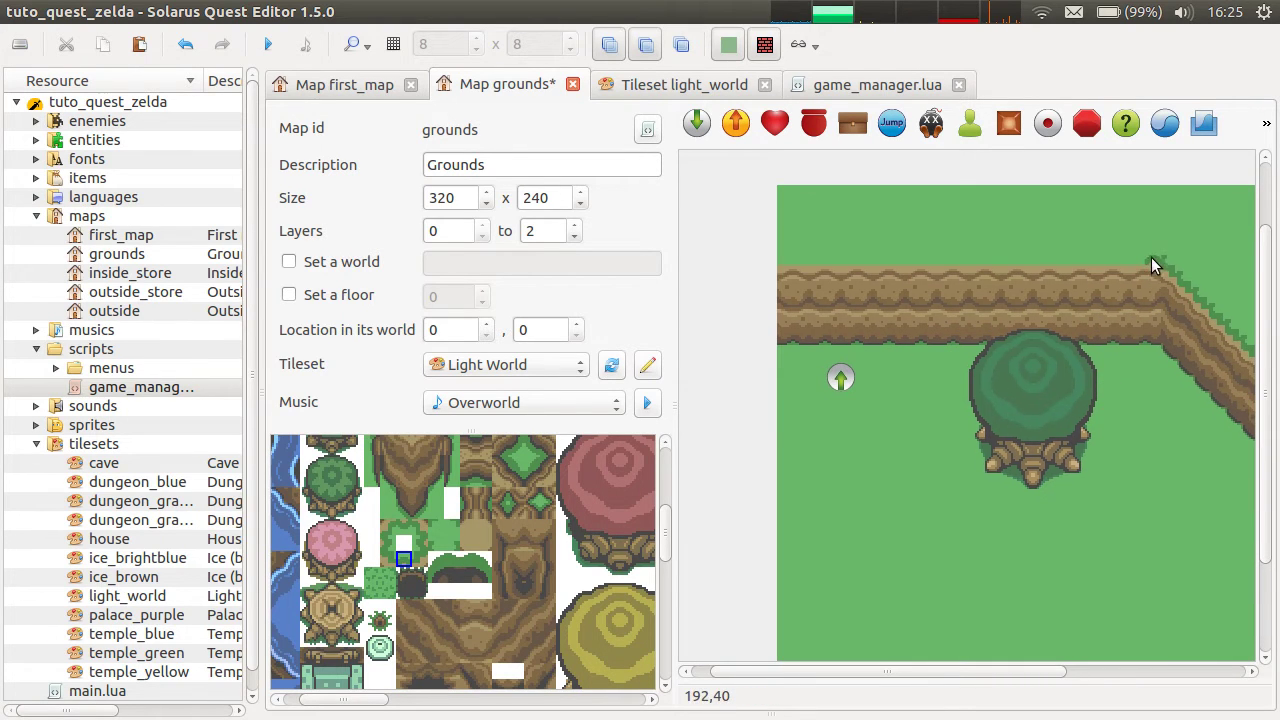
{"action": "left_click_drag", "start_coordinate": [1152, 262], "coordinate": [789, 268]}
{"action": "scroll", "coordinate": [1045, 376], "scroll_direction": "right", "scroll_amount": 5}
{"action": "key", "text": "ctrl+s"}
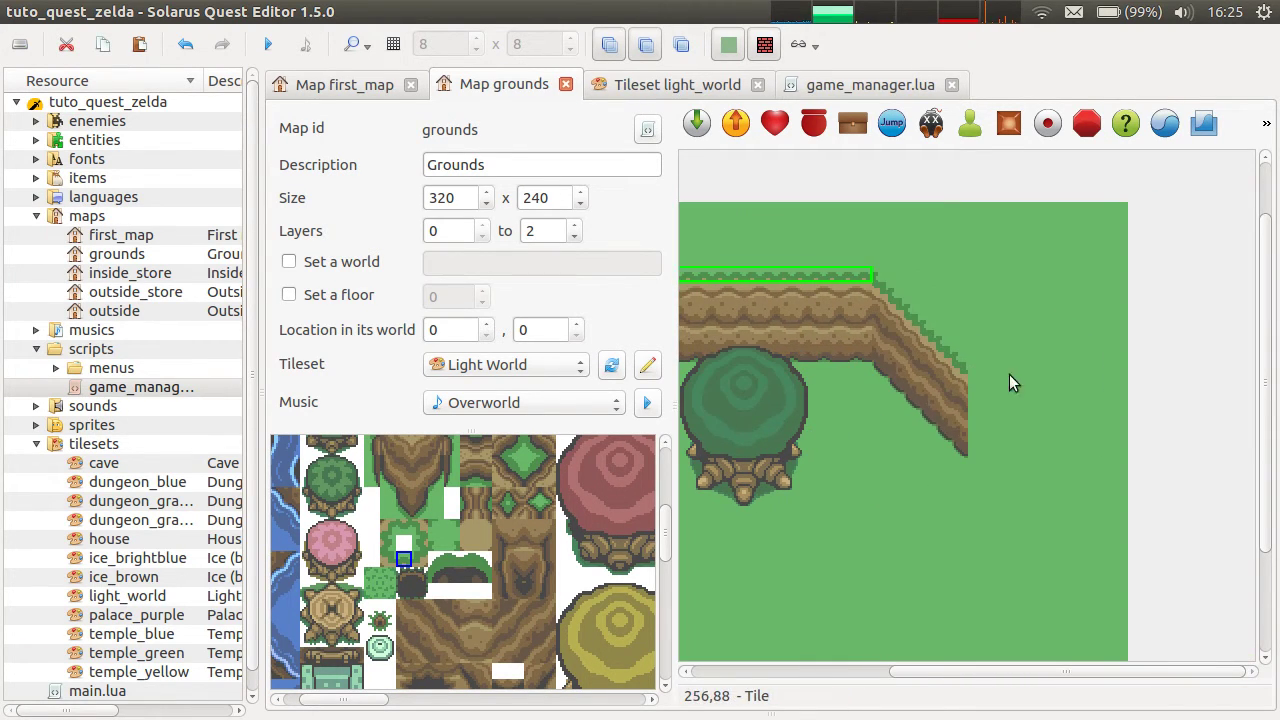
Step: Show the 8 x 8 grid on the grounds map to examine how the diagonal cliff tiles line up
{"action": "key", "text": "ctrl+g"}
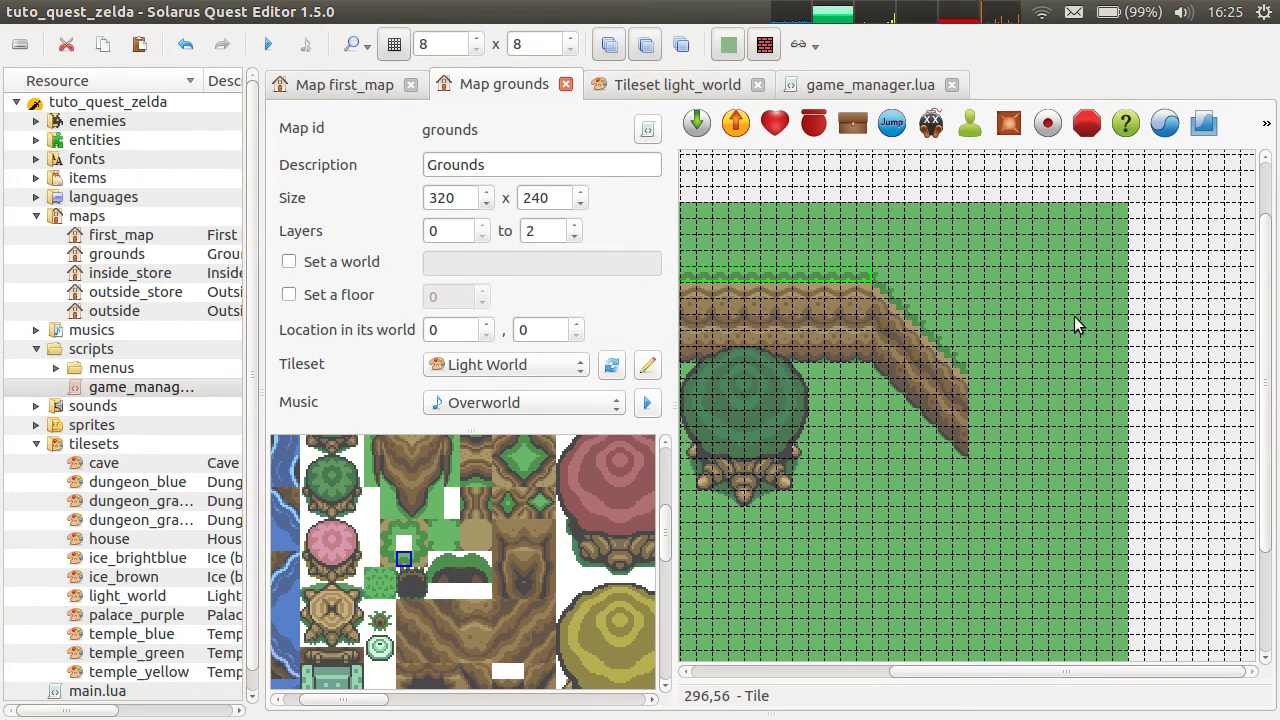
{"action": "left_click", "coordinate": [893, 386]}
{"action": "left_click", "coordinate": [1250, 398]}
Step: Check the ground type of the diagonal pattern grass.cliff.diag.2 in the Light World tileset, and hide the grid on the grounds map
{"action": "left_click", "coordinate": [677, 84]}
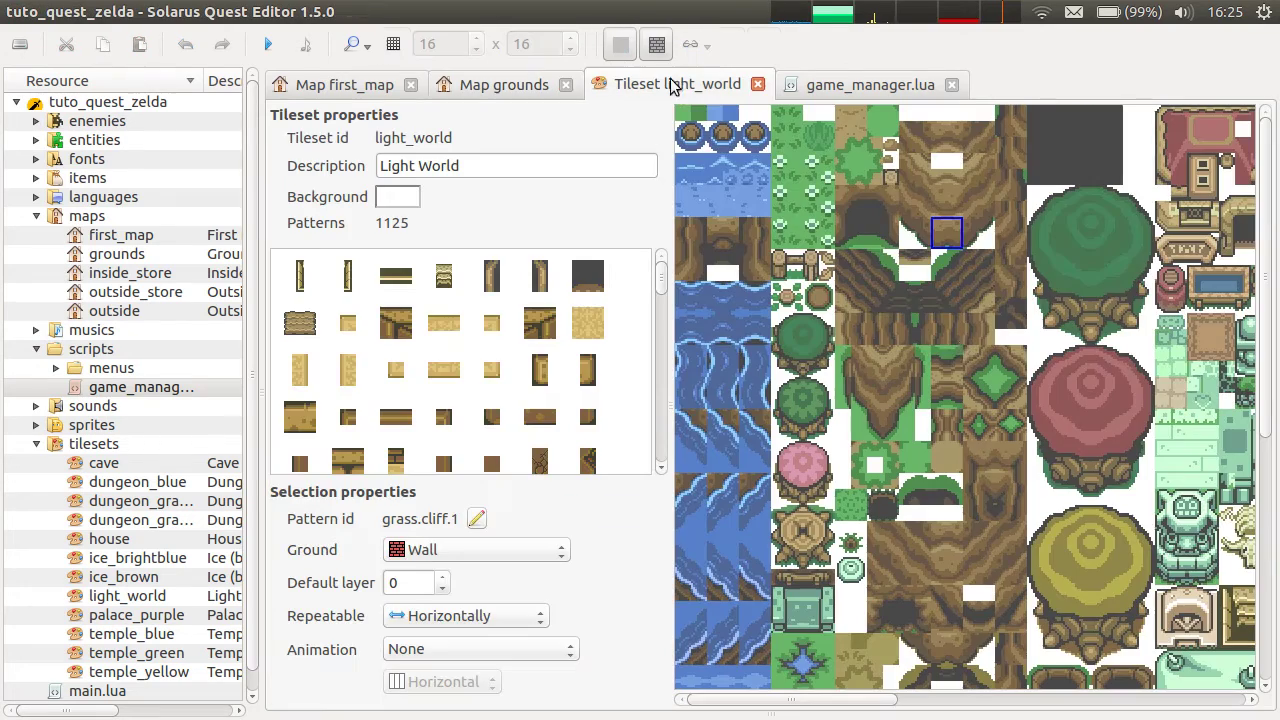
{"action": "right_click", "coordinate": [912, 232]}
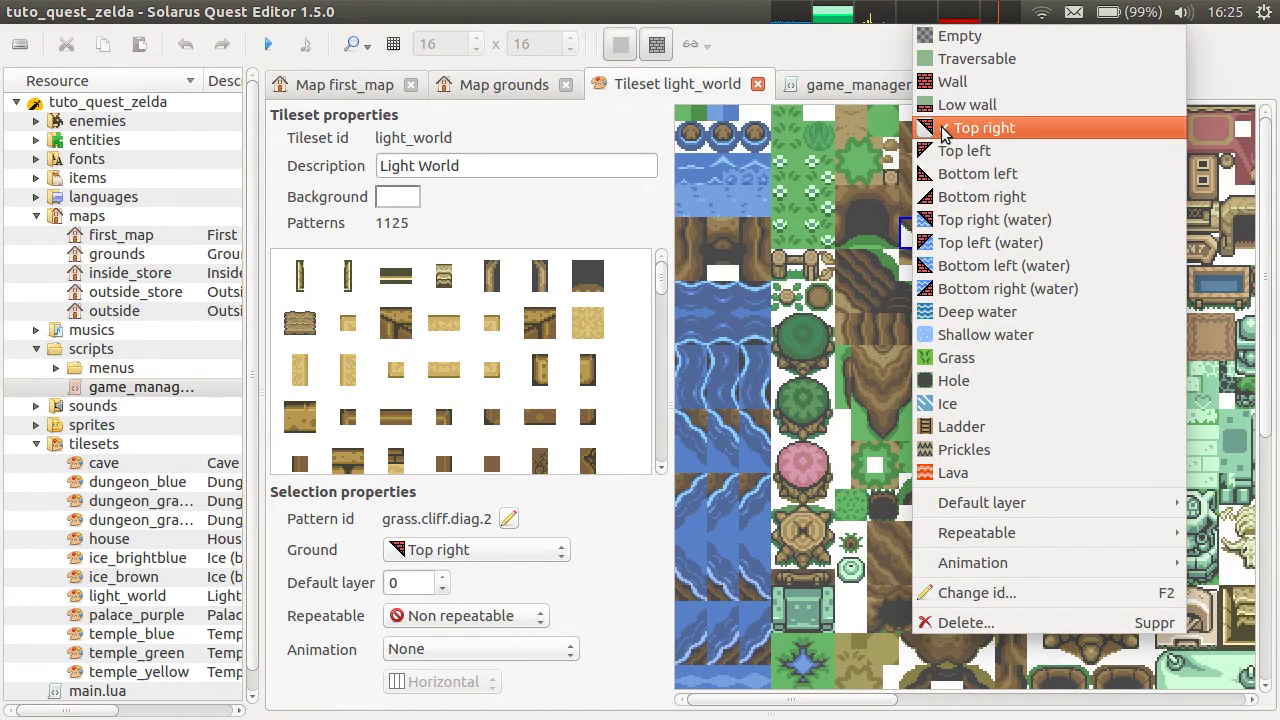
{"action": "left_click", "coordinate": [912, 237]}
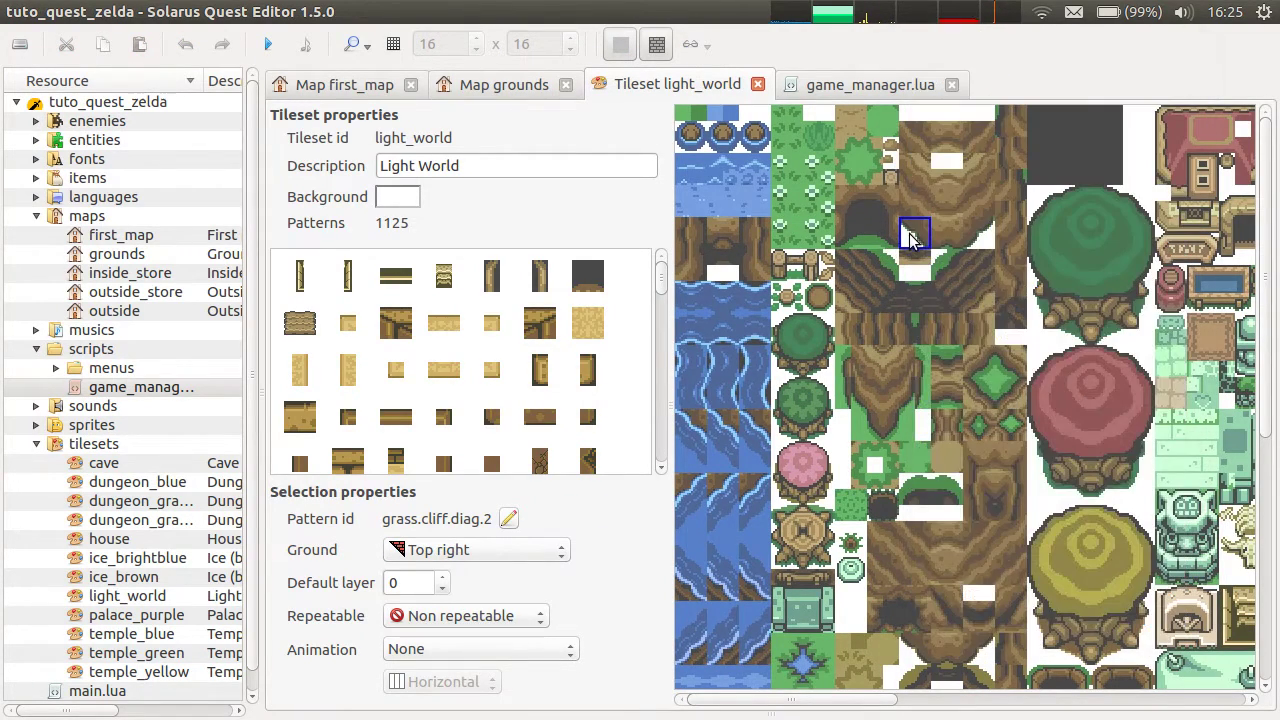
{"action": "left_click", "coordinate": [540, 85]}
{"action": "key", "text": "ctrl+g"}
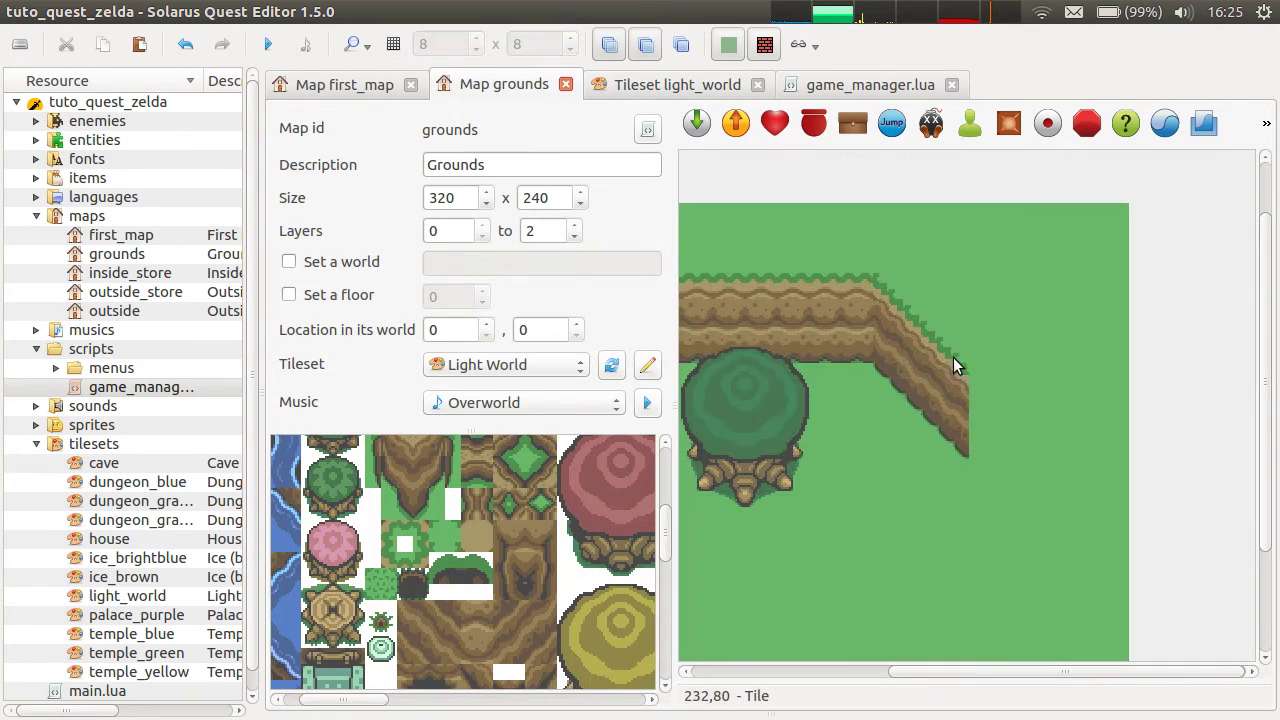
Step: Run the quest, walk the hero past the tree and along the diagonal cliff to test its collisions, and close the game
{"action": "left_click", "coordinate": [268, 44]}
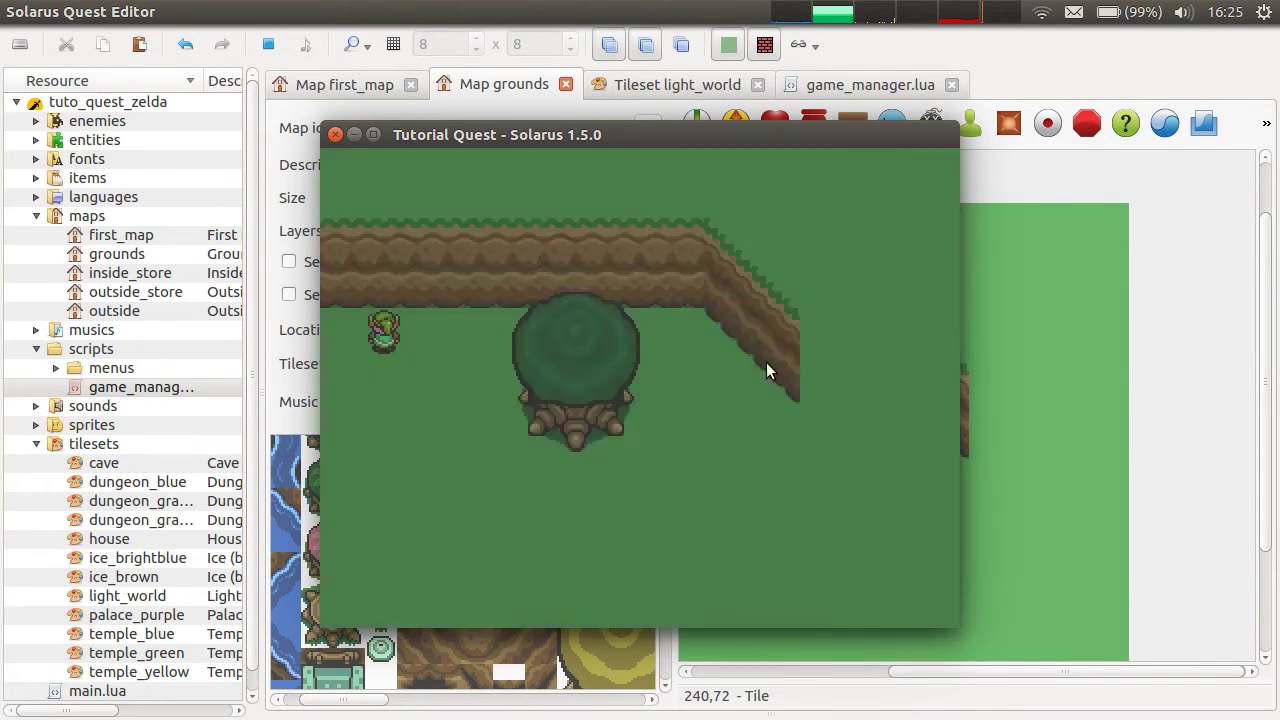
{"action": "key", "text": "Right"}
{"action": "key", "text": "Down"}
{"action": "key", "text": "Right"}
{"action": "key", "text": "Up"}
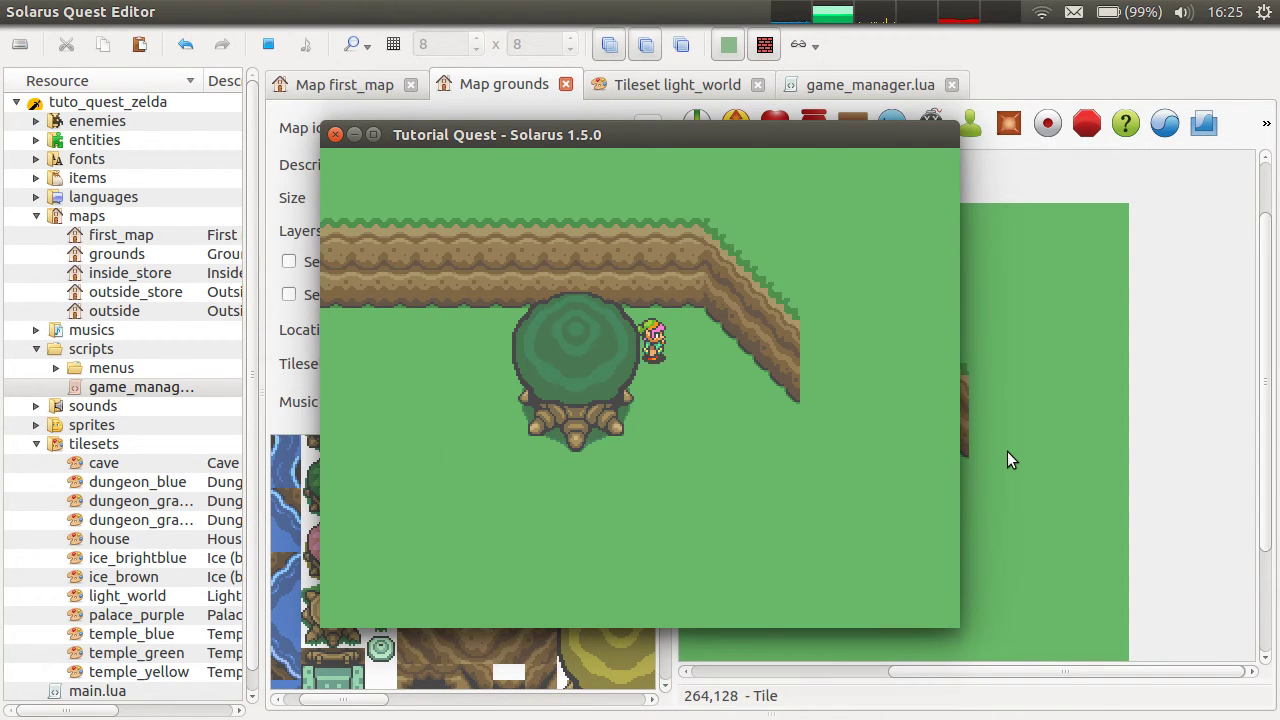
{"action": "key", "text": "Right"}
{"action": "key", "text": "Down"}
{"action": "key", "text": "Left"}
{"action": "key", "text": "Up"}
{"action": "key", "text": "Right"}
{"action": "key", "text": "Right"}
{"action": "key", "text": "Up"}
{"action": "key", "text": "Right"}
{"action": "key", "text": "Right"}
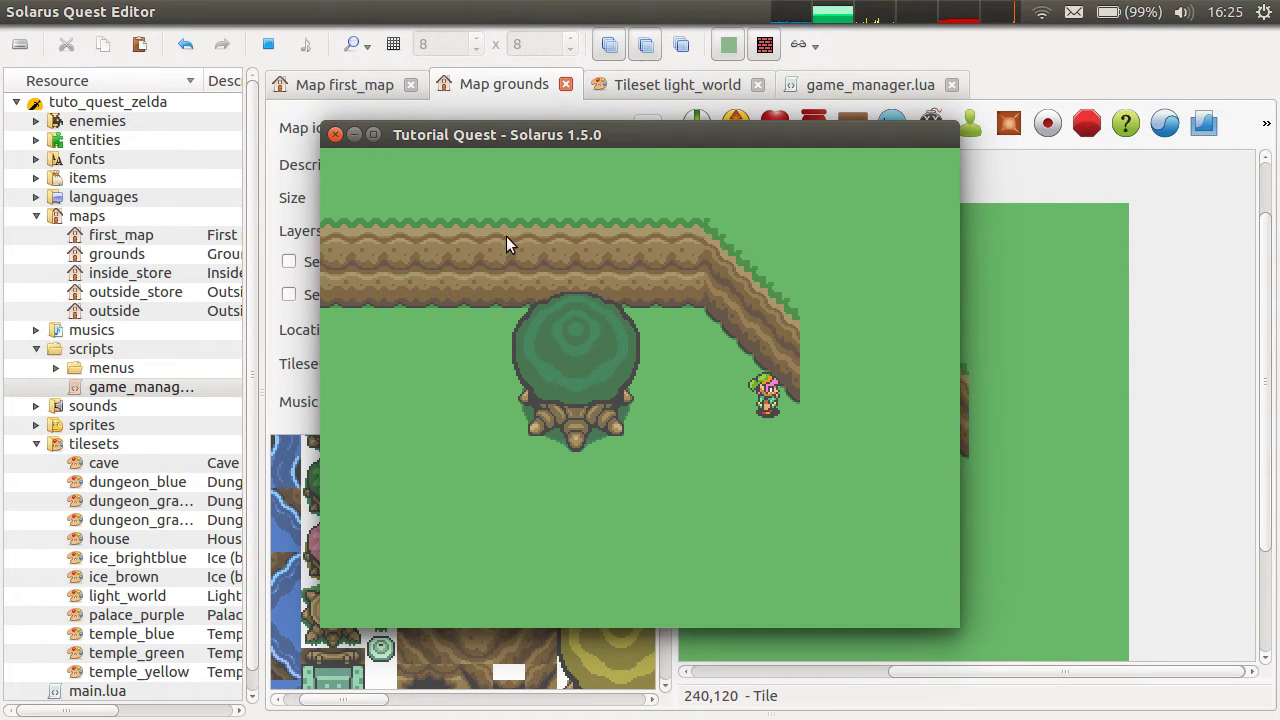
{"action": "left_click", "coordinate": [335, 134]}
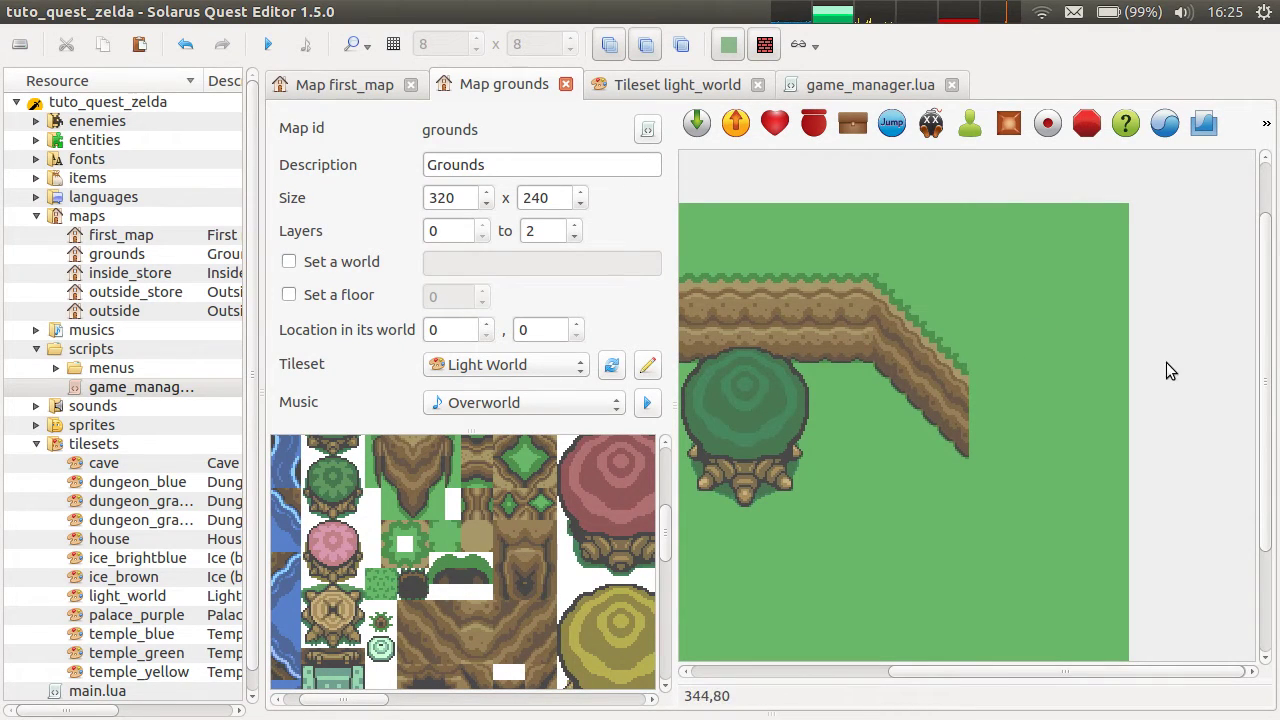
{"action": "middle_click_drag", "start_coordinate": [755, 460], "coordinate": [1028, 399]}
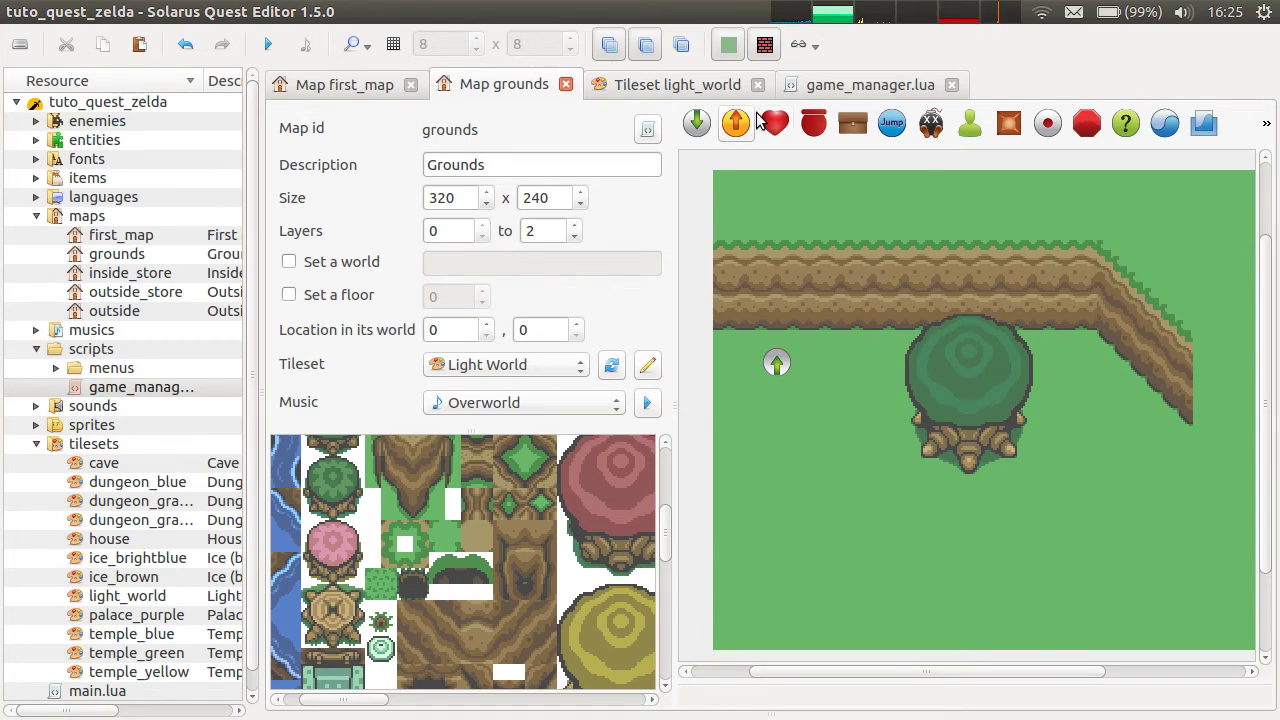
{"action": "left_click", "coordinate": [694, 90]}
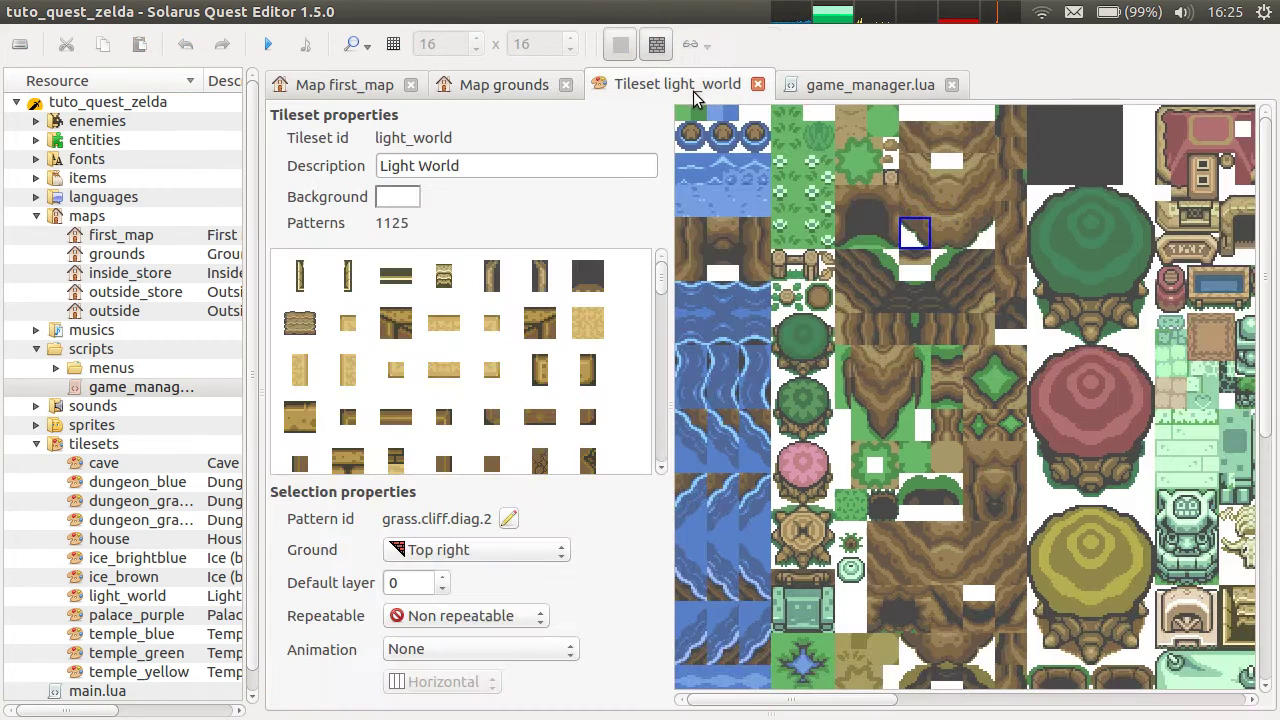
{"action": "left_click", "coordinate": [520, 84]}
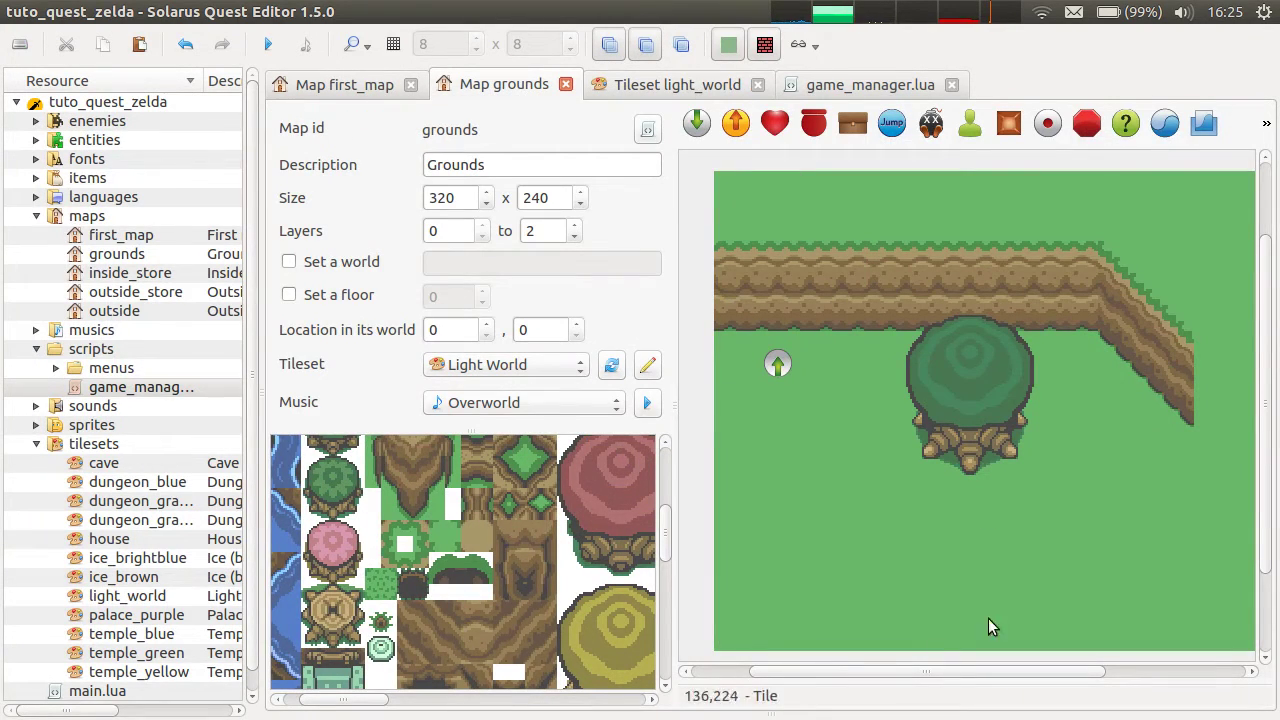
Step: Place a hole tile on the grass of the grounds map, just below and right of the hero's starting point
{"action": "left_click", "coordinate": [412, 585]}
{"action": "scroll", "coordinate": [940, 450], "scroll_direction": "down", "scroll_amount": 2}
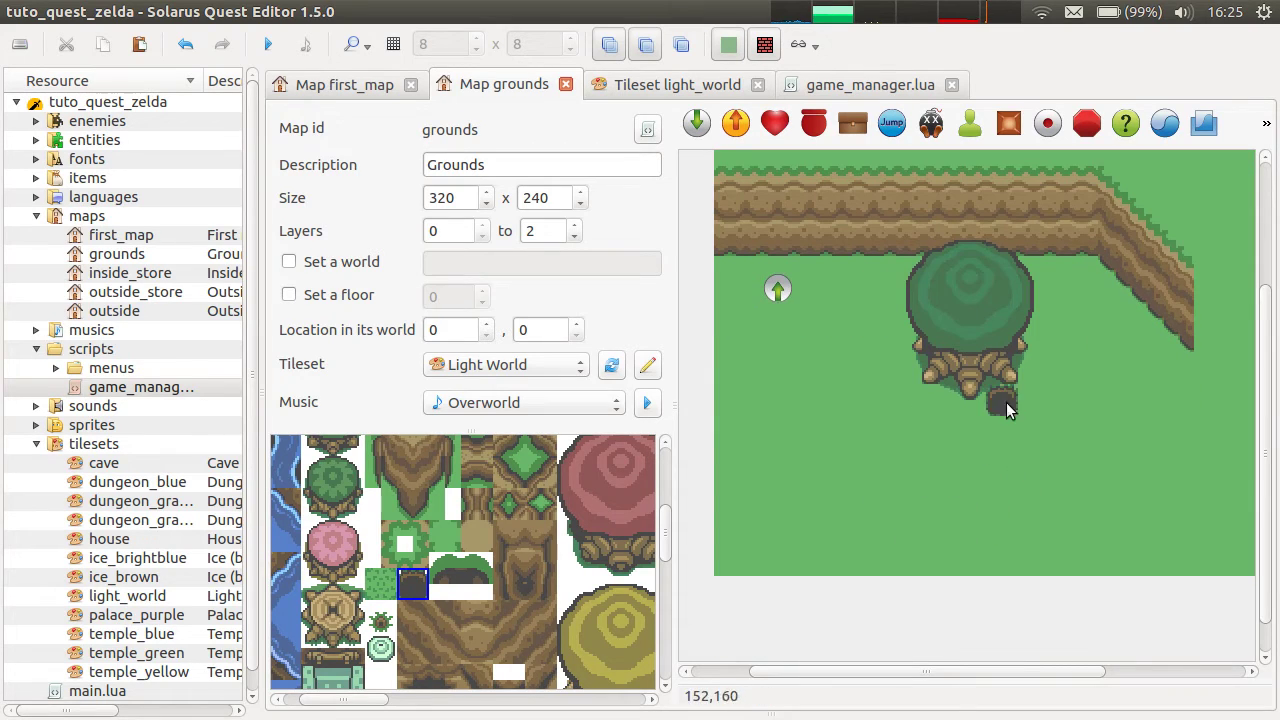
{"action": "left_click", "coordinate": [814, 395]}
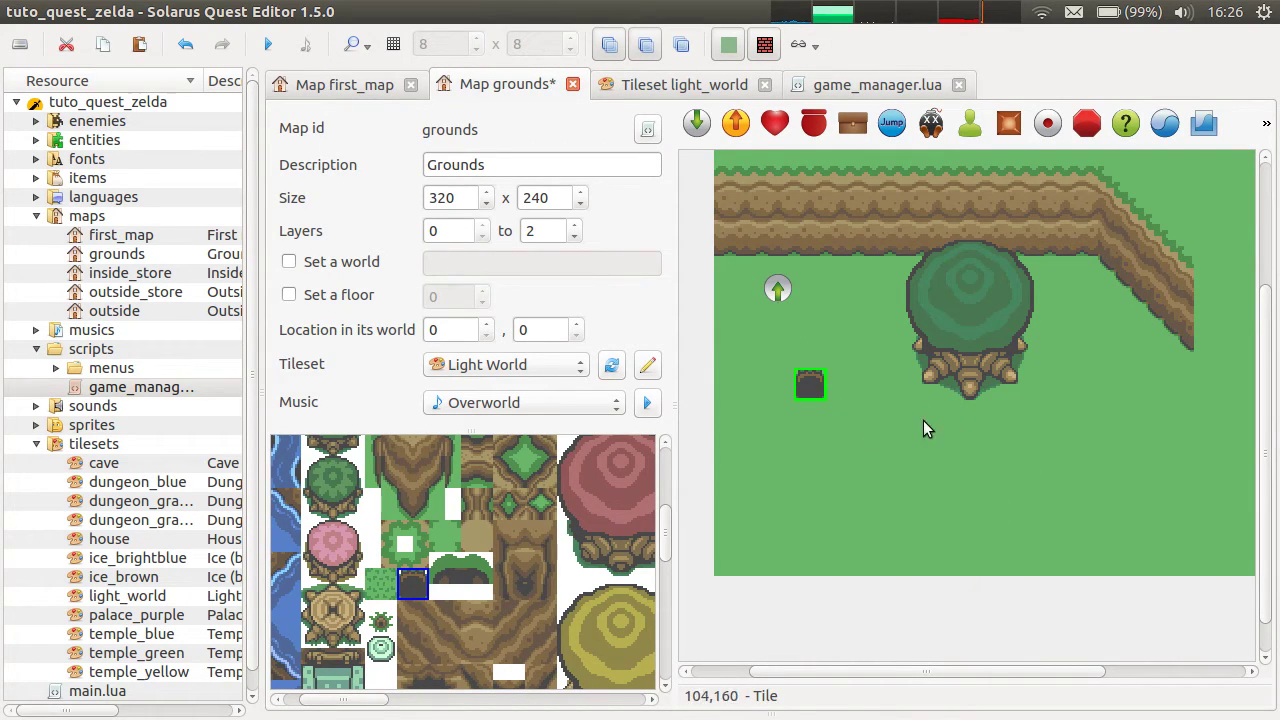
Step: Move the whole tree to the lower right beyond the diagonal cliff's end, and the hole tile just below the cliff near its bend
{"action": "key", "text": "Escape"}
{"action": "left_click", "coordinate": [987, 358]}
{"action": "scroll", "coordinate": [1152, 391], "scroll_direction": "right", "scroll_amount": 3}
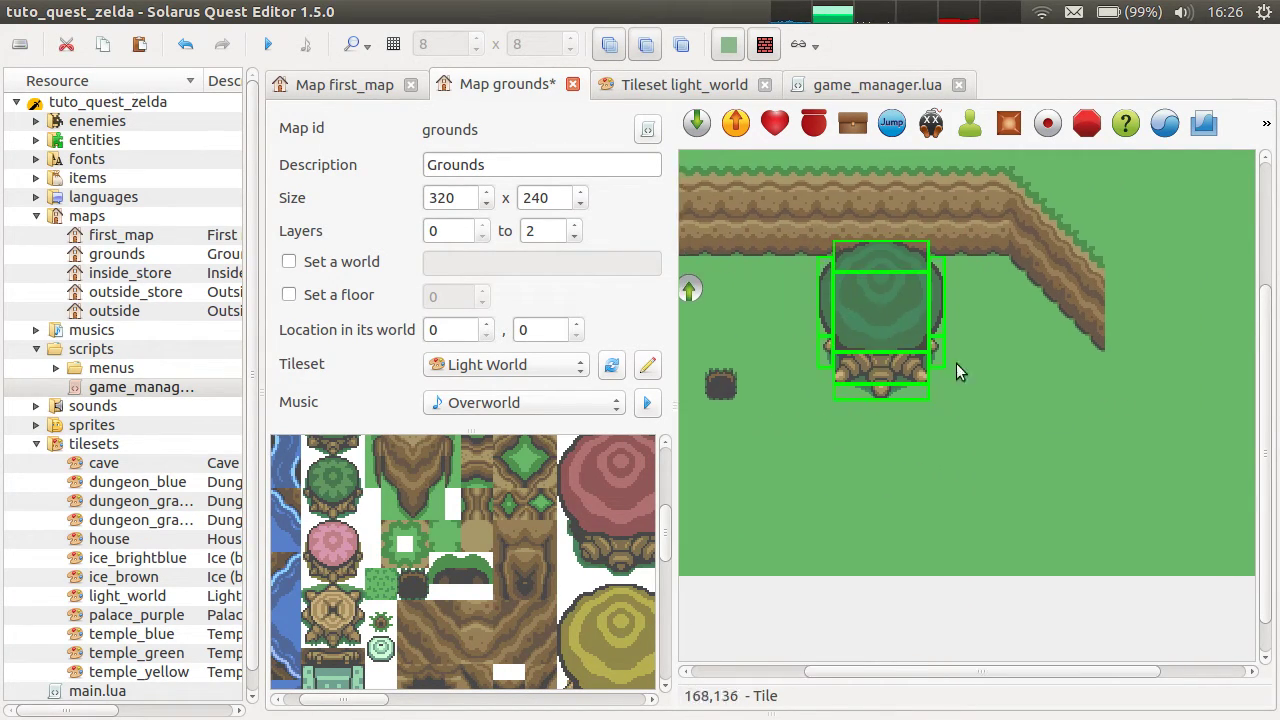
{"action": "left_click_drag", "start_coordinate": [915, 335], "coordinate": [1122, 470]}
{"action": "scroll", "coordinate": [845, 400], "scroll_direction": "left", "scroll_amount": 4}
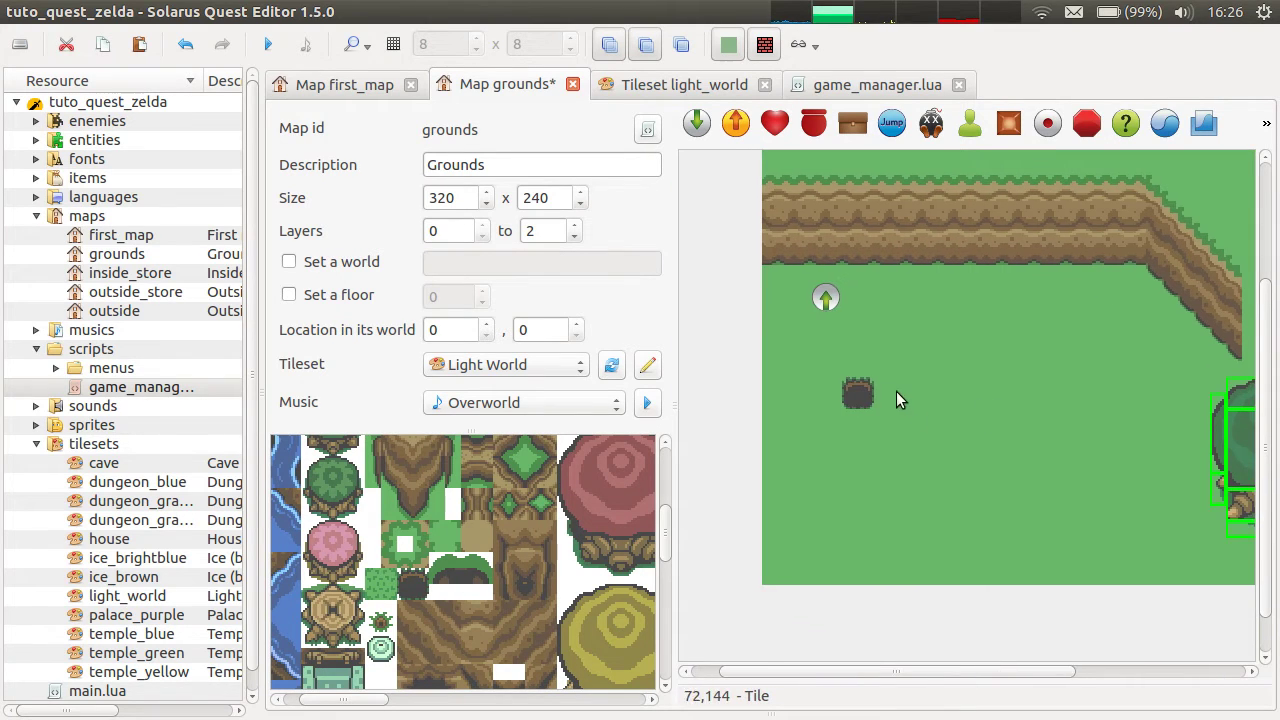
{"action": "left_click_drag", "start_coordinate": [854, 393], "coordinate": [1092, 304]}
Step: Check the ground types of the small-wave, plain shallow and darker water patterns in the Light World tileset
{"action": "scroll", "coordinate": [352, 565], "scroll_direction": "up", "scroll_amount": 3}
{"action": "scroll", "coordinate": [352, 565], "scroll_direction": "up", "scroll_amount": 3}
{"action": "scroll", "coordinate": [434, 611], "scroll_direction": "left", "scroll_amount": 2}
{"action": "left_click", "coordinate": [720, 86]}
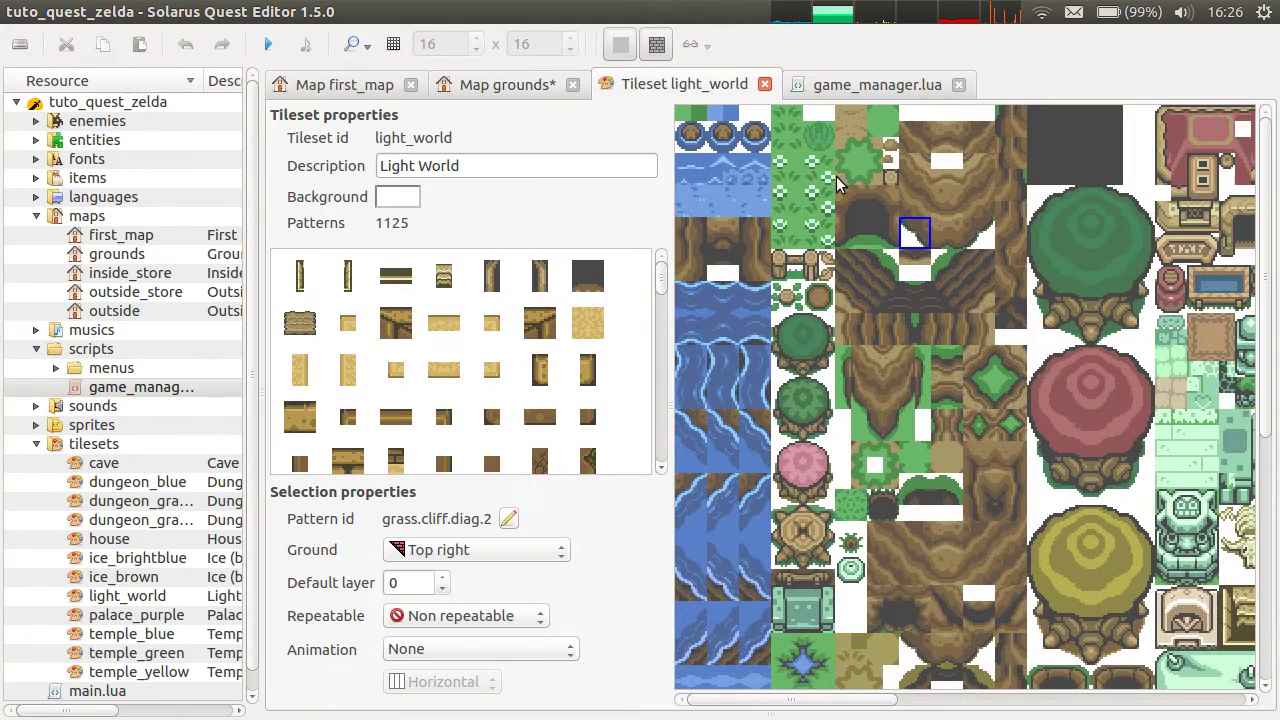
{"action": "right_click", "coordinate": [729, 178]}
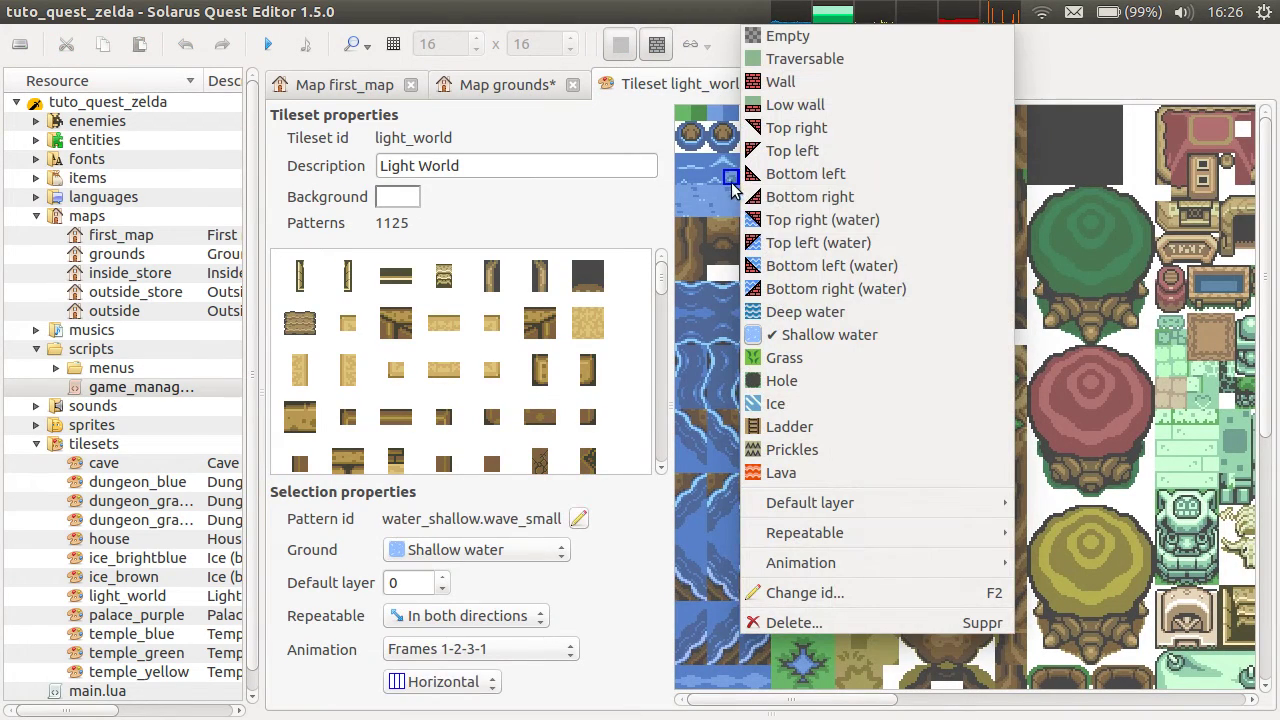
{"action": "left_click", "coordinate": [775, 331]}
{"action": "left_click", "coordinate": [716, 120]}
{"action": "right_click", "coordinate": [716, 120]}
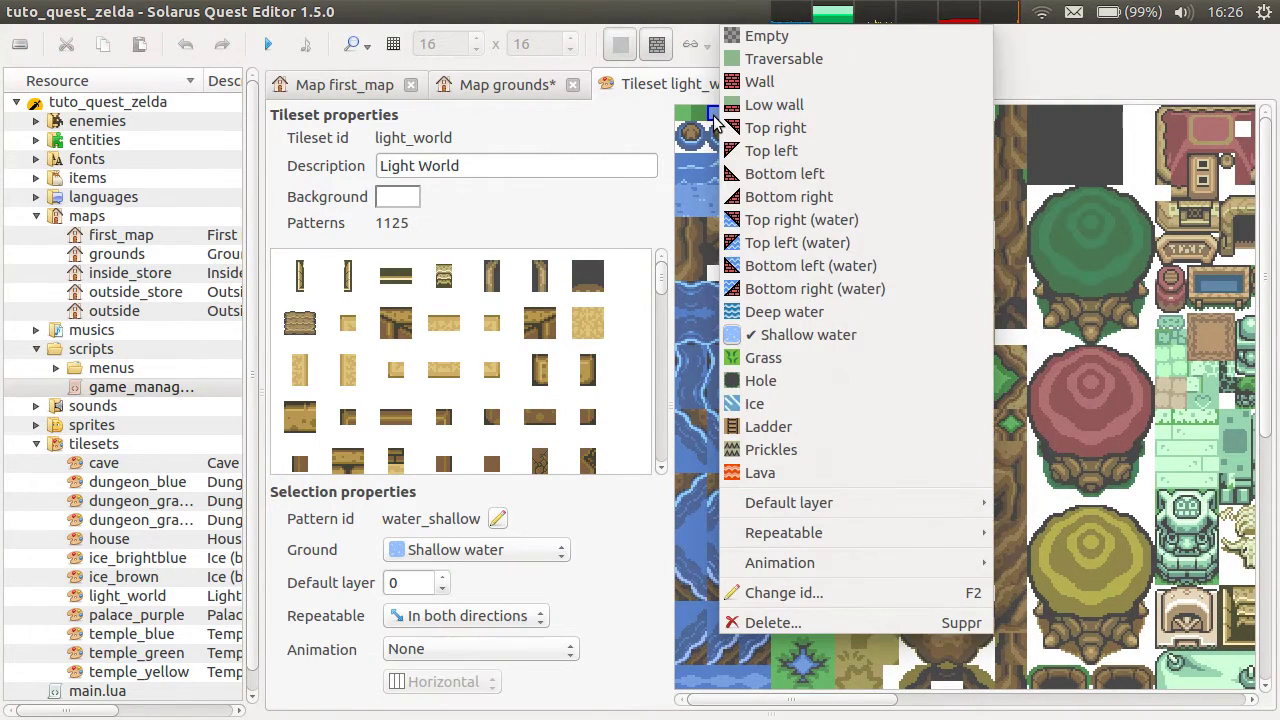
{"action": "key", "text": "Escape"}
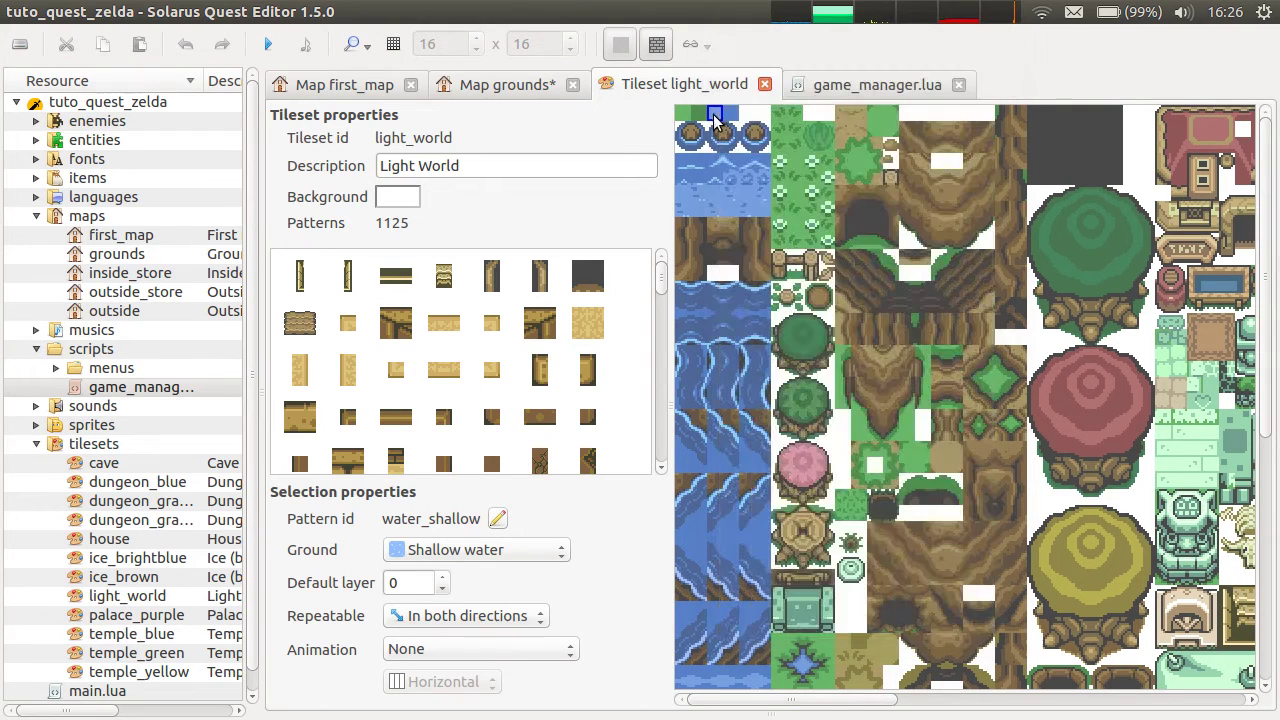
{"action": "left_click", "coordinate": [730, 116]}
{"action": "right_click", "coordinate": [730, 116]}
{"action": "left_click", "coordinate": [700, 178]}
Step: Fill a rectangle in the grounds map's lower-left corner with the plain shallow water pattern and save the map
{"action": "left_click", "coordinate": [507, 84]}
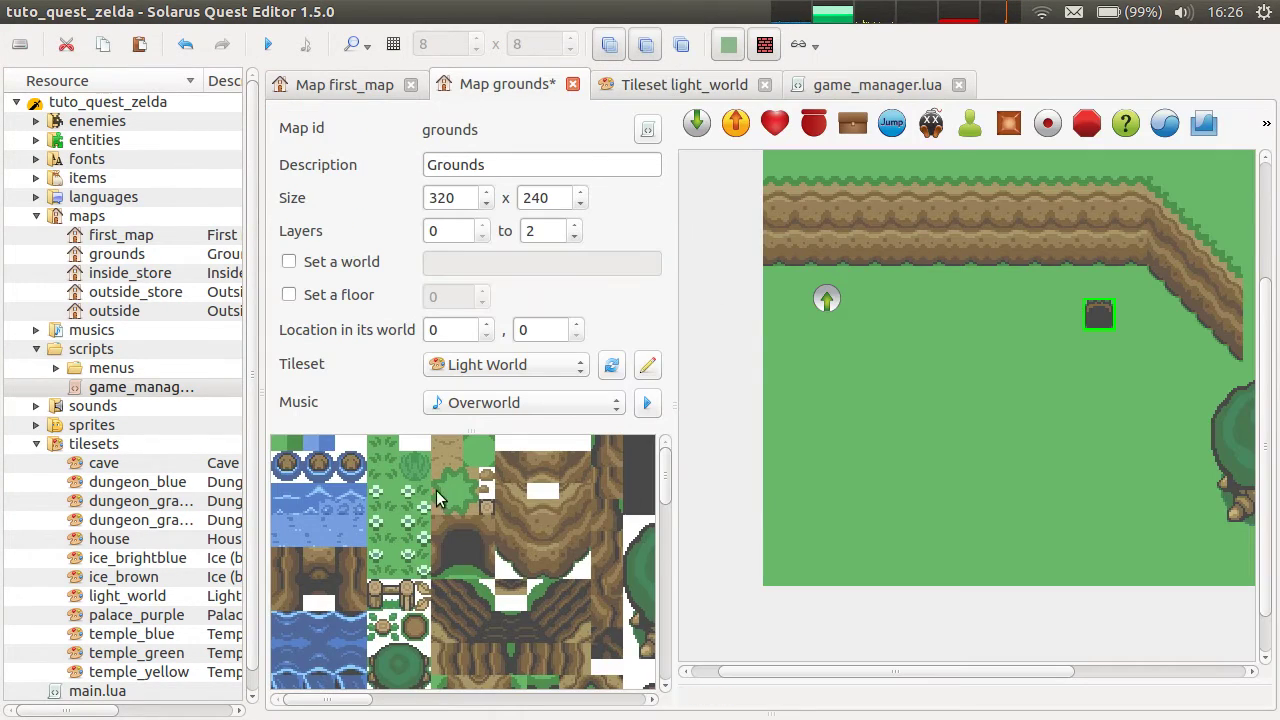
{"action": "left_click", "coordinate": [314, 446]}
{"action": "left_click_drag", "start_coordinate": [765, 395], "coordinate": [1000, 584]}
{"action": "key", "text": "ctrl+s"}
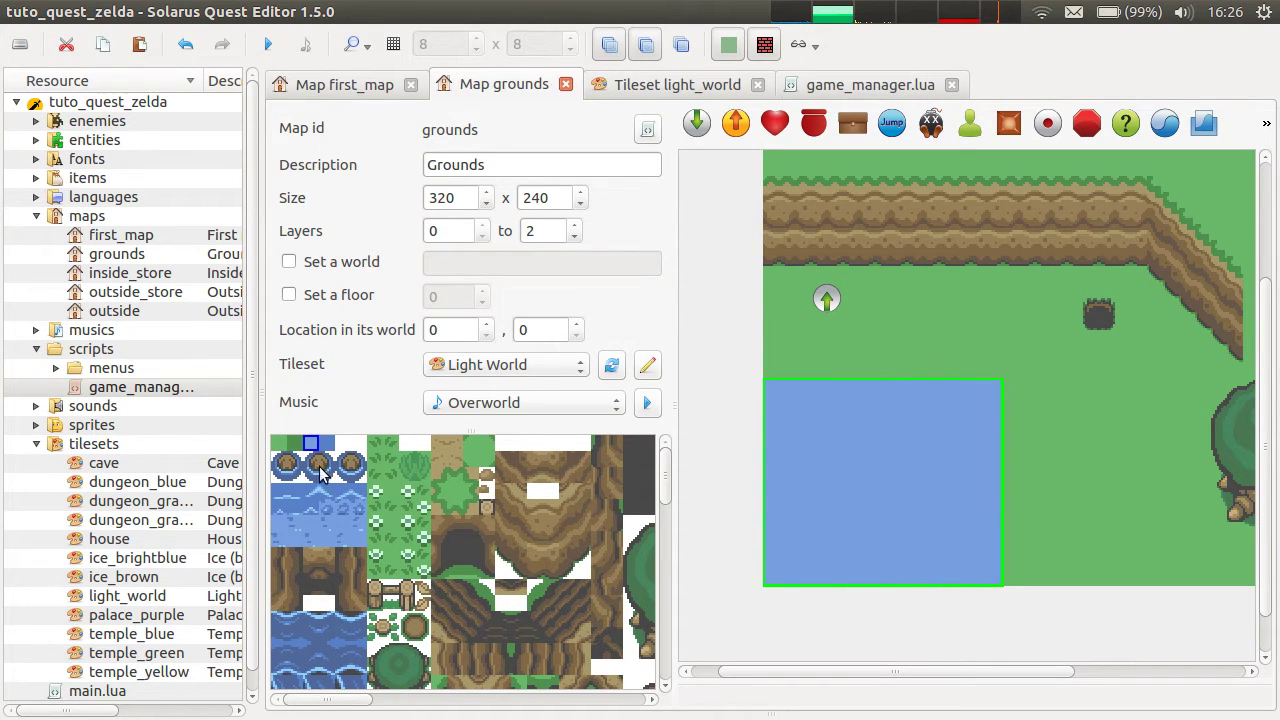
Step: Border the pond's upper and right edges with grass bank tiles and place the matching corner tile where they meet
{"action": "scroll", "coordinate": [338, 487], "scroll_direction": "down", "scroll_amount": 10}
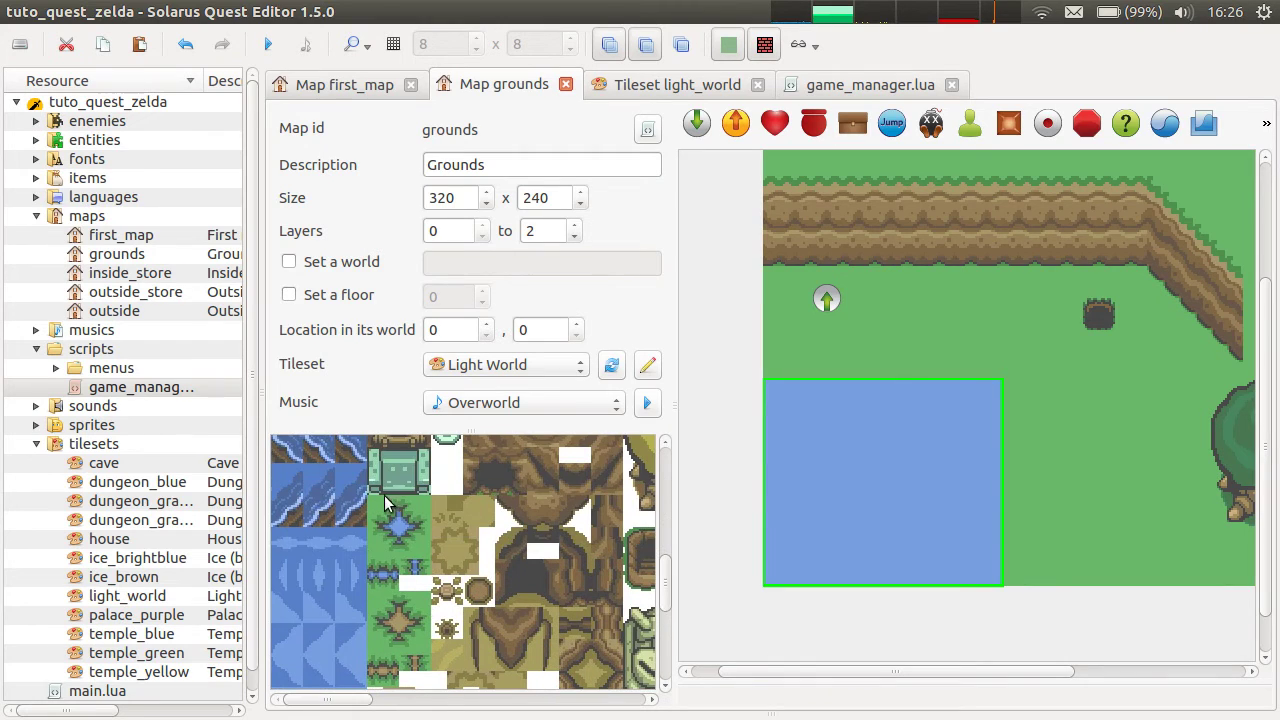
{"action": "left_click", "coordinate": [380, 575]}
{"action": "mouse_move", "coordinate": [788, 374]}
{"action": "left_mouse_down"}
{"action": "mouse_move", "coordinate": [985, 374]}
{"action": "mouse_move", "coordinate": [1014, 446]}
{"action": "mouse_move", "coordinate": [1007, 588]}
{"action": "left_mouse_up"}
{"action": "left_click", "coordinate": [420, 568]}
{"action": "left_click", "coordinate": [414, 510]}
{"action": "left_click", "coordinate": [1004, 379]}
Step: Scatter small and larger animated wave tiles over the shallow water, remove the surplus one beside the upper-right wave, and save the map
{"action": "scroll", "coordinate": [375, 500], "scroll_direction": "up", "scroll_amount": 5}
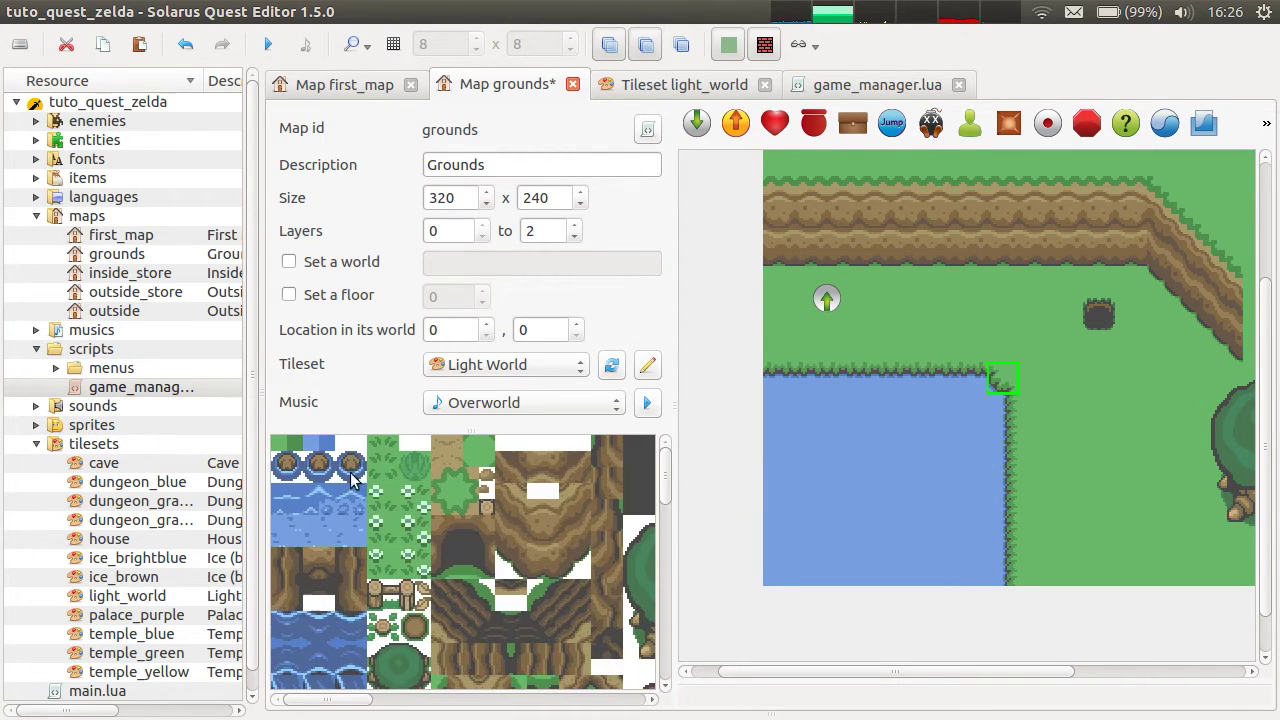
{"action": "left_click_drag", "start_coordinate": [358, 507], "coordinate": [326, 507]}
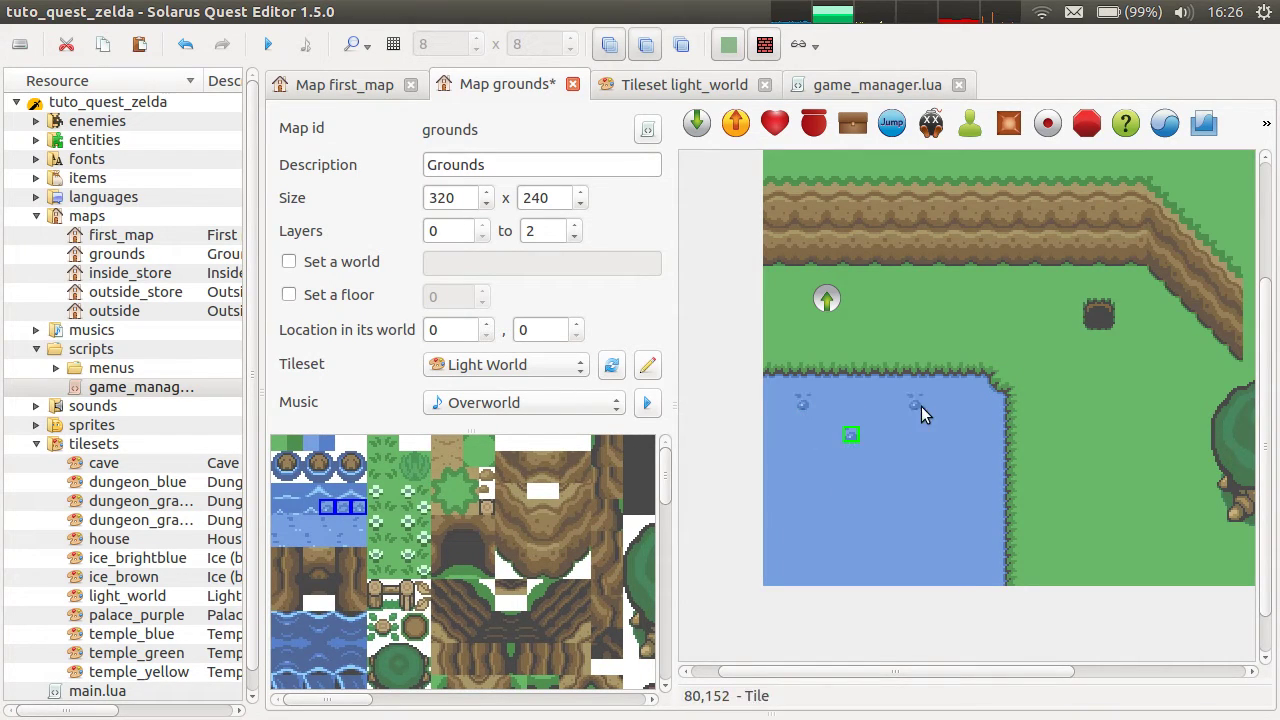
{"action": "right_click_drag", "start_coordinate": [921, 406], "coordinate": [936, 408]}
{"action": "left_click", "coordinate": [976, 541]}
{"action": "left_click", "coordinate": [338, 535]}
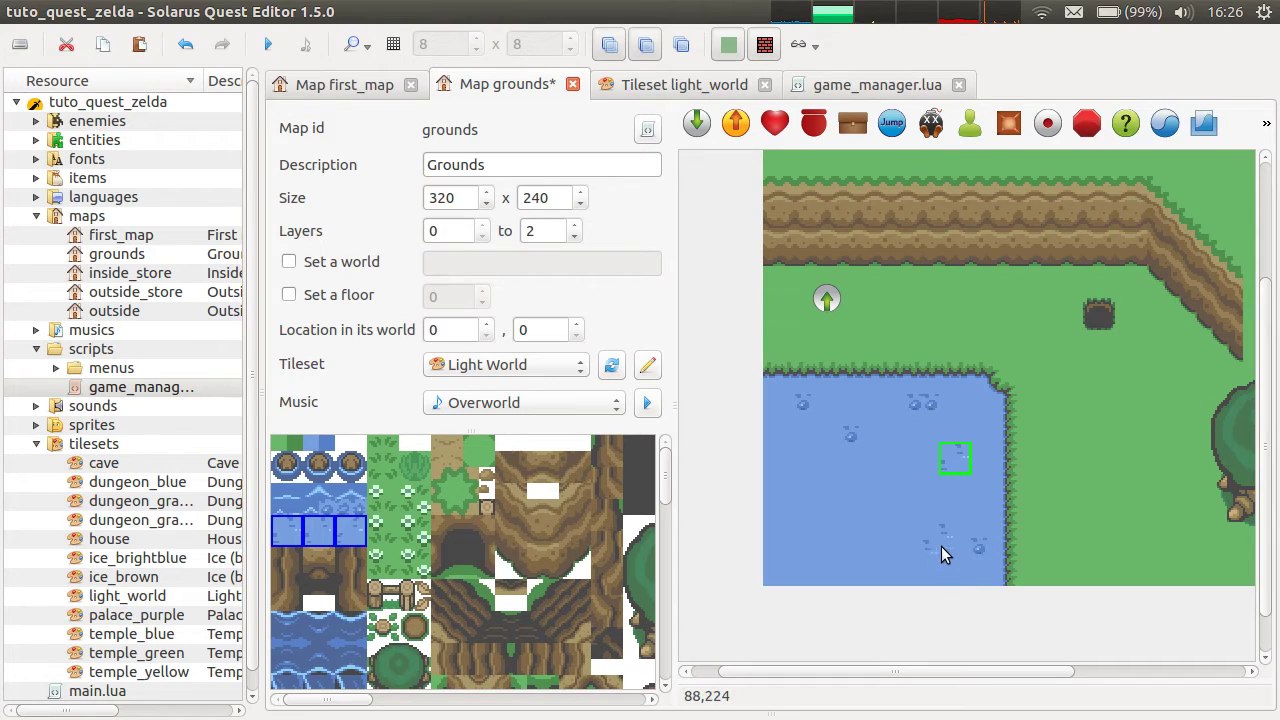
{"action": "left_click", "coordinate": [924, 401]}
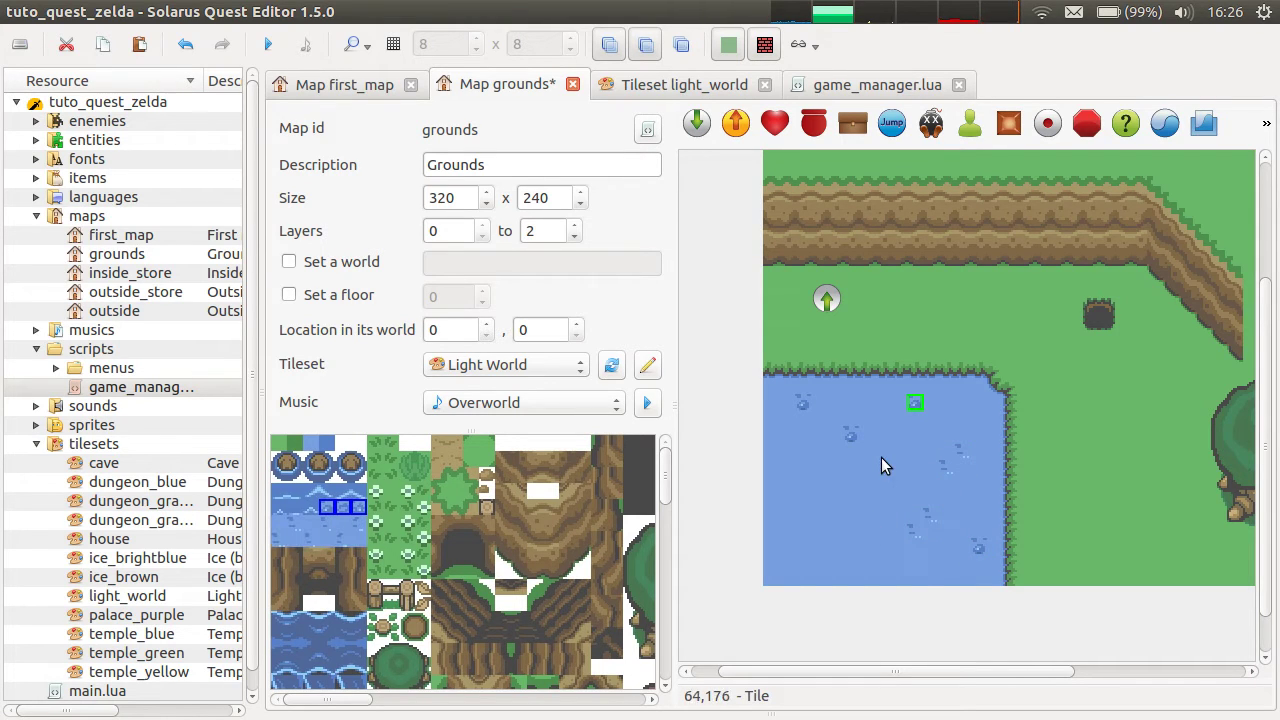
{"action": "key", "text": "ctrl+s"}
Step: Fill the pond's lower-left corner with deep water and line its right side with a wavy water border
{"action": "left_click", "coordinate": [326, 443]}
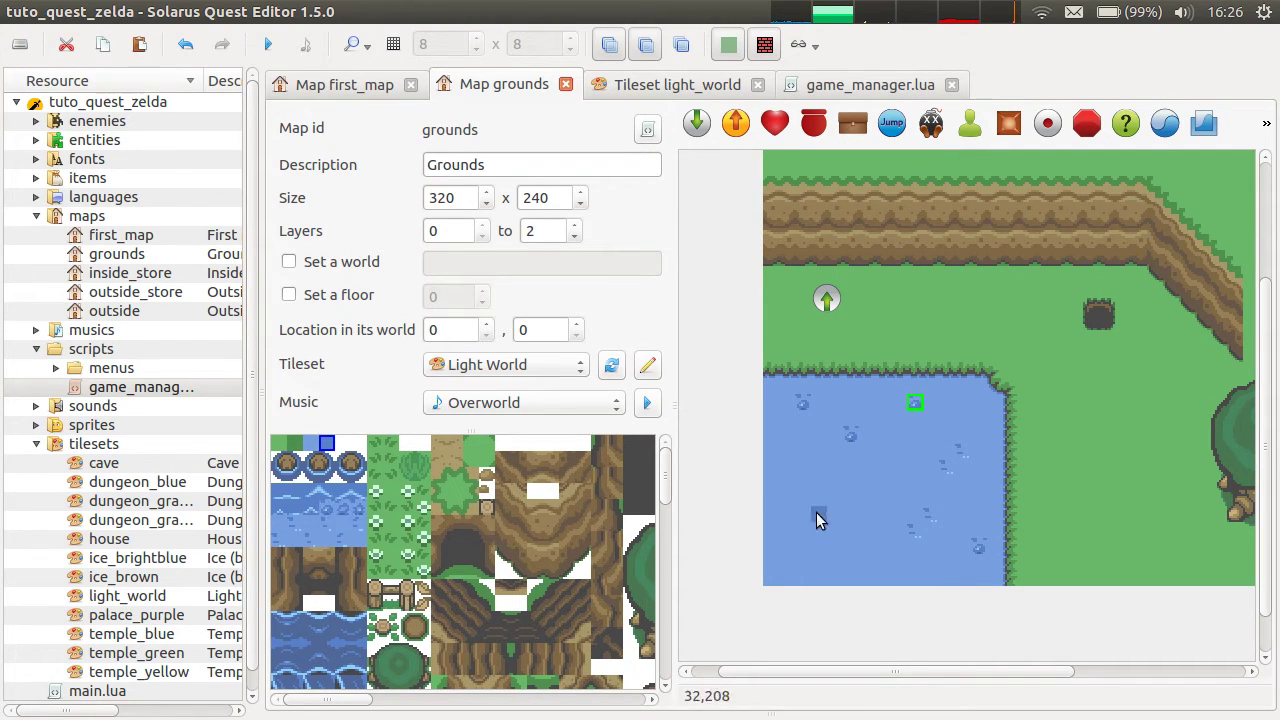
{"action": "left_click_drag", "start_coordinate": [777, 577], "coordinate": [875, 483]}
{"action": "scroll", "coordinate": [397, 522], "scroll_direction": "down", "scroll_amount": 10}
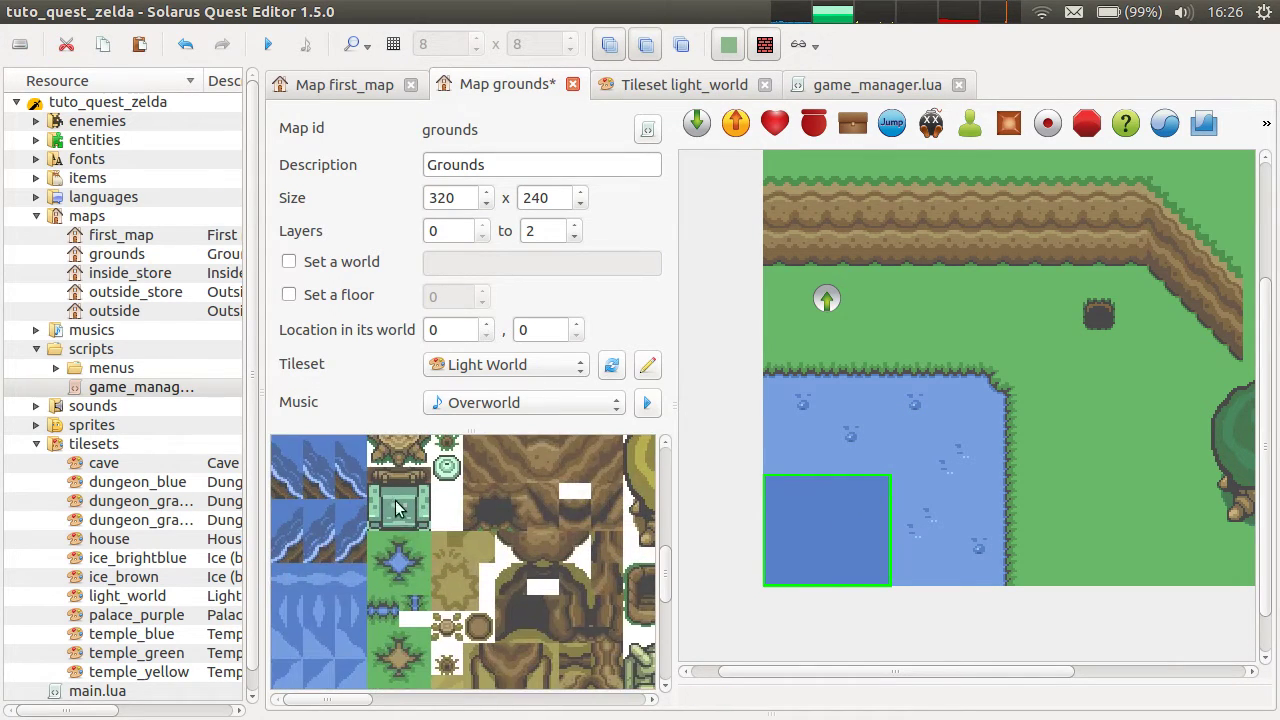
{"action": "scroll", "coordinate": [397, 522], "scroll_direction": "down", "scroll_amount": 3}
{"action": "left_click", "coordinate": [936, 524]}
{"action": "left_click", "coordinate": [335, 542]}
{"action": "left_click", "coordinate": [285, 548]}
{"action": "left_click_drag", "start_coordinate": [898, 582], "coordinate": [889, 491]}
Step: Add the wavy upper border and rounded corner to the deep water, extend its right side outwards, and save the map
{"action": "left_click", "coordinate": [340, 516]}
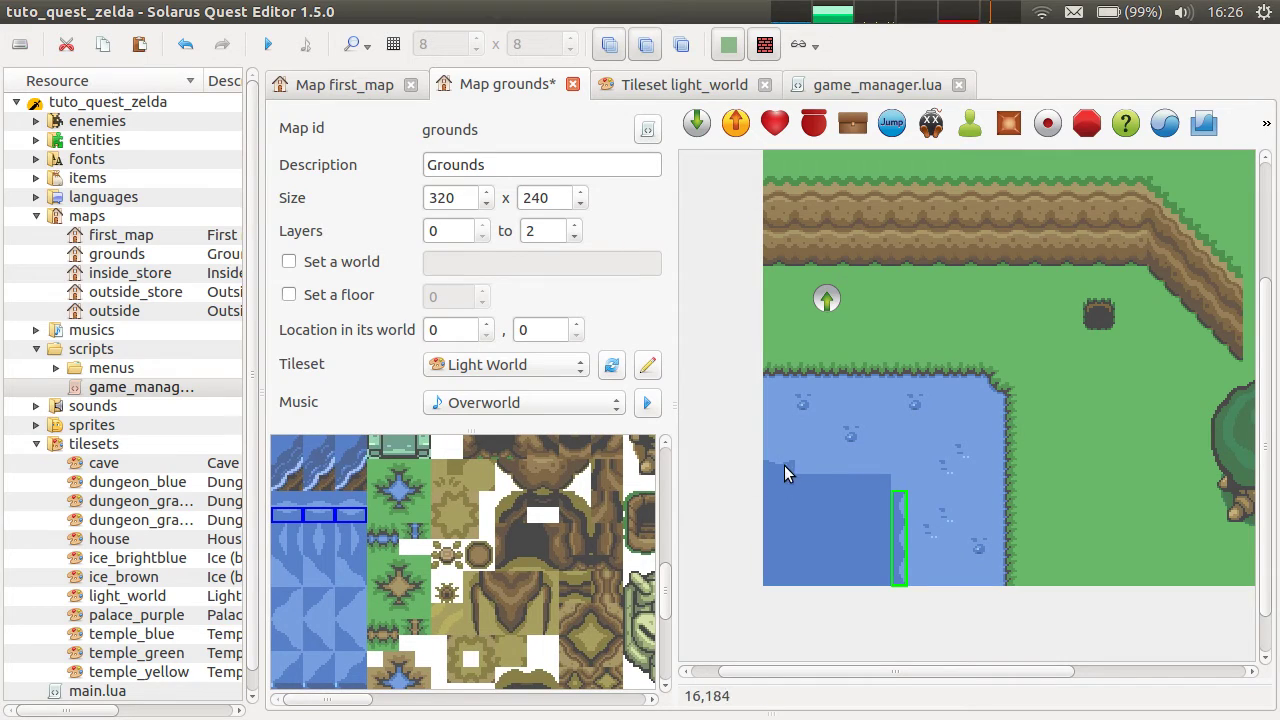
{"action": "left_click", "coordinate": [863, 467]}
{"action": "left_click", "coordinate": [300, 635]}
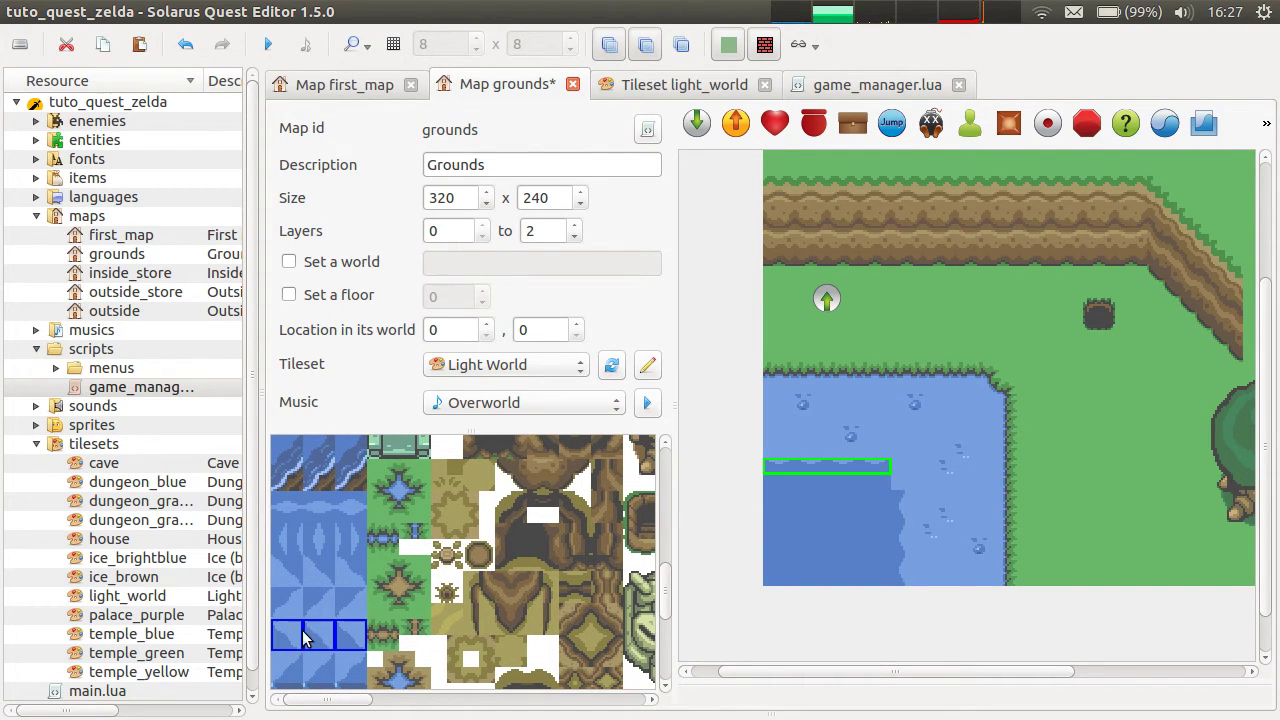
{"action": "left_click", "coordinate": [888, 473]}
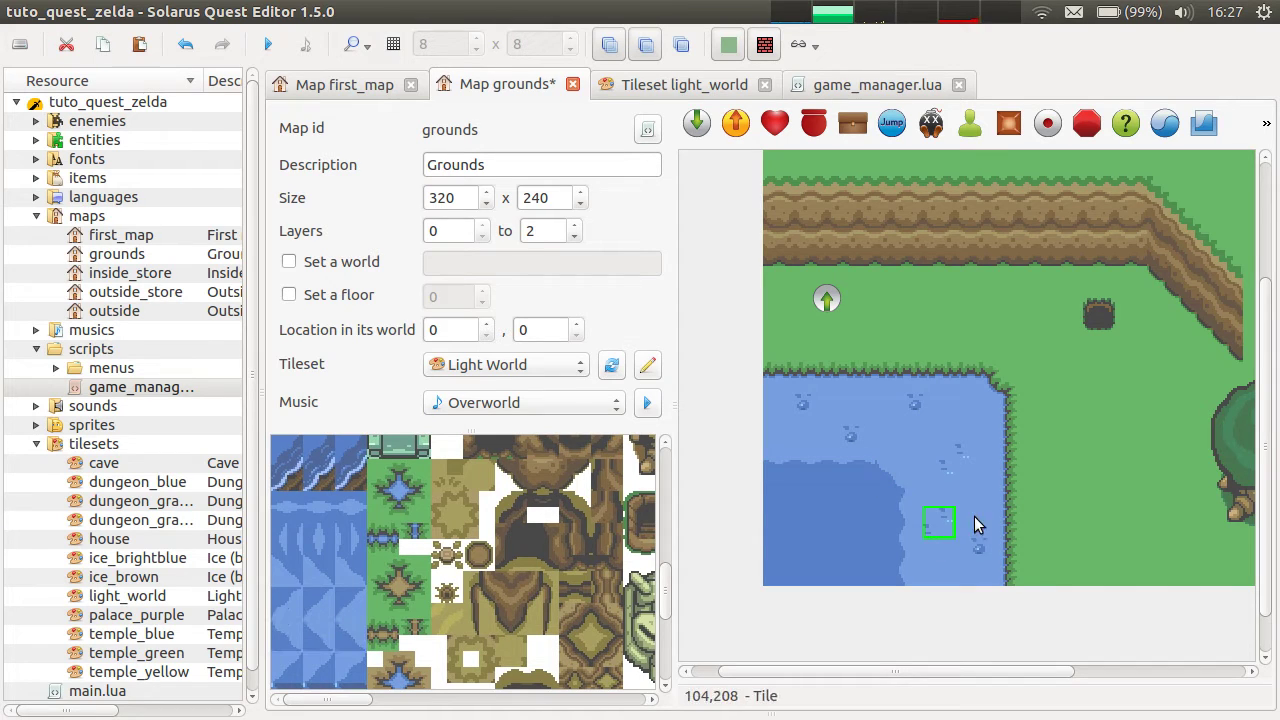
{"action": "left_click_drag", "start_coordinate": [904, 483], "coordinate": [895, 577]}
{"action": "left_click", "coordinate": [917, 602]}
{"action": "key", "text": "ctrl+s"}
{"action": "scroll", "coordinate": [339, 523], "scroll_direction": "up", "scroll_amount": 5}
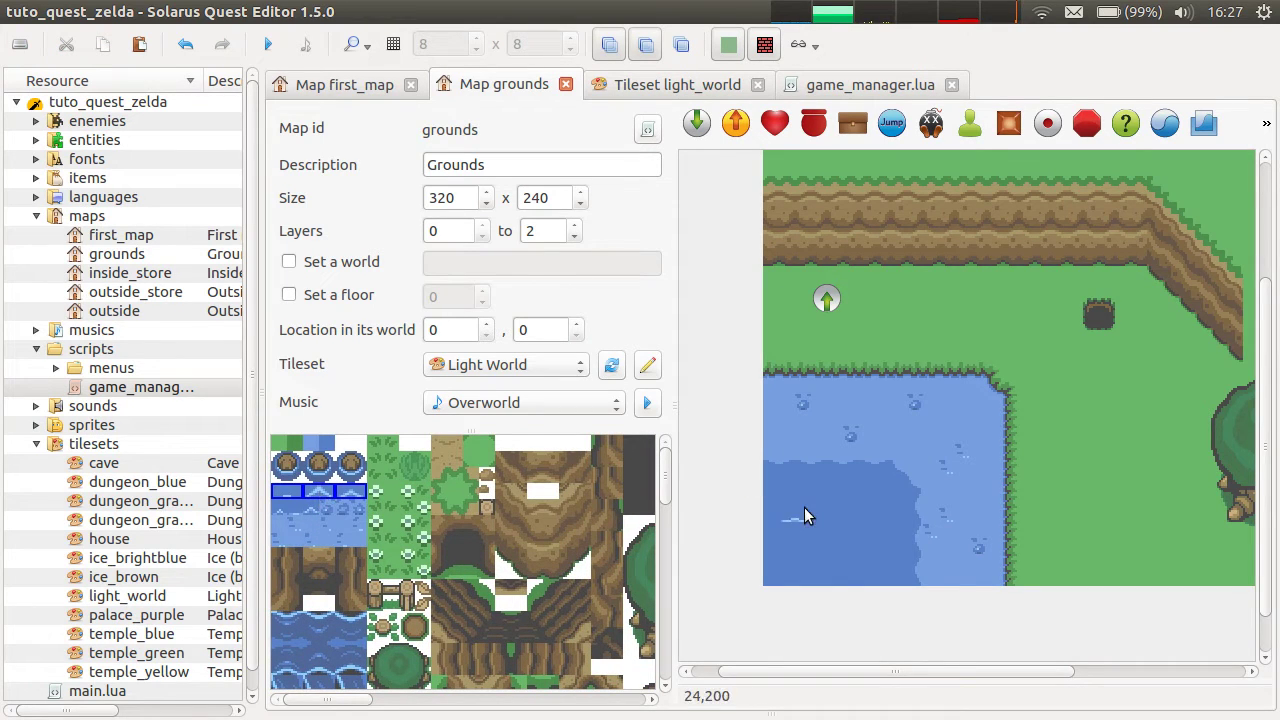
{"action": "left_click", "coordinate": [858, 546]}
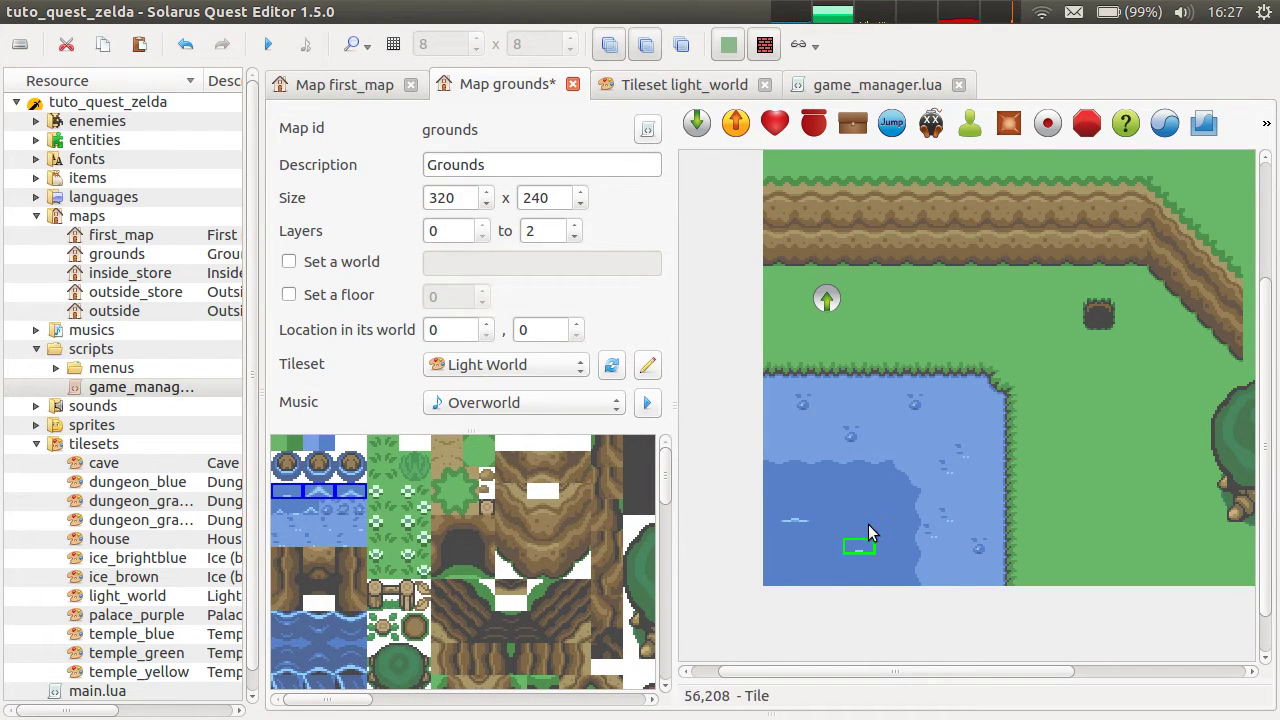
{"action": "key", "text": "ctrl+z"}
{"action": "left_click_drag", "start_coordinate": [745, 451], "coordinate": [891, 574]}
{"action": "right_click", "coordinate": [887, 518]}
{"action": "left_click", "coordinate": [886, 604]}
{"action": "left_click", "coordinate": [808, 650]}
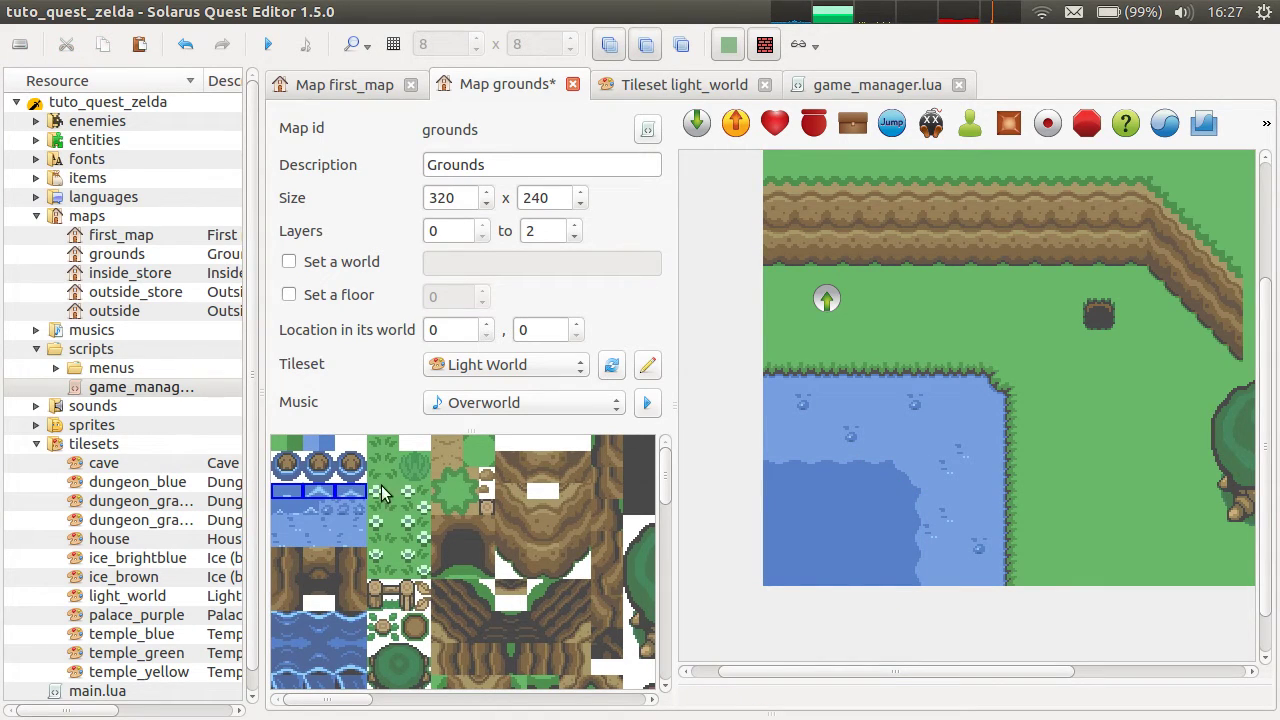
Step: Place three animated deep-water wave tiles across the deep part of the pond and save the map
{"action": "left_click", "coordinate": [810, 486]}
{"action": "left_click", "coordinate": [858, 531]}
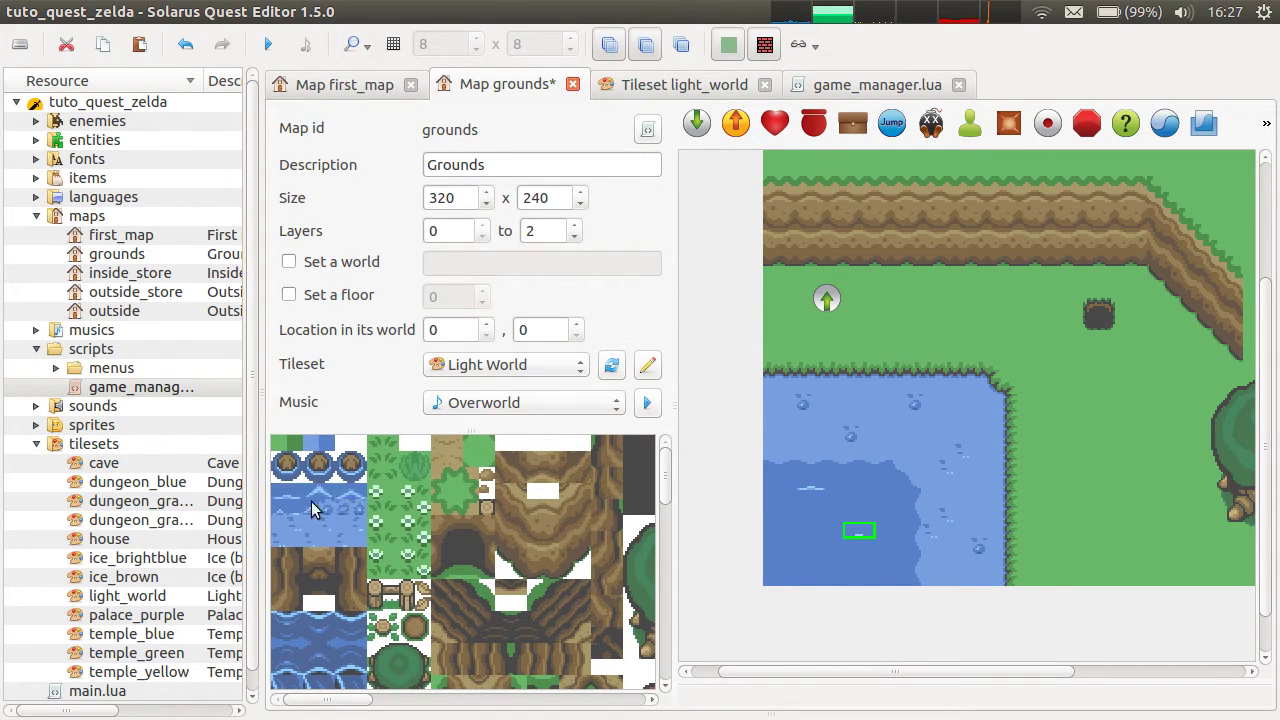
{"action": "left_click", "coordinate": [878, 591]}
{"action": "key", "text": "ctrl+s"}
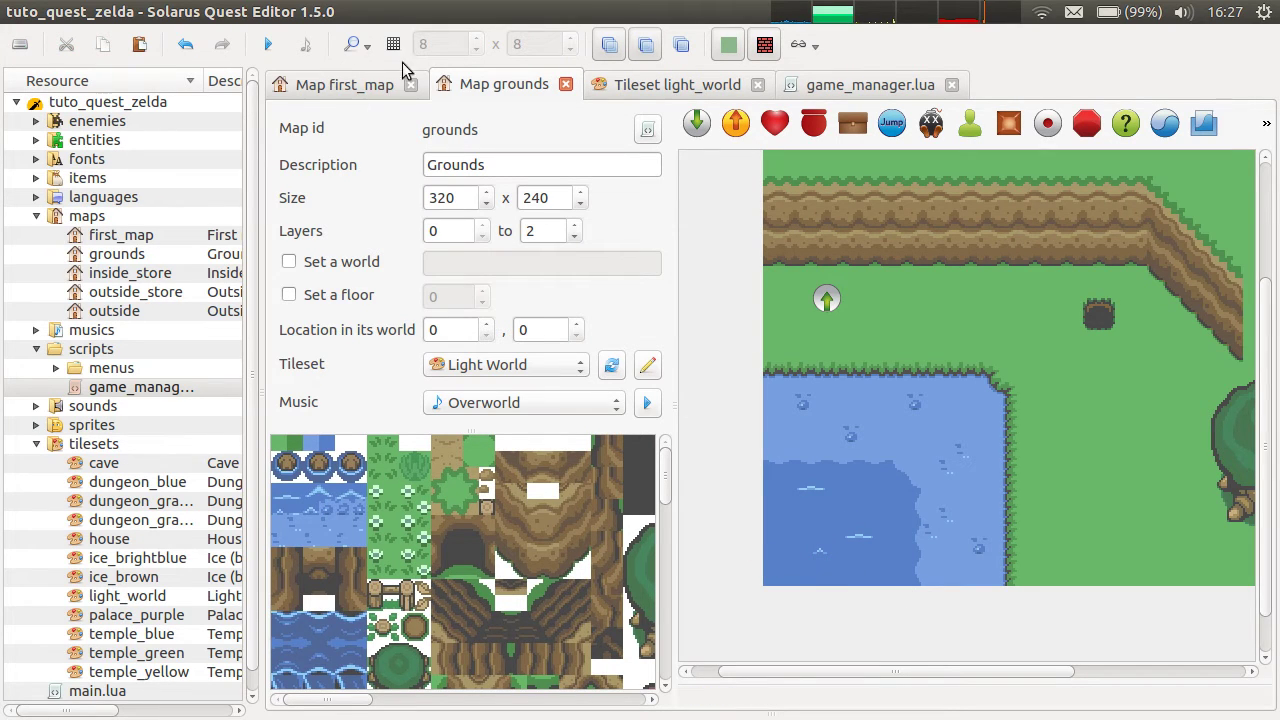
Step: Run the quest and walk the hero along the foot of the cliff to the upper edge of the hole
{"action": "left_click", "coordinate": [267, 44]}
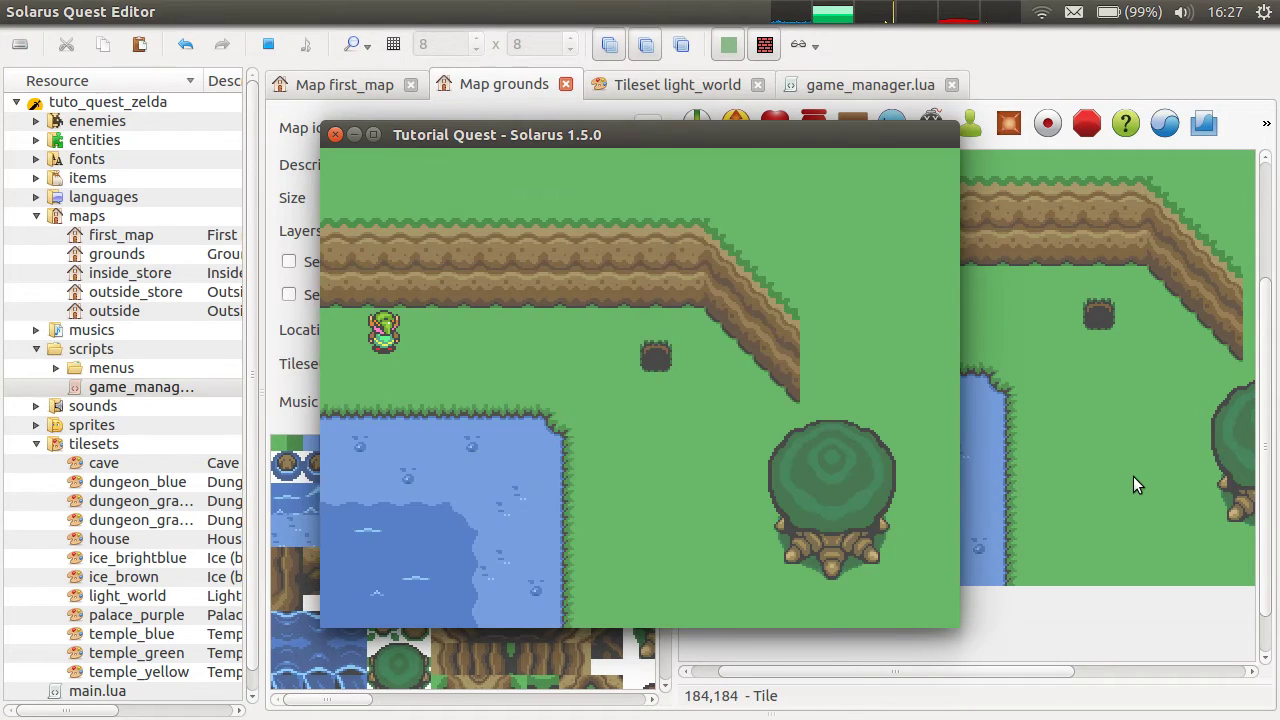
{"action": "key", "text": "Right"}
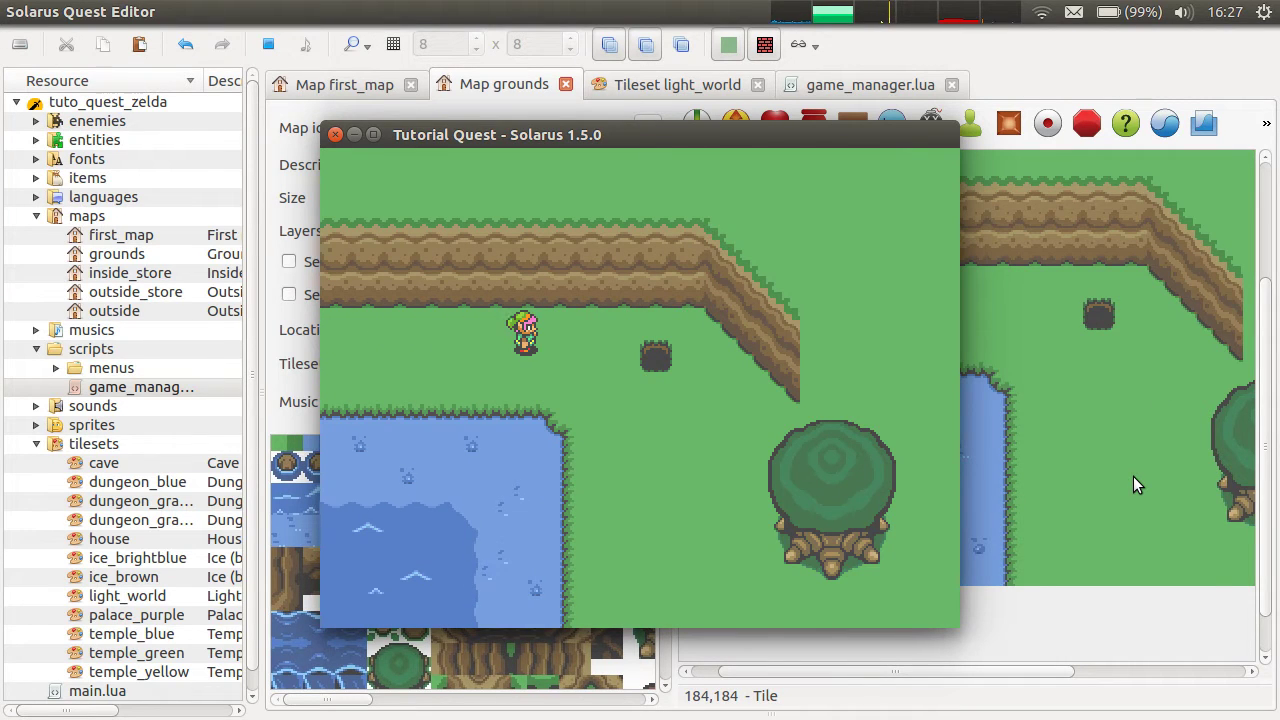
{"action": "key", "text": "Up"}
{"action": "key", "text": "Down"}
{"action": "key", "text": "Up"}
{"action": "key", "text": "Down"}
{"action": "key", "text": "Right"}
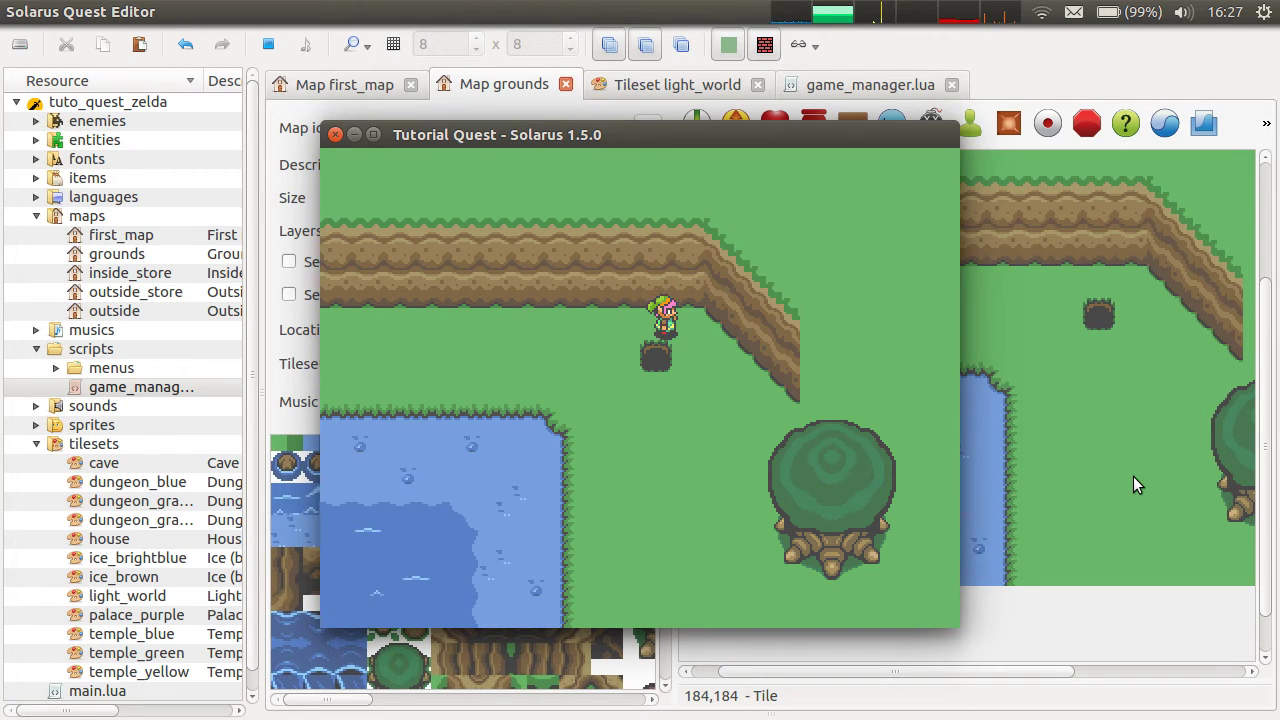
Step: Walk the hero around the upper and left edges of the hole to test how its ground affects him
{"action": "key", "text": "Left"}
{"action": "key", "text": "Right"}
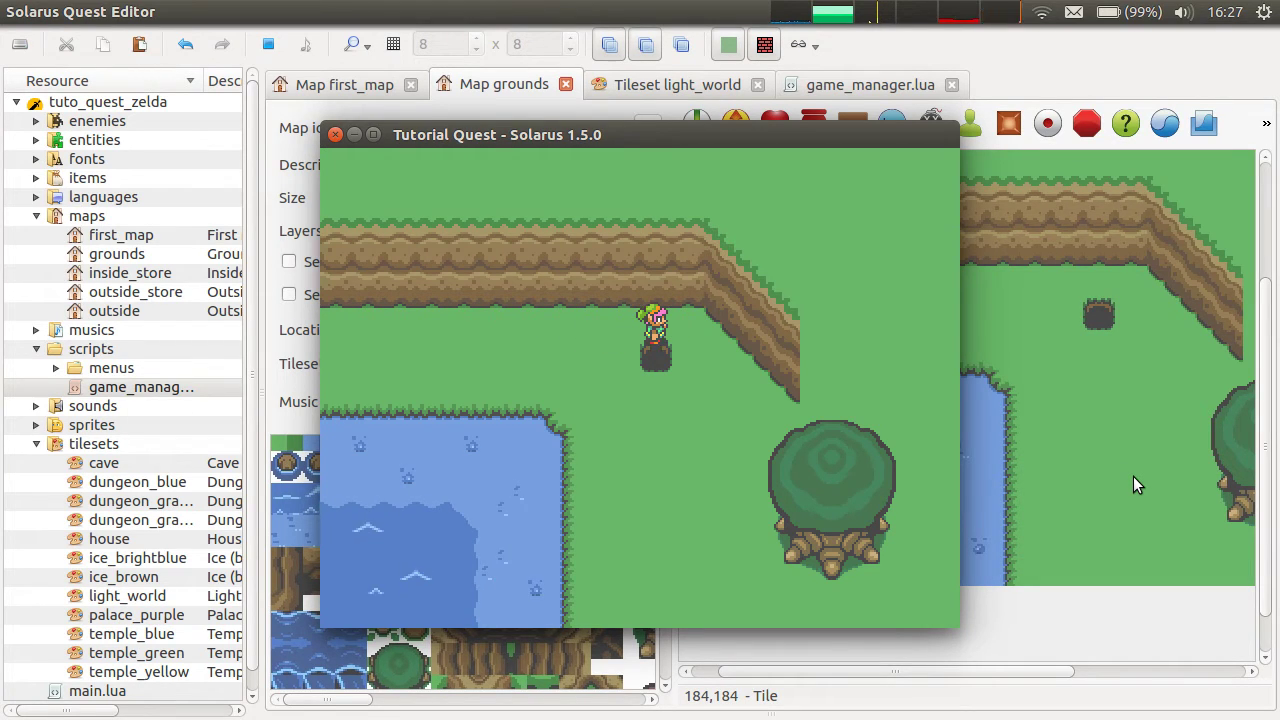
{"action": "key", "text": "Up"}
{"action": "key", "text": "Down"}
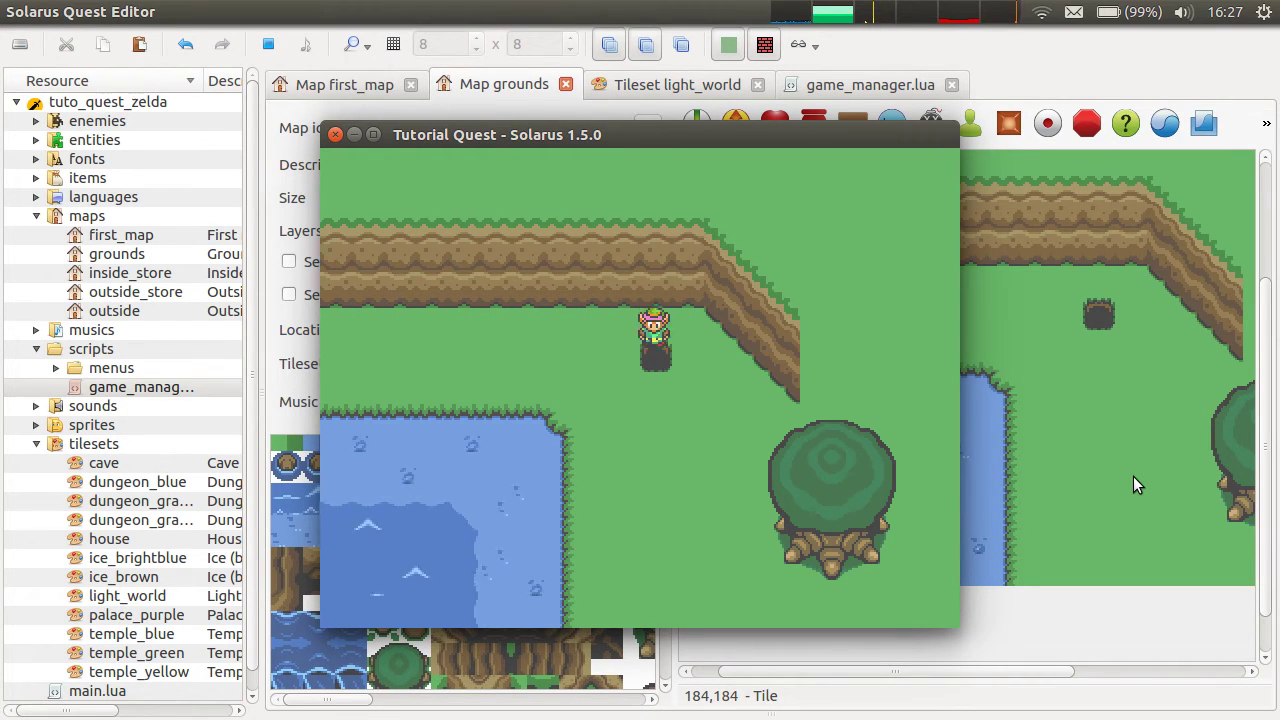
{"action": "key", "text": "Up"}
{"action": "key", "text": "Left"}
{"action": "key", "text": "Down"}
{"action": "key", "text": "Right"}
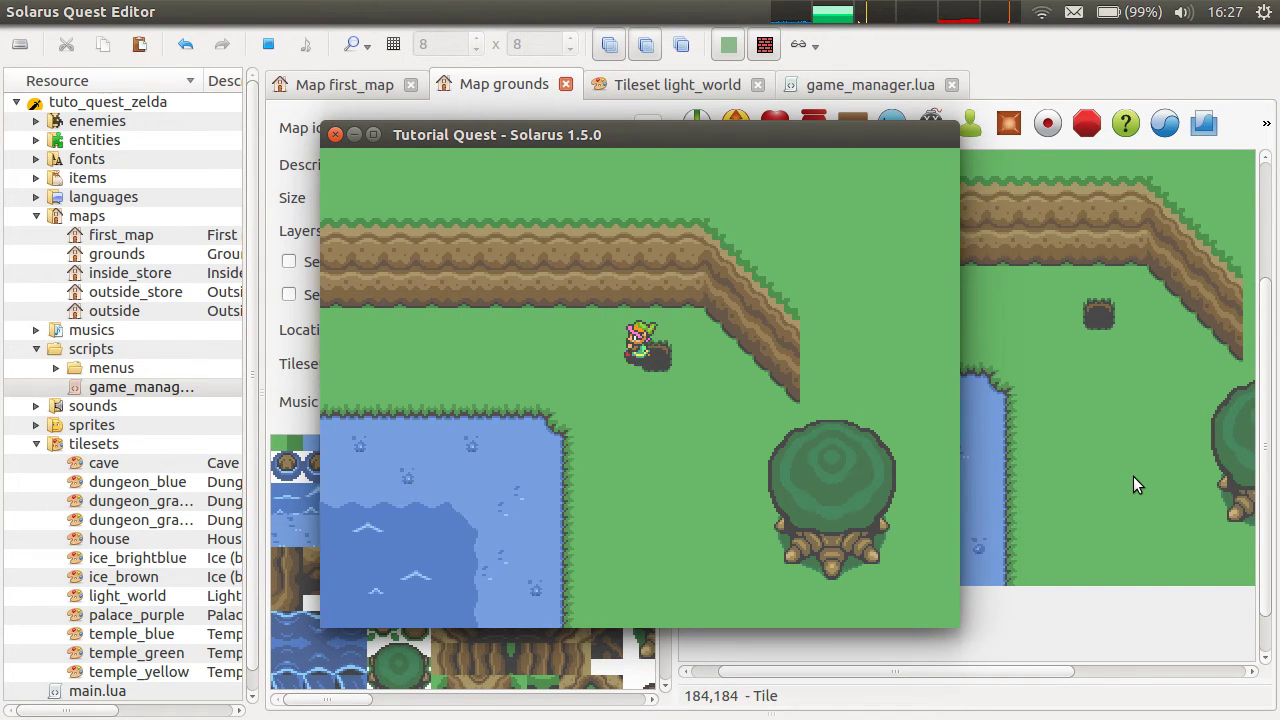
{"action": "key", "text": "Left"}
{"action": "key", "text": "Right"}
{"action": "key", "text": "Left"}
{"action": "key", "text": "Right"}
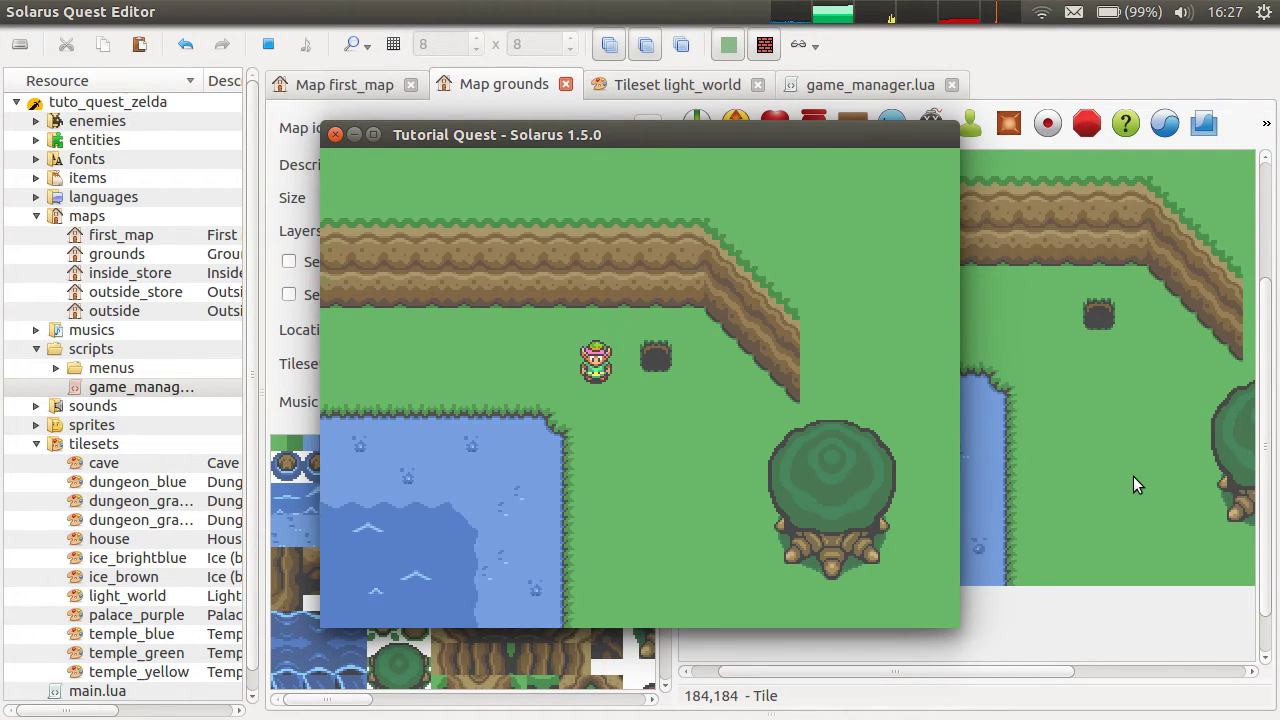
Step: Walk the hero through the shallow water, out across the pond's right bank and back in towards the deep water to test both grounds
{"action": "key", "text": "Left"}
{"action": "key", "text": "Left"}
{"action": "key", "text": "Down"}
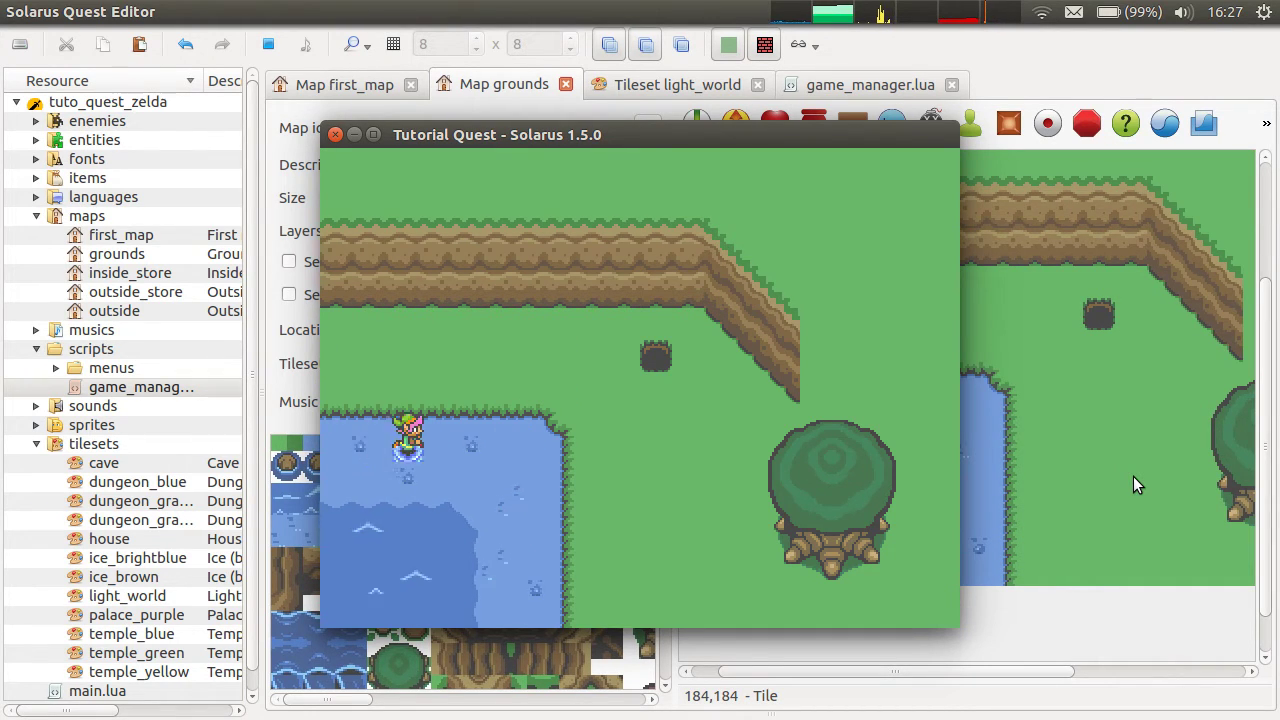
{"action": "key", "text": "Right"}
{"action": "key", "text": "Down"}
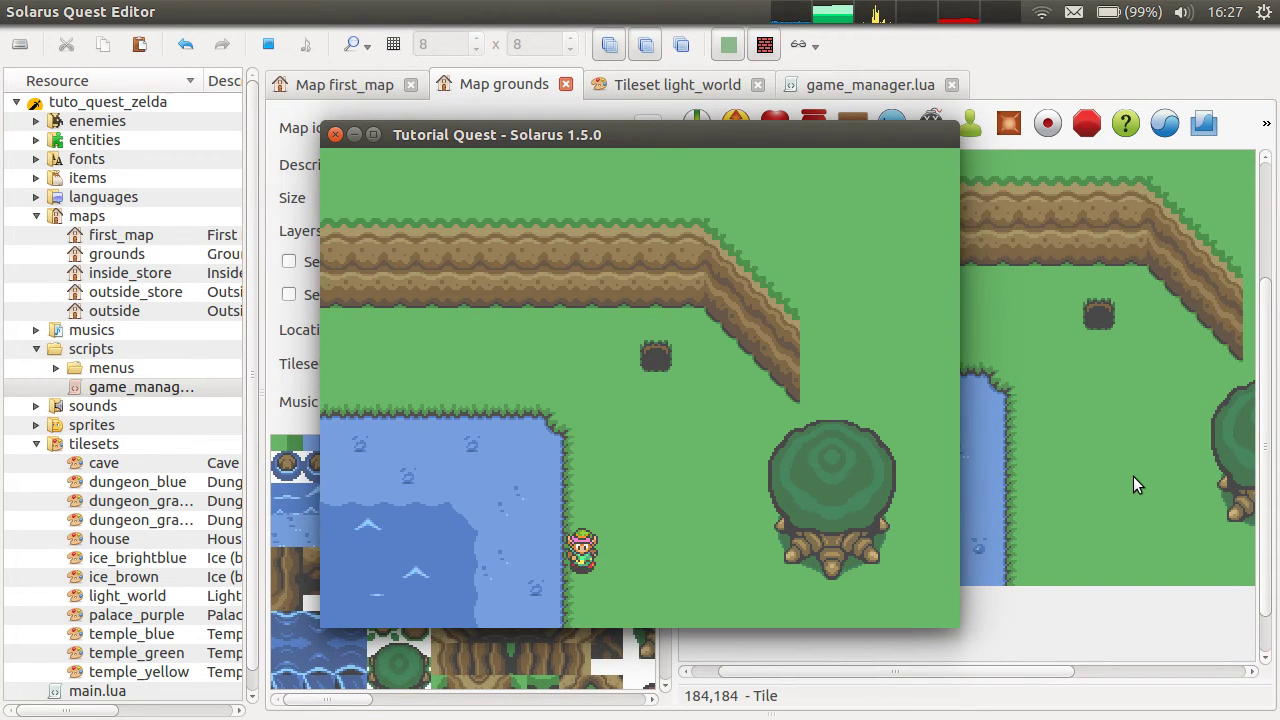
{"action": "key", "text": "Left"}
{"action": "key", "text": "Up"}
{"action": "key", "text": "Left"}
{"action": "key", "text": "Down"}
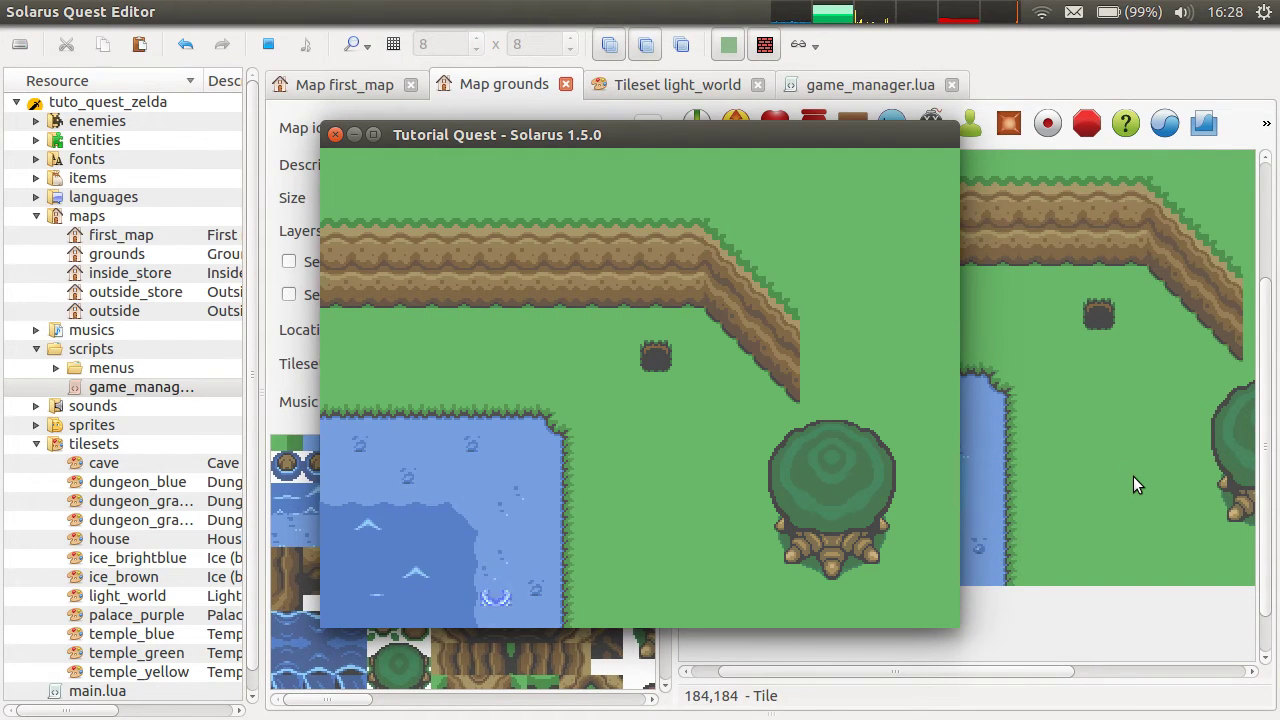
Step: Walk the hero out of the pond onto the grass between the hole and the big tree and back into the shallow water
{"action": "key", "text": "Up"}
{"action": "key", "text": "Right"}
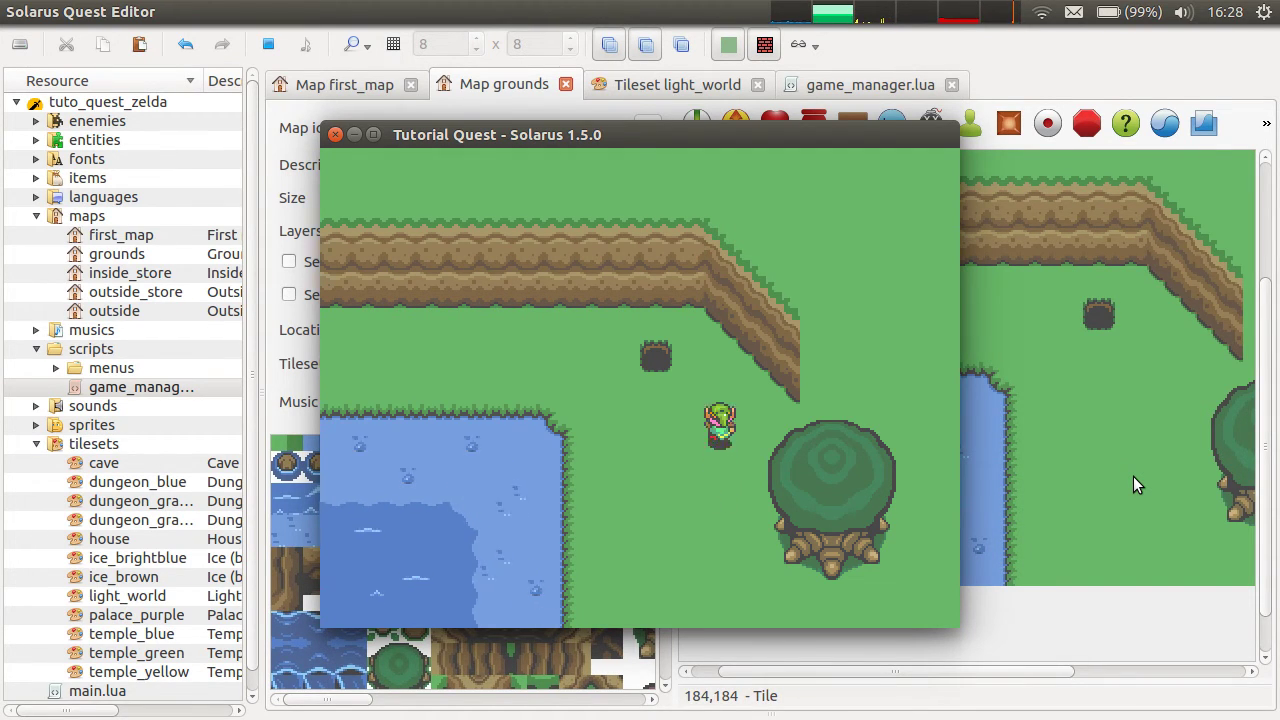
{"action": "key", "text": "Up"}
{"action": "key", "text": "Right"}
{"action": "key", "text": "Down"}
{"action": "key", "text": "Up"}
{"action": "key", "text": "Down"}
{"action": "key", "text": "Left"}
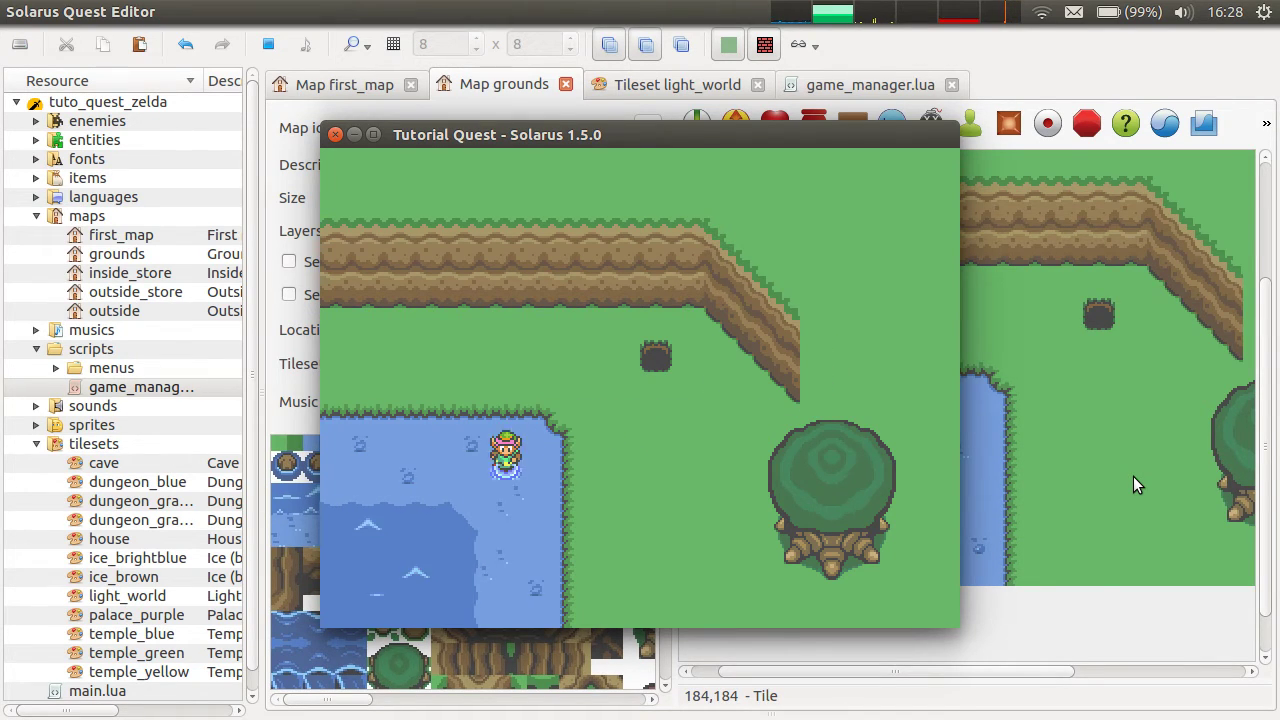
Step: Walk the hero back and forth through the shallow water along the upper edge of the deep water to test both grounds
{"action": "key", "text": "Left"}
{"action": "key", "text": "Down"}
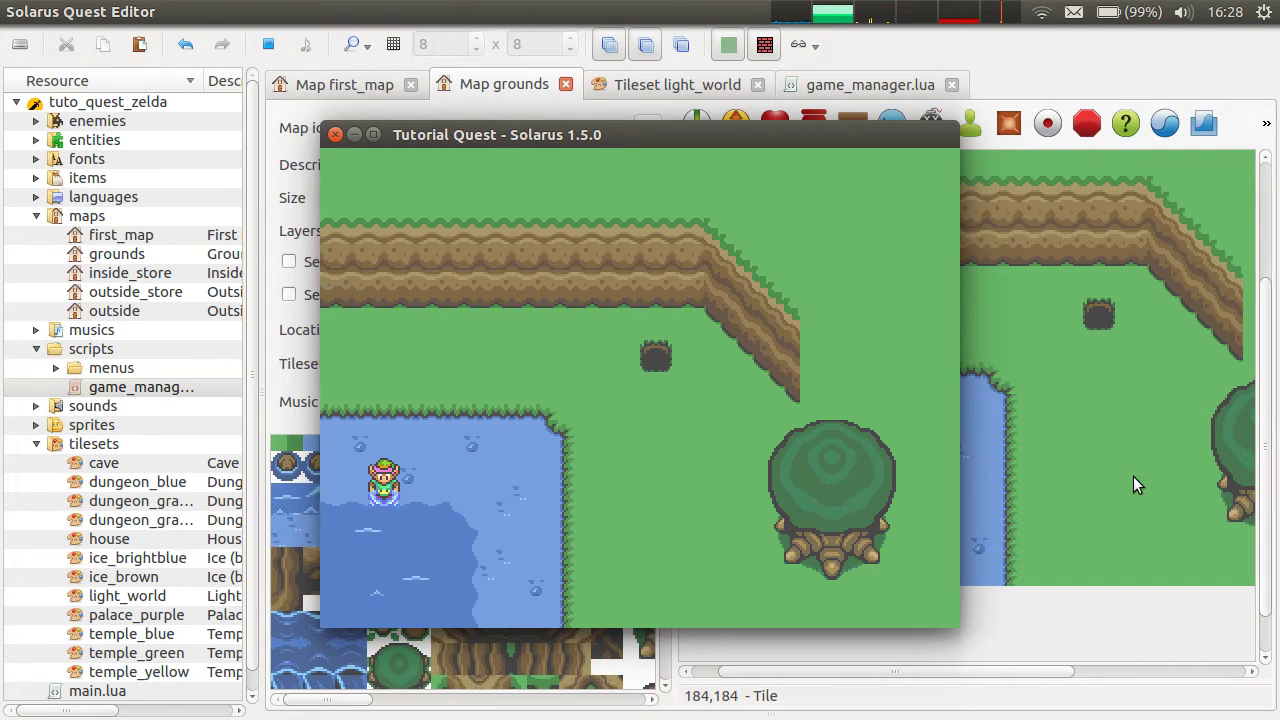
{"action": "key", "text": "Right"}
{"action": "key", "text": "Up"}
{"action": "key", "text": "Right"}
{"action": "key", "text": "Down"}
{"action": "key", "text": "Left"}
{"action": "key", "text": "Right"}
{"action": "key", "text": "Down"}
{"action": "key", "text": "Up"}
{"action": "key", "text": "Left"}
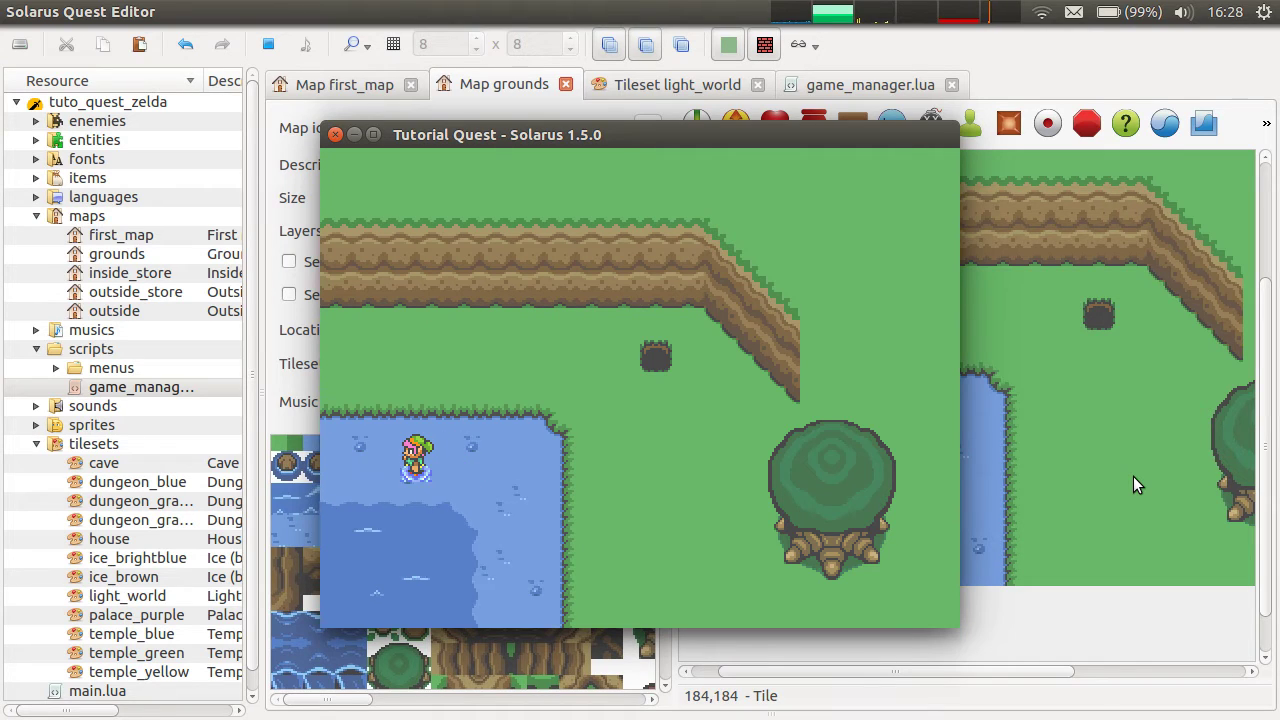
{"action": "key", "text": "Left"}
{"action": "key", "text": "Up"}
{"action": "key", "text": "Right"}
{"action": "key", "text": "Down"}
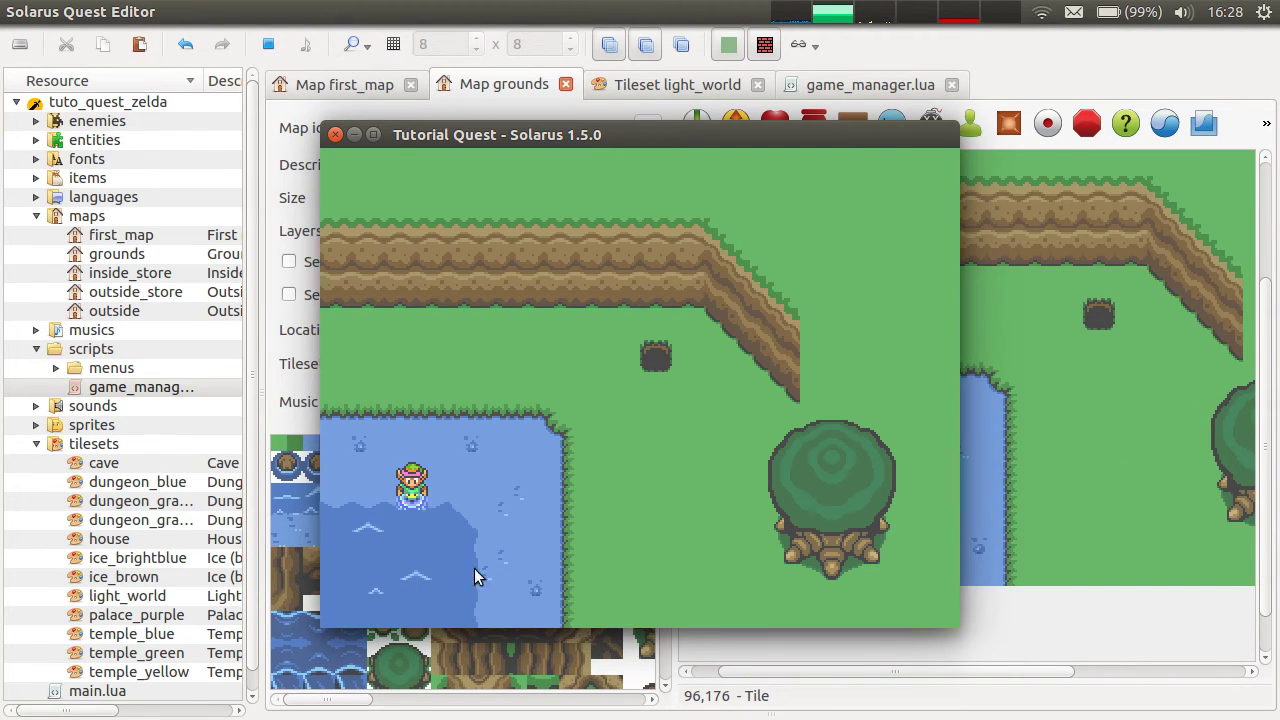
Step: Walk the hero out of the pond and across the grass to the area beyond the diagonal cliff's end, above the big tree
{"action": "key", "text": "Up"}
{"action": "key", "text": "Right"}
{"action": "key", "text": "Right"}
{"action": "key", "text": "Up"}
{"action": "key", "text": "Right"}
{"action": "key", "text": "Down"}
{"action": "key", "text": "Right"}
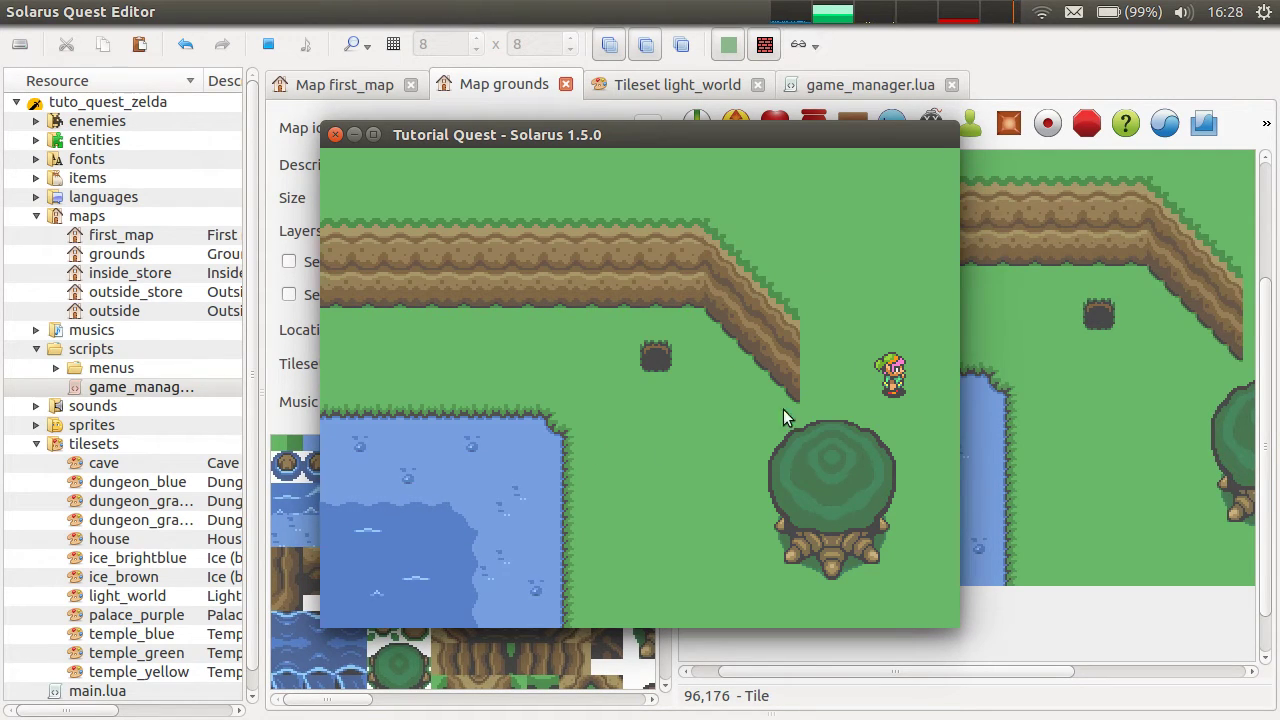
Step: Close the running quest, move the hole tile from the grass into the pond's shallow water near the right bank, and save the map
{"action": "left_click", "coordinate": [335, 134]}
{"action": "left_click_drag", "start_coordinate": [1097, 322], "coordinate": [964, 422]}
{"action": "right_click", "coordinate": [1036, 452]}
{"action": "left_click", "coordinate": [1048, 383]}
{"action": "left_click", "coordinate": [1051, 423]}
{"action": "key", "text": "ctrl+s"}
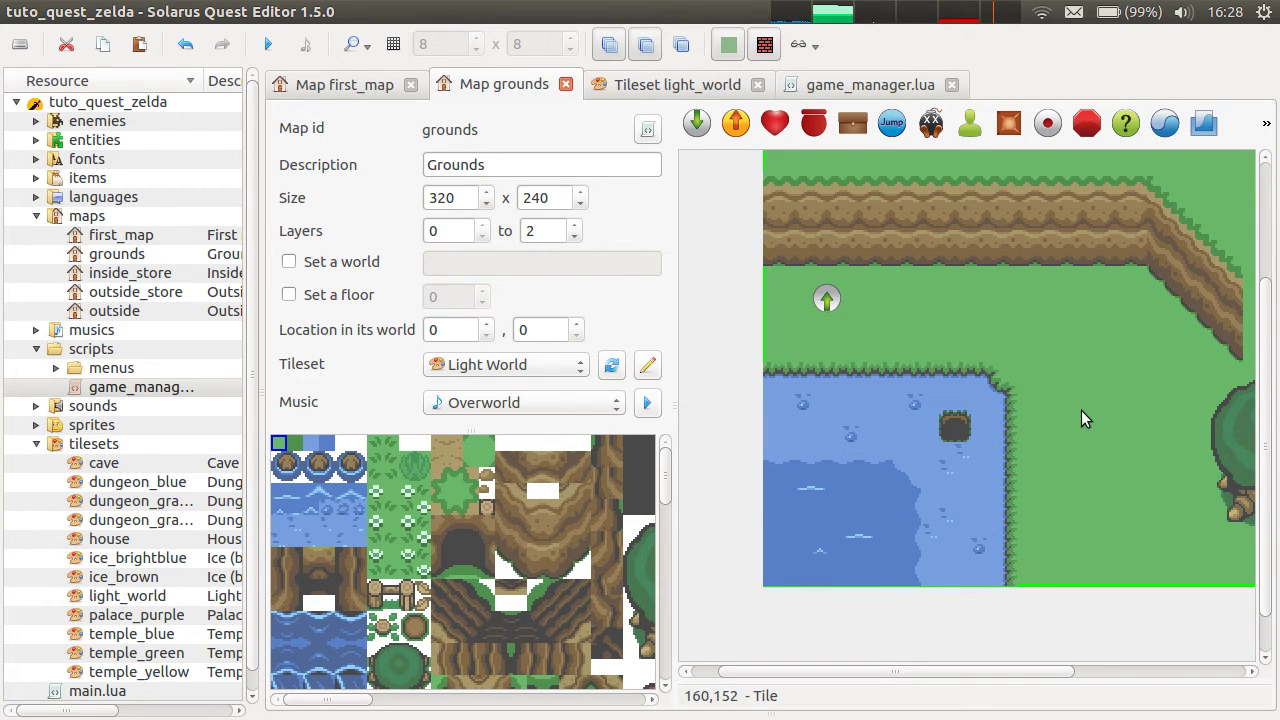
Step: Run the quest and walk the hero into the pond from above and from its right bank to test the hole in the shallow water
{"action": "left_click", "coordinate": [270, 46]}
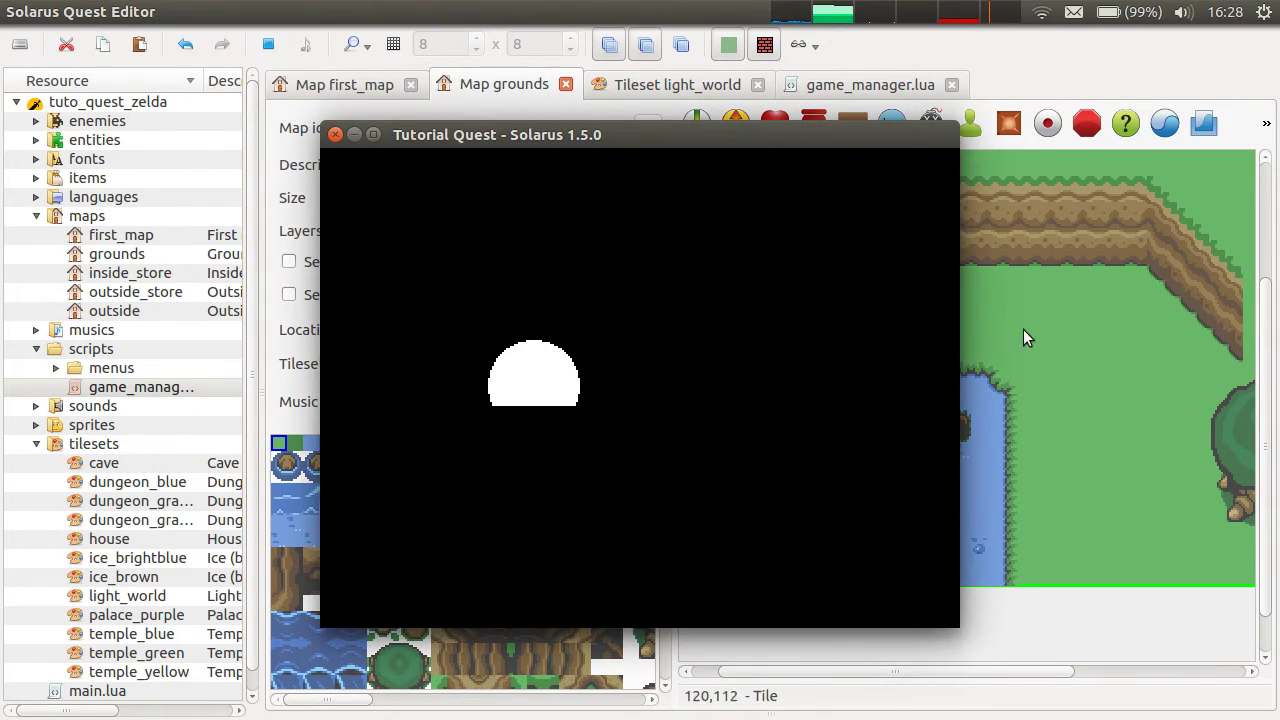
{"action": "key", "text": "Down"}
{"action": "key", "text": "Right"}
{"action": "key", "text": "Down"}
{"action": "key", "text": "Down"}
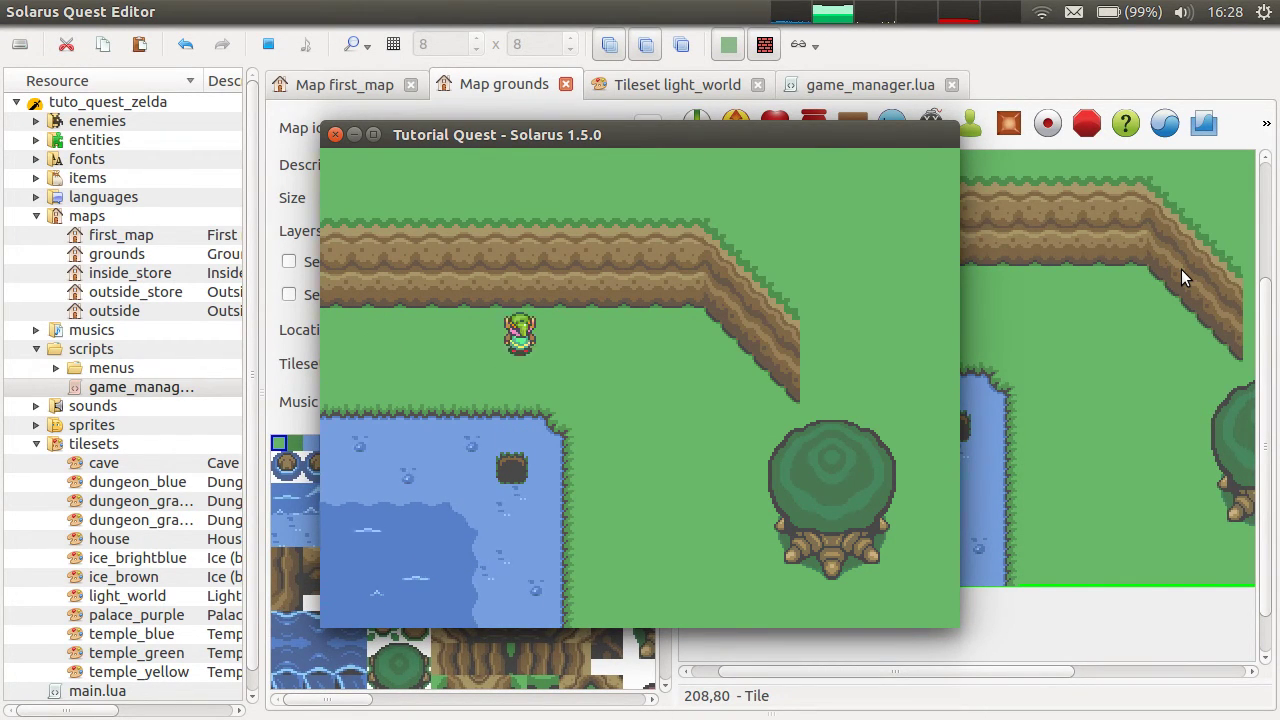
{"action": "key", "text": "Down"}
{"action": "key", "text": "Left"}
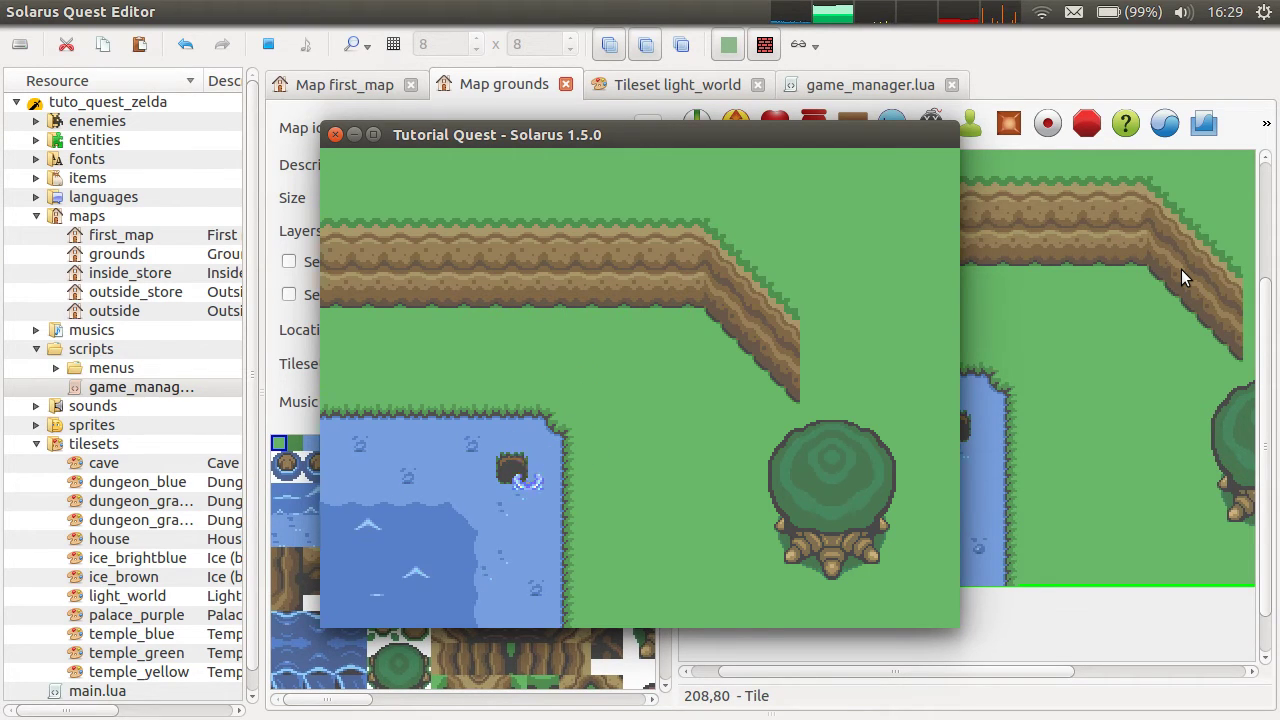
{"action": "key", "text": "Right"}
{"action": "key", "text": "Left"}
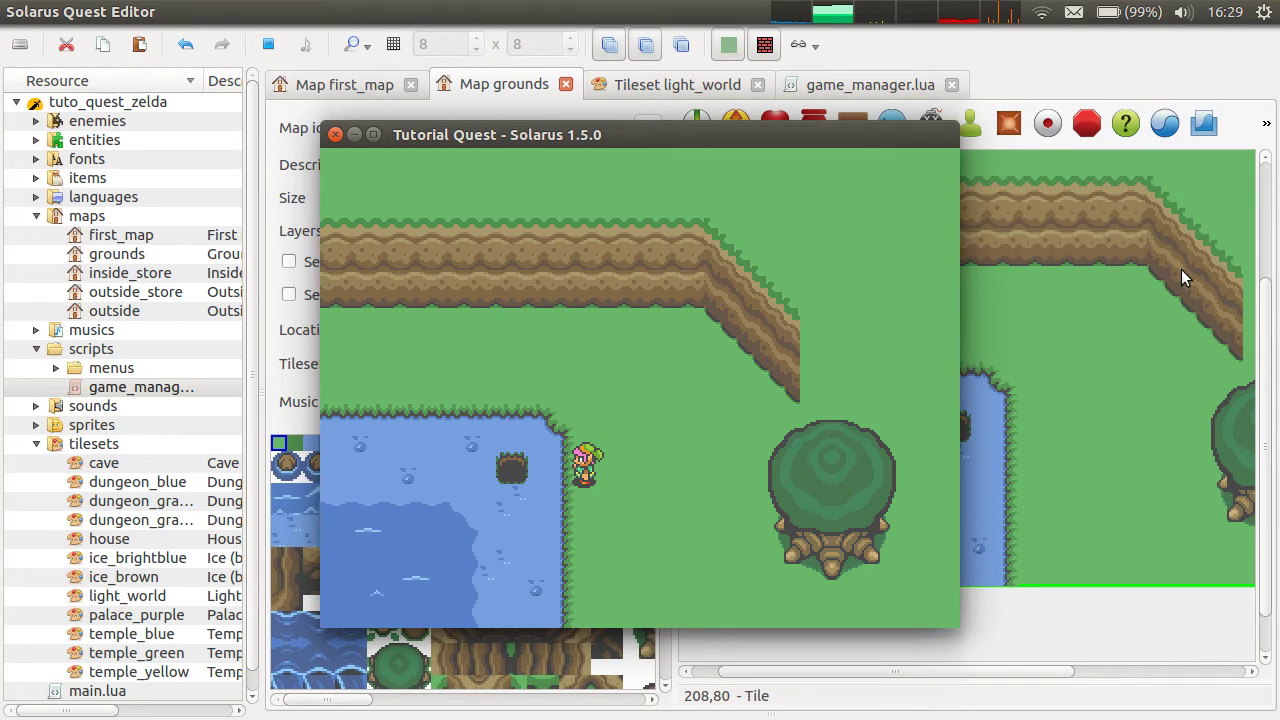
{"action": "key", "text": "Left"}
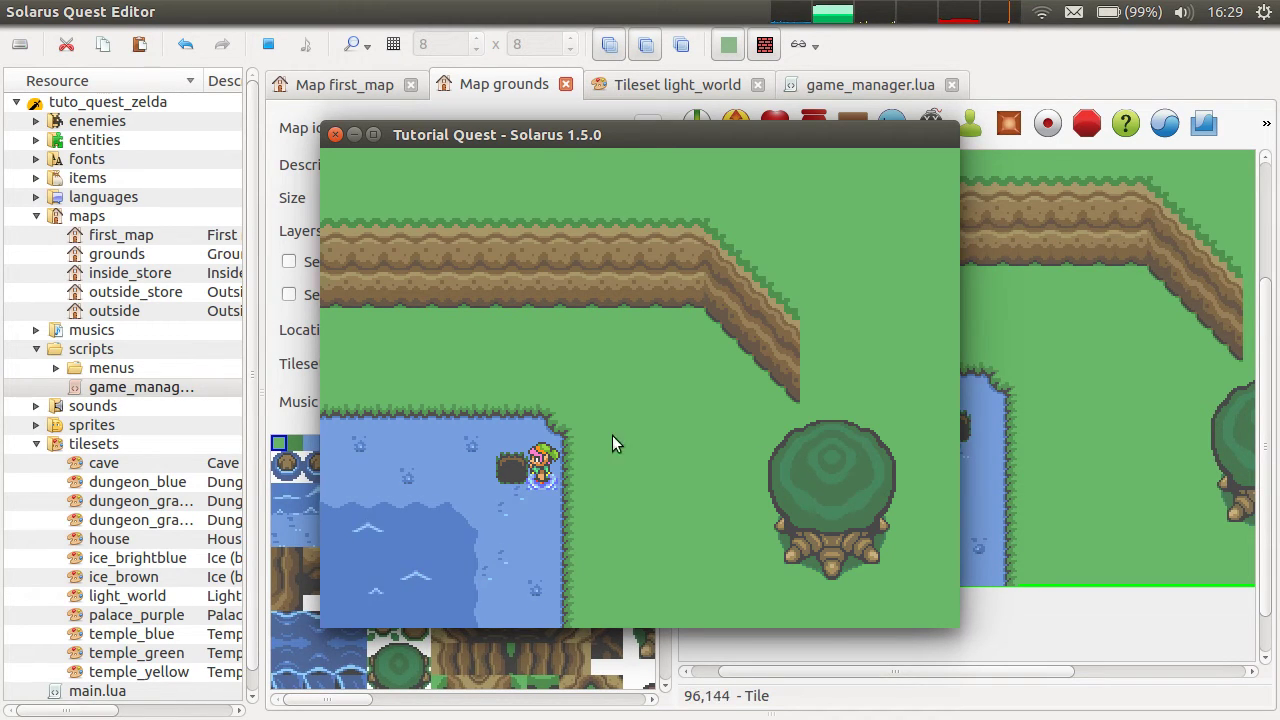
Step: Close the running quest, undo moving the hole tile into the pond, and save the map
{"action": "left_click", "coordinate": [336, 134]}
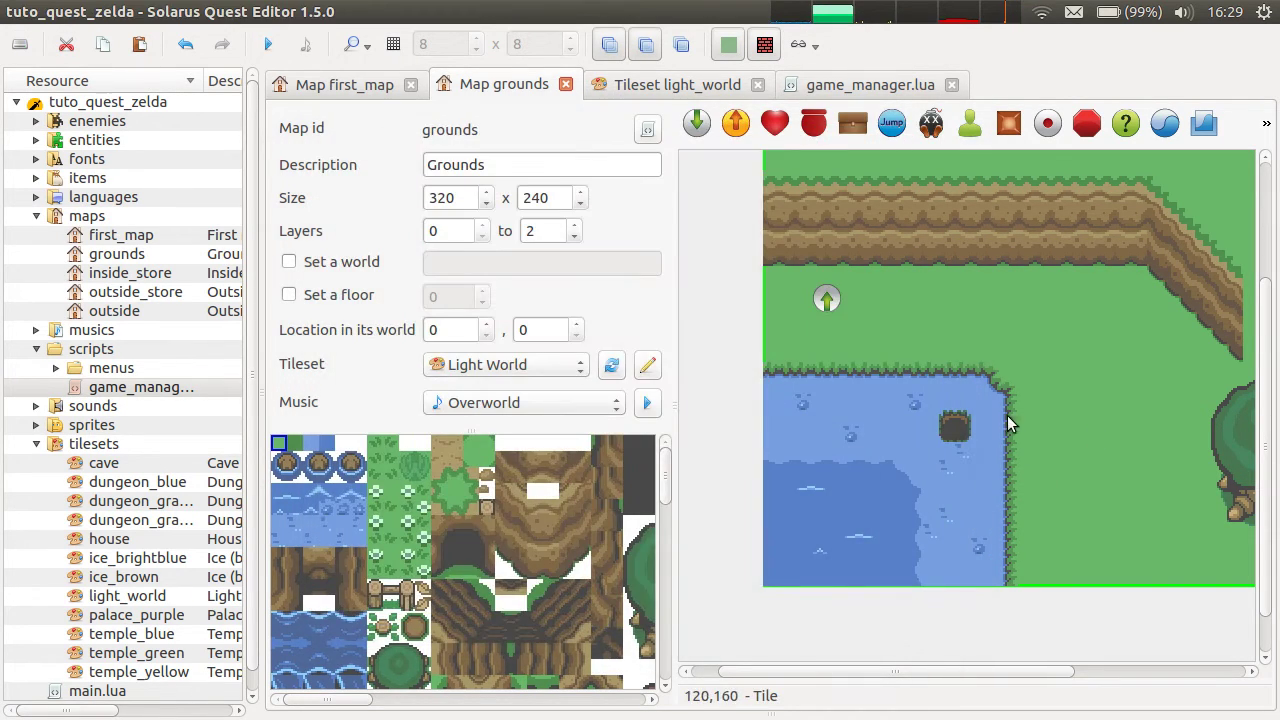
{"action": "key", "text": "ctrl+z"}
{"action": "key", "text": "ctrl+z"}
{"action": "key", "text": "ctrl+z"}
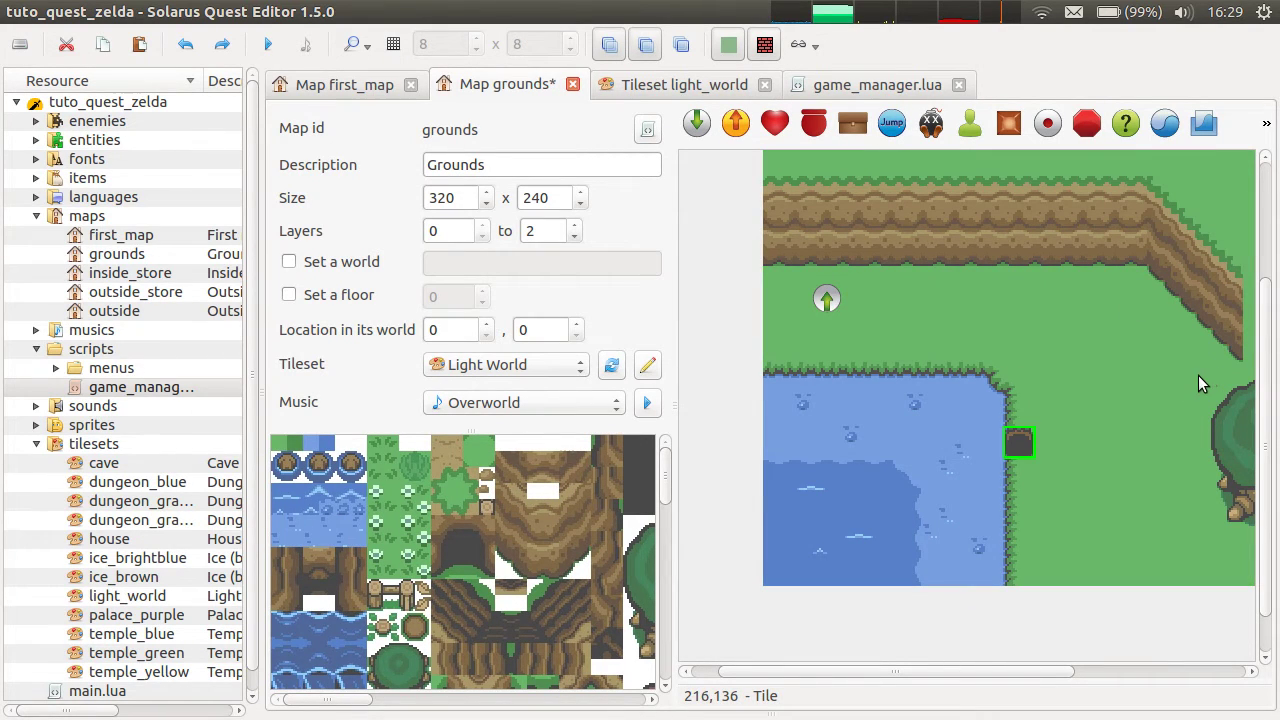
{"action": "key", "text": "ctrl+s"}
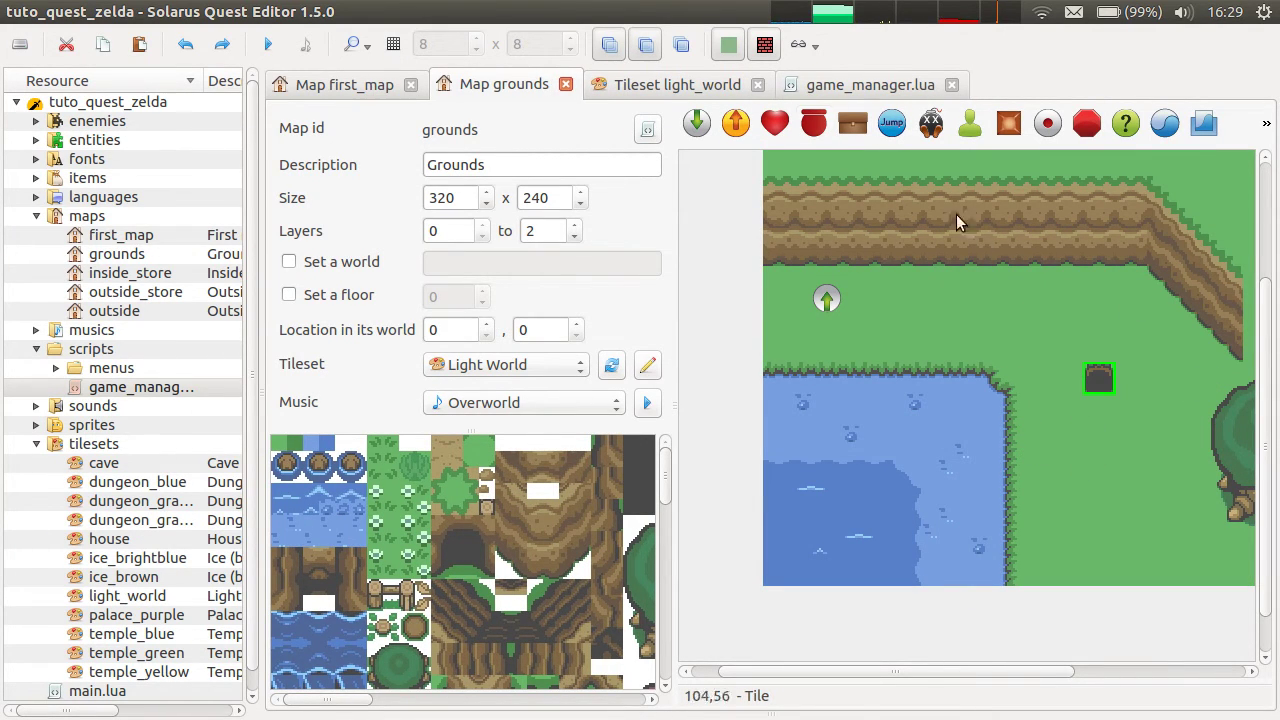
Step: View the ground types available for the water pattern in the light_world tileset, leaving its ground as is
{"action": "left_click", "coordinate": [692, 85]}
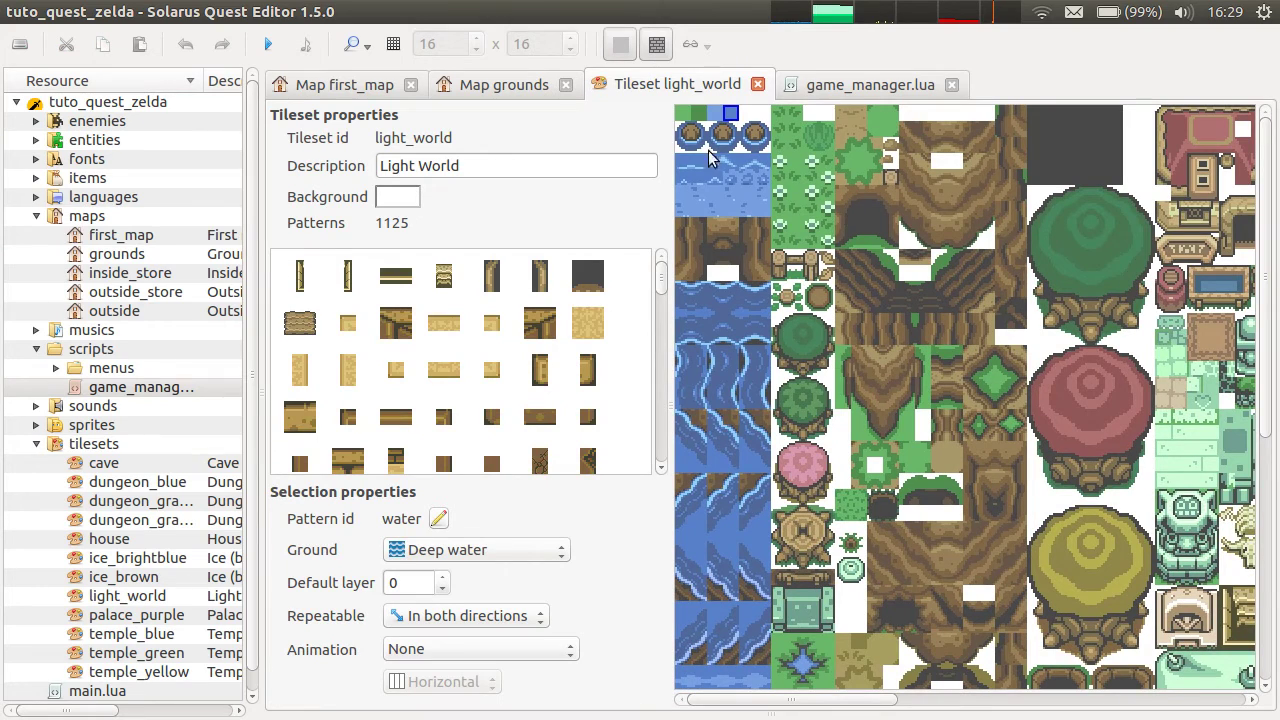
{"action": "left_click", "coordinate": [515, 549]}
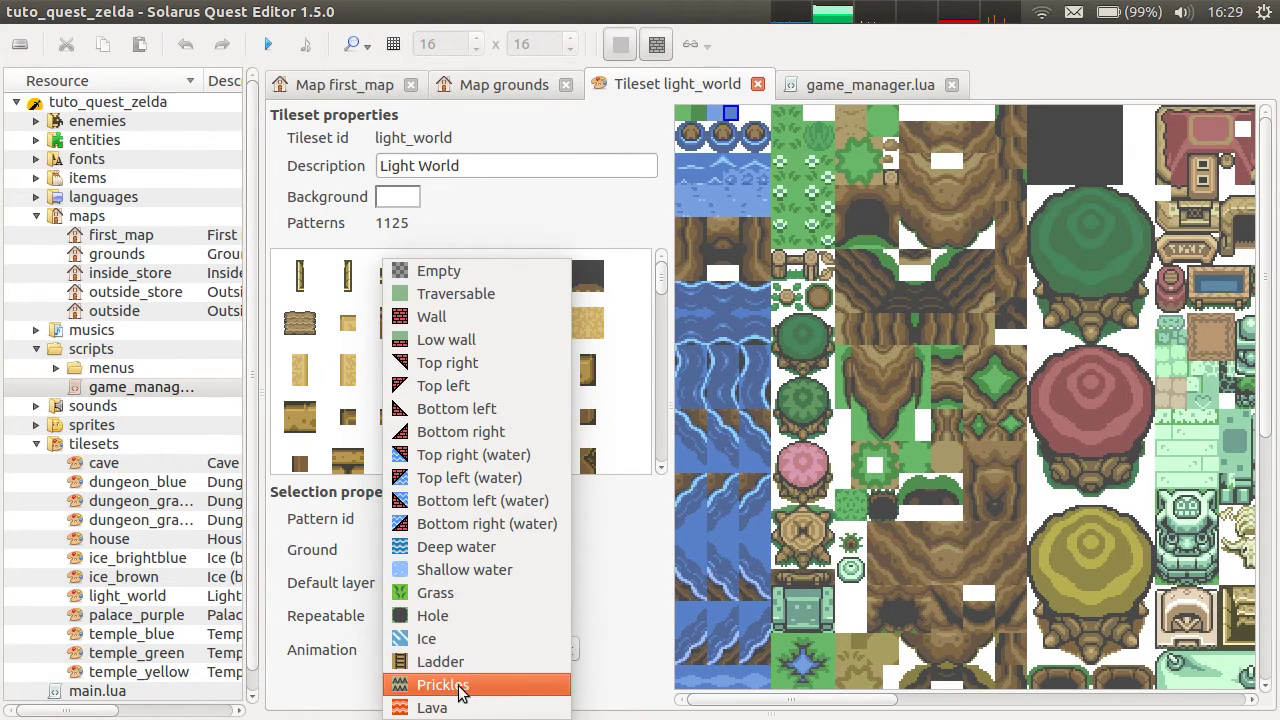
{"action": "left_click", "coordinate": [648, 562]}
Step: On the grounds map, place the three-part ladder tiles down the full height of the cliff above the pond and save the map
{"action": "scroll", "coordinate": [645, 80], "scroll_direction": "up", "scroll_amount": 1}
{"action": "scroll", "coordinate": [645, 80], "scroll_direction": "up", "scroll_amount": 1}
{"action": "scroll", "coordinate": [645, 80], "scroll_direction": "down", "scroll_amount": 1}
{"action": "scroll", "coordinate": [473, 570], "scroll_direction": "down", "scroll_amount": 3}
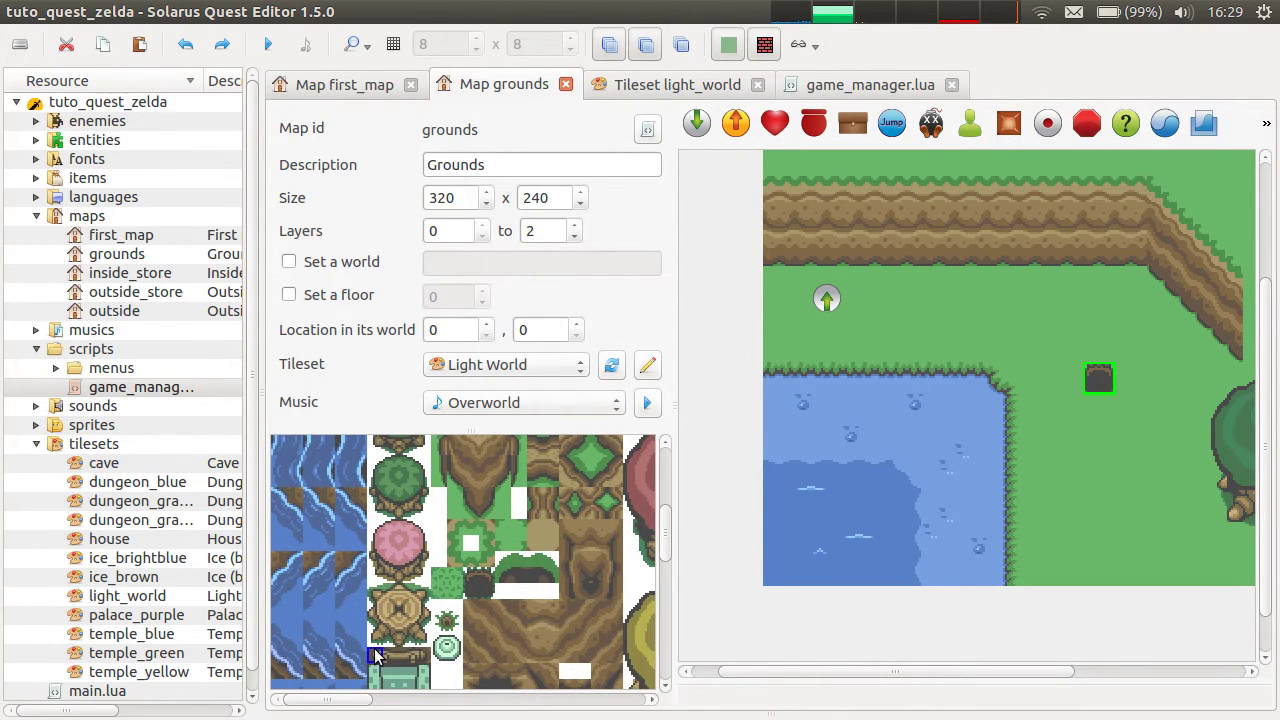
{"action": "left_click", "coordinate": [962, 196]}
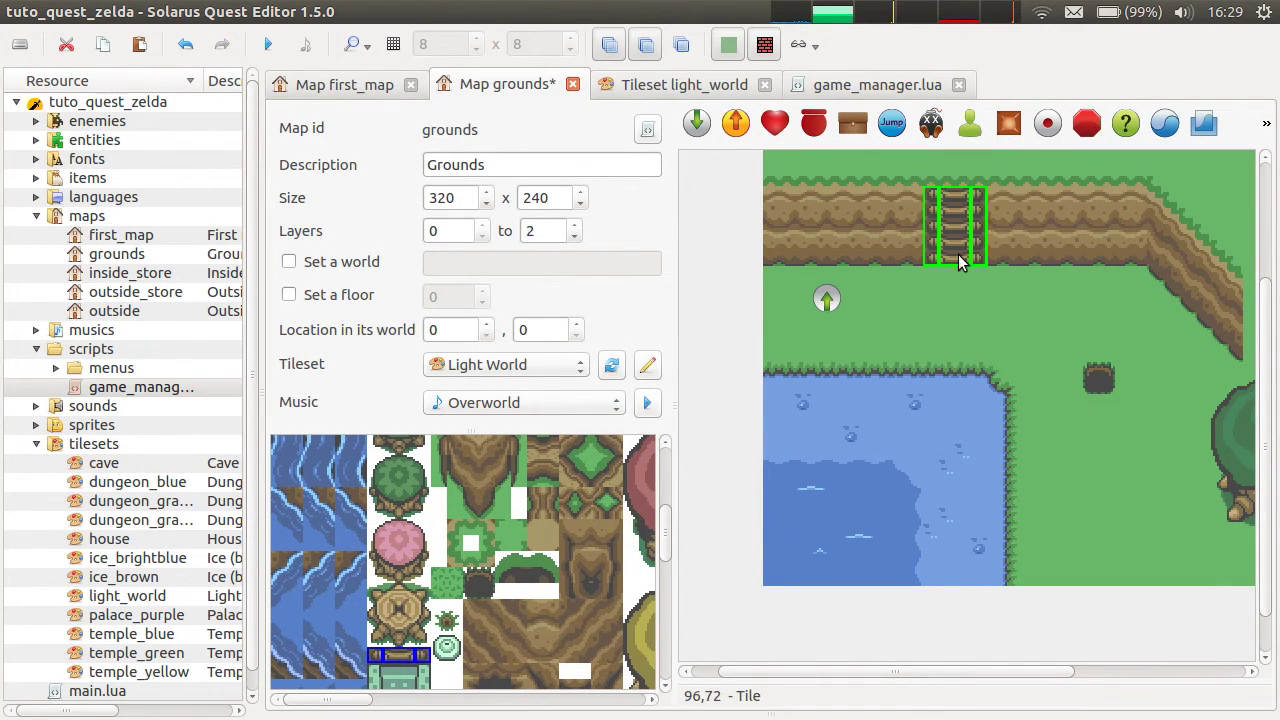
{"action": "scroll", "coordinate": [1036, 344], "scroll_direction": "up", "scroll_amount": 3}
{"action": "key", "text": "ctrl+s"}
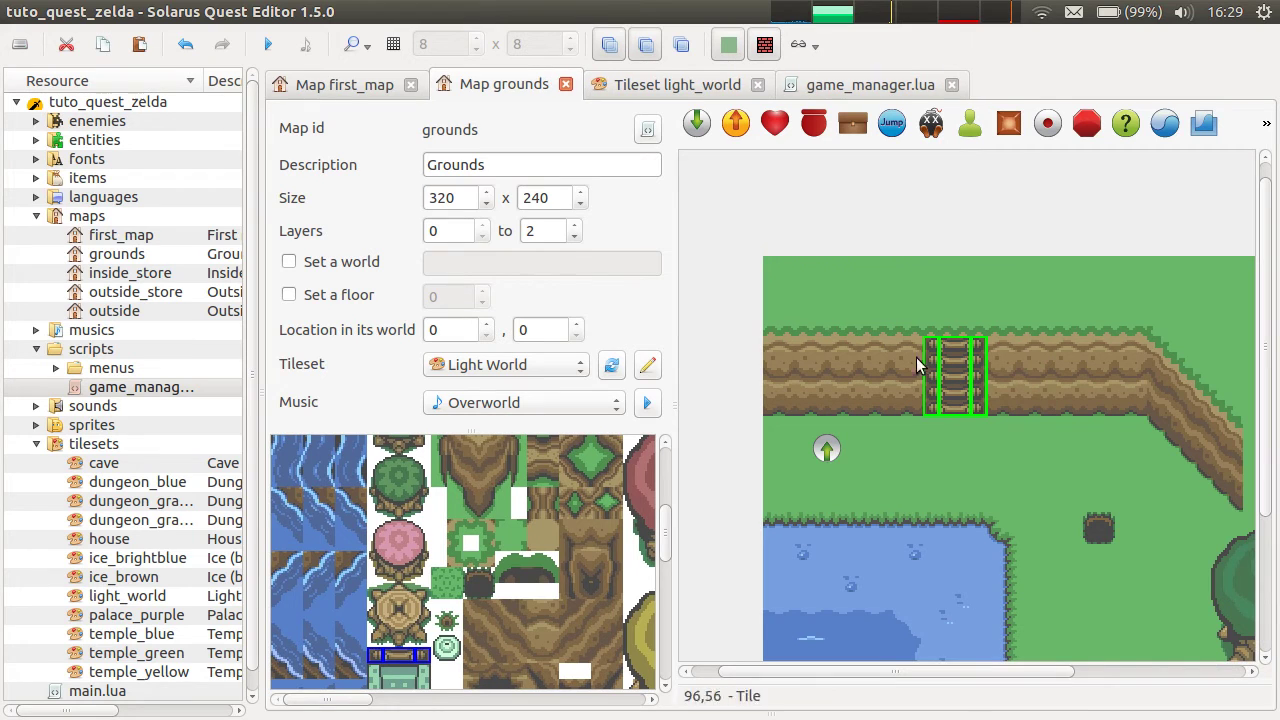
Step: Run the quest, walk the hero around the cliff's ladder to test its ground, and close the quest
{"action": "left_click", "coordinate": [268, 44]}
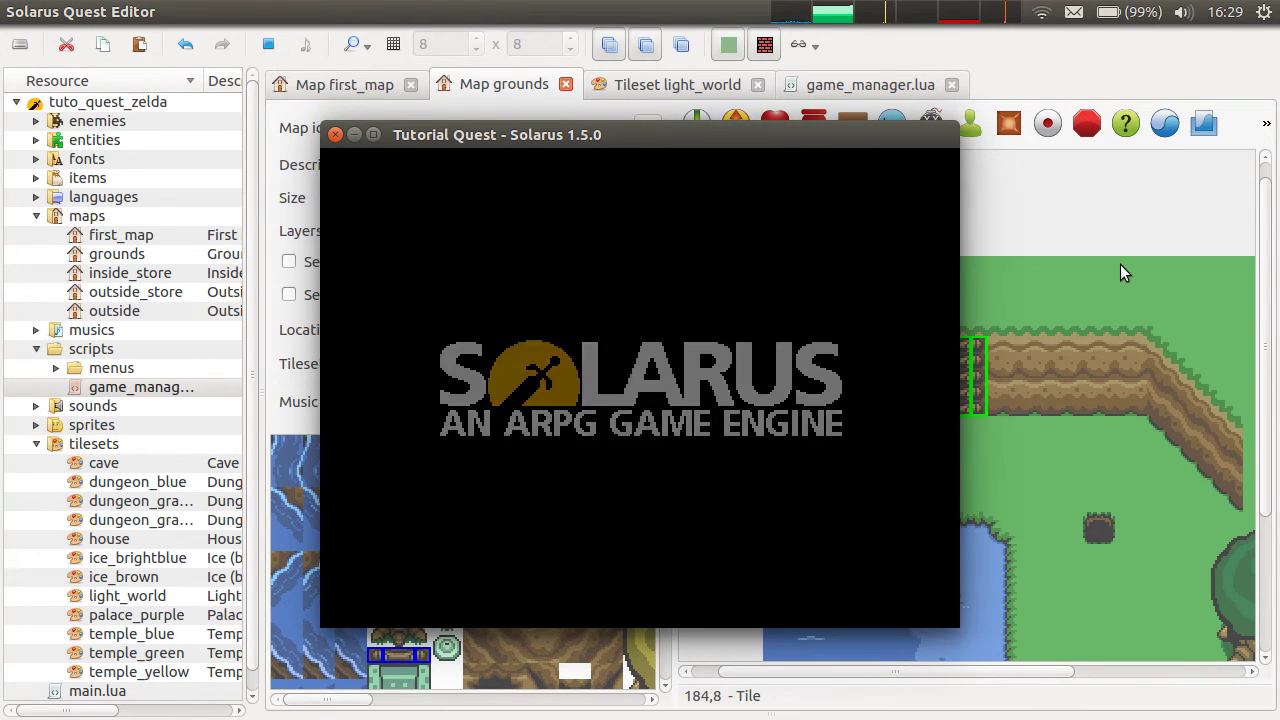
{"action": "key", "text": "Right"}
{"action": "key", "text": "Up"}
{"action": "key", "text": "Right"}
{"action": "key", "text": "Left"}
{"action": "key", "text": "Down"}
{"action": "key", "text": "Right"}
{"action": "key", "text": "Down"}
{"action": "key", "text": "Right"}
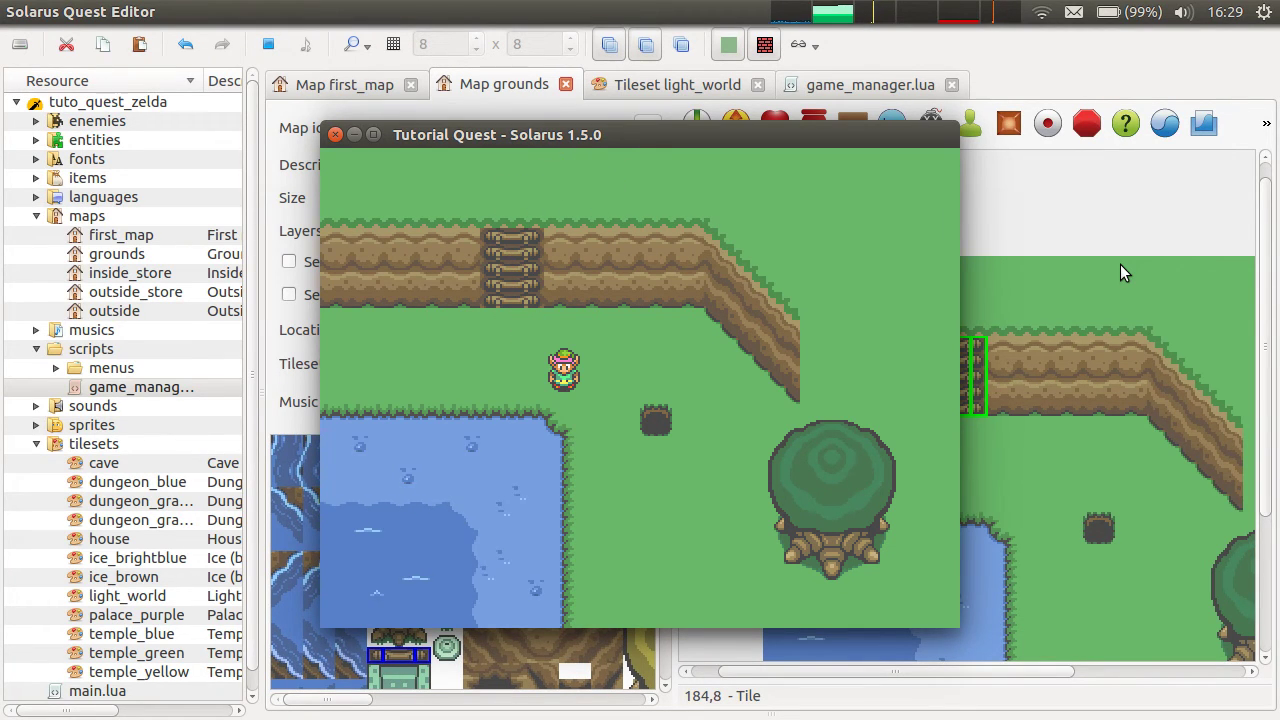
{"action": "left_click", "coordinate": [335, 133]}
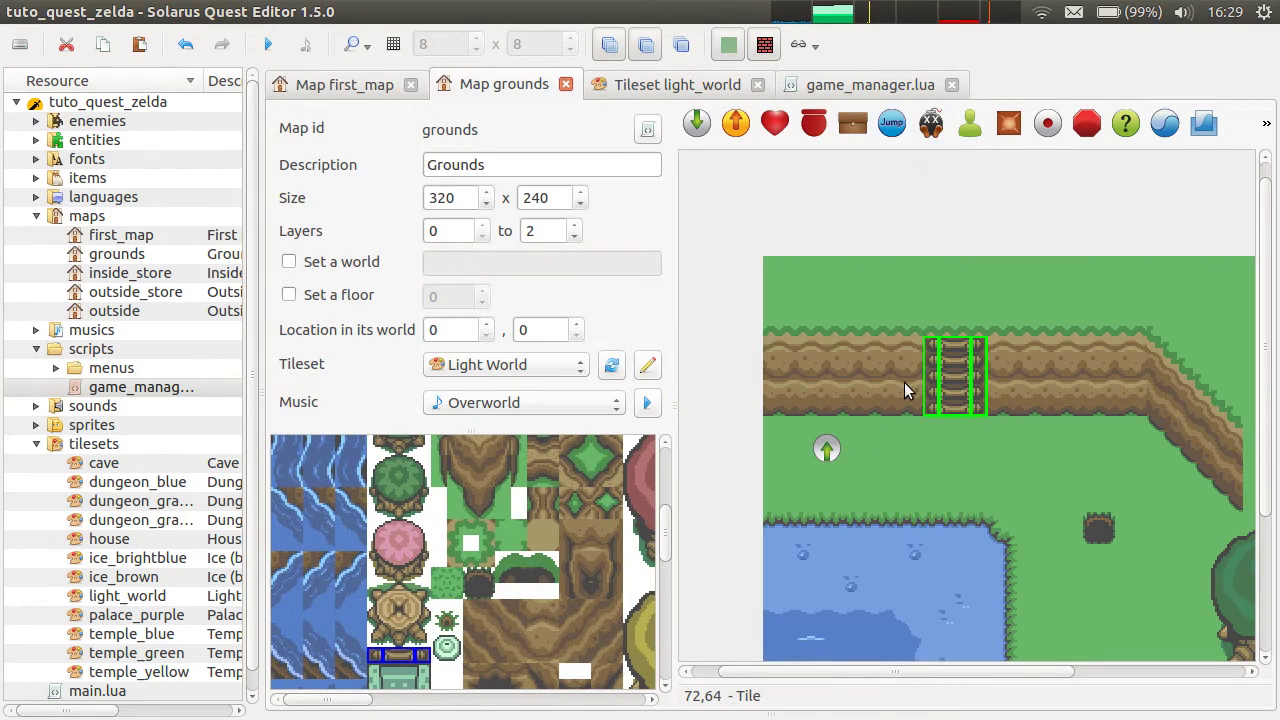
{"action": "left_click", "coordinate": [948, 222]}
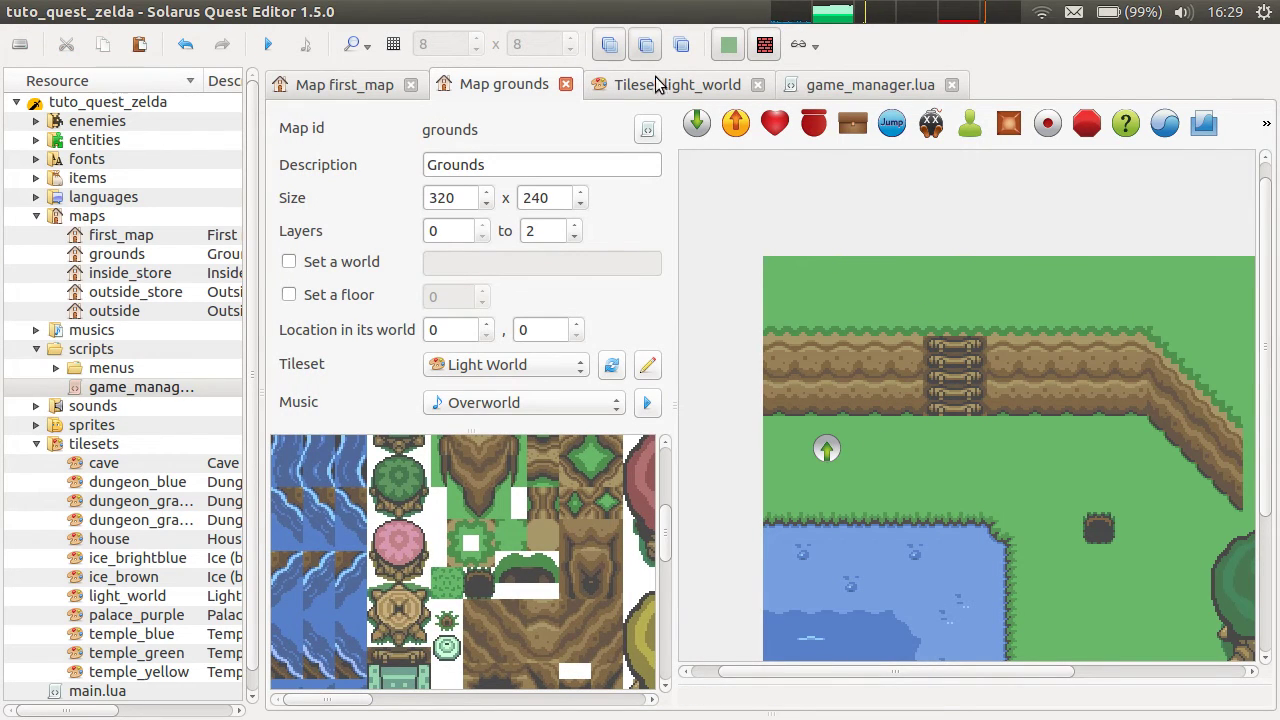
Step: In the light_world tileset, examine the ground options of the water.cliff.4 and grass.flower patterns without changing them
{"action": "left_click", "coordinate": [386, 88]}
{"action": "left_click", "coordinate": [730, 86]}
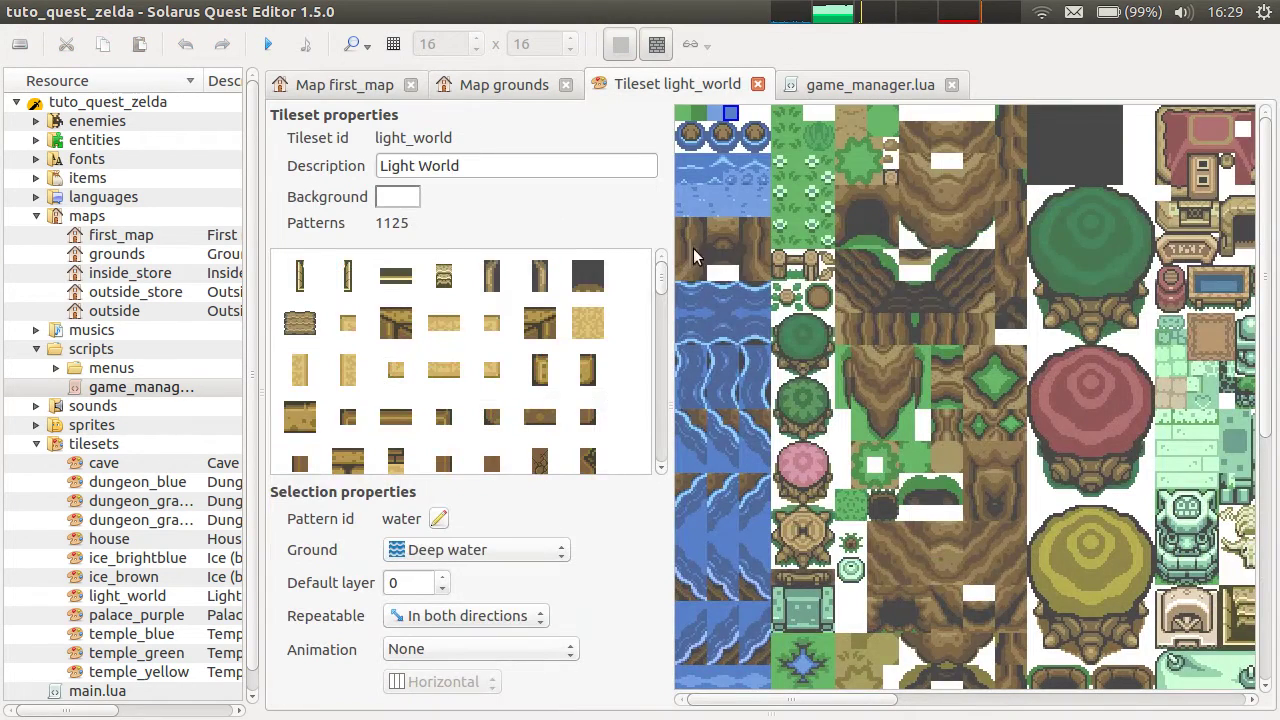
{"action": "right_click", "coordinate": [736, 268]}
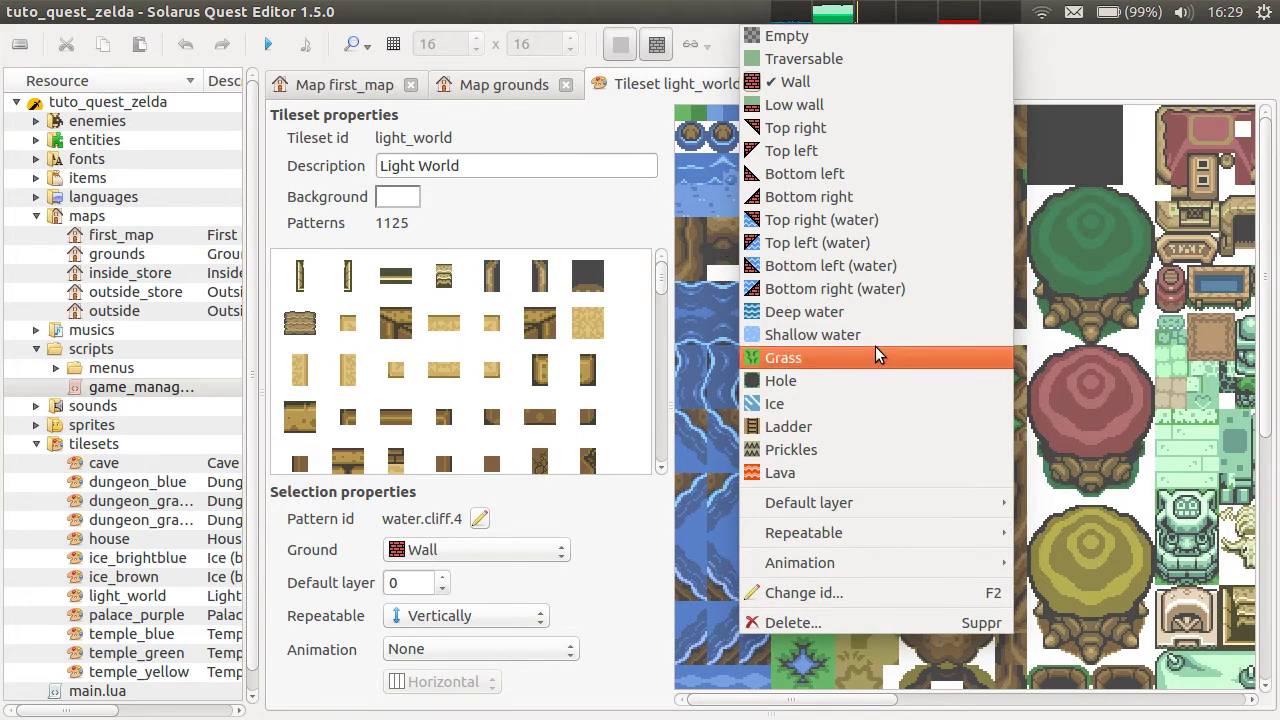
{"action": "left_click", "coordinate": [713, 232]}
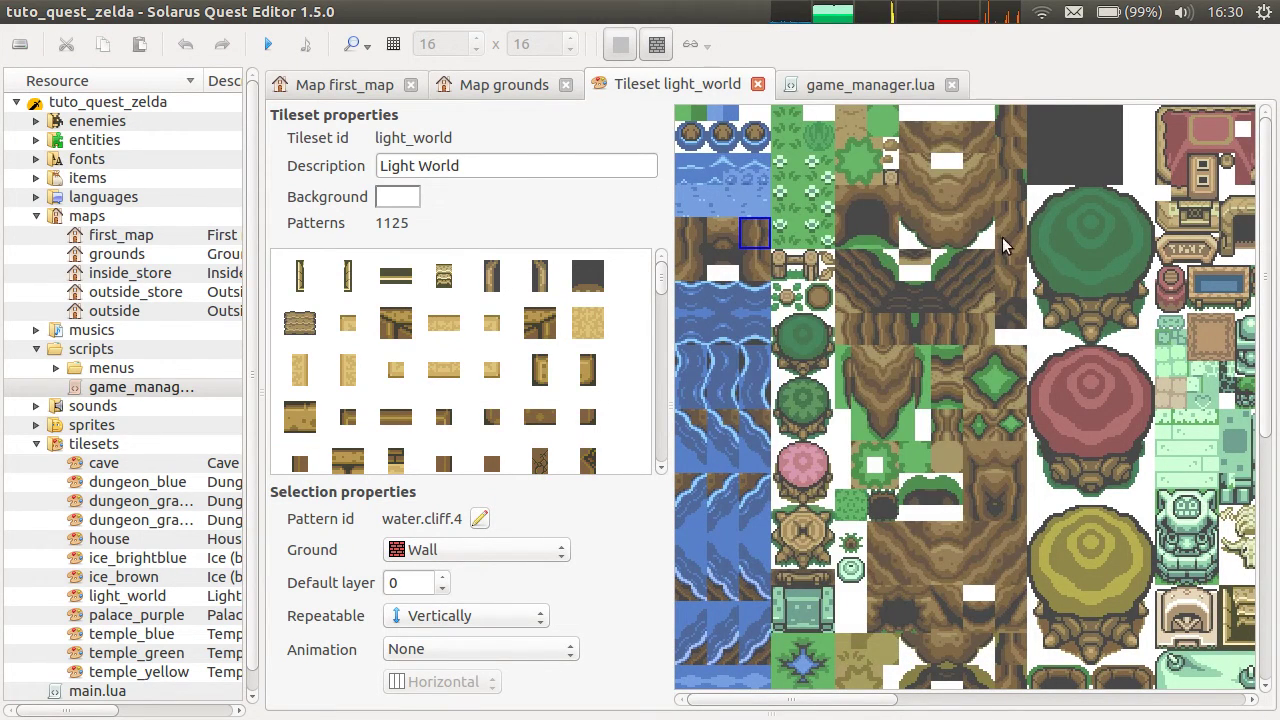
{"action": "scroll", "coordinate": [1005, 245], "scroll_direction": "down", "scroll_amount": 5}
{"action": "scroll", "coordinate": [946, 247], "scroll_direction": "up", "scroll_amount": 5}
{"action": "right_click", "coordinate": [795, 178]}
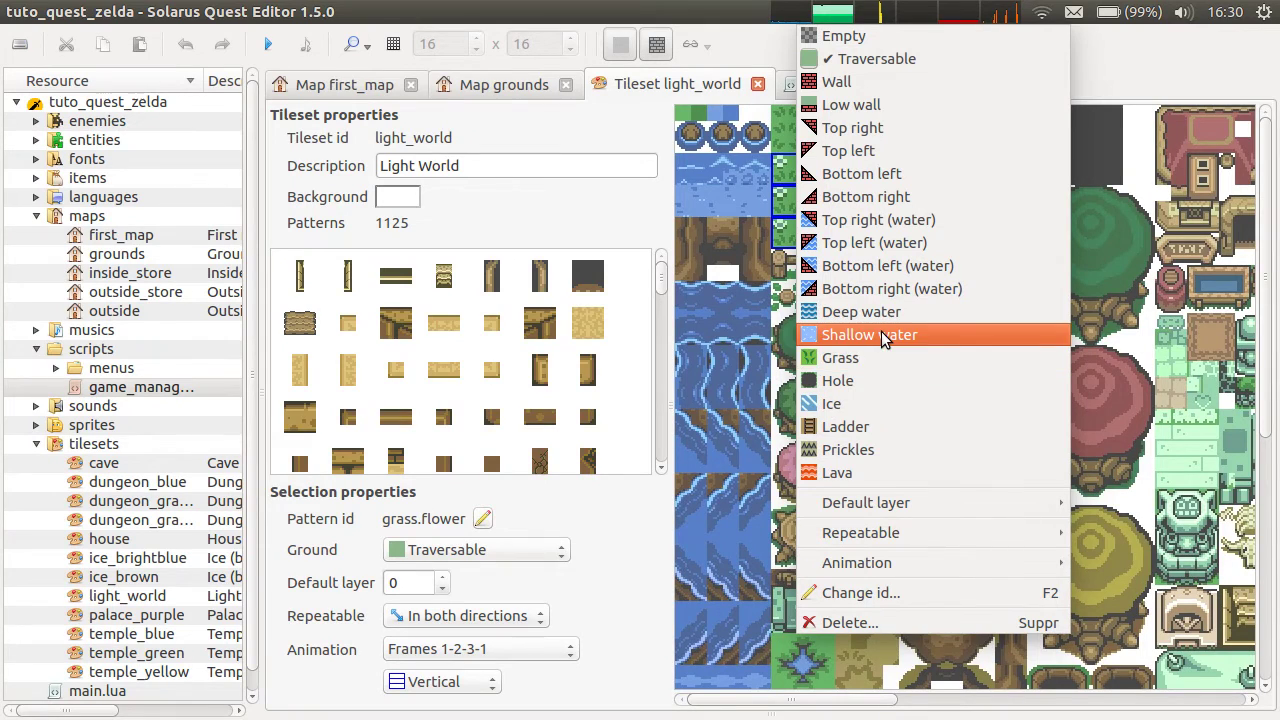
{"action": "left_click", "coordinate": [778, 250]}
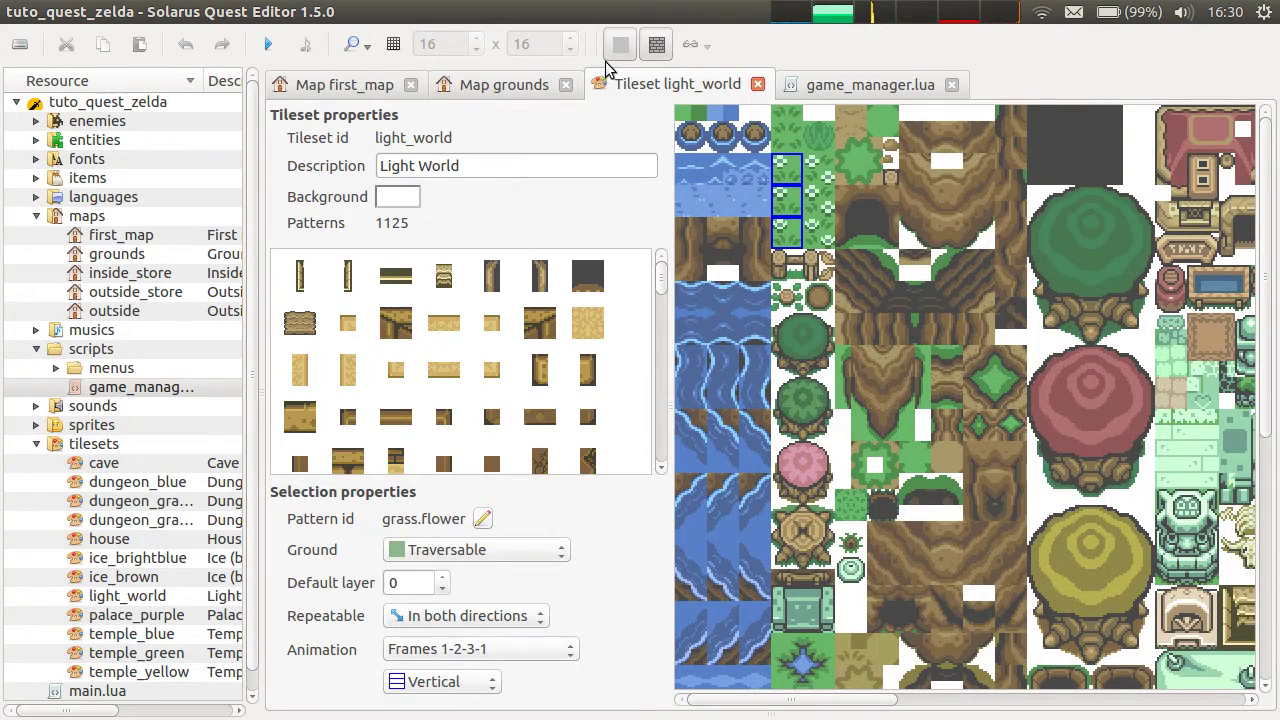
Step: Review the grounds map, and view the grass.flower pattern's ground options in the light_world tileset once more
{"action": "scroll", "coordinate": [610, 78], "scroll_direction": "up", "scroll_amount": 2}
{"action": "scroll", "coordinate": [611, 78], "scroll_direction": "down", "scroll_amount": 1}
{"action": "scroll", "coordinate": [483, 90], "scroll_direction": "up", "scroll_amount": 1}
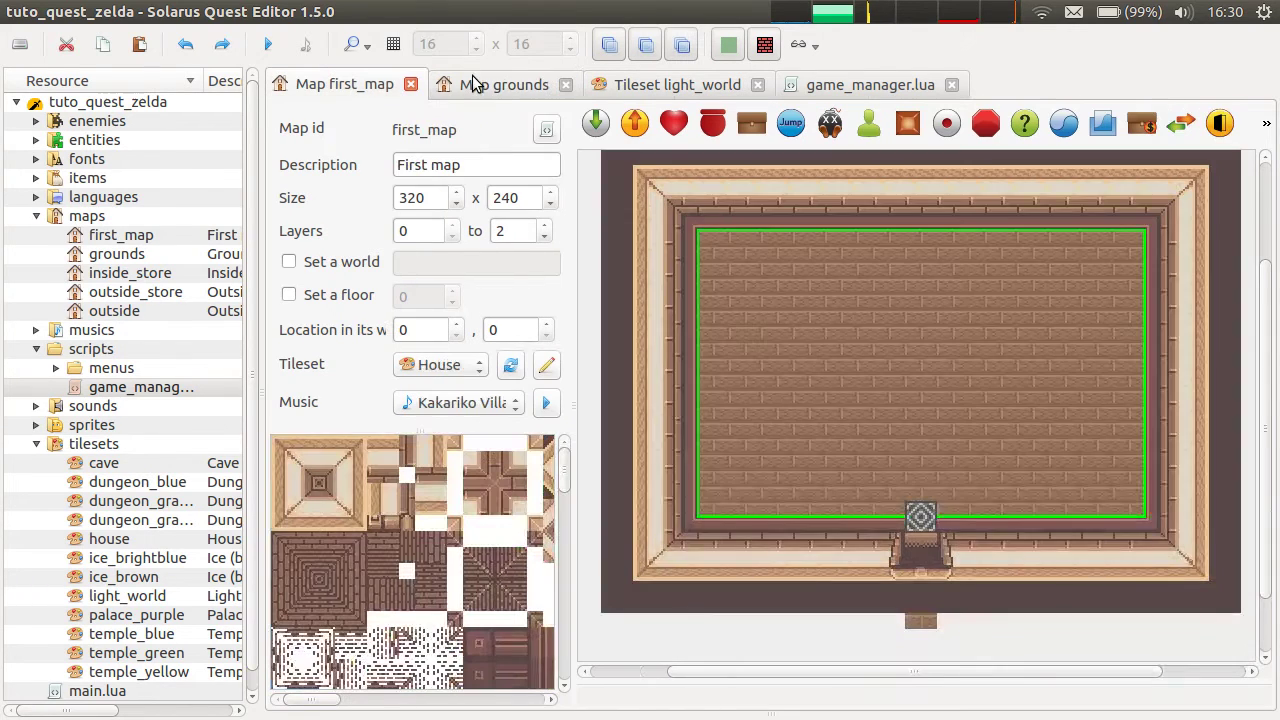
{"action": "left_click", "coordinate": [510, 84]}
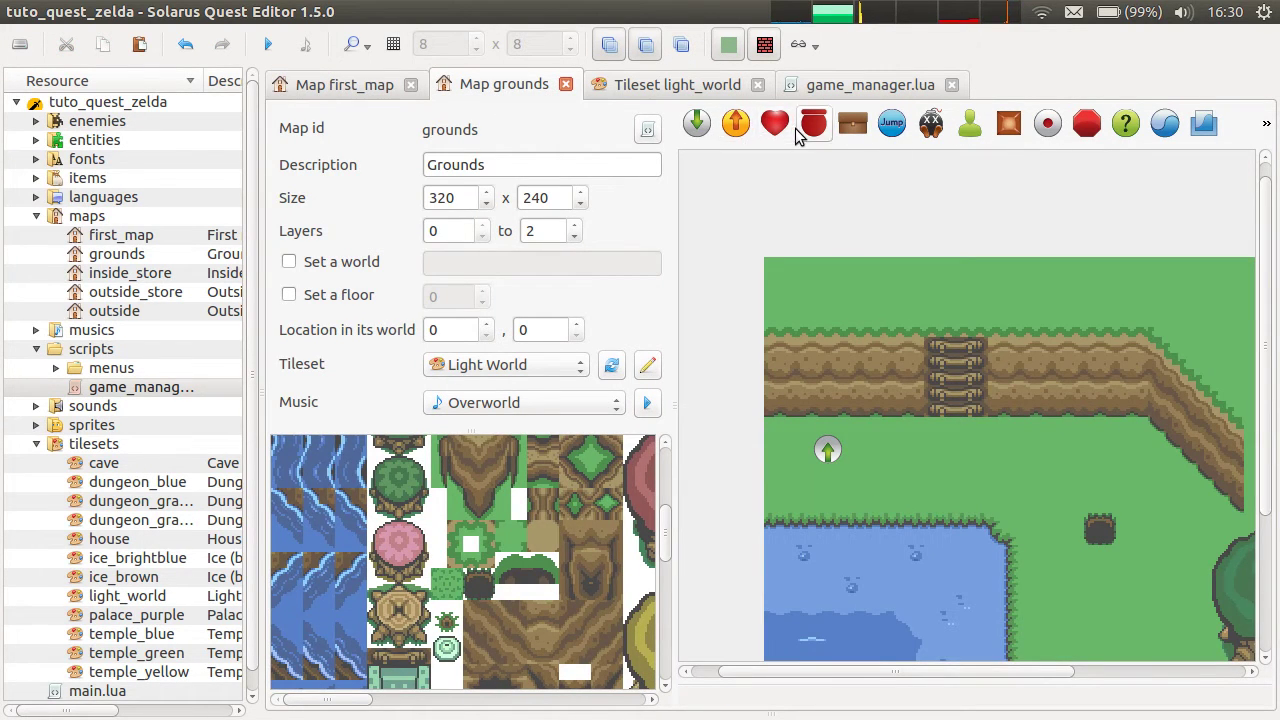
{"action": "middle_click_drag", "start_coordinate": [1063, 423], "coordinate": [990, 398]}
{"action": "left_click", "coordinate": [675, 84]}
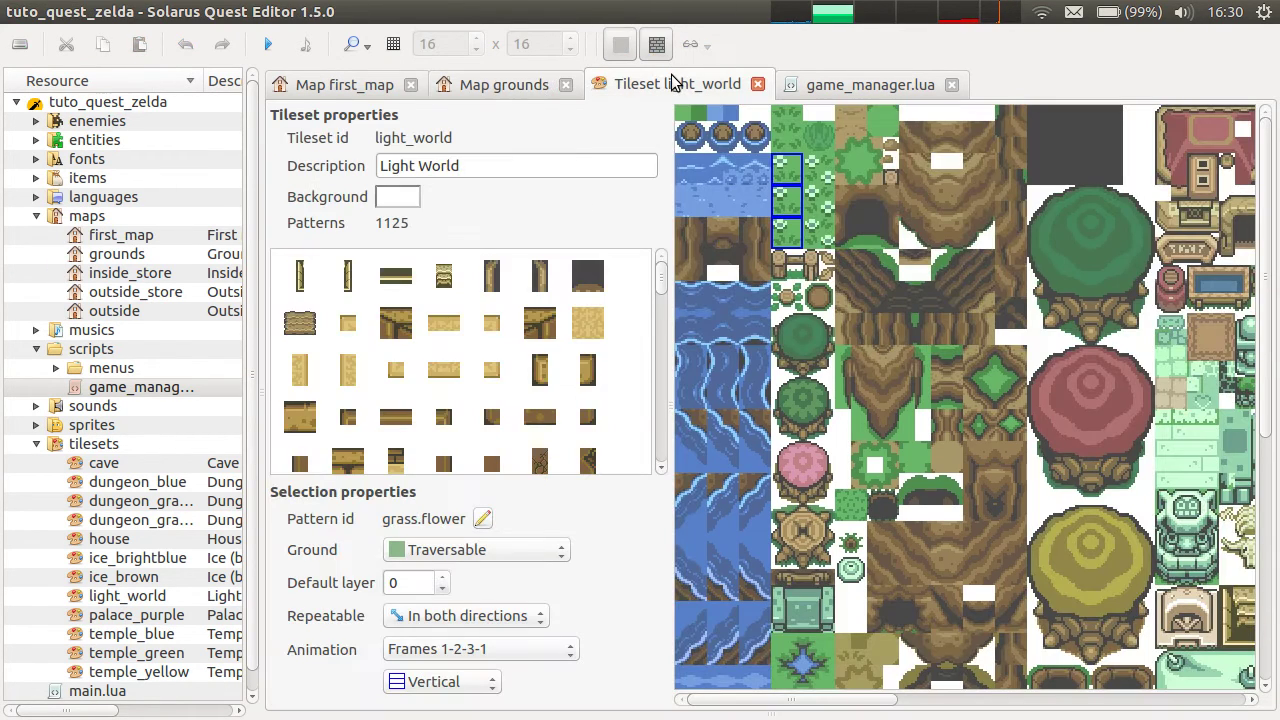
{"action": "right_click", "coordinate": [789, 195]}
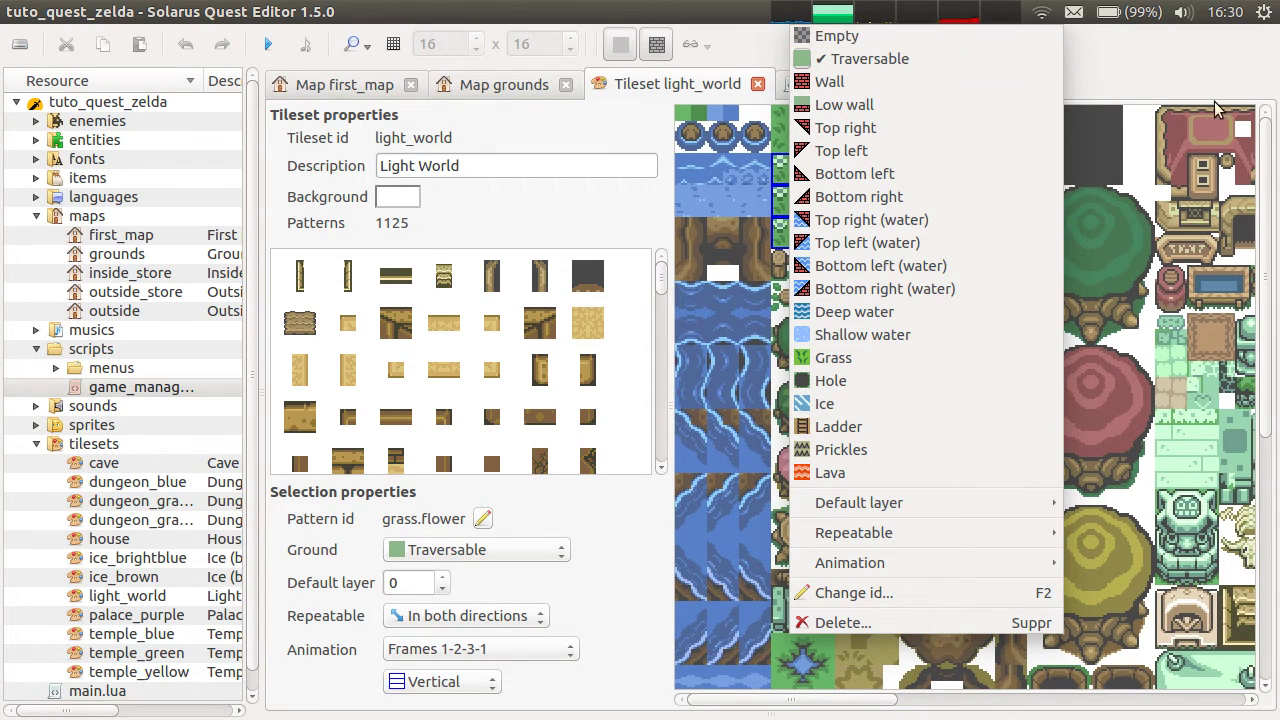
{"action": "left_click", "coordinate": [754, 215]}
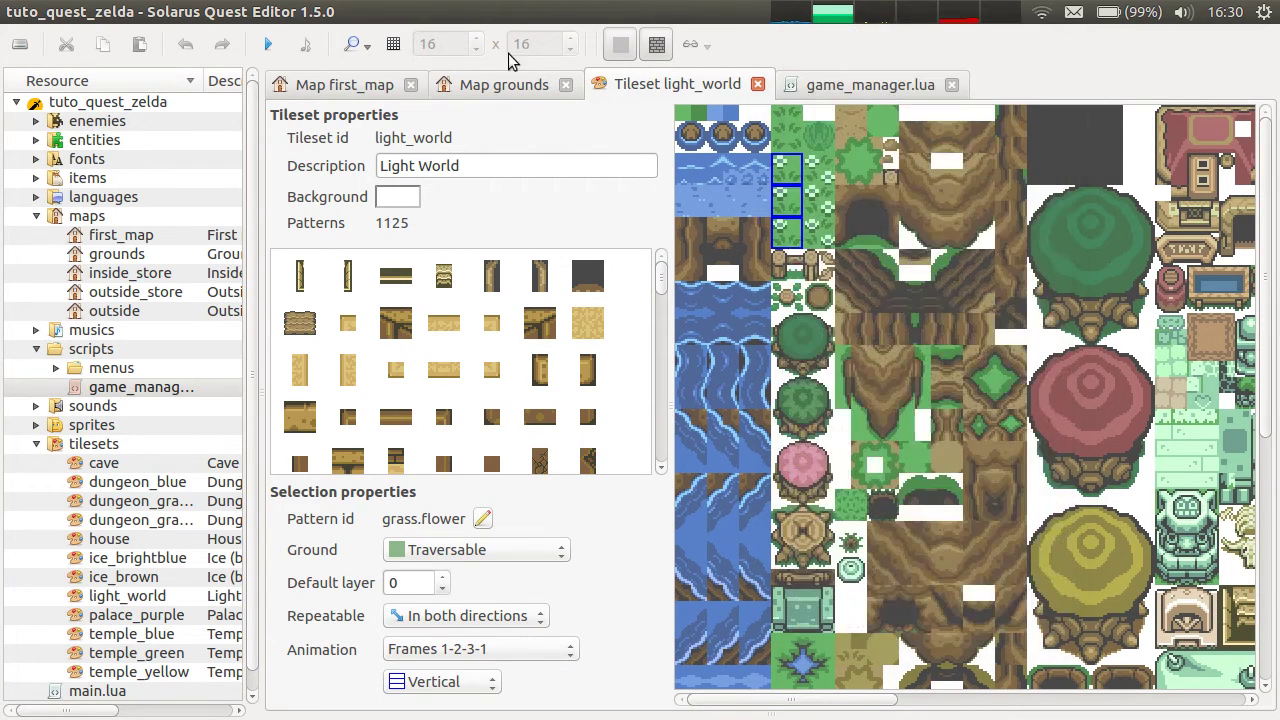
Step: Return to the grounds map and bring the ladder, hole and big tree into view
{"action": "scroll", "coordinate": [613, 82], "scroll_direction": "up", "scroll_amount": 2}
{"action": "scroll", "coordinate": [615, 76], "scroll_direction": "down", "scroll_amount": 1}
{"action": "middle_click_drag", "start_coordinate": [1090, 296], "coordinate": [1021, 270]}
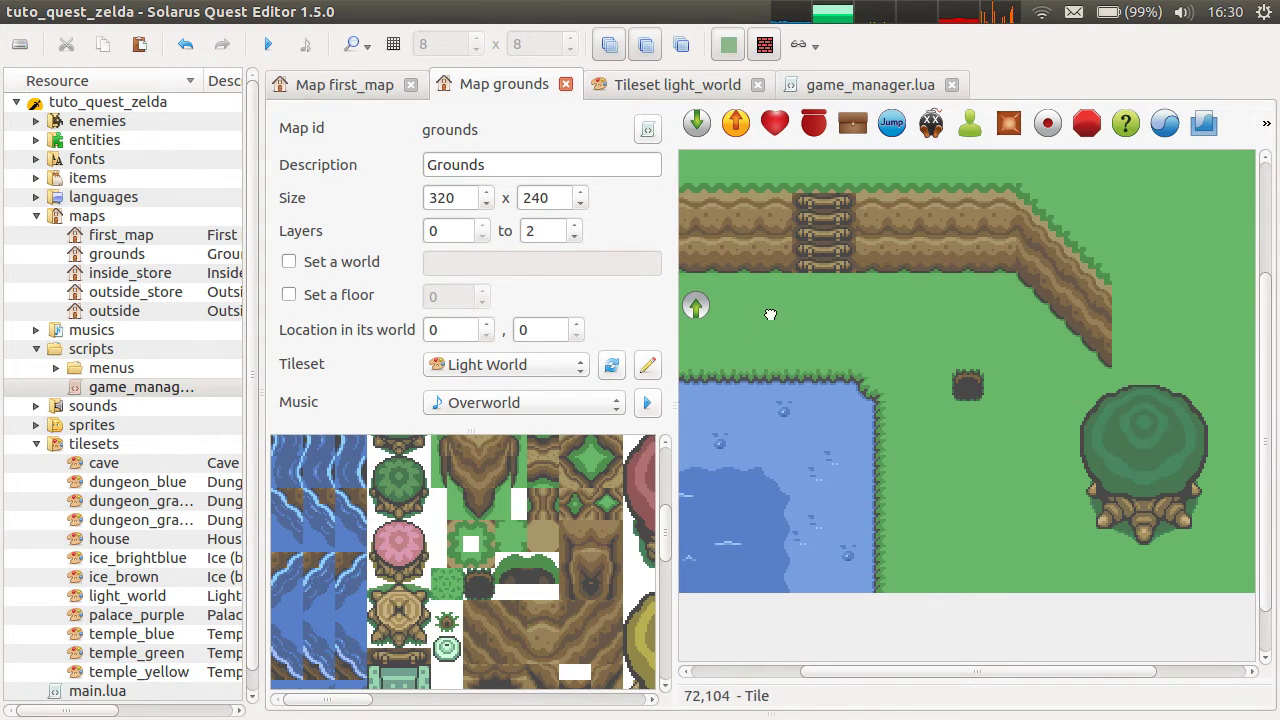
Step: On the grounds map, put the destination on layer 1, place it on the big tree's top, and save the map
{"action": "scroll", "coordinate": [715, 305], "scroll_direction": "left", "scroll_amount": 3}
{"action": "scroll", "coordinate": [506, 84], "scroll_direction": "up", "scroll_amount": 1}
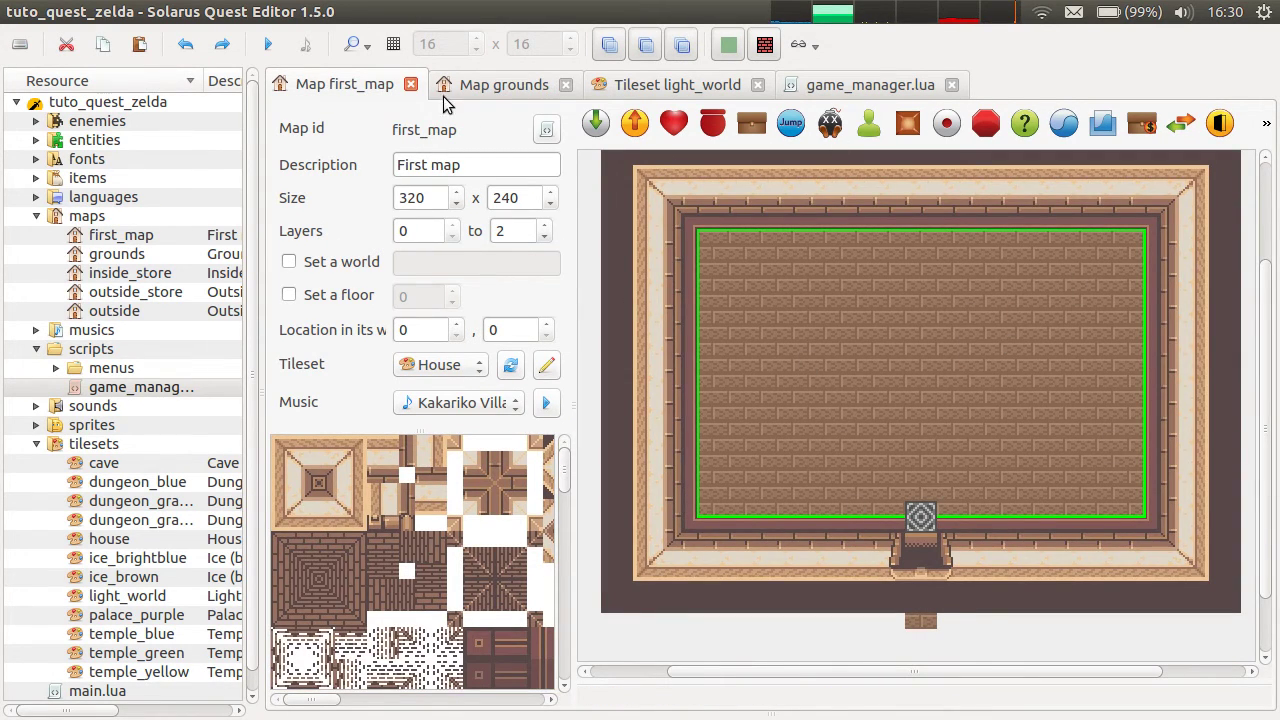
{"action": "left_click", "coordinate": [492, 88]}
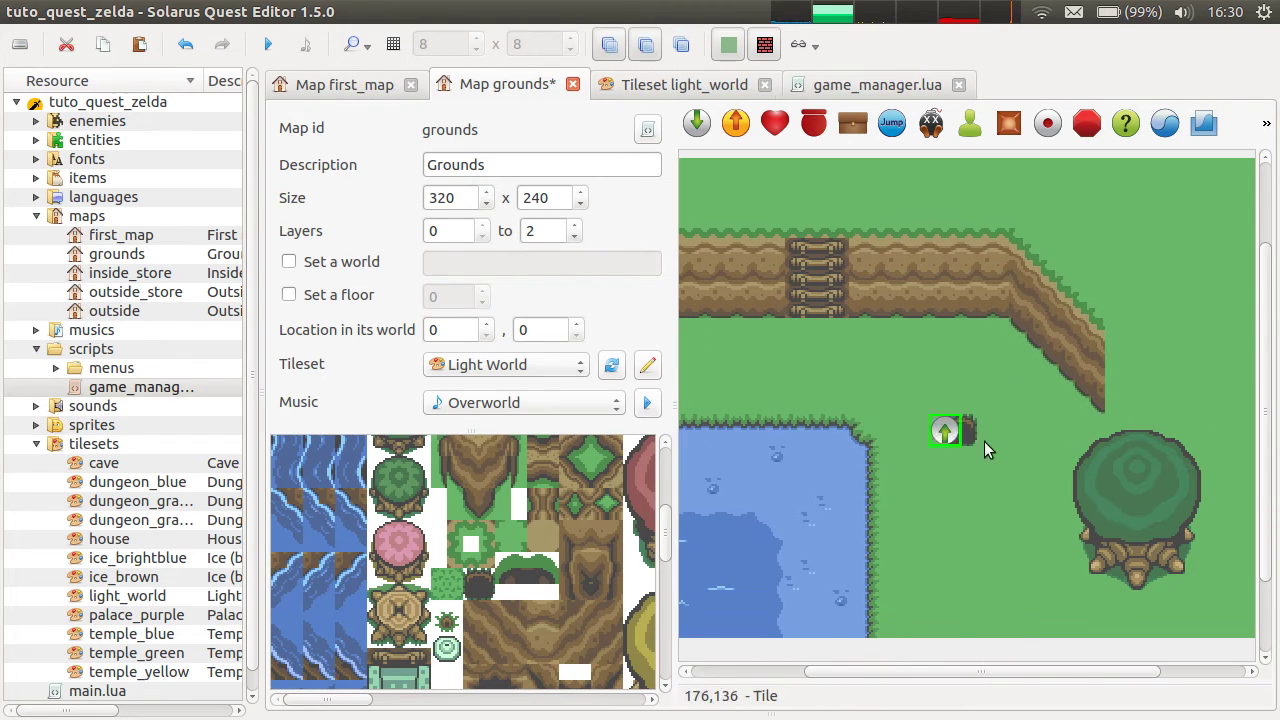
{"action": "left_click", "coordinate": [1057, 488]}
{"action": "right_click", "coordinate": [1057, 488]}
{"action": "left_click", "coordinate": [1120, 351]}
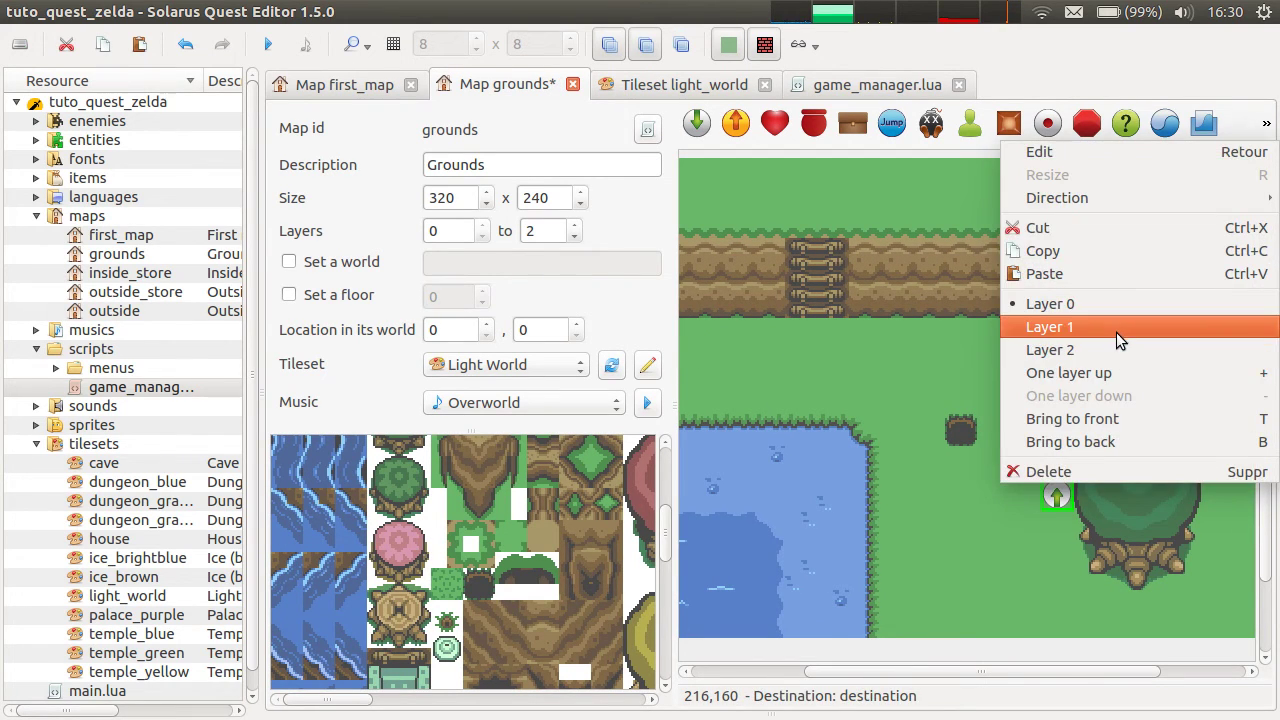
{"action": "left_click_drag", "start_coordinate": [1057, 495], "coordinate": [1121, 495]}
{"action": "key", "text": "ctrl+s"}
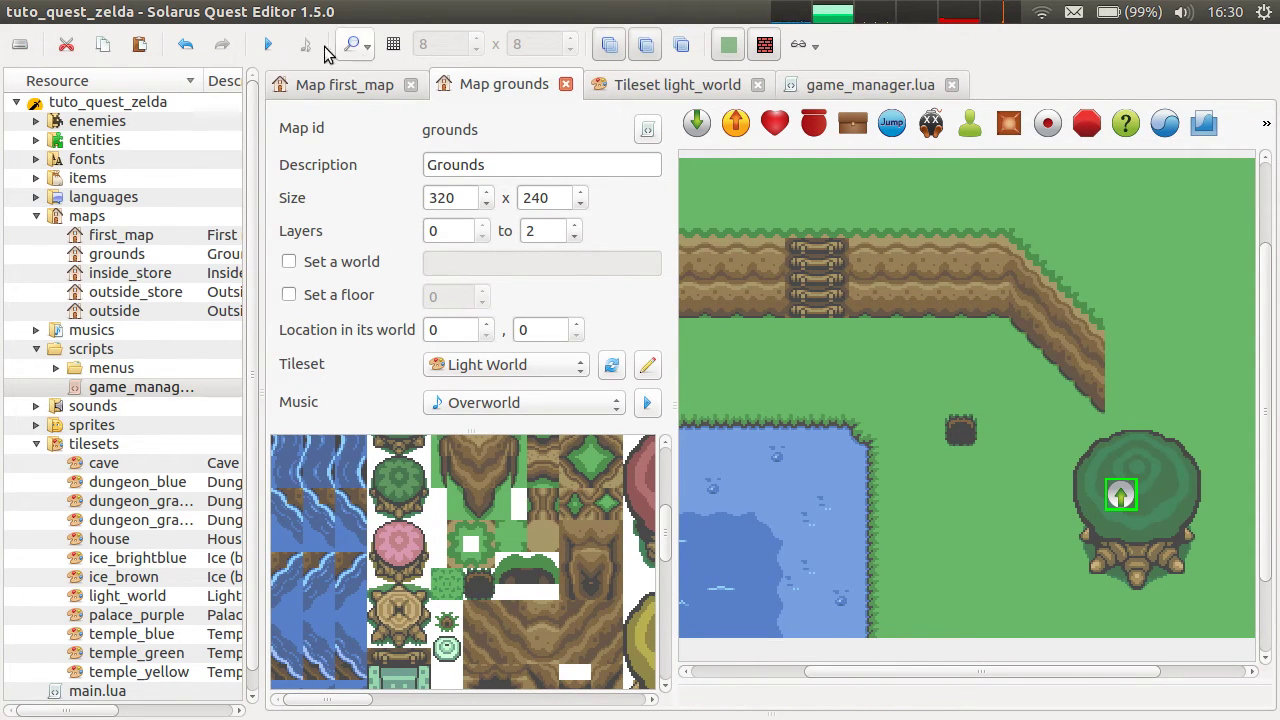
Step: Run the quest, walk the hero around on the treetop and off it to test the layers, and close the quest
{"action": "left_click", "coordinate": [270, 45]}
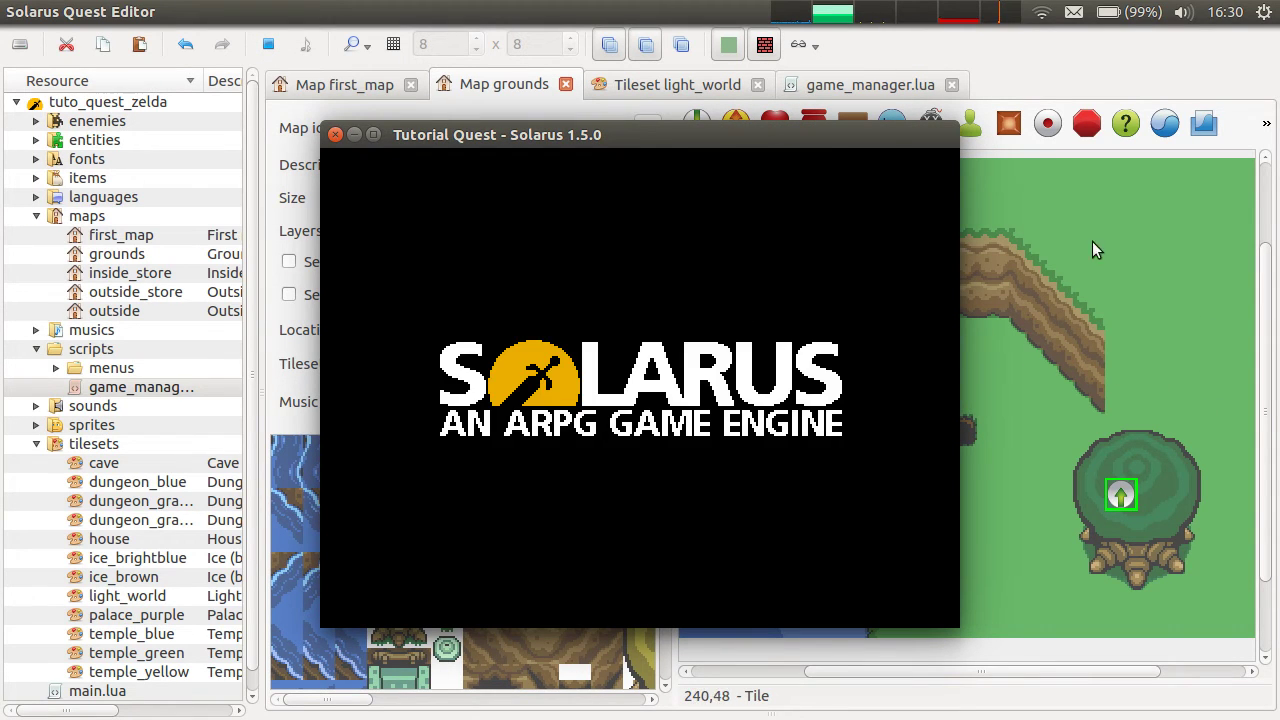
{"action": "key", "text": "Up"}
{"action": "key", "text": "Down"}
{"action": "key", "text": "Left"}
{"action": "key", "text": "Up"}
{"action": "key", "text": "Right"}
{"action": "key", "text": "Left"}
{"action": "key", "text": "Left"}
{"action": "key", "text": "Right"}
{"action": "key", "text": "Up"}
{"action": "key", "text": "Down"}
{"action": "key", "text": "Down"}
{"action": "key", "text": "Left"}
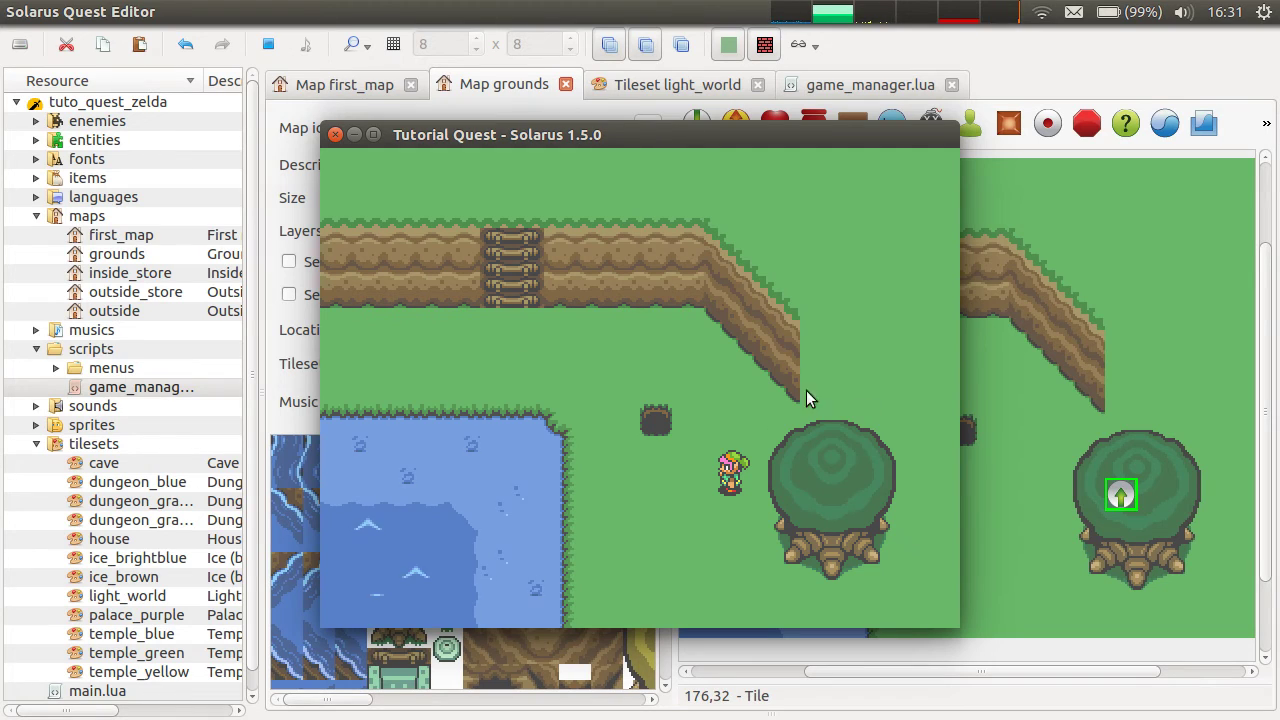
{"action": "left_click", "coordinate": [335, 134]}
Step: View the grass.flower pattern's ground options in the light_world tileset without changing them, and return to the grounds map's big tree
{"action": "left_click", "coordinate": [677, 84]}
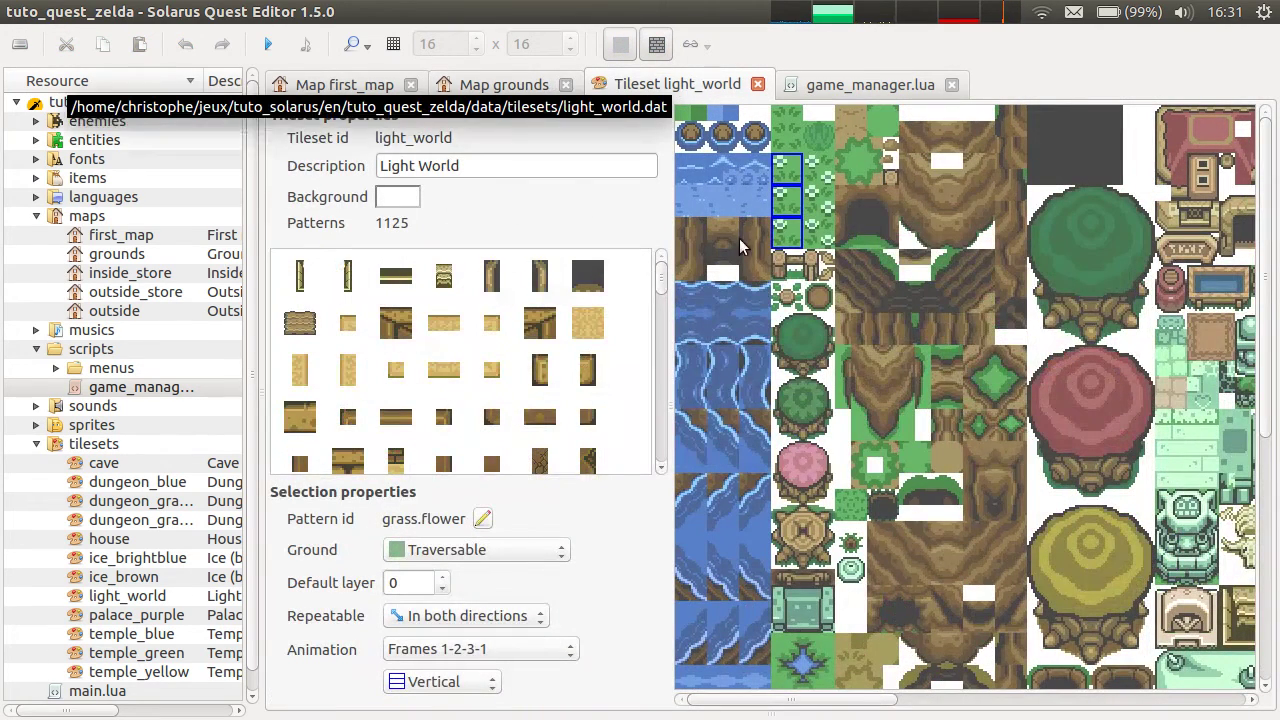
{"action": "right_click", "coordinate": [786, 187]}
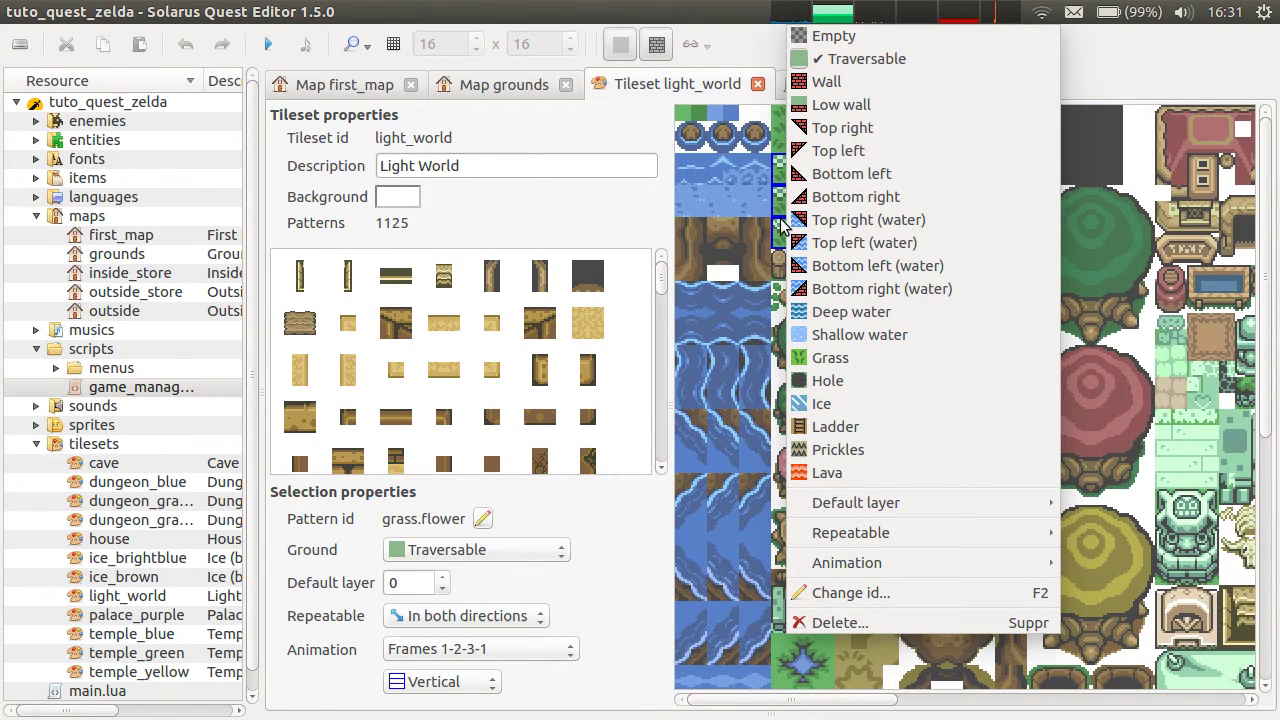
{"action": "left_click", "coordinate": [756, 220]}
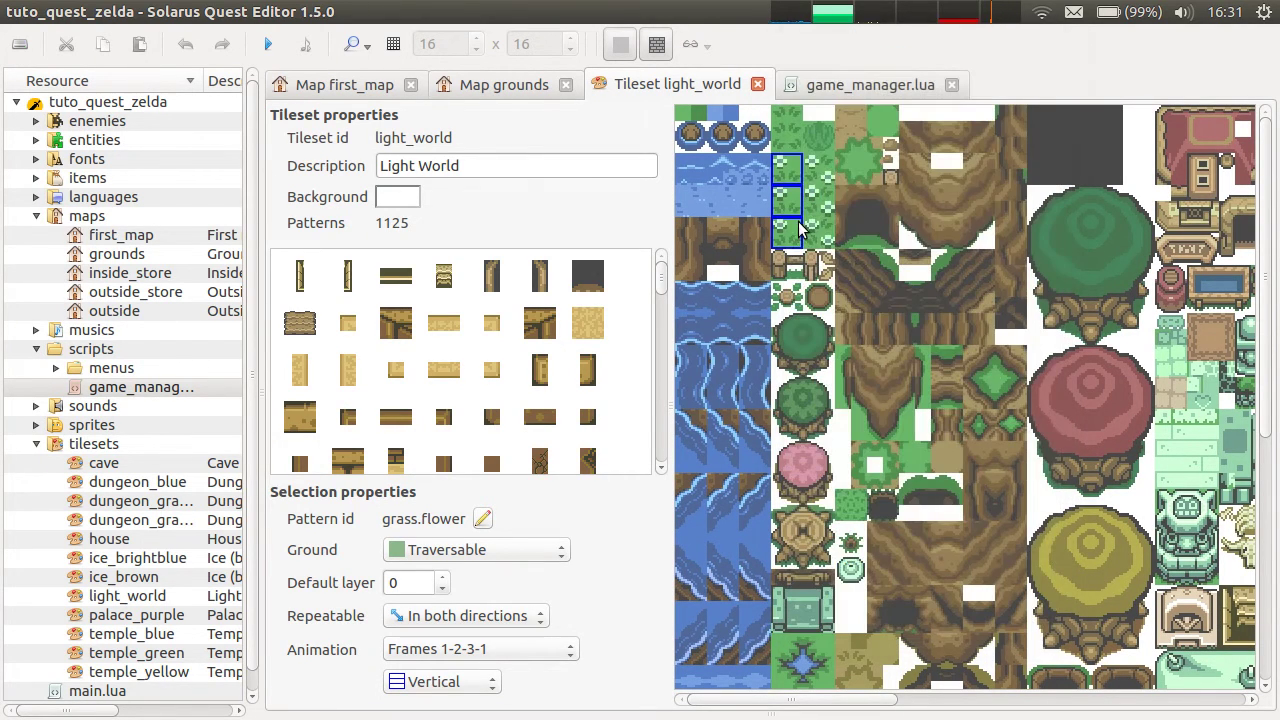
{"action": "left_click", "coordinate": [810, 230]}
{"action": "left_click", "coordinate": [538, 85]}
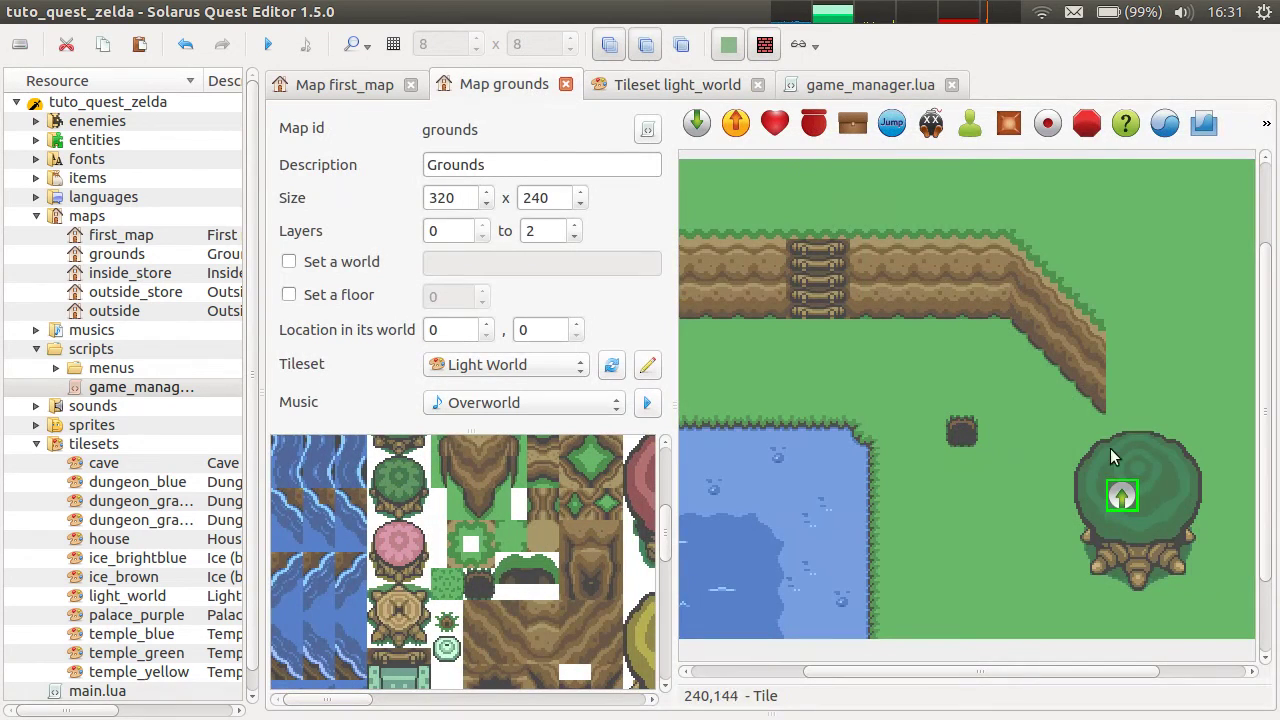
{"action": "scroll", "coordinate": [1110, 525], "scroll_direction": "right", "scroll_amount": 5}
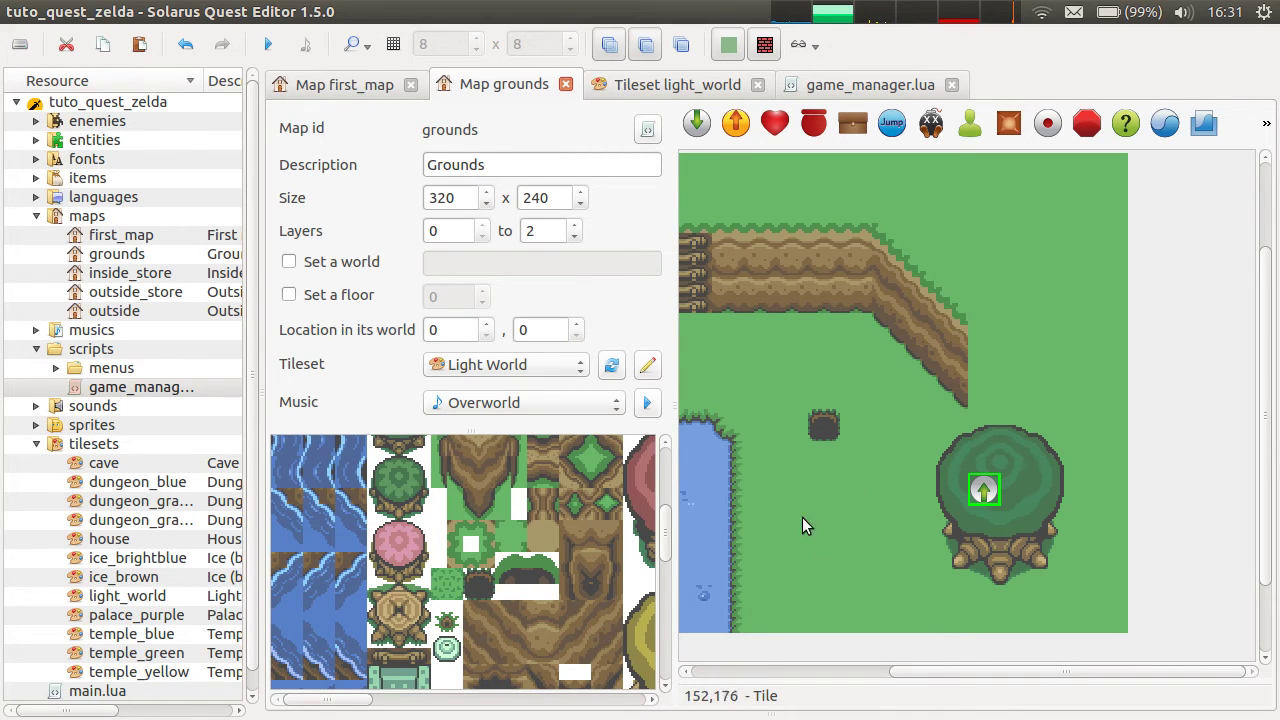
{"action": "scroll", "coordinate": [514, 578], "scroll_direction": "down", "scroll_amount": 5}
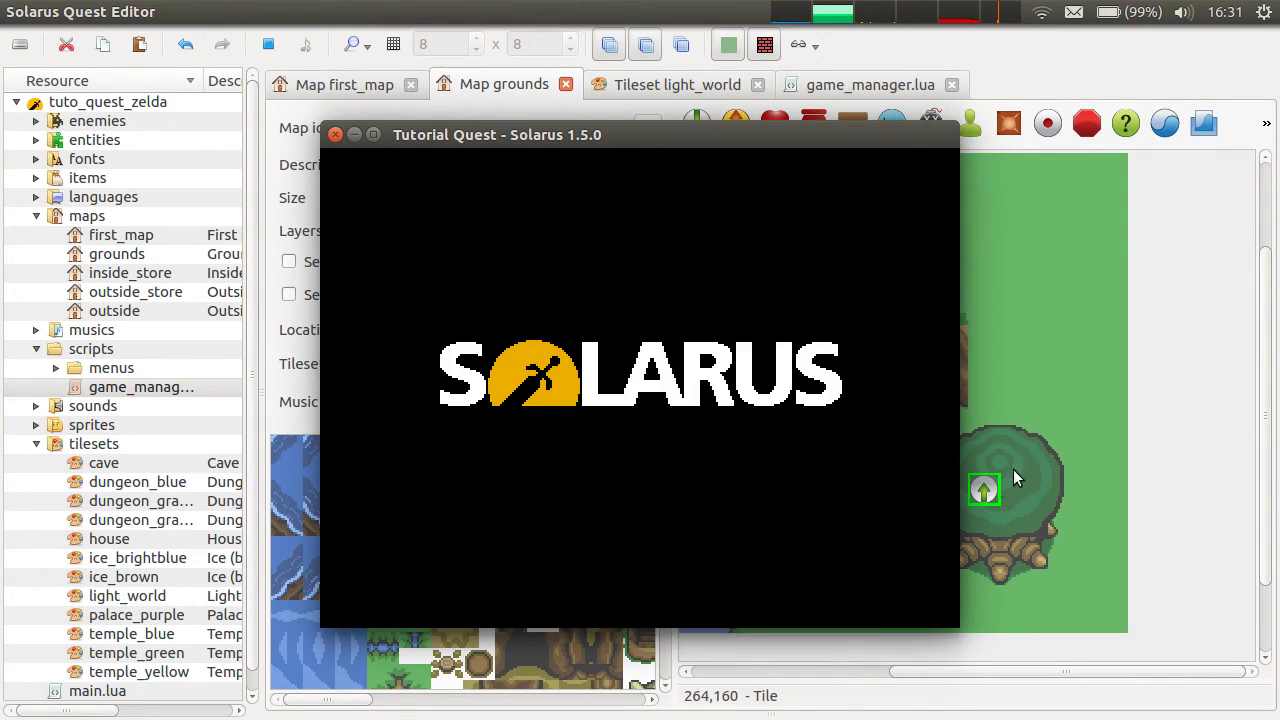
Step: Test the quest again by walking the hero down from the treetop onto the trunk, and close the quest
{"action": "left_click", "coordinate": [990, 504]}
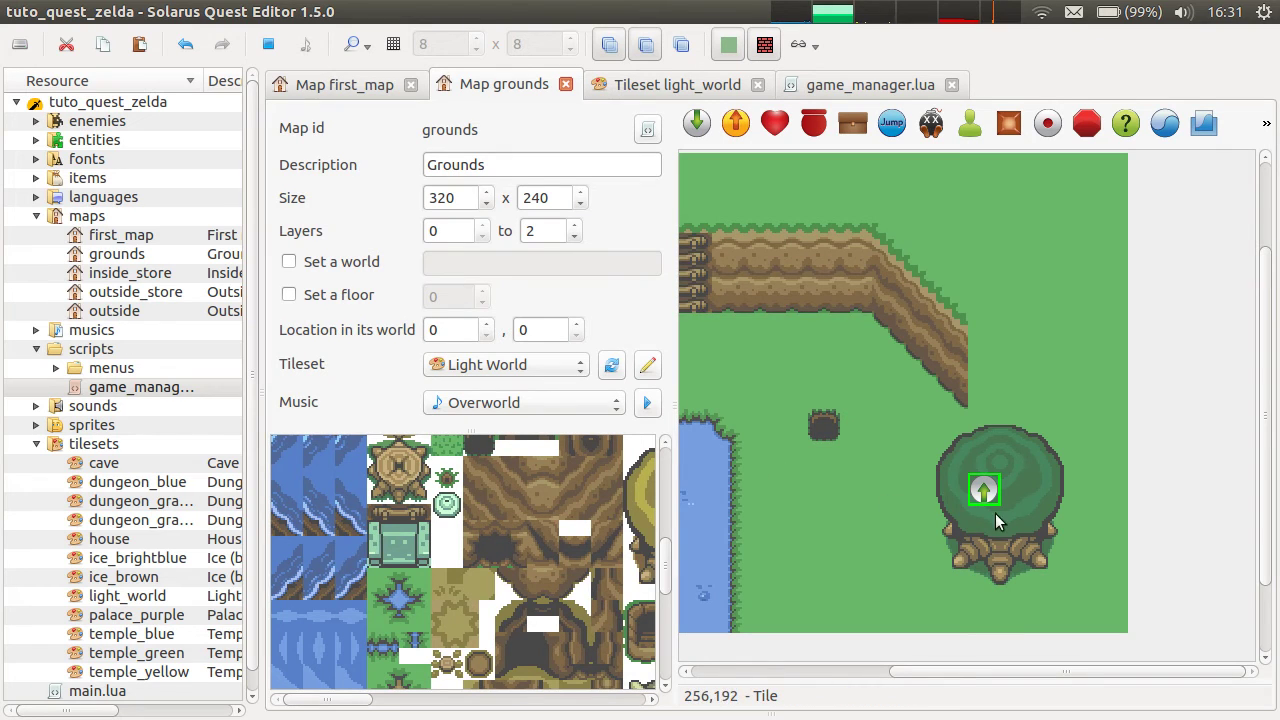
{"action": "key", "text": "alt+Tab"}
{"action": "key", "text": "Down"}
{"action": "key", "text": "Up"}
{"action": "key", "text": "Down"}
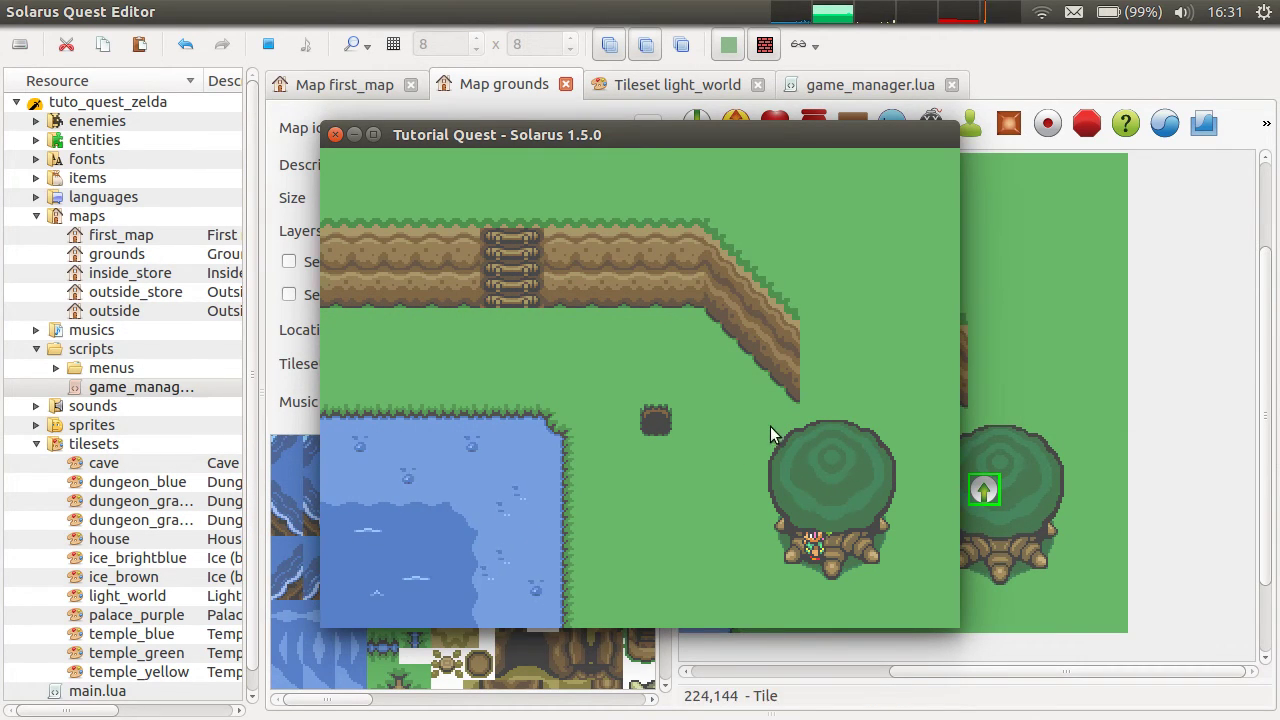
{"action": "left_click", "coordinate": [335, 134]}
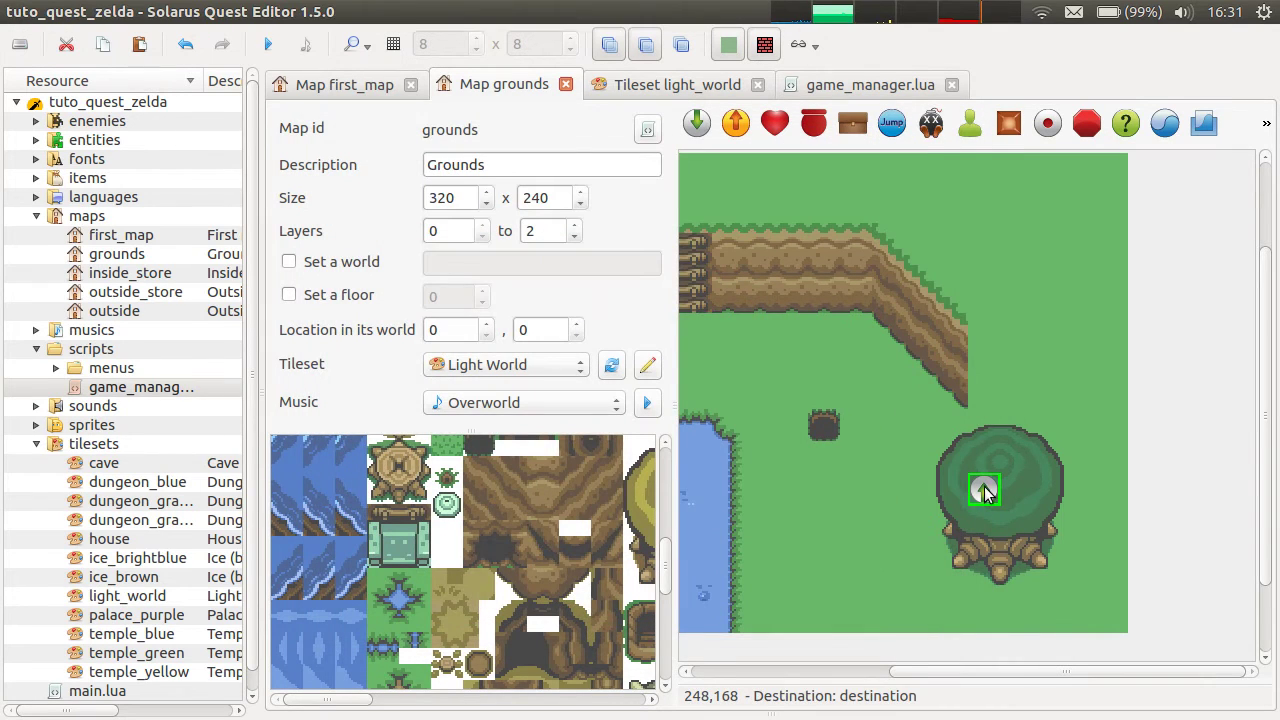
Step: Move the destination off the tree to the grass below the hole and put it on layer 0
{"action": "left_click_drag", "start_coordinate": [988, 489], "coordinate": [796, 487]}
{"action": "right_click", "coordinate": [802, 465]}
{"action": "left_click", "coordinate": [894, 282]}
Step: Select the treetop tile, hide layer 0, and show the 8 x 8 grid to inspect the tile's extent
{"action": "left_click", "coordinate": [982, 516]}
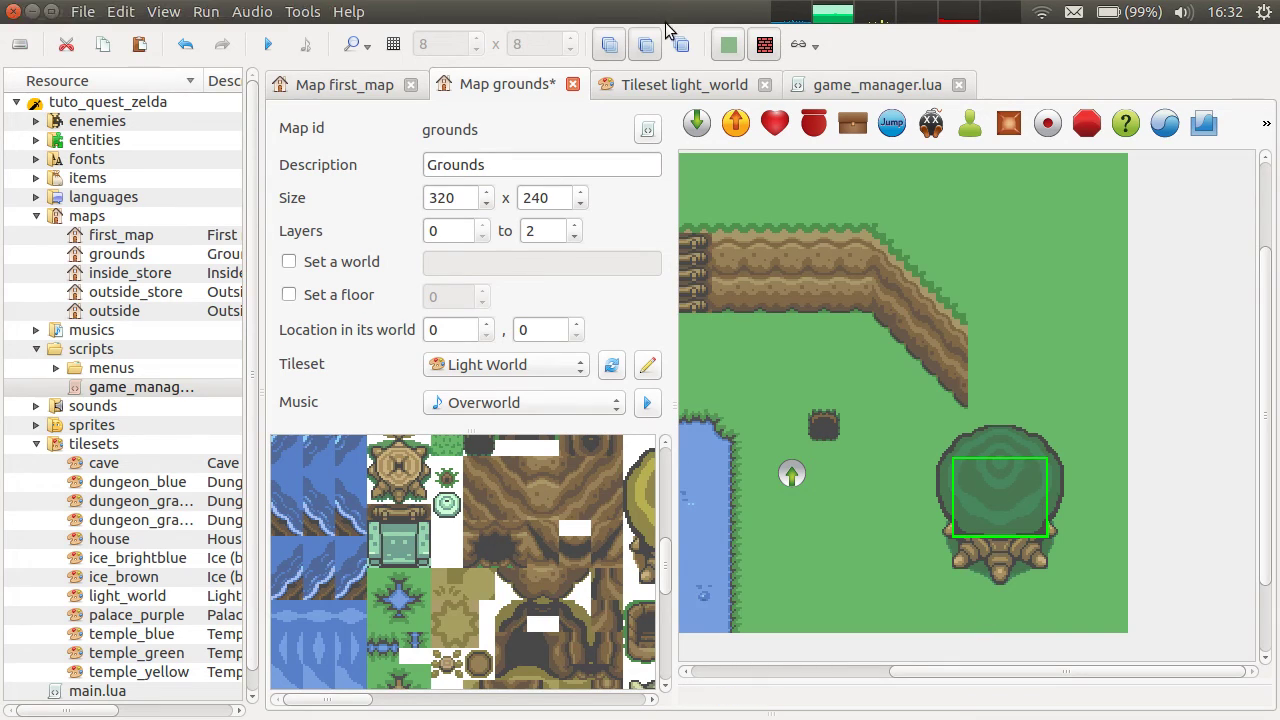
{"action": "left_click", "coordinate": [609, 44]}
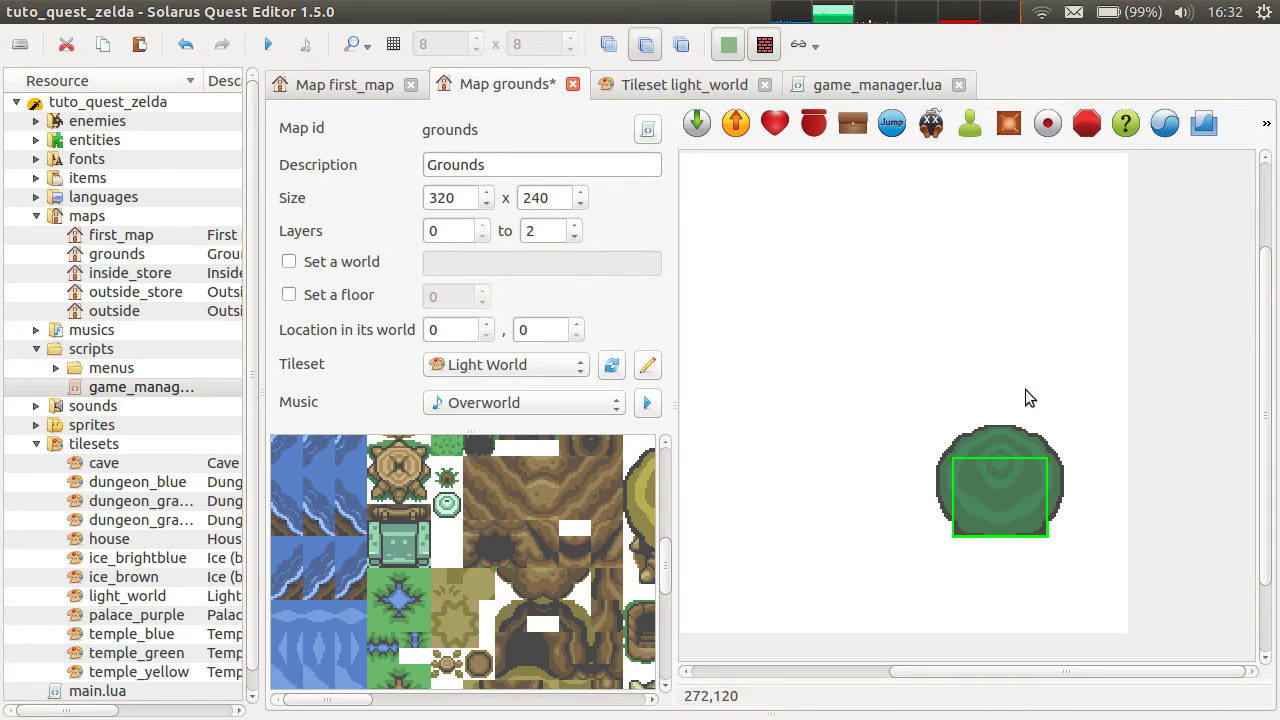
{"action": "key", "text": "ctrl+g"}
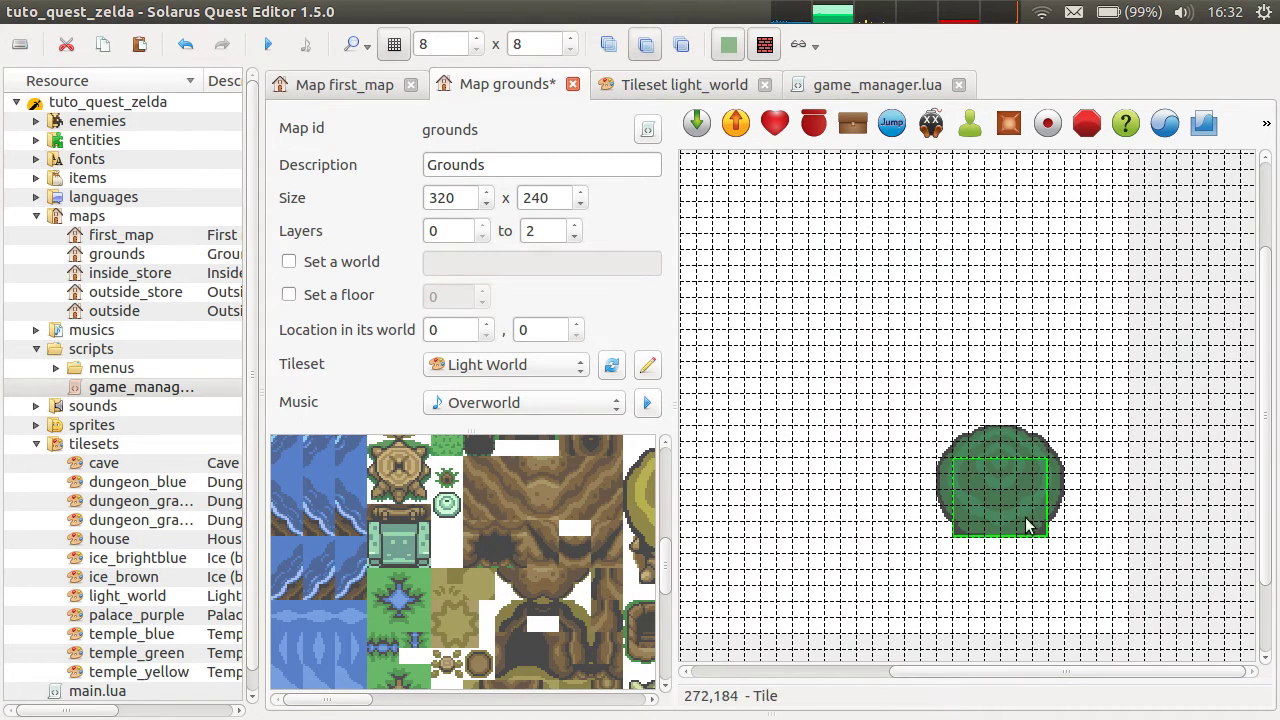
{"action": "scroll", "coordinate": [533, 512], "scroll_direction": "up", "scroll_amount": 3}
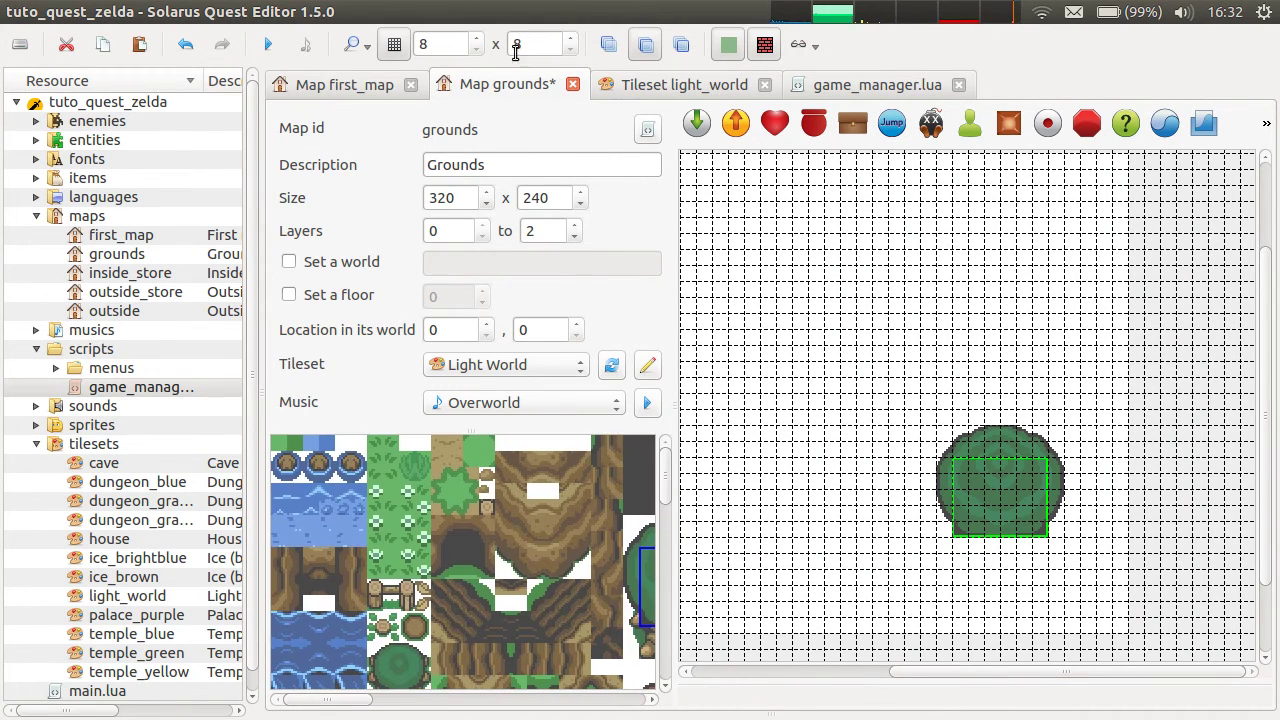
Step: Examine the invisible_wall and invisible_traversable patterns in the light_world tileset, and restore the grounds map's view with layer 0 shown and the grid hidden
{"action": "left_click", "coordinate": [690, 85]}
{"action": "left_click", "coordinate": [746, 113]}
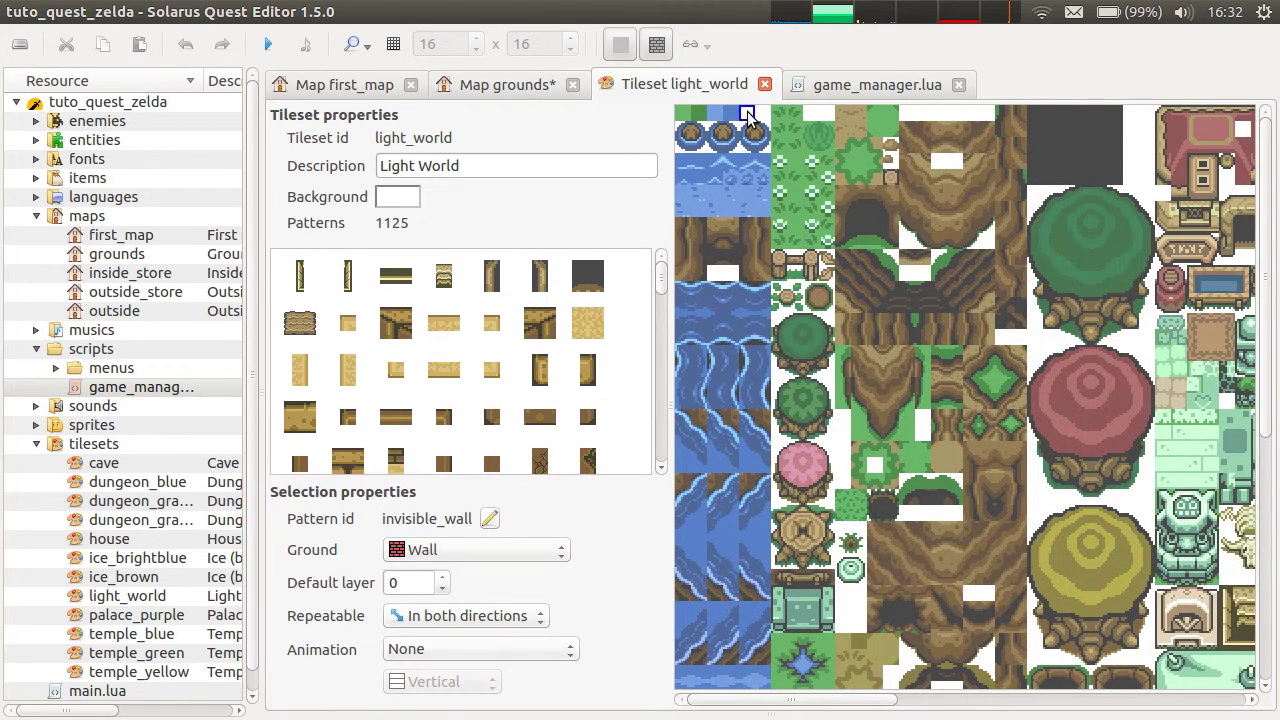
{"action": "left_click", "coordinate": [761, 113]}
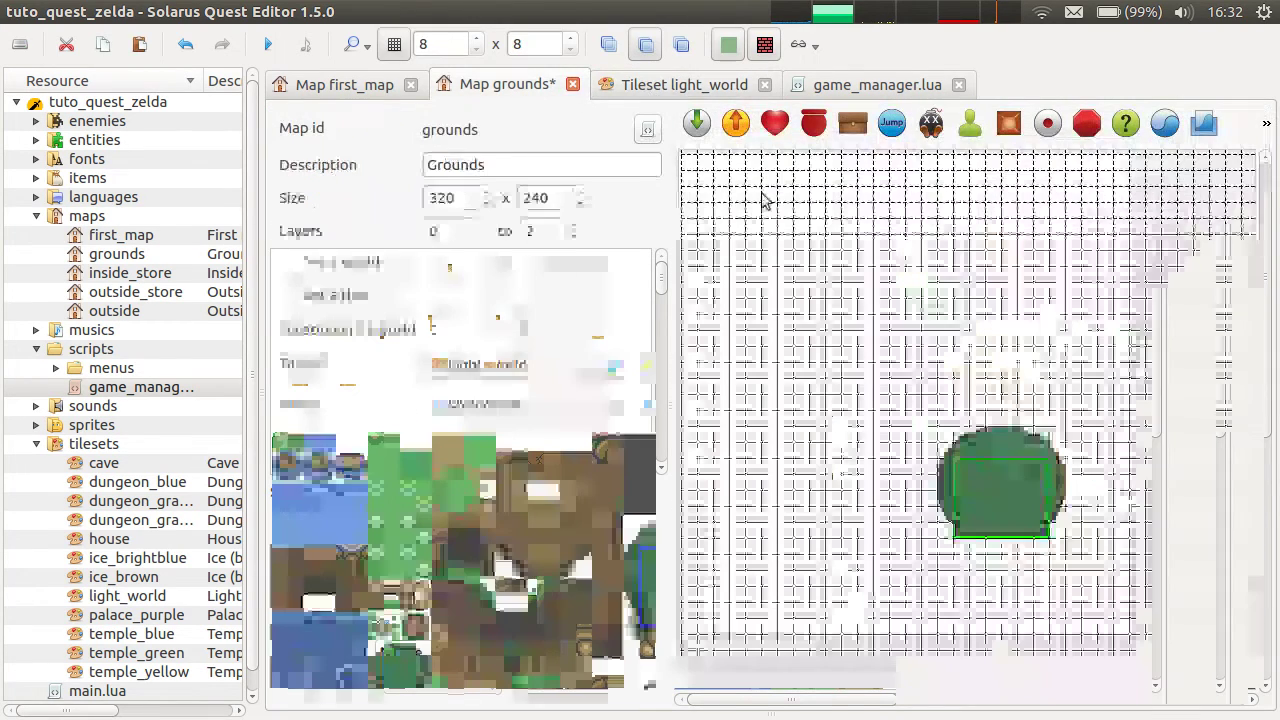
{"action": "key", "text": "ctrl+g"}
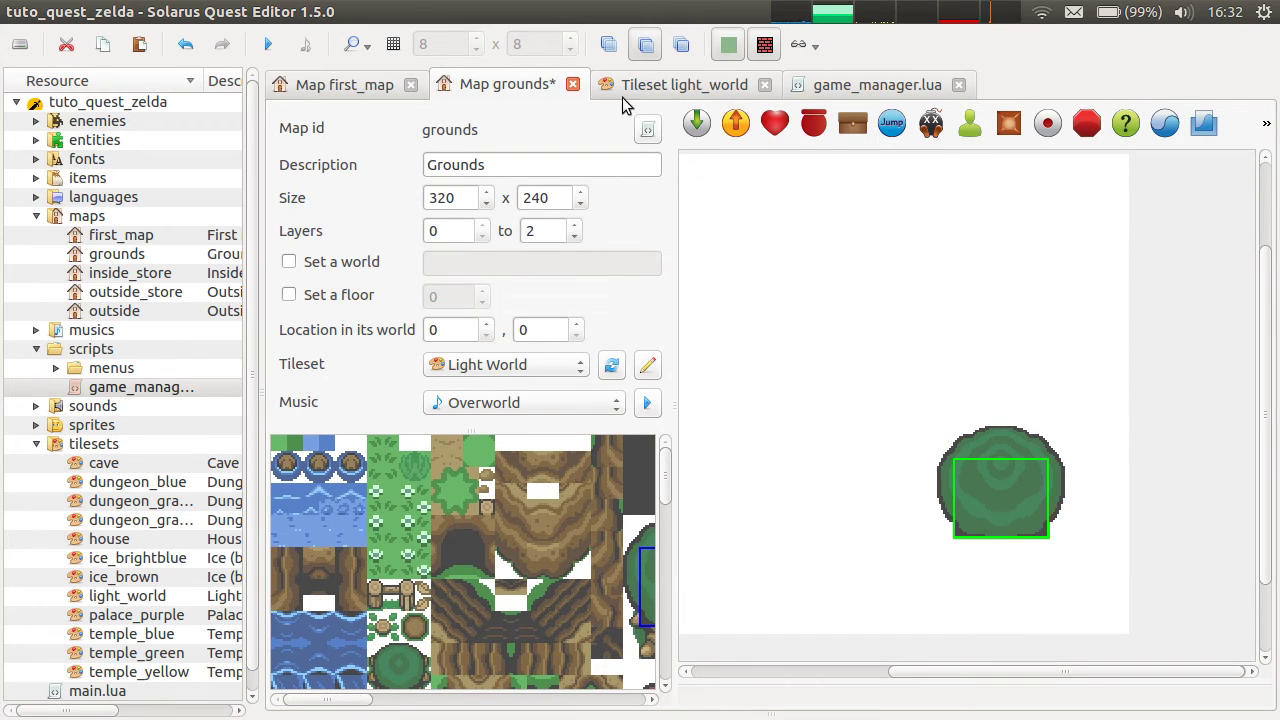
{"action": "left_click", "coordinate": [609, 44]}
Step: Set the destination to layer 1, move it onto the middle of the treetop, and save the map
{"action": "right_click", "coordinate": [792, 478]}
{"action": "left_click", "coordinate": [835, 340]}
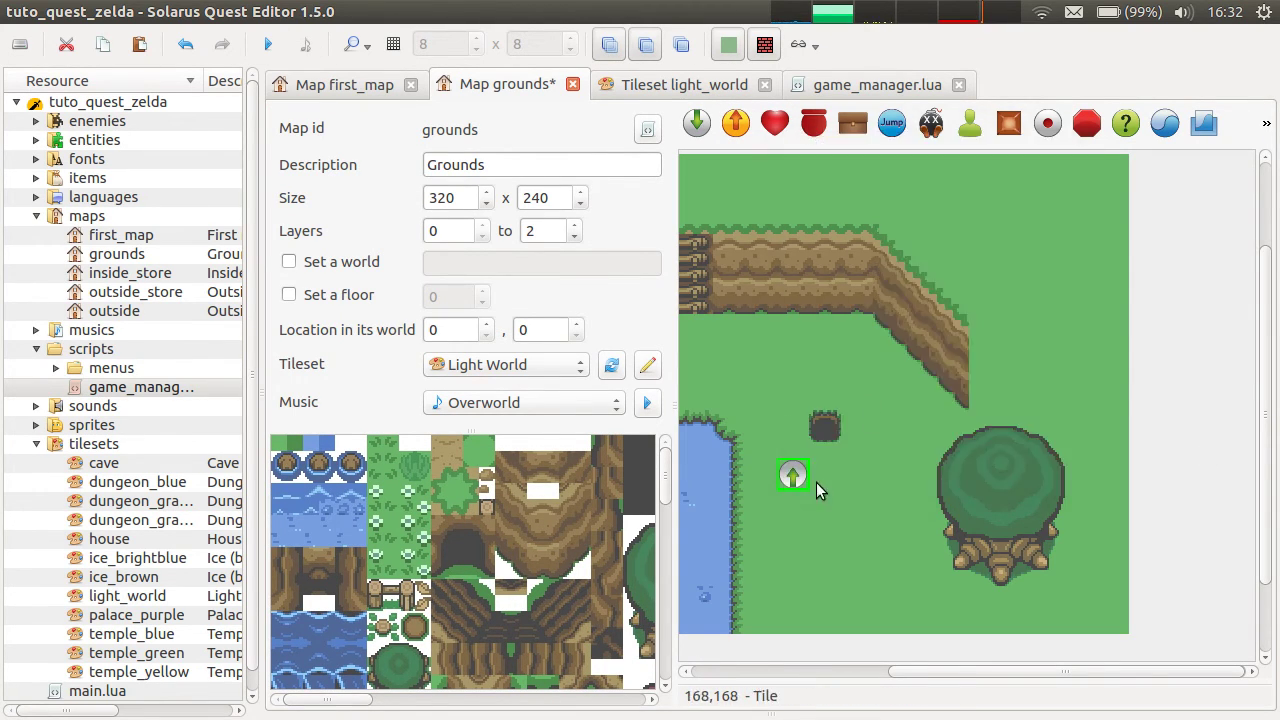
{"action": "left_click_drag", "start_coordinate": [792, 478], "coordinate": [1005, 482]}
{"action": "key", "text": "ctrl+s"}
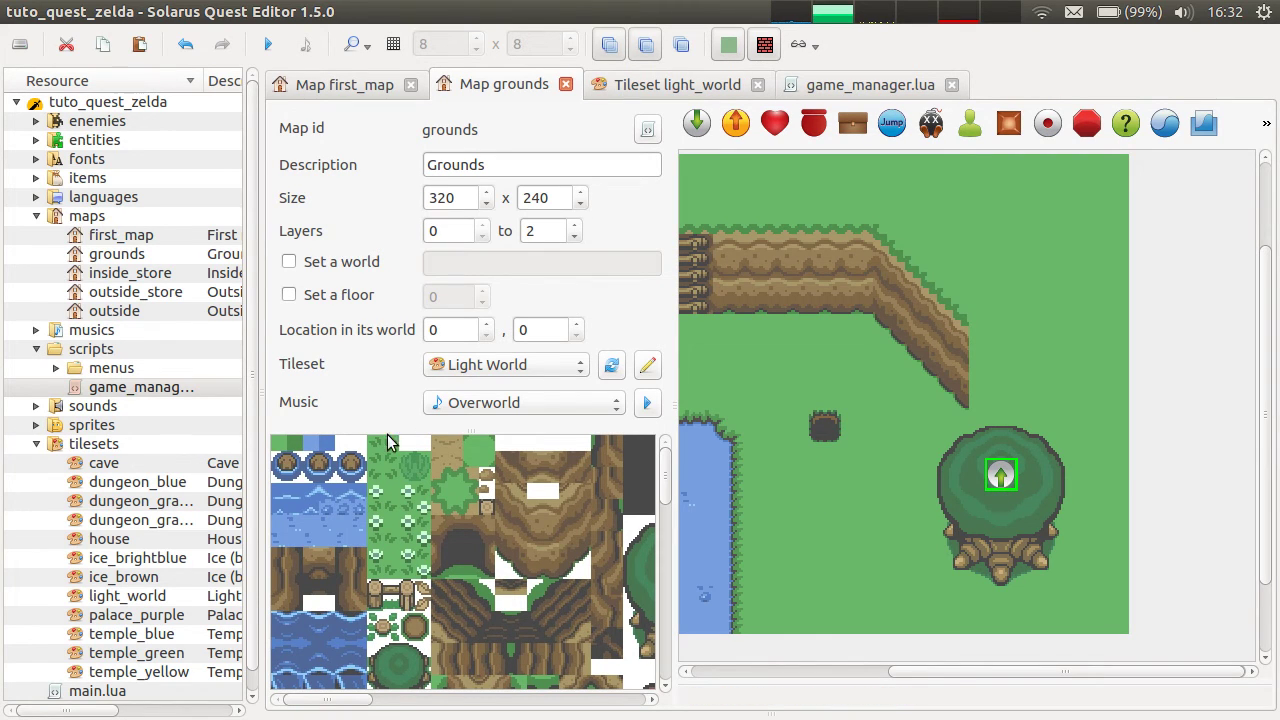
Step: Using the grid, place an invisible_traversable tile six cells wide and two high over the tree's trunk, and save the map
{"action": "key", "text": "ctrl+g"}
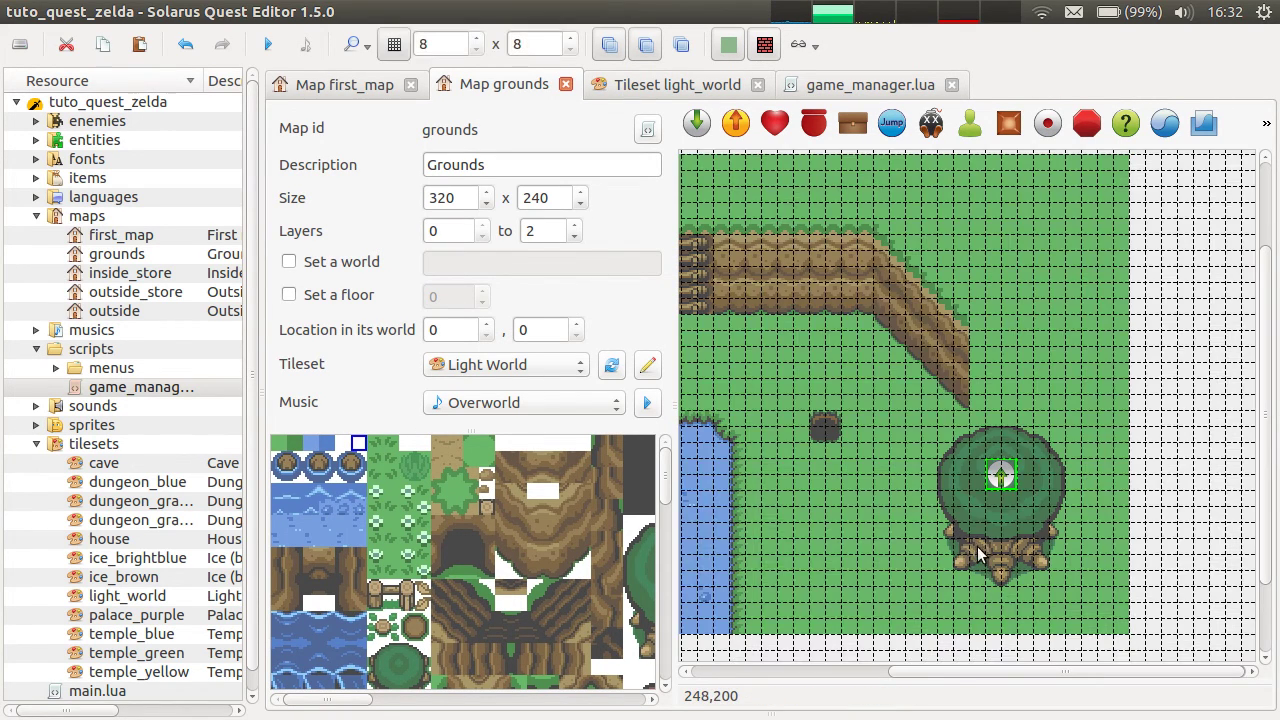
{"action": "left_click_drag", "start_coordinate": [962, 542], "coordinate": [1045, 568]}
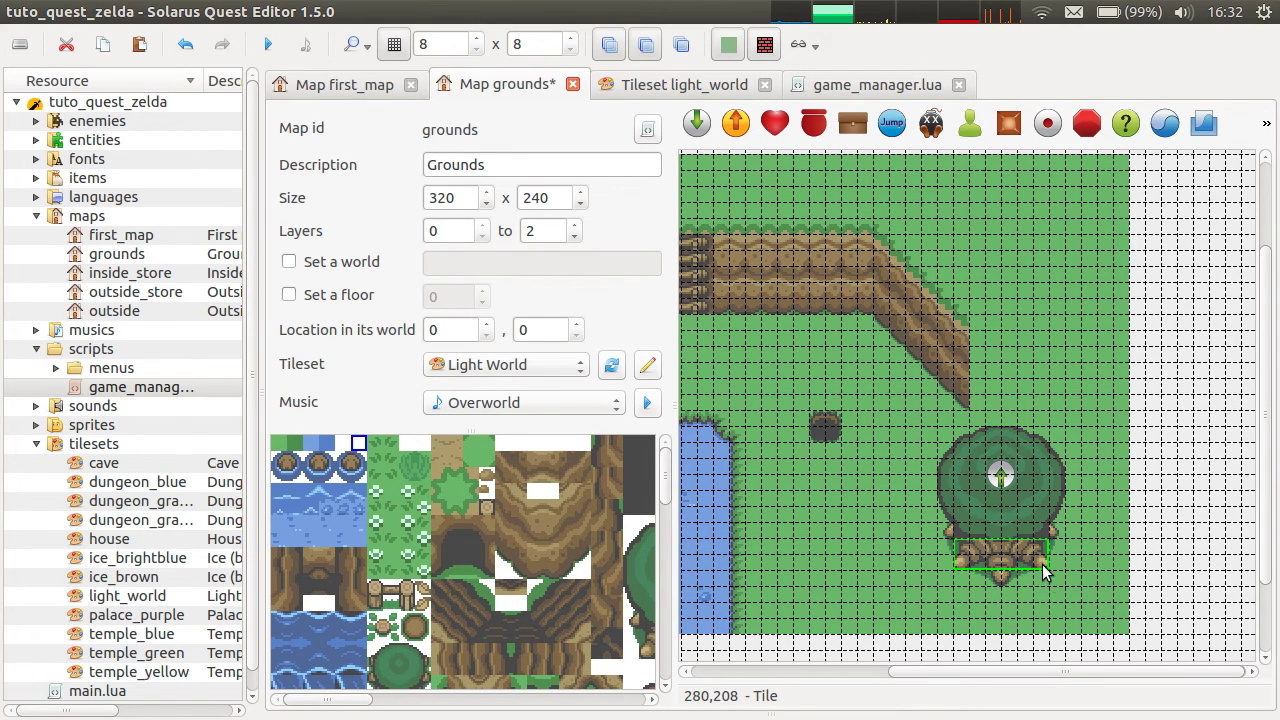
{"action": "left_click", "coordinate": [1000, 516]}
{"action": "key", "text": "ctrl+s"}
{"action": "key", "text": "ctrl+g"}
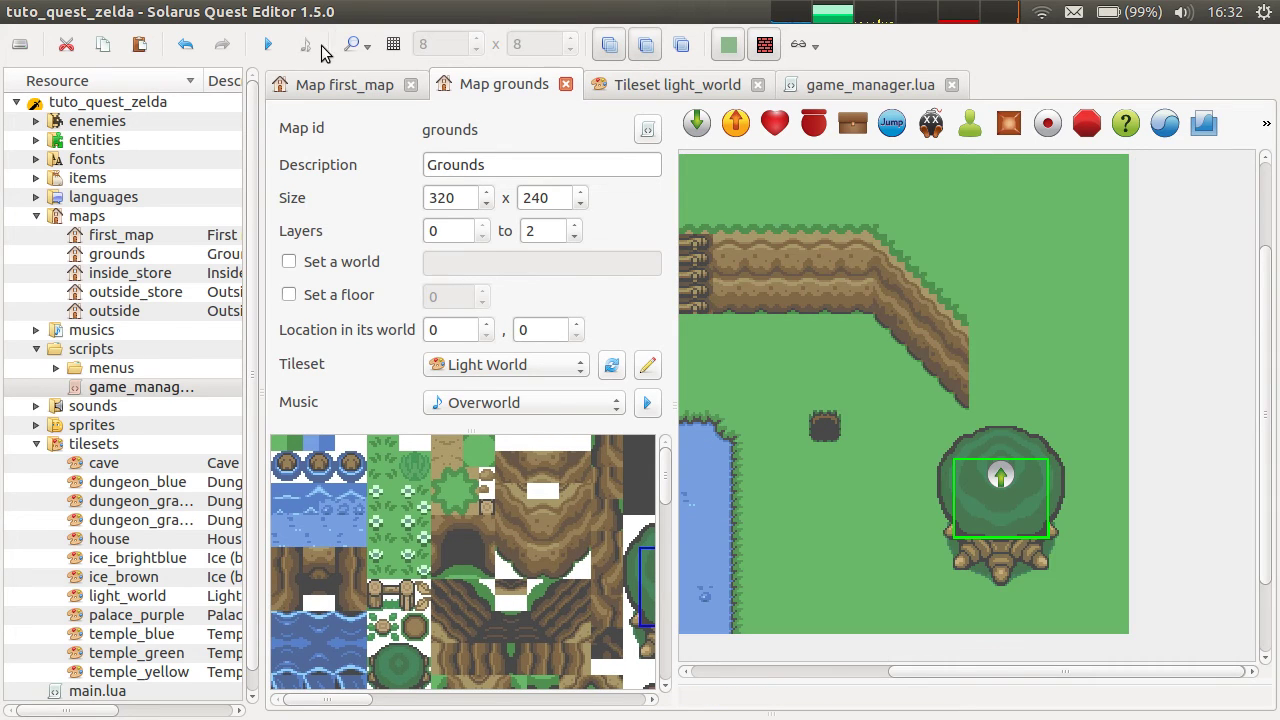
Step: Put the invisible tile over the trunk on layer 1, close the running quest, and save the map
{"action": "left_click", "coordinate": [268, 44]}
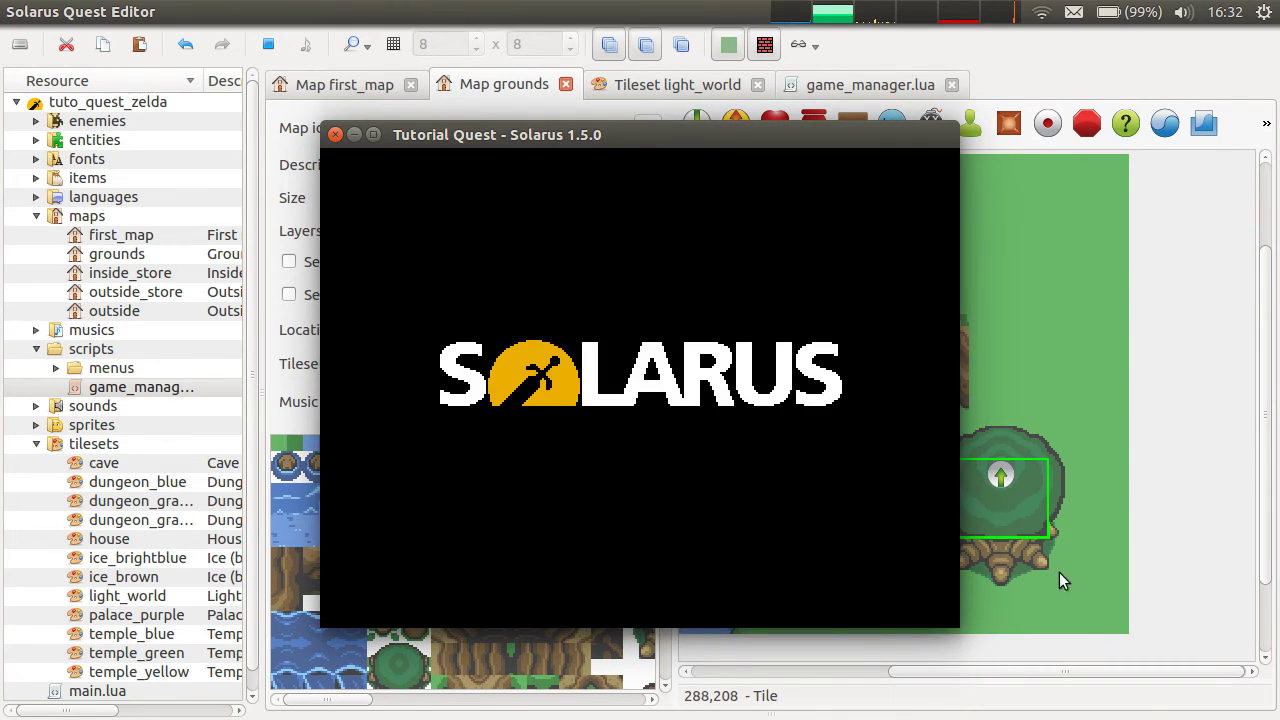
{"action": "right_click", "coordinate": [1005, 552]}
{"action": "left_click", "coordinate": [1057, 410]}
{"action": "key", "text": "alt+Tab"}
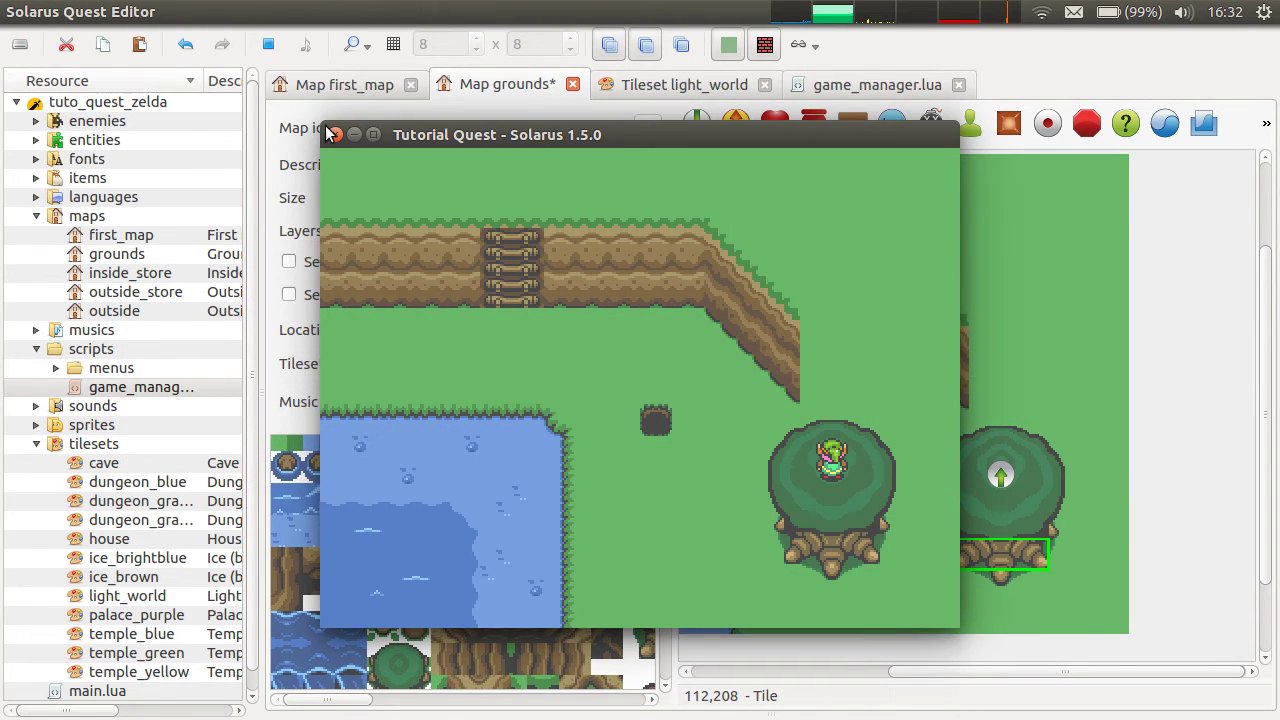
{"action": "left_click", "coordinate": [331, 132]}
{"action": "left_click", "coordinate": [998, 515]}
{"action": "key", "text": "ctrl+s"}
Step: Run the quest, walk the hero from the treetop across the trunk and around its edges, and close the quest
{"action": "left_click", "coordinate": [266, 46]}
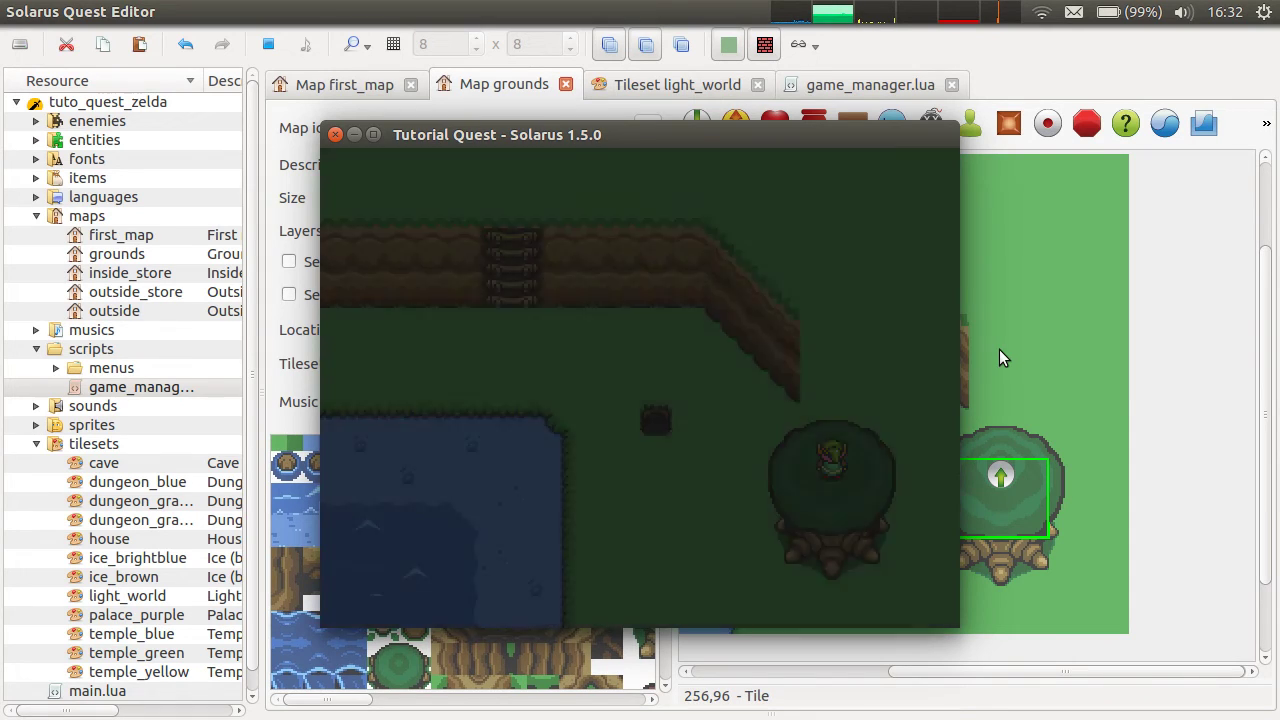
{"action": "key", "text": "Down"}
{"action": "key", "text": "Left"}
{"action": "key", "text": "Right"}
{"action": "key", "text": "Right"}
{"action": "key", "text": "Up"}
{"action": "key", "text": "Down"}
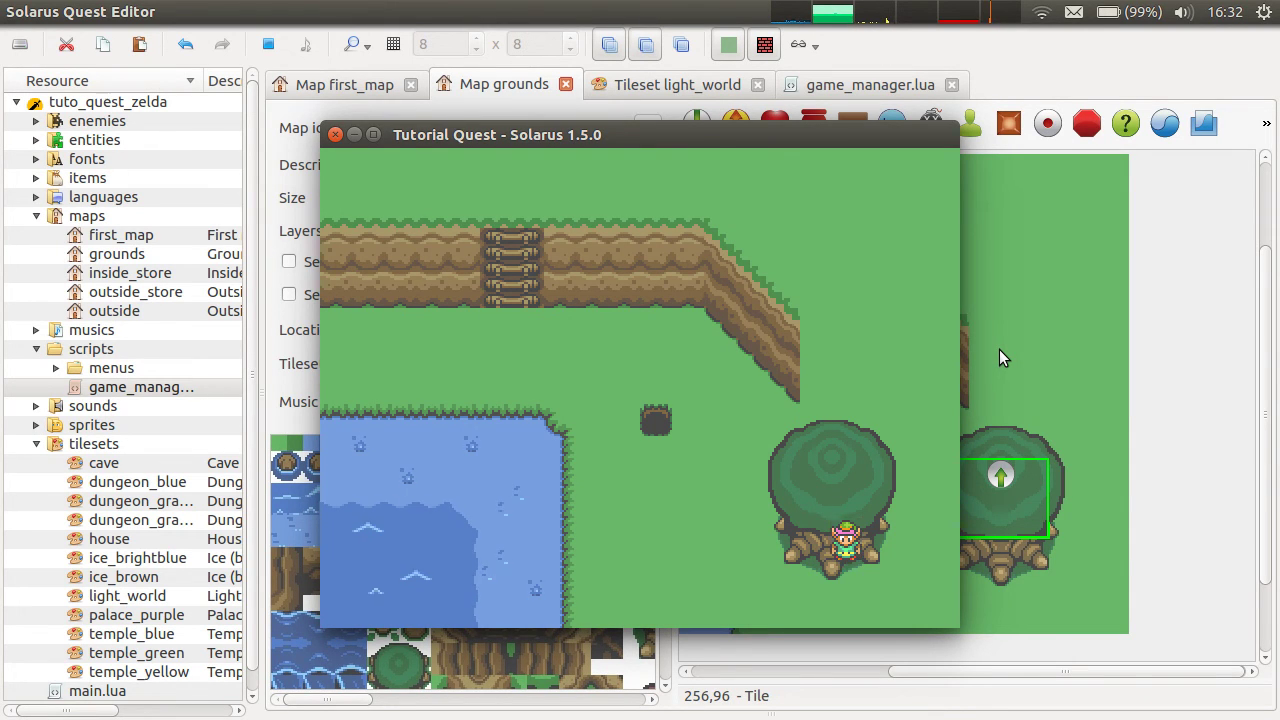
{"action": "key", "text": "Down"}
{"action": "key", "text": "Left"}
{"action": "key", "text": "Down"}
{"action": "key", "text": "Up"}
{"action": "key", "text": "Left"}
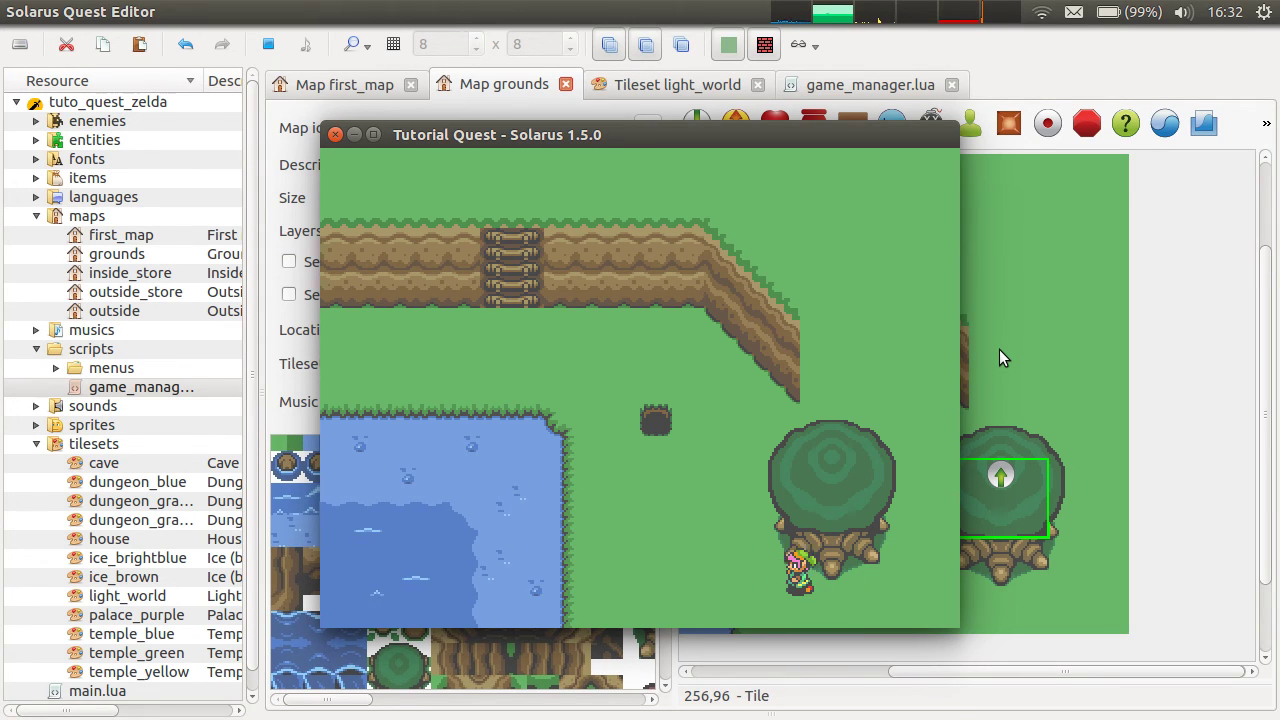
{"action": "key", "text": "Left"}
{"action": "key", "text": "Up"}
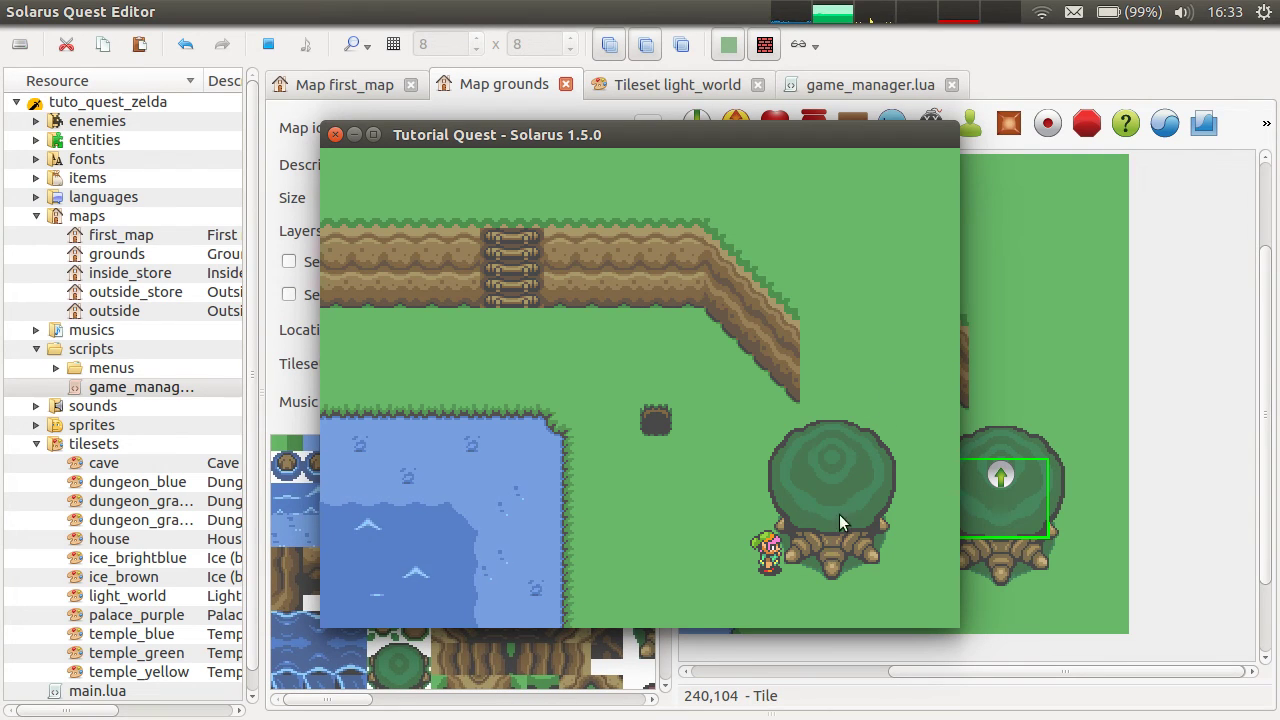
{"action": "left_click", "coordinate": [336, 135]}
Step: Select the destination on the treetop, bring the ladder and lake into view, and open the light_world tileset
{"action": "left_click", "coordinate": [1007, 479]}
{"action": "middle_click_drag", "start_coordinate": [905, 565], "coordinate": [1053, 522]}
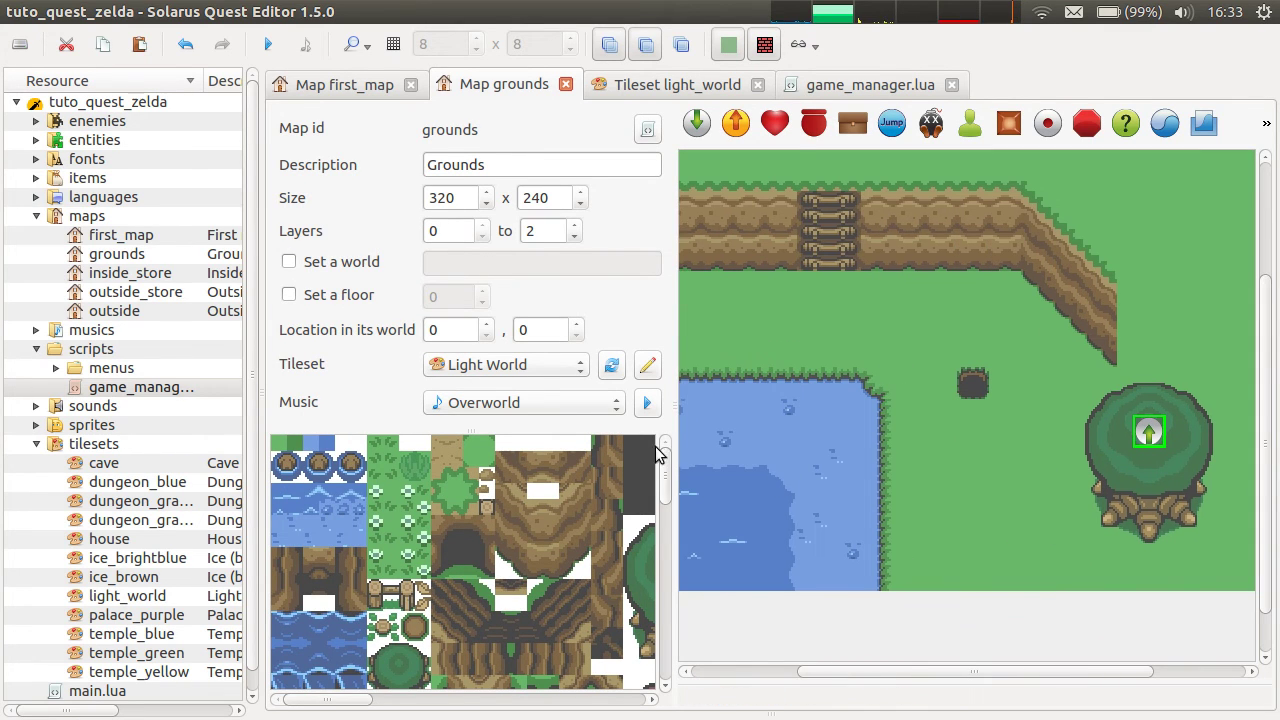
{"action": "left_click", "coordinate": [686, 88]}
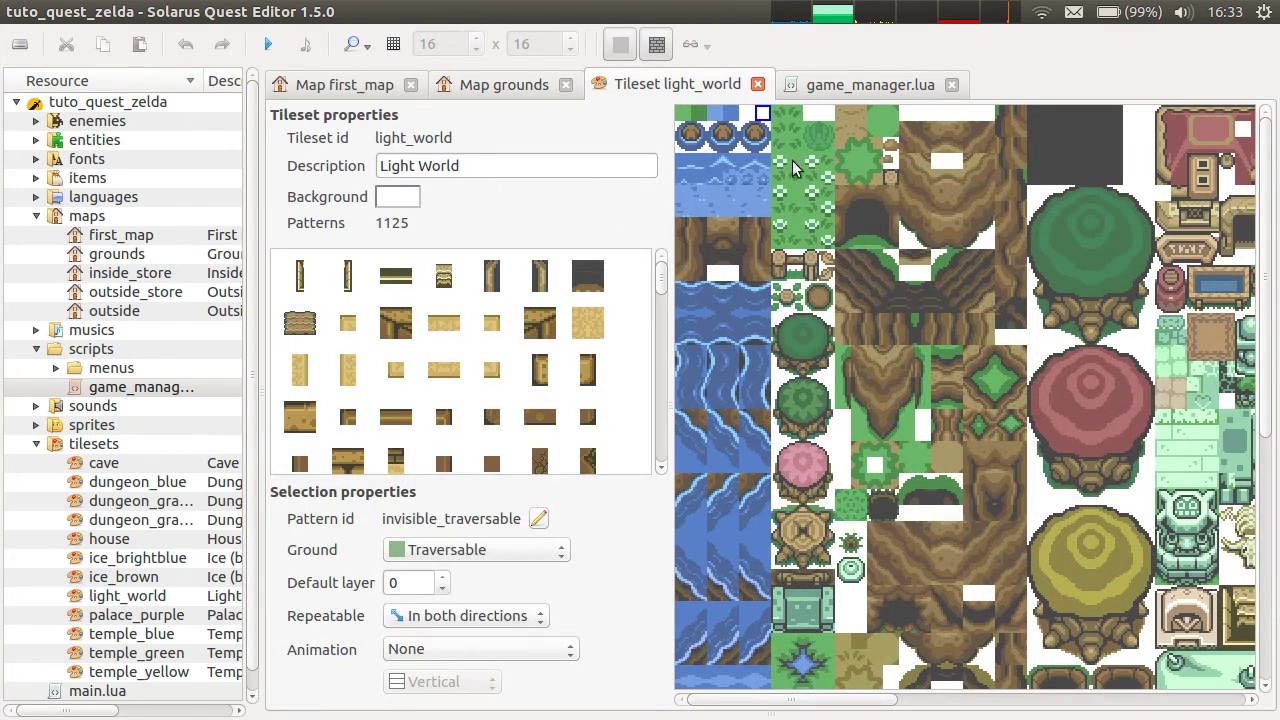
Step: Examine the ground types available for the grass.soil.3 pattern and the ground set on the diagonal water cliff wave pattern
{"action": "right_click", "coordinate": [852, 160]}
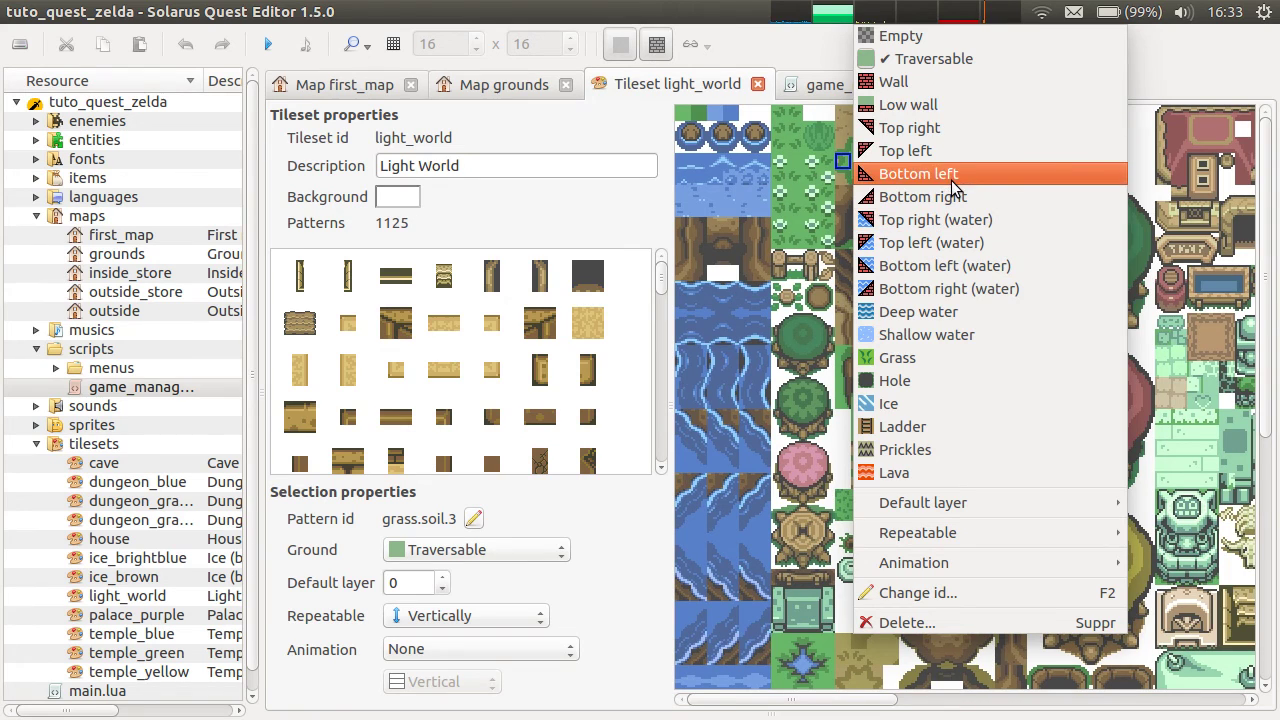
{"action": "key", "text": "Escape"}
{"action": "left_click", "coordinate": [718, 425]}
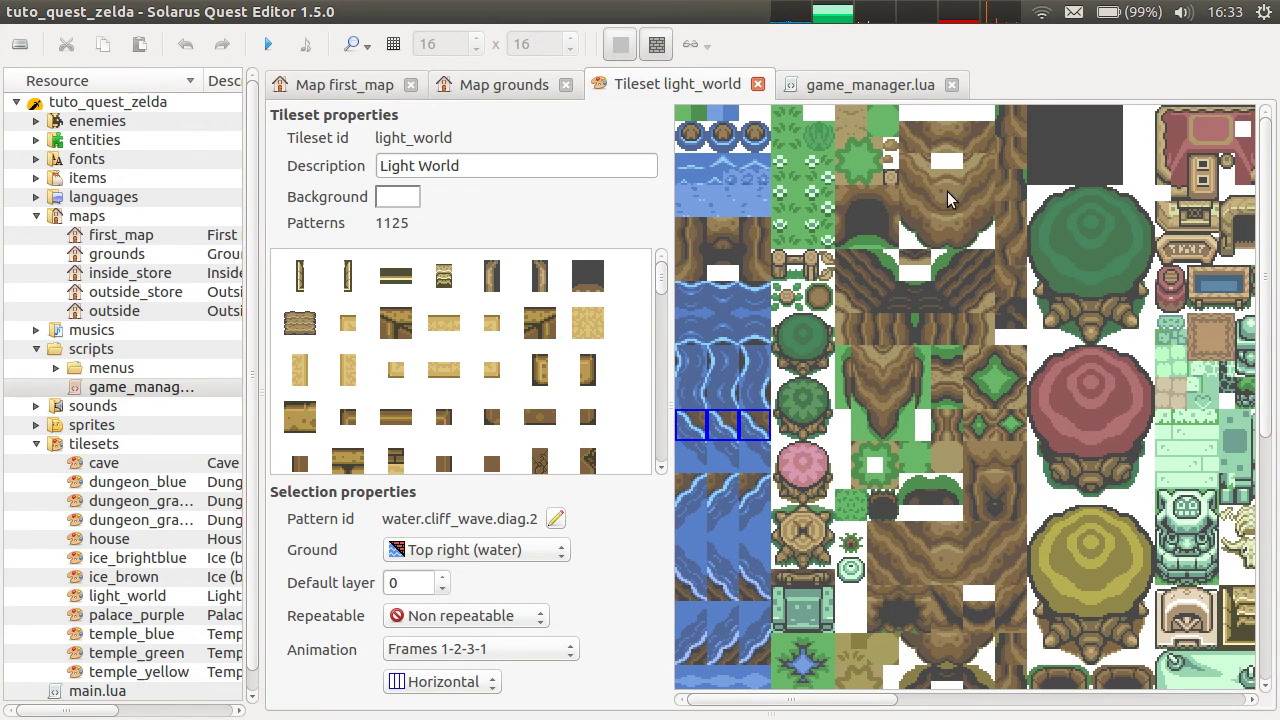
Step: Try the Ladder ground on the water.cliff.1 pattern and undo the change
{"action": "right_click", "coordinate": [727, 242]}
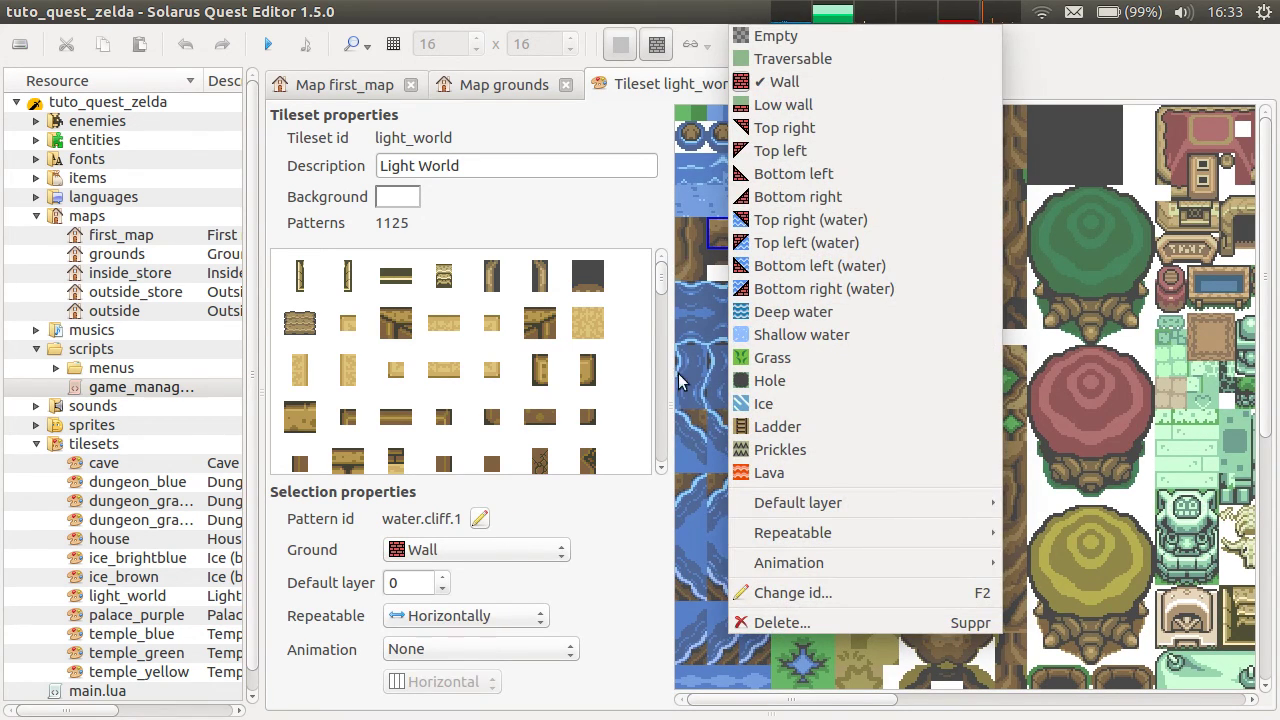
{"action": "left_click", "coordinate": [995, 428]}
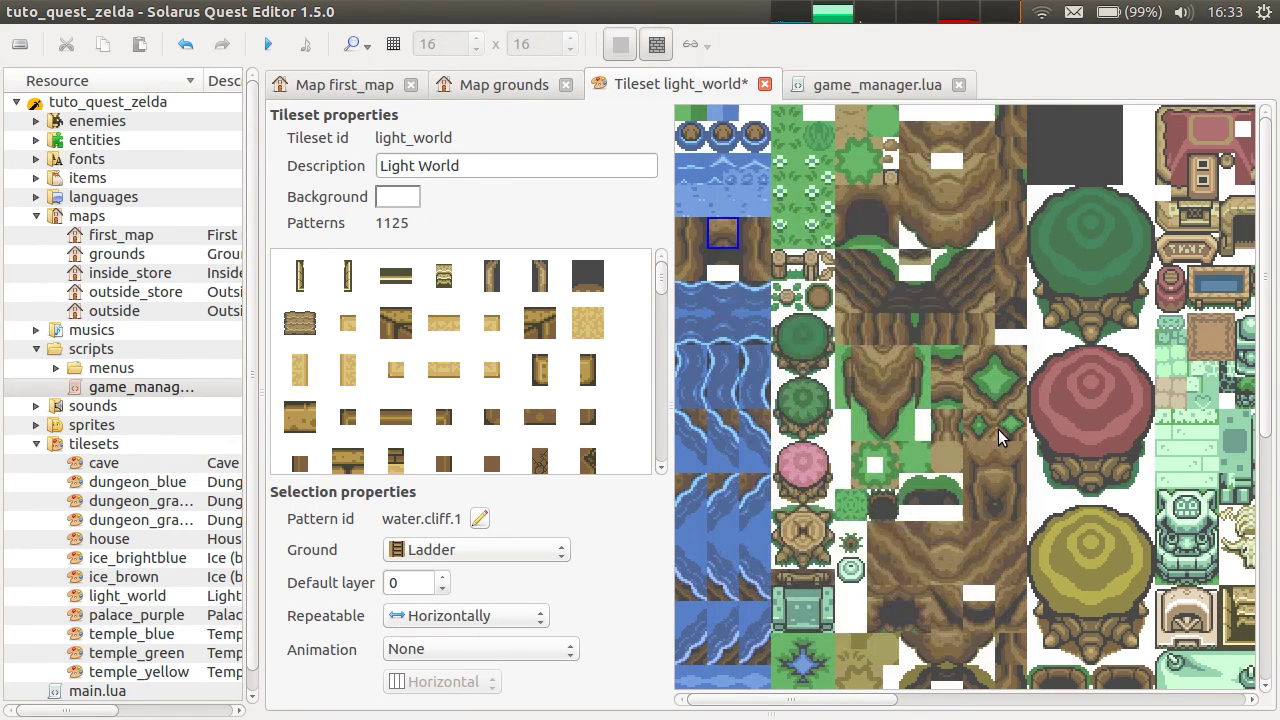
{"action": "left_click", "coordinate": [180, 46]}
Step: In the grounds map, move the destination from the treetop to the grass between lake and tree, put it on layer 0, and save
{"action": "scroll", "coordinate": [618, 76], "scroll_direction": "up", "scroll_amount": 1}
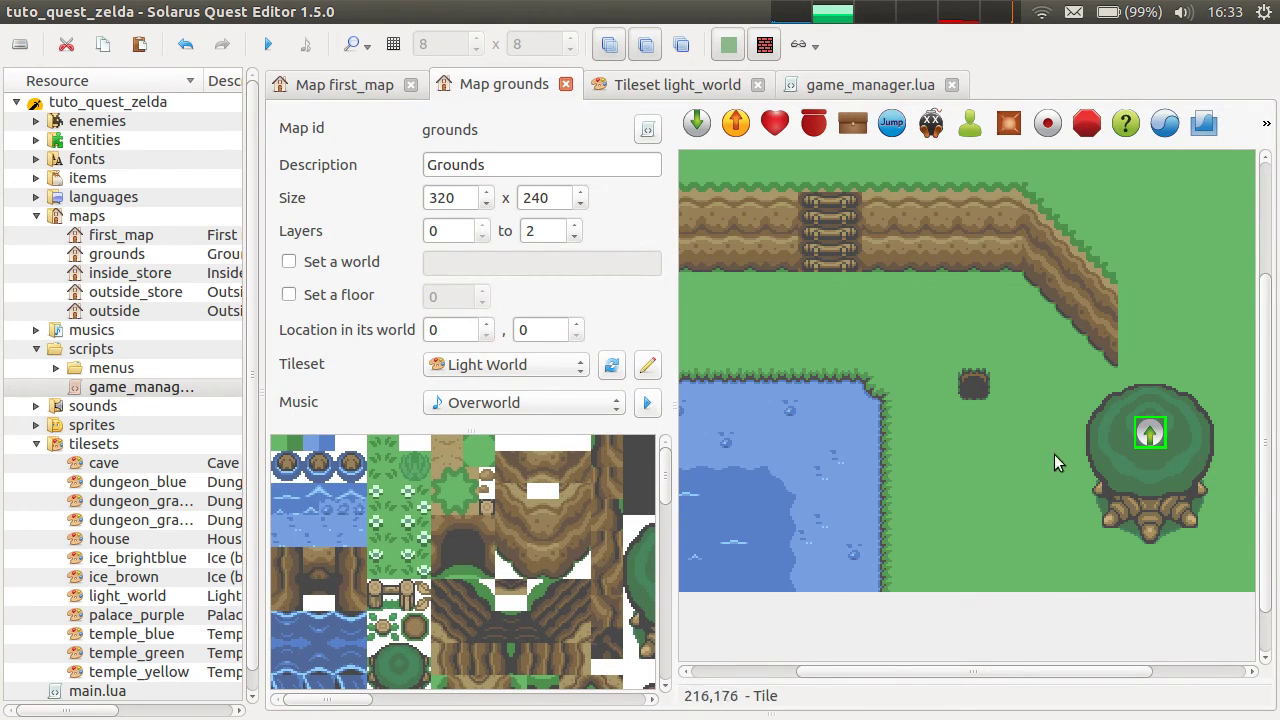
{"action": "middle_click_drag", "start_coordinate": [1160, 635], "coordinate": [1101, 639]}
{"action": "middle_click_drag", "start_coordinate": [966, 551], "coordinate": [972, 582]}
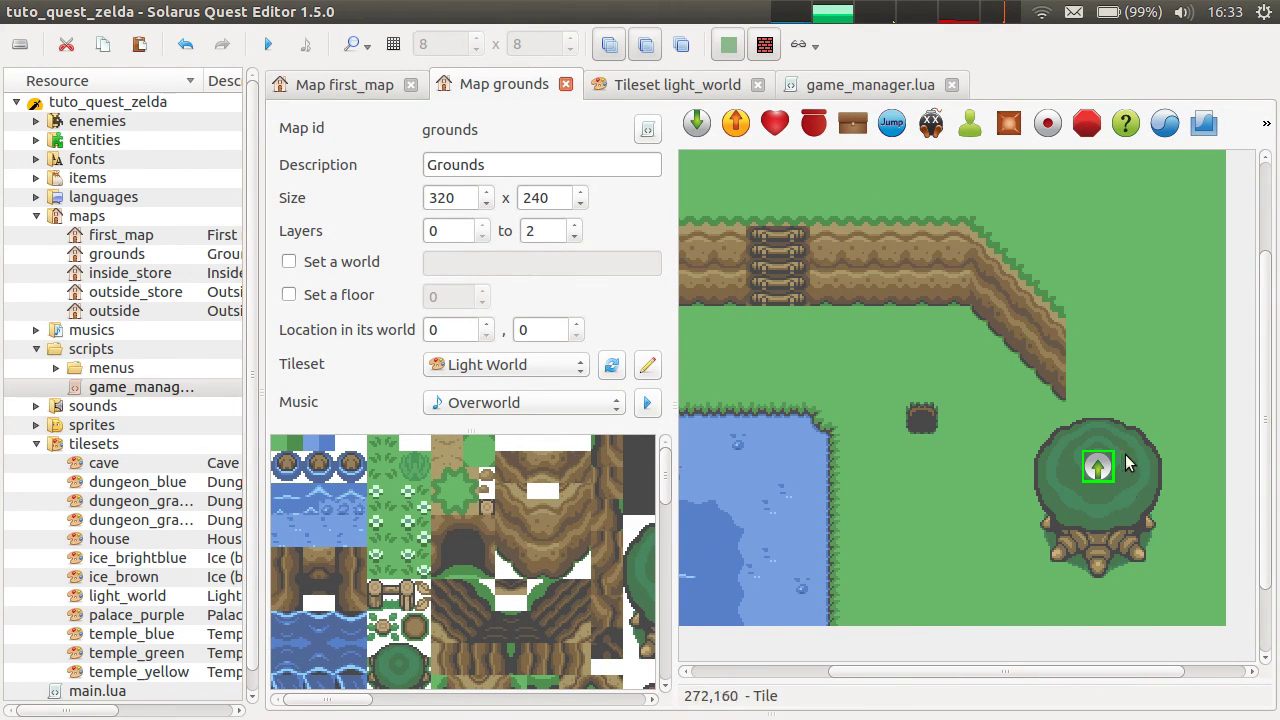
{"action": "left_click_drag", "start_coordinate": [1096, 468], "coordinate": [938, 484]}
{"action": "right_click", "coordinate": [938, 484]}
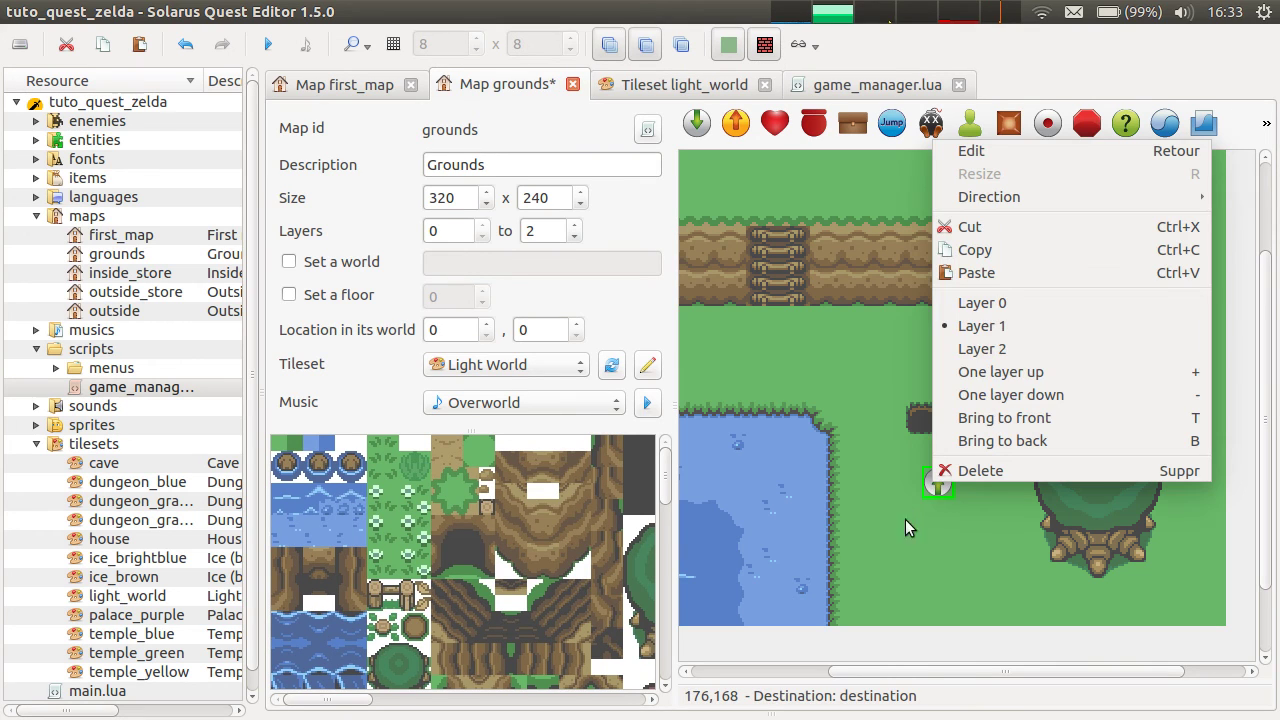
{"action": "left_click", "coordinate": [982, 302]}
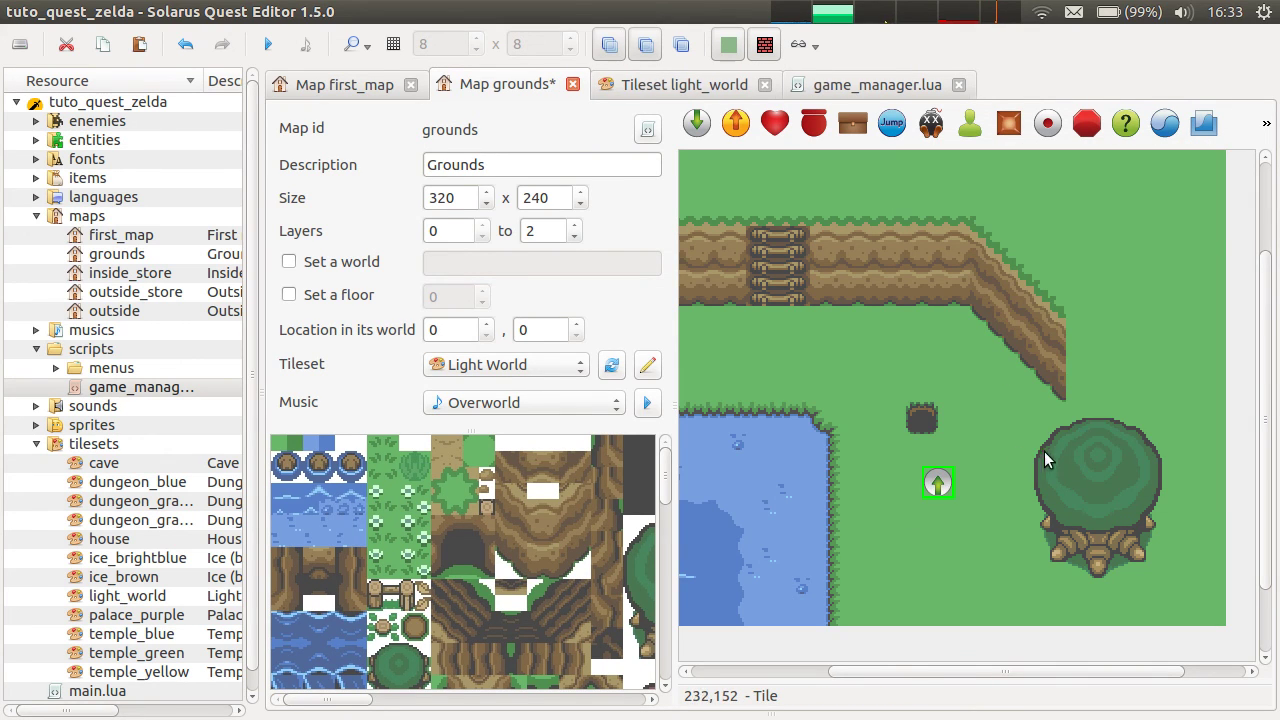
{"action": "key", "text": "ctrl+s"}
Step: Widen the map view by narrowing the map properties area, and bring the ladder, lake, hole and tree into view together
{"action": "middle_click_drag", "start_coordinate": [1084, 435], "coordinate": [1163, 473]}
{"action": "middle_click_drag", "start_coordinate": [1005, 457], "coordinate": [1135, 492]}
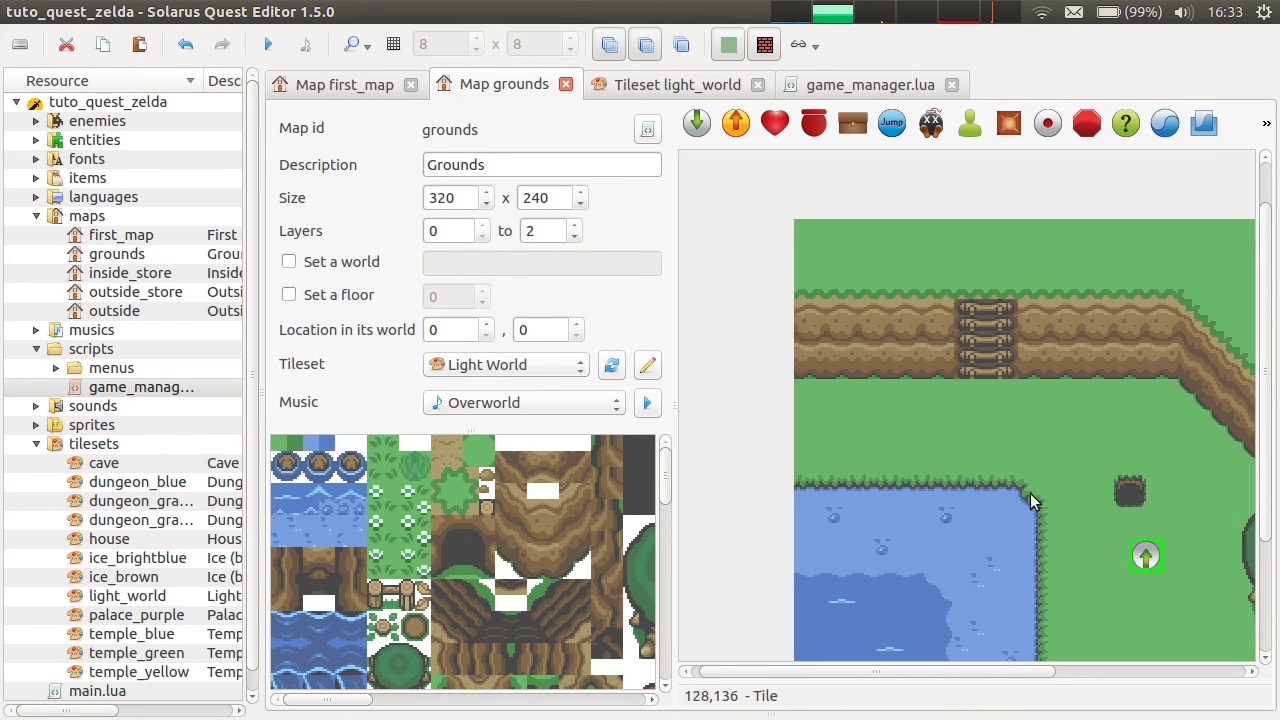
{"action": "middle_click_drag", "start_coordinate": [956, 514], "coordinate": [856, 454]}
{"action": "middle_click_drag", "start_coordinate": [1078, 458], "coordinate": [980, 486]}
{"action": "scroll", "coordinate": [995, 484], "scroll_direction": "left", "scroll_amount": 2}
{"action": "scroll", "coordinate": [995, 484], "scroll_direction": "up", "scroll_amount": 1}
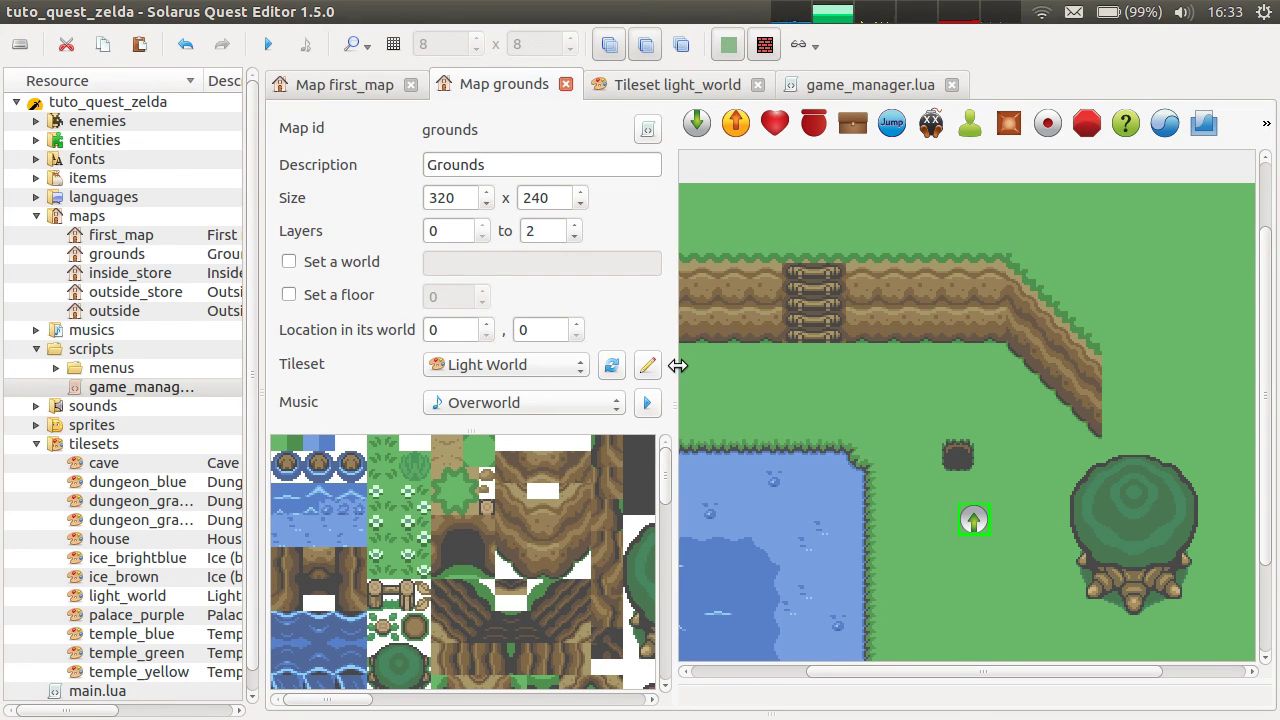
{"action": "left_click_drag", "start_coordinate": [676, 366], "coordinate": [627, 368]}
{"action": "middle_click_drag", "start_coordinate": [1046, 494], "coordinate": [1212, 370]}
{"action": "middle_click_drag", "start_coordinate": [1054, 452], "coordinate": [953, 562]}
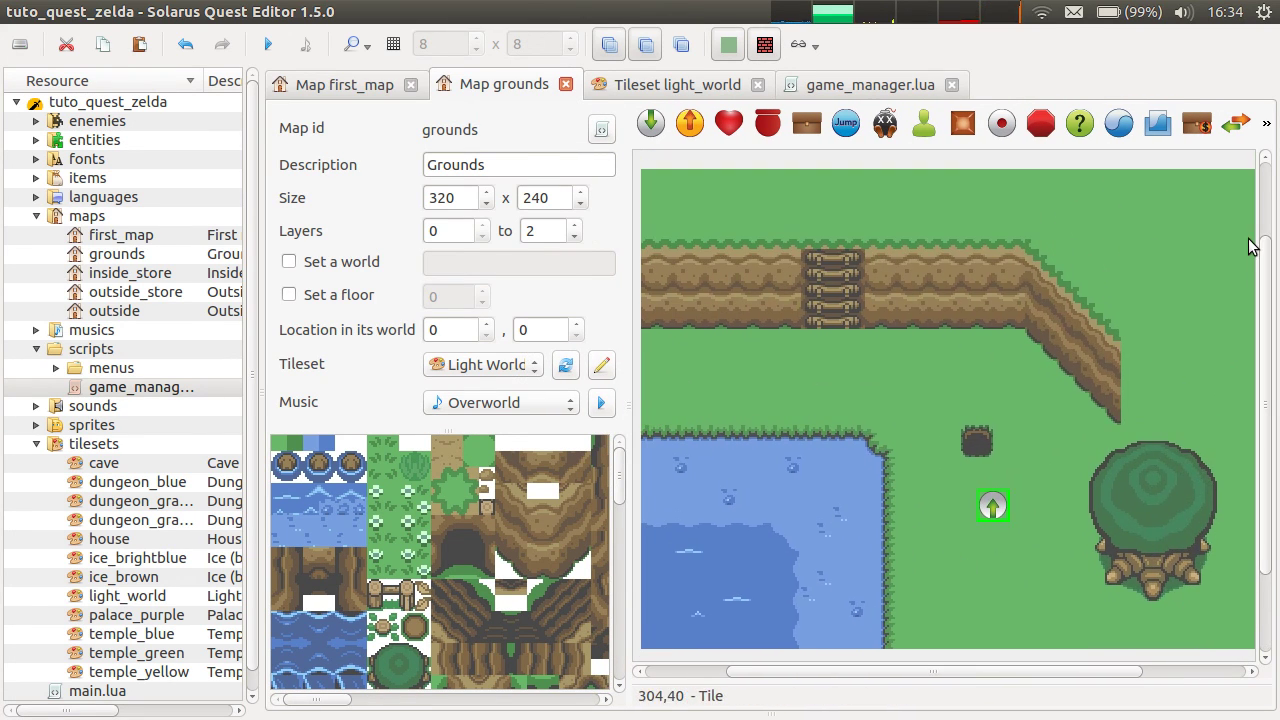